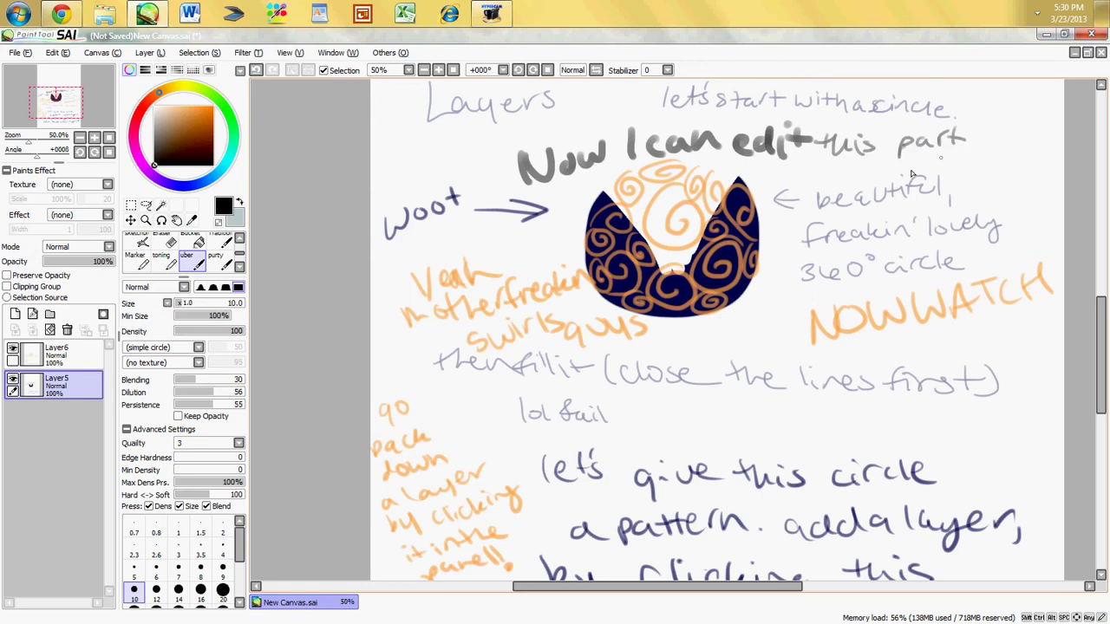
Step: Replace the handwritten "this part" above the circle with "the circle w/out hurting the swirls"
drag(798, 162, 757, 200)
key(ctrl+z)
key(ctrl+z)
key(ctrl+z)
key(ctrl+z)
key(ctrl+z)
key(ctrl+z)
drag(857, 146, 1051, 132)
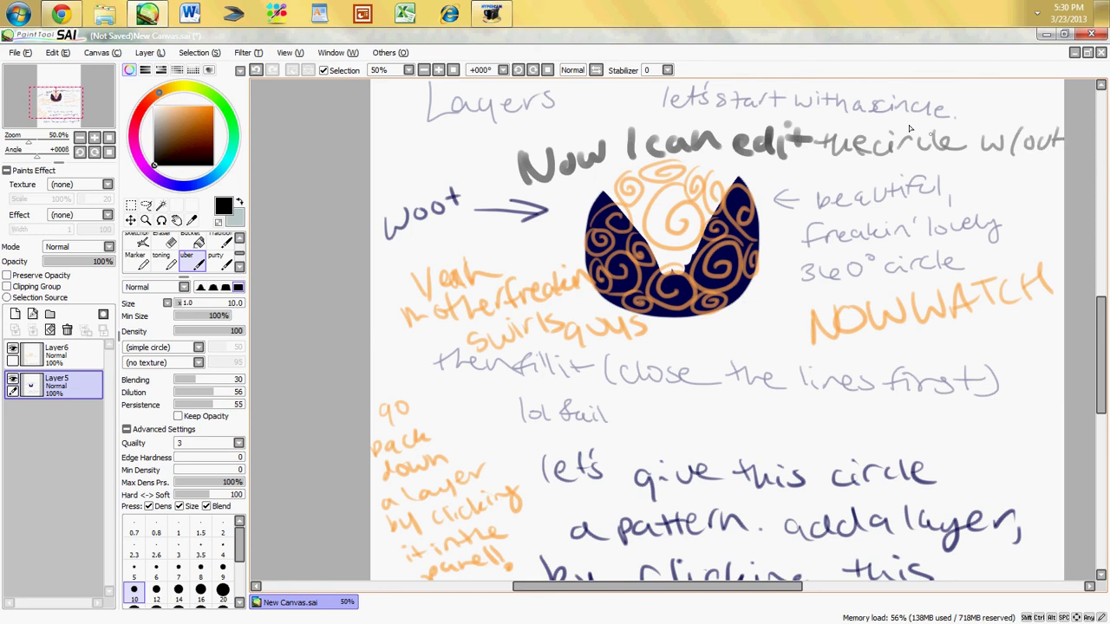
drag(967, 165, 1052, 180)
drag(980, 193, 1058, 215)
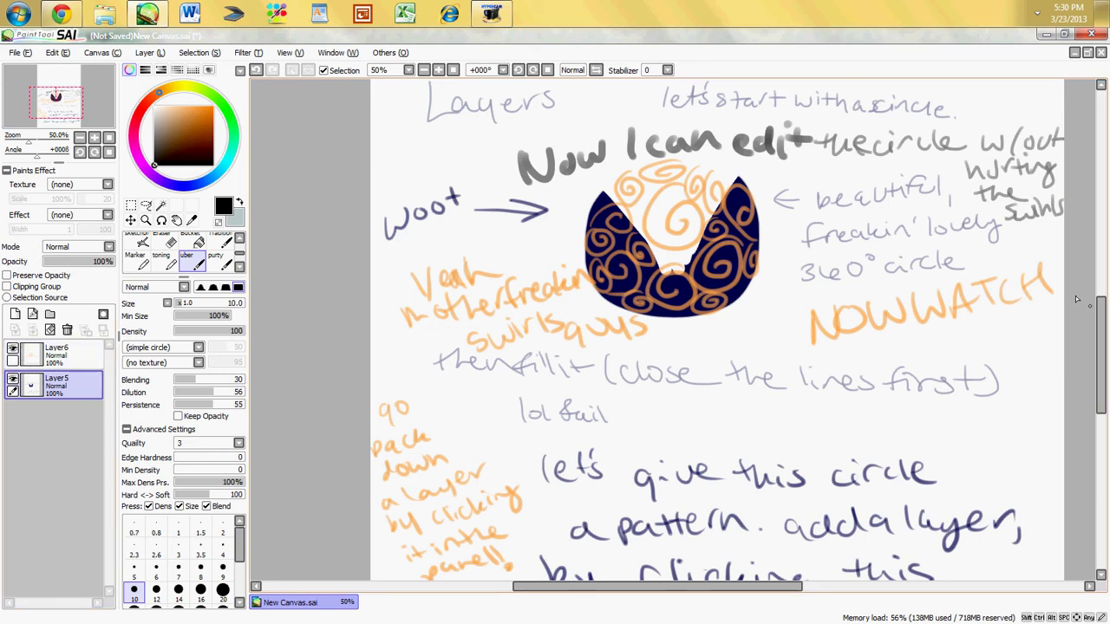
Step: Draw a dividing line near the bottom of the canvas and handwrite "I'm going to delete this layer. It's gotten messy." below it
drag(1098, 304, 1009, 386)
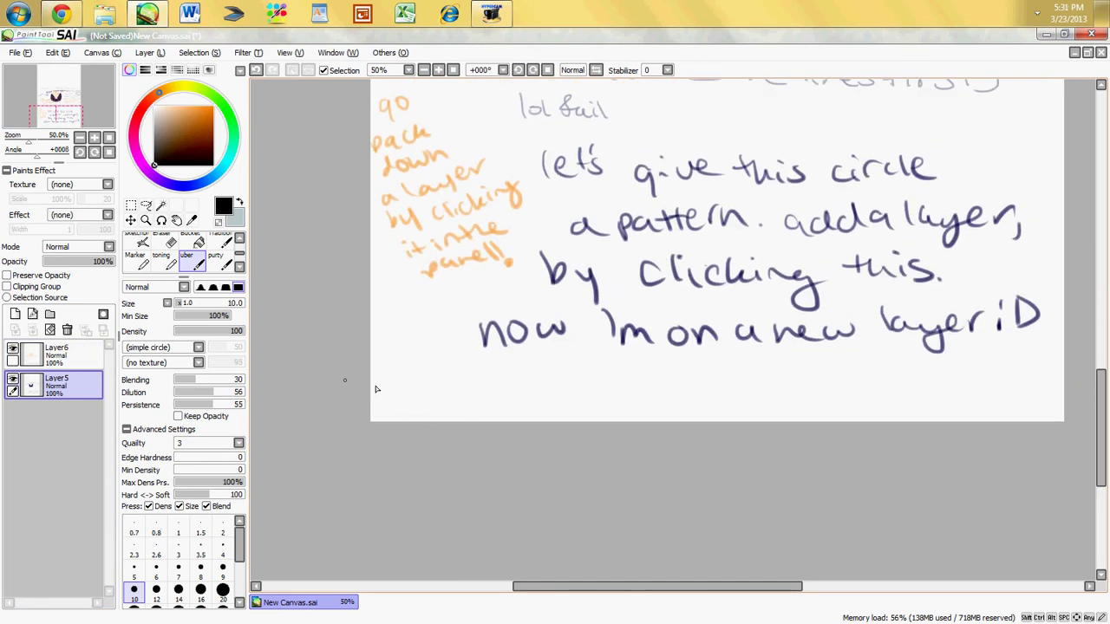
drag(329, 353, 1108, 348)
drag(386, 367, 387, 397)
mouse_move(395, 384)
mouse_down()
mouse_move(425, 397)
mouse_move(390, 374)
mouse_up()
mouse_move(461, 365)
mouse_down()
mouse_move(546, 385)
mouse_move(595, 372)
mouse_move(590, 384)
mouse_move(721, 372)
mouse_move(836, 386)
mouse_move(874, 371)
mouse_move(936, 386)
mouse_move(1004, 381)
mouse_up()
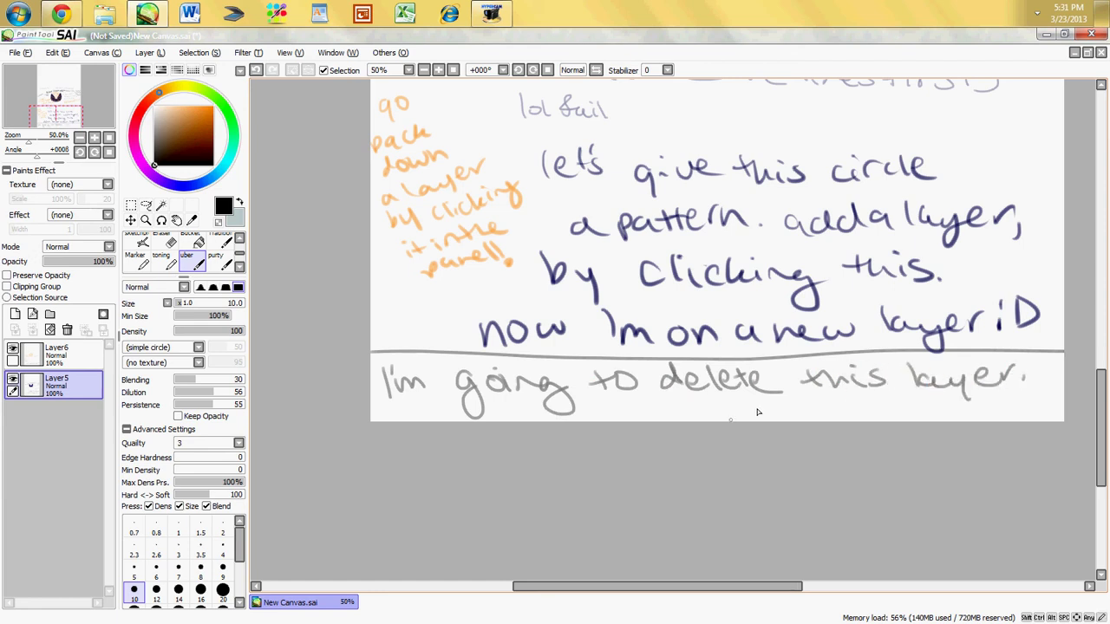
mouse_move(678, 404)
mouse_down()
mouse_move(705, 416)
mouse_move(1030, 416)
mouse_up()
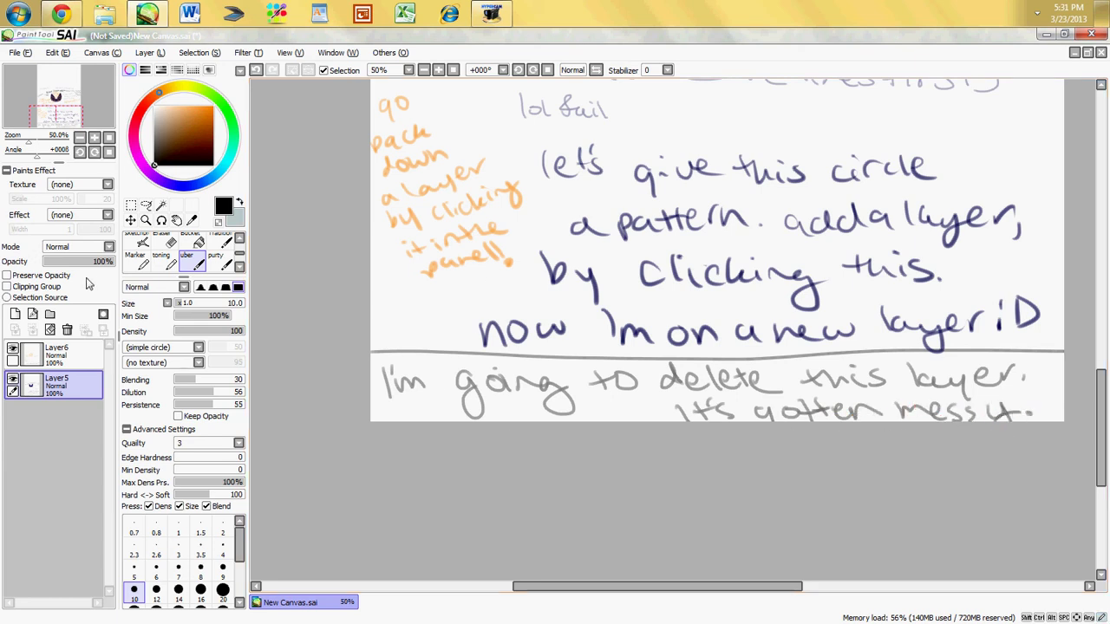
Step: Replace Layer5 and Layer6 with a single new blank layer
click(68, 330)
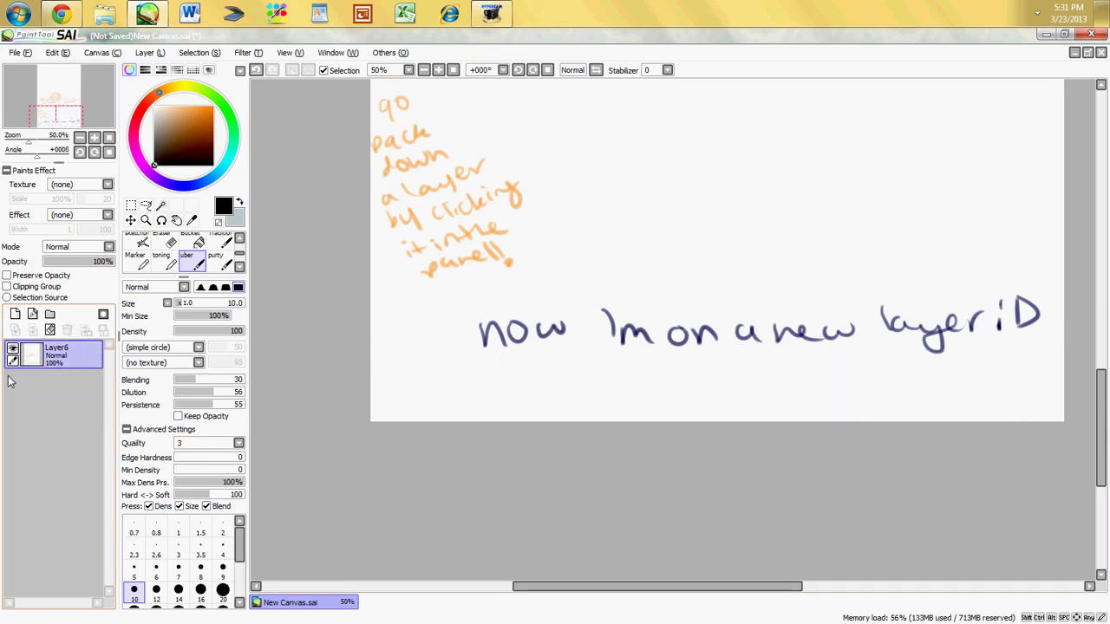
click(15, 314)
click(61, 383)
click(67, 332)
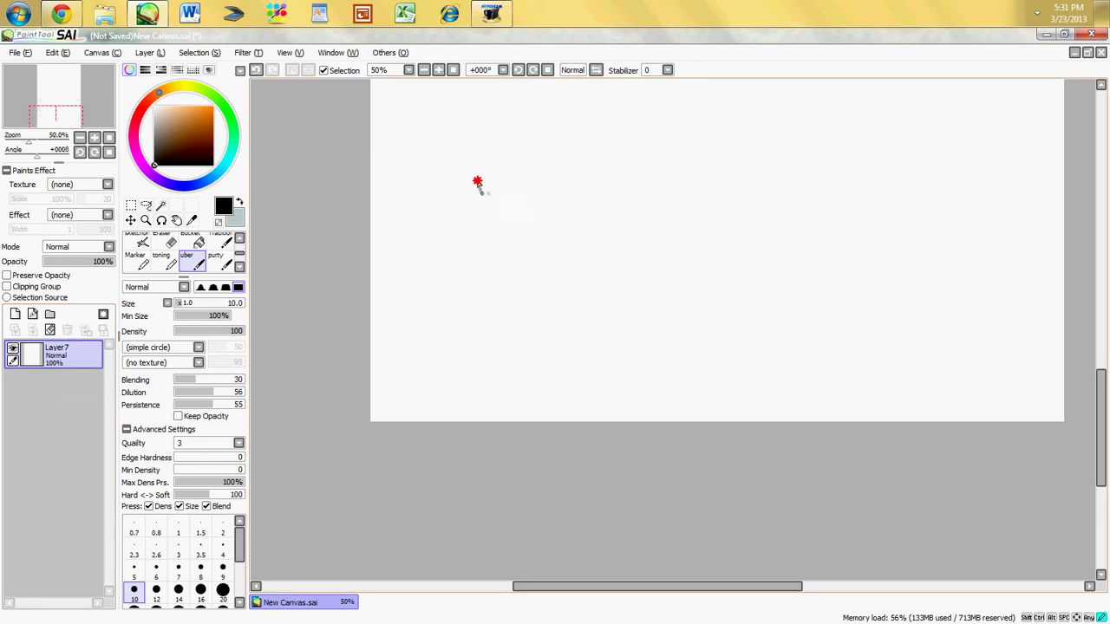
Step: Handwrite "bam! clean and sparkly new" across the lower part of the blank canvas
mouse_move(477, 183)
mouse_down()
mouse_move(530, 204)
mouse_move(590, 179)
mouse_up()
drag(610, 129, 631, 178)
click(639, 193)
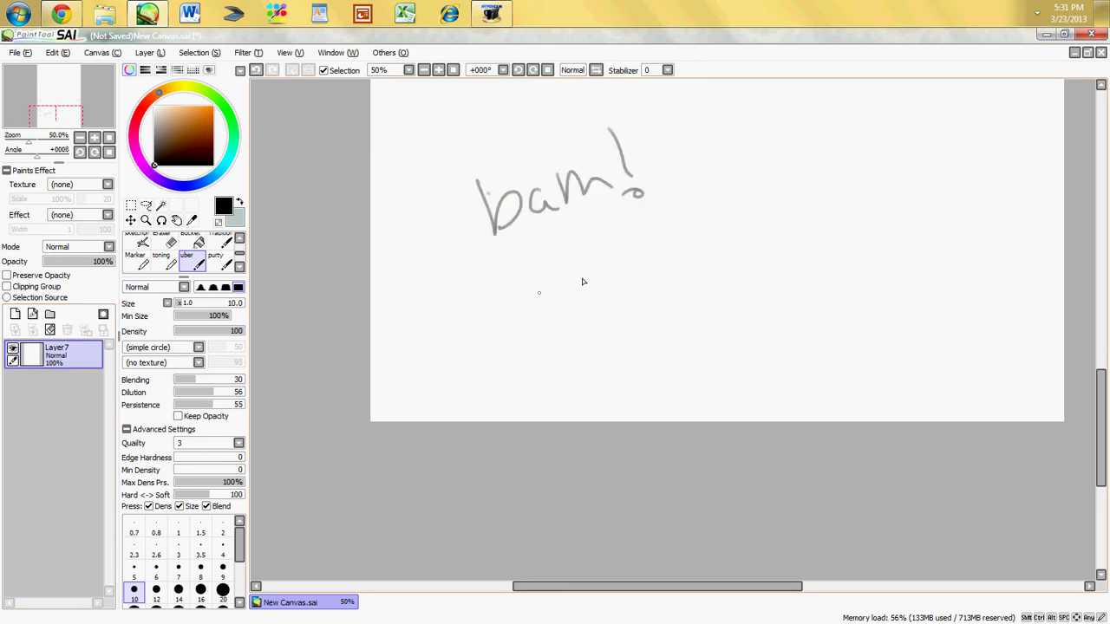
mouse_move(501, 277)
mouse_down()
mouse_move(485, 302)
mouse_move(644, 272)
mouse_up()
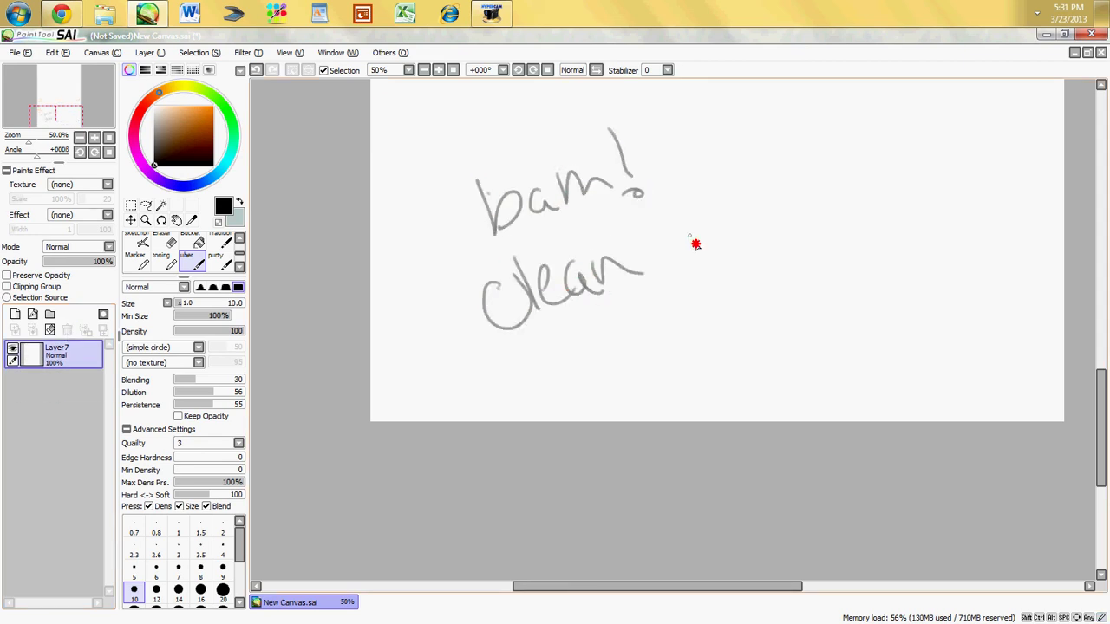
drag(698, 233, 770, 235)
mouse_move(569, 341)
mouse_down()
mouse_move(611, 372)
mouse_move(598, 343)
mouse_move(678, 339)
mouse_move(731, 308)
mouse_move(752, 278)
mouse_move(811, 259)
mouse_move(854, 253)
mouse_up()
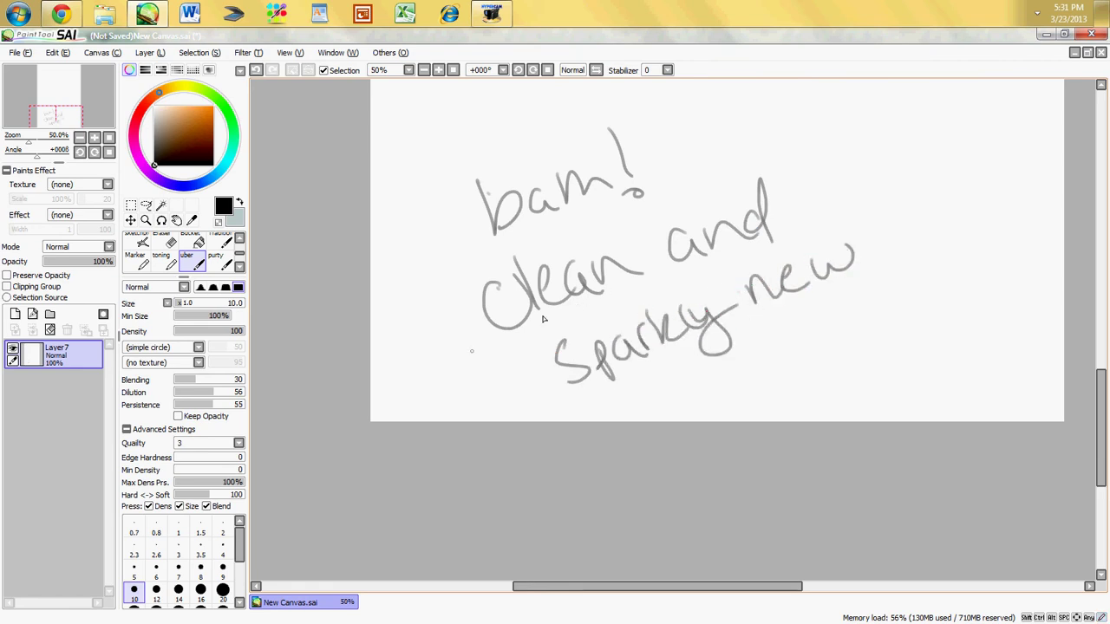
click(724, 301)
Step: Handwrite "Holy crap" in the upper right area of the canvas
mouse_move(1099, 382)
mouse_down()
mouse_move(1098, 210)
mouse_move(1065, 388)
mouse_move(1072, 321)
mouse_move(996, 196)
mouse_up()
mouse_move(784, 134)
mouse_down()
mouse_move(836, 145)
mouse_move(870, 171)
mouse_up()
mouse_move(818, 191)
mouse_down()
mouse_move(806, 194)
mouse_move(834, 199)
mouse_up()
drag(838, 192, 868, 206)
drag(874, 182, 881, 198)
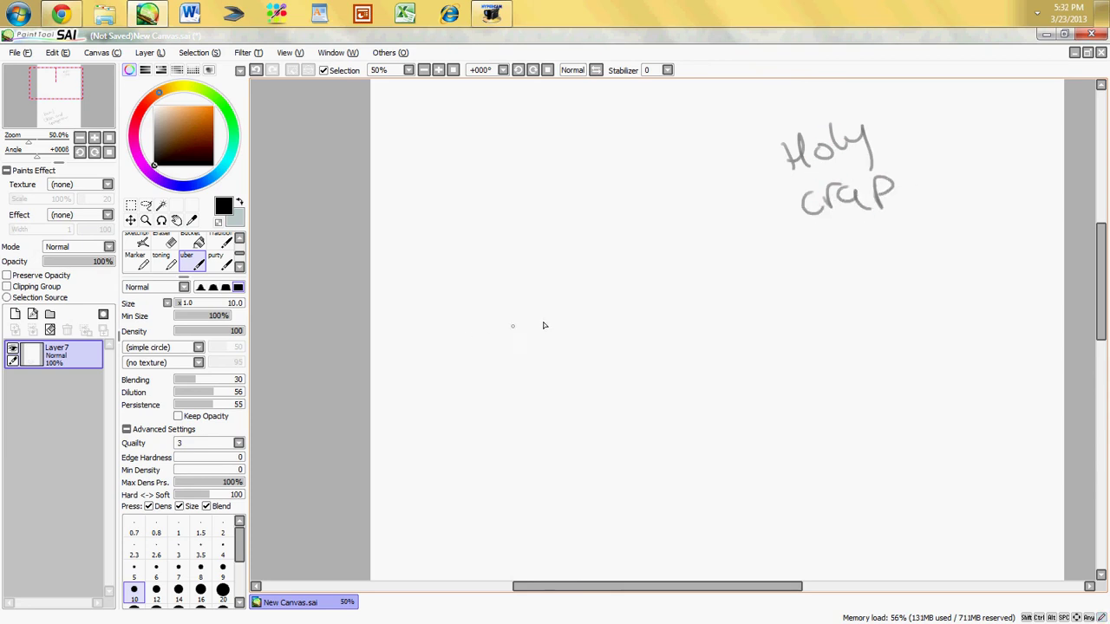
Step: Handwrite "So clean" in large letters on the left side of the canvas, below the level of "Holy crap"
drag(441, 286, 425, 323)
drag(452, 295, 475, 299)
drag(411, 366, 441, 406)
mouse_move(427, 354)
mouse_down()
mouse_move(448, 393)
mouse_move(482, 357)
mouse_up()
mouse_move(451, 347)
mouse_down()
mouse_move(455, 387)
mouse_move(515, 374)
mouse_up()
drag(523, 357, 570, 344)
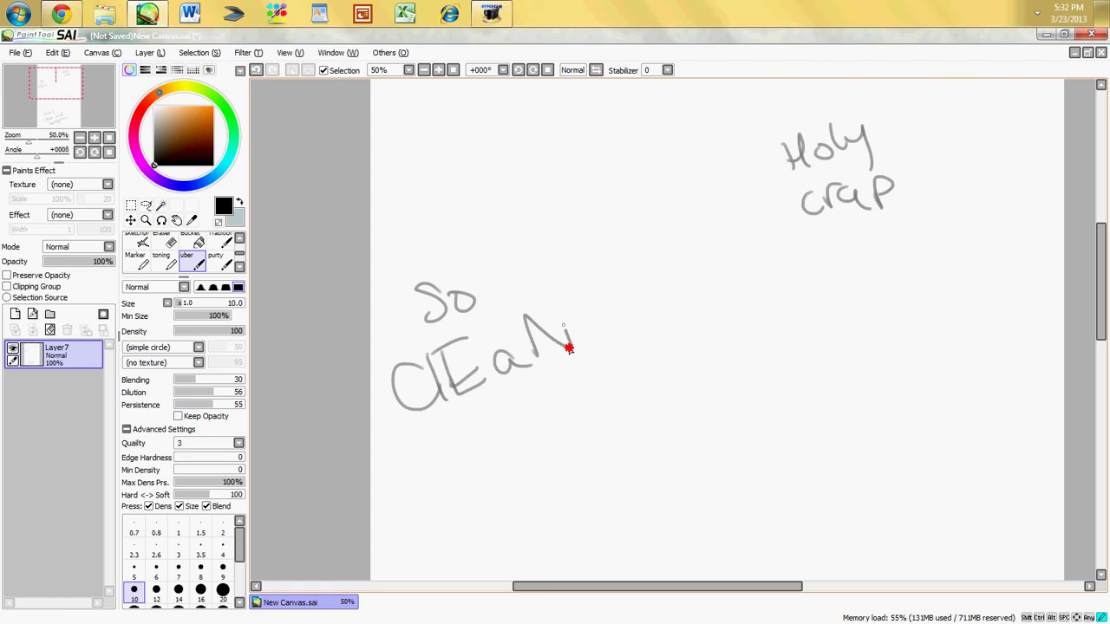
drag(555, 300, 572, 348)
Step: Sketch a round face with star-shaped eyes, an open mouth and two raised hands beside "So clean"
drag(656, 252, 725, 257)
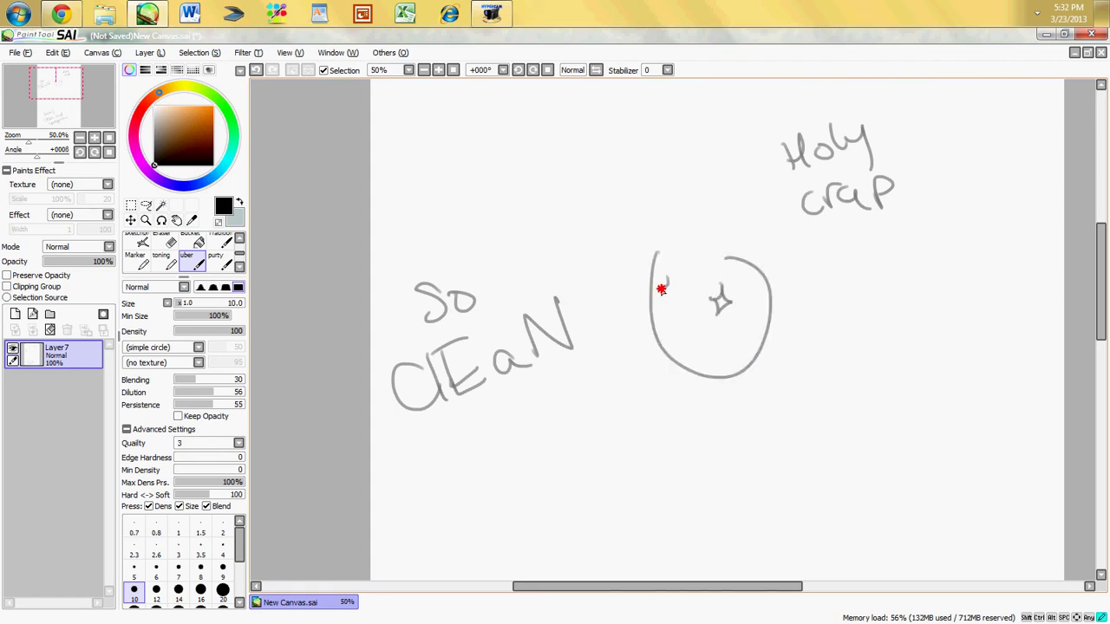
drag(677, 297, 669, 279)
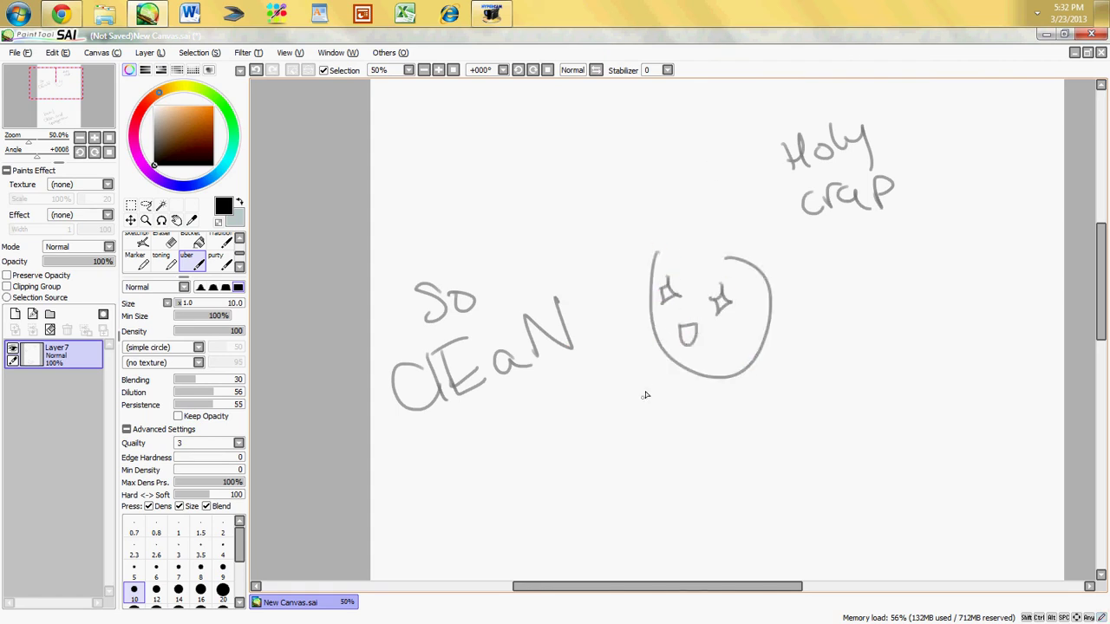
mouse_move(643, 398)
mouse_down()
mouse_move(633, 327)
mouse_move(652, 343)
mouse_move(659, 392)
mouse_move(719, 350)
mouse_move(732, 374)
mouse_move(720, 403)
mouse_move(730, 404)
mouse_move(708, 419)
mouse_move(669, 393)
mouse_move(641, 395)
mouse_move(684, 408)
mouse_up()
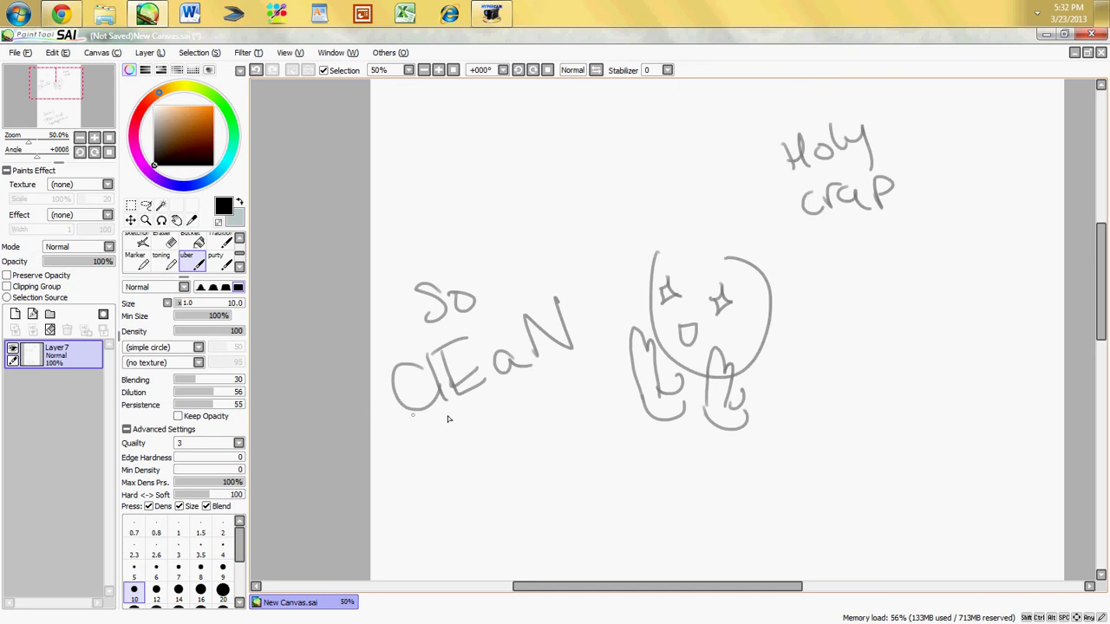
Step: Replace the doodle layer with a new blank layer and handwrite the heading "Now: Layer Effects + texture" across its top
click(15, 314)
click(67, 331)
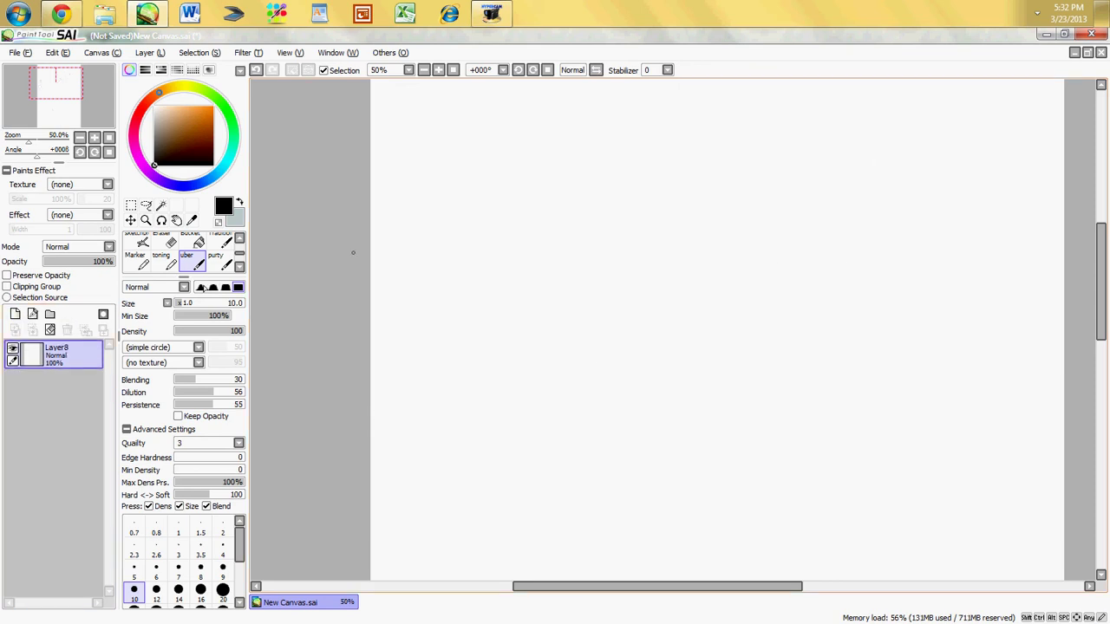
mouse_move(417, 102)
mouse_down()
mouse_move(421, 135)
mouse_move(457, 117)
mouse_up()
mouse_move(474, 118)
mouse_down()
mouse_move(548, 105)
mouse_move(549, 130)
mouse_move(575, 116)
mouse_move(606, 129)
mouse_move(641, 116)
mouse_move(736, 123)
mouse_move(769, 103)
mouse_move(780, 121)
mouse_move(831, 124)
mouse_move(1062, 129)
mouse_up()
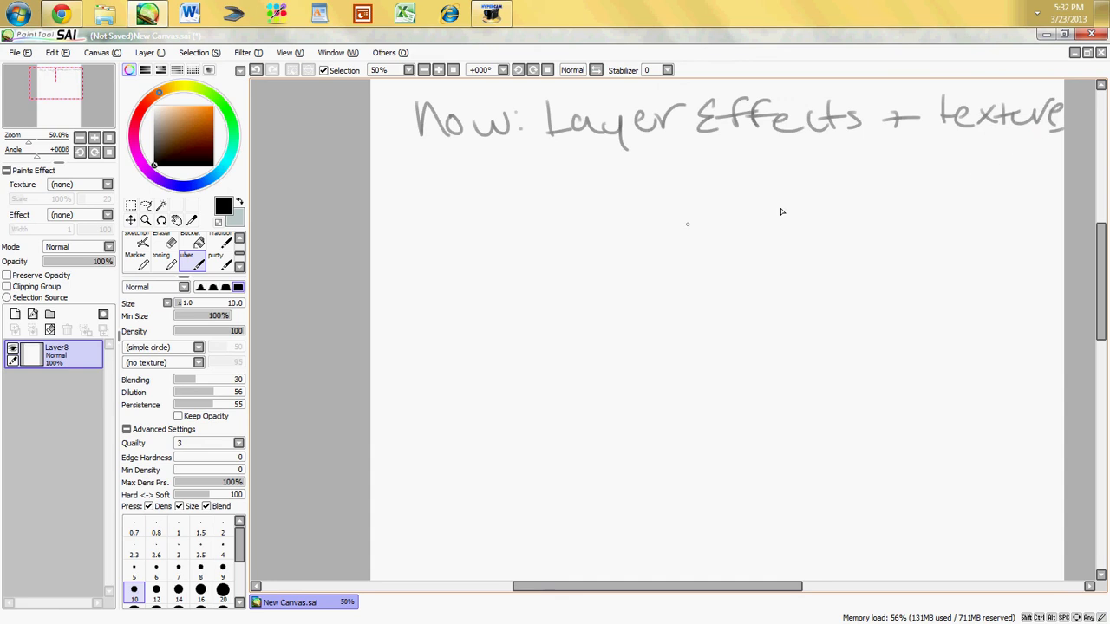
key(ctrl+z)
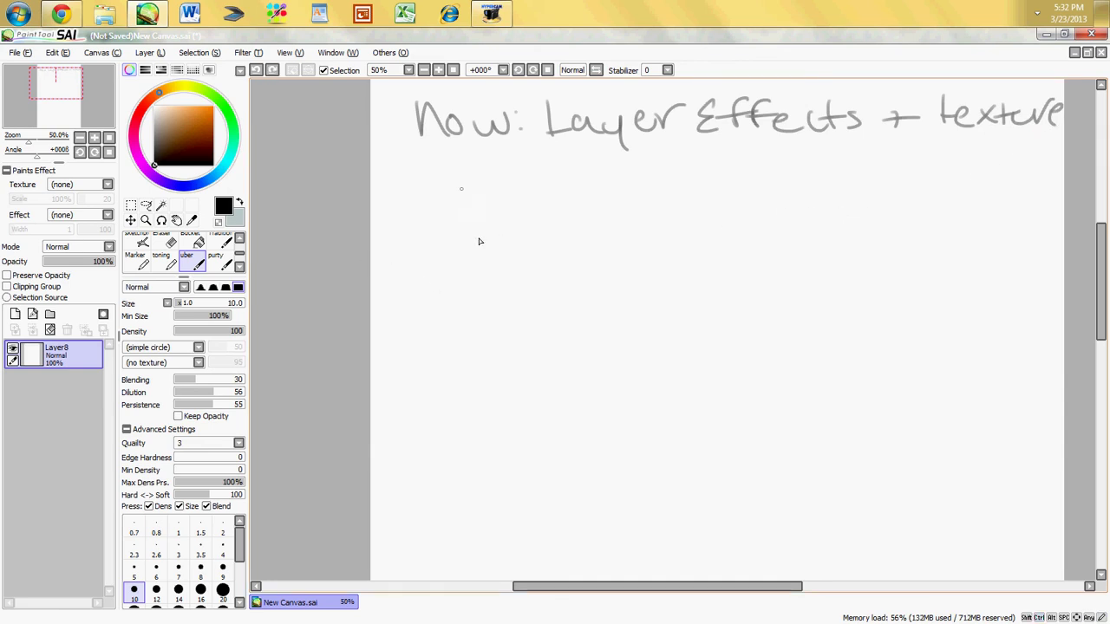
Step: Handwrite "look up above the layers panel. Their should be some stuff" below the heading
mouse_move(390, 178)
mouse_down()
mouse_move(422, 207)
mouse_move(445, 192)
mouse_move(456, 209)
mouse_move(547, 205)
mouse_move(570, 190)
mouse_move(601, 200)
mouse_move(685, 186)
mouse_move(800, 199)
mouse_move(829, 187)
mouse_move(1011, 178)
mouse_up()
click(200, 269)
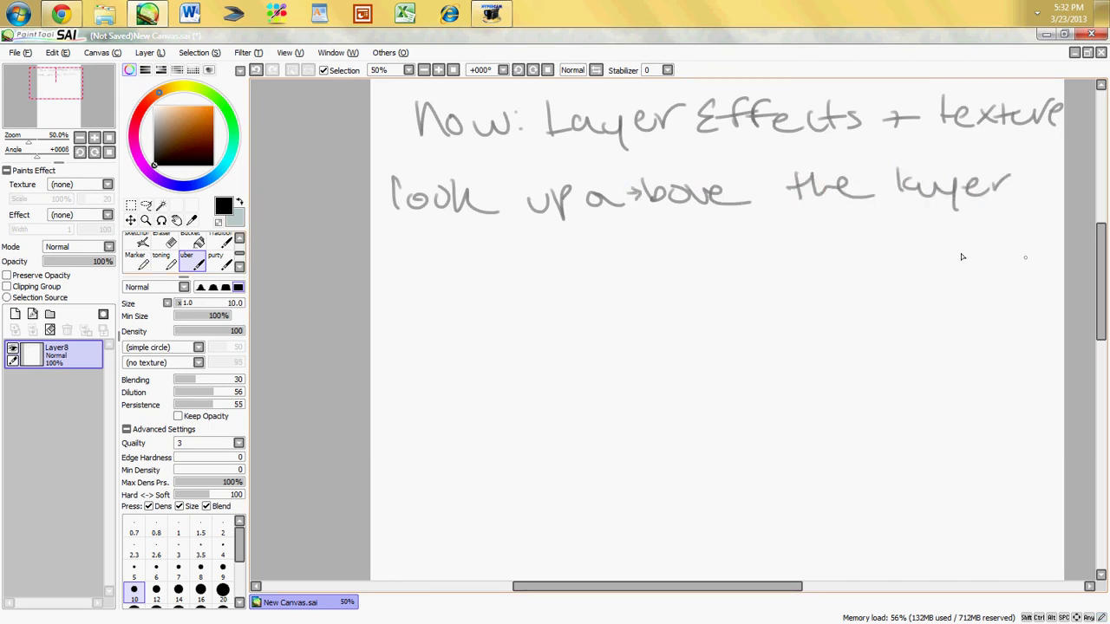
drag(1023, 172, 1012, 186)
drag(373, 244, 478, 248)
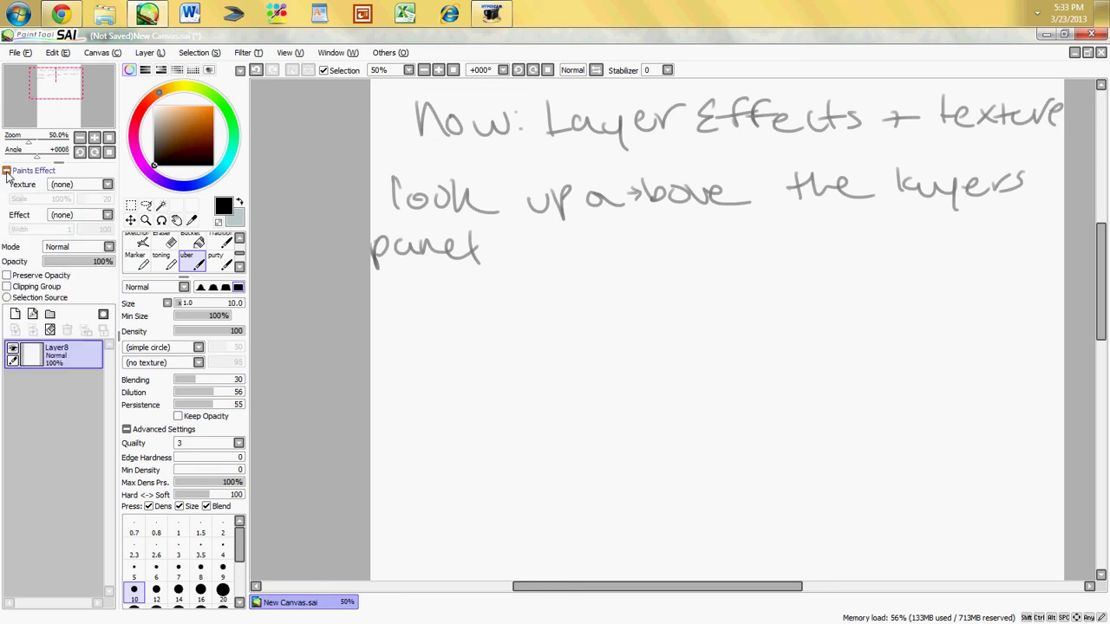
mouse_move(430, 283)
mouse_down()
mouse_move(564, 309)
mouse_move(649, 292)
mouse_move(984, 283)
mouse_up()
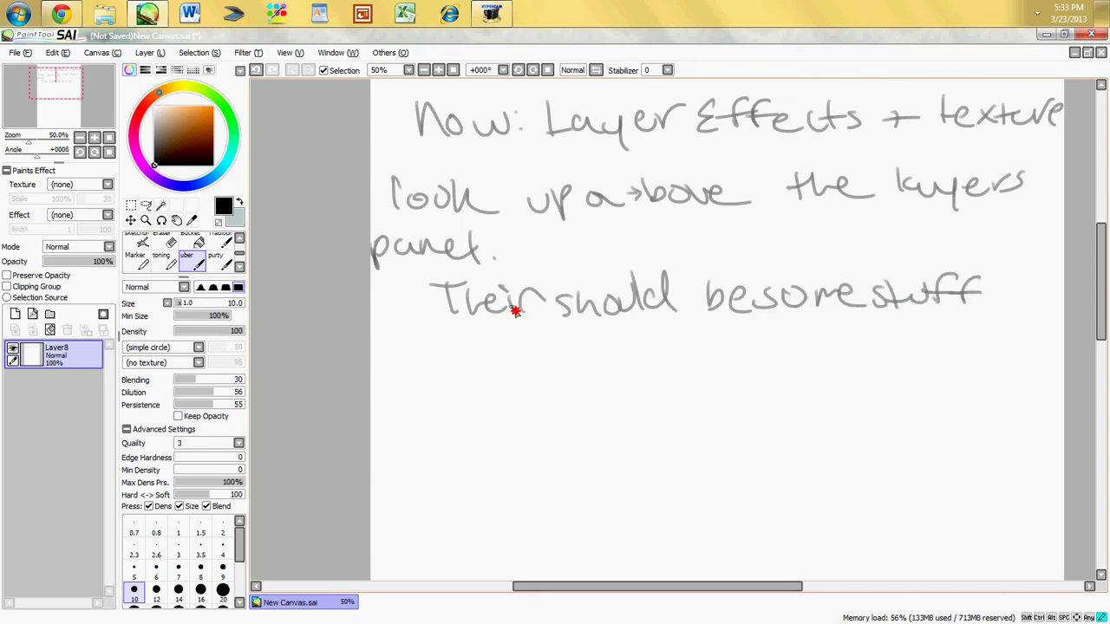
mouse_move(504, 336)
mouse_down()
mouse_move(500, 352)
mouse_move(570, 358)
mouse_move(586, 327)
mouse_up()
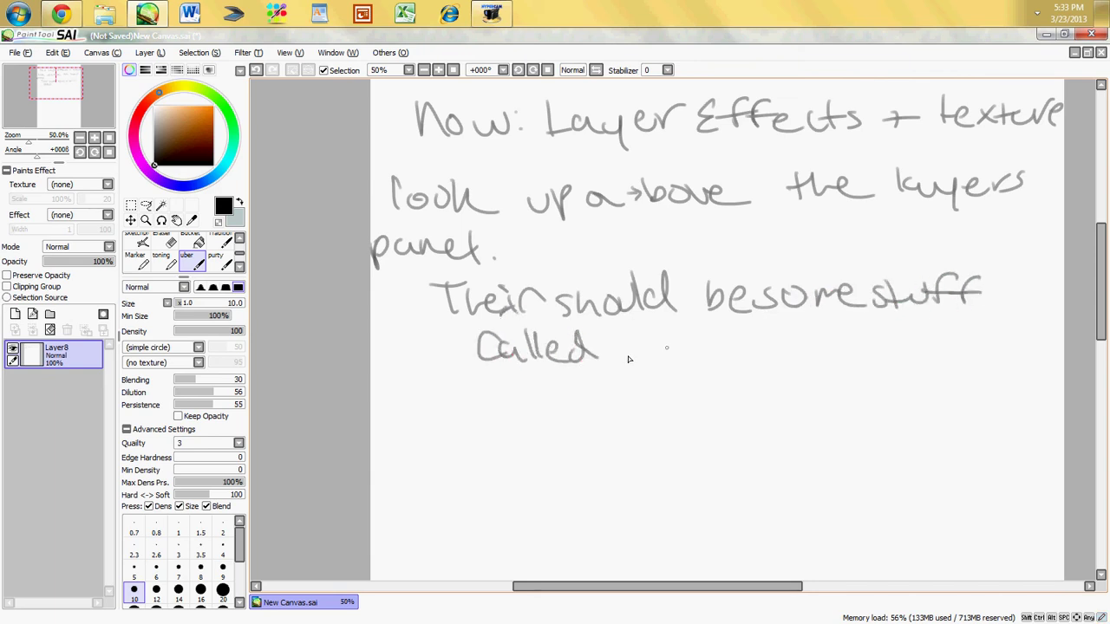
key(ctrl+z)
key(ctrl+z)
key(ctrl+z)
key(ctrl+z)
key(ctrl+z)
Step: Continue the handwritten note with: under "paints effect". This means the textures applied will effect EVERYTHING on that layer
drag(501, 345, 702, 353)
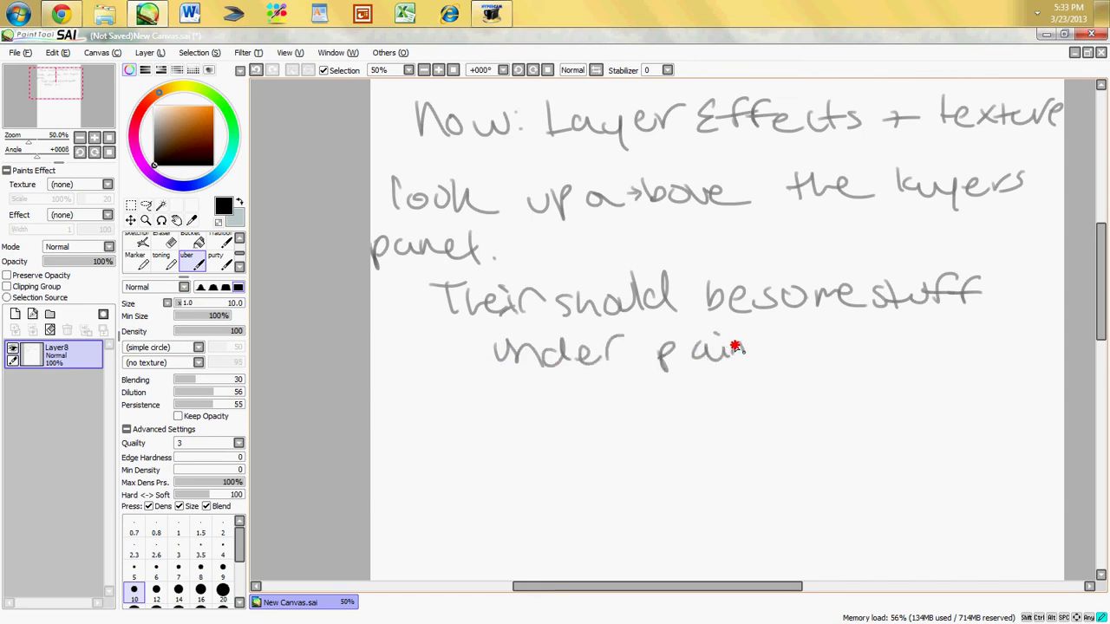
mouse_move(772, 341)
mouse_down()
mouse_move(758, 355)
mouse_move(818, 350)
mouse_move(853, 329)
mouse_move(896, 349)
mouse_move(932, 341)
mouse_up()
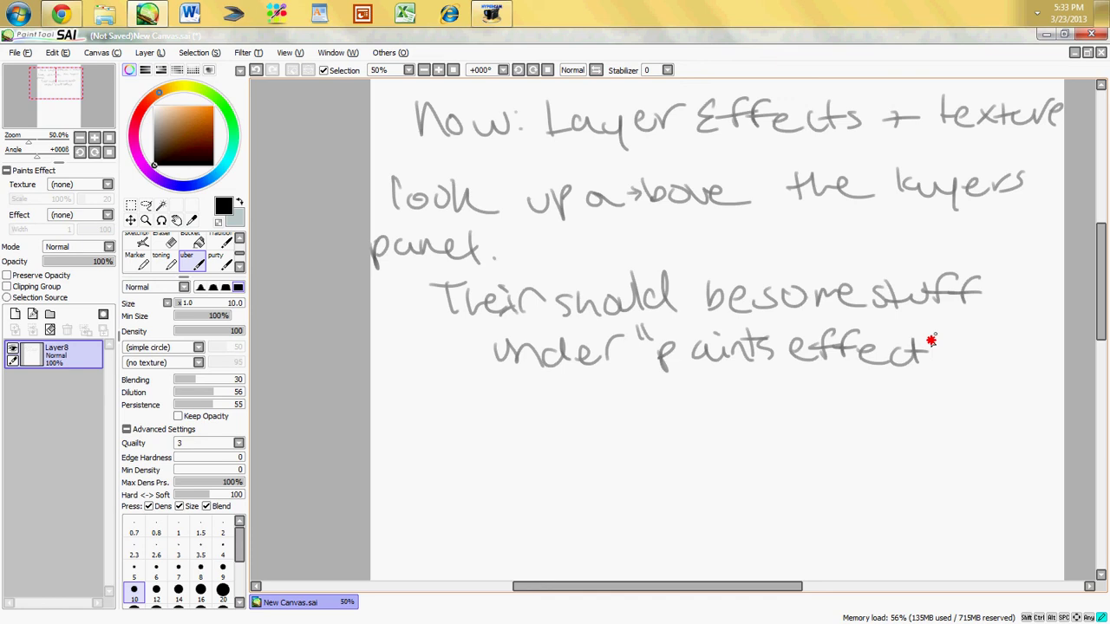
mouse_move(494, 388)
mouse_down()
mouse_move(528, 414)
mouse_move(673, 418)
mouse_move(723, 403)
mouse_move(911, 414)
mouse_move(1025, 399)
mouse_up()
mouse_move(480, 446)
mouse_down()
mouse_move(587, 462)
mouse_move(631, 451)
mouse_up()
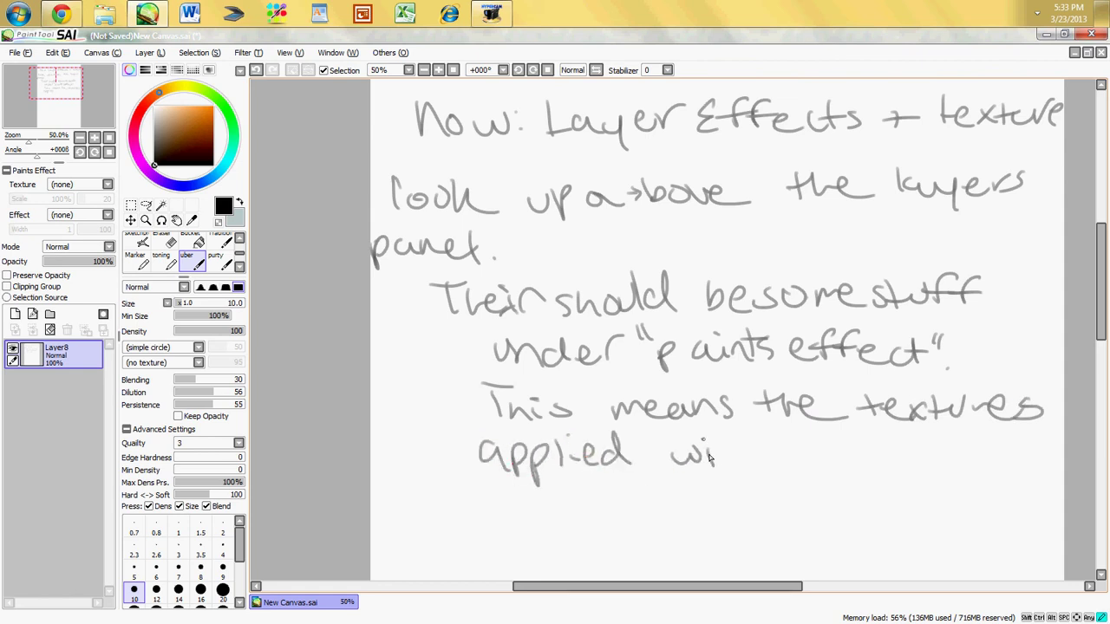
mouse_move(767, 464)
mouse_down()
mouse_move(808, 443)
mouse_move(902, 448)
mouse_up()
mouse_move(397, 482)
mouse_down()
mouse_move(431, 503)
mouse_move(568, 505)
mouse_move(633, 491)
mouse_move(649, 513)
mouse_move(674, 517)
mouse_move(748, 503)
mouse_move(767, 516)
mouse_move(991, 512)
mouse_move(1030, 497)
mouse_up()
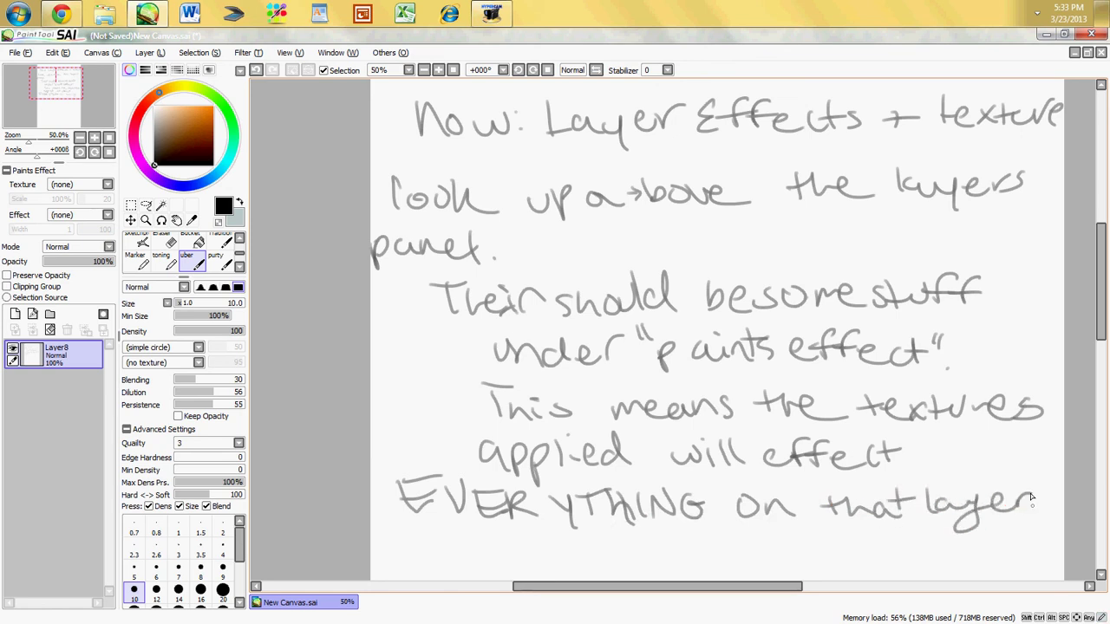
Step: Underline the word "layer" at the end of the note with three strokes
drag(893, 526, 1046, 536)
drag(915, 539, 1044, 548)
drag(892, 548, 1063, 560)
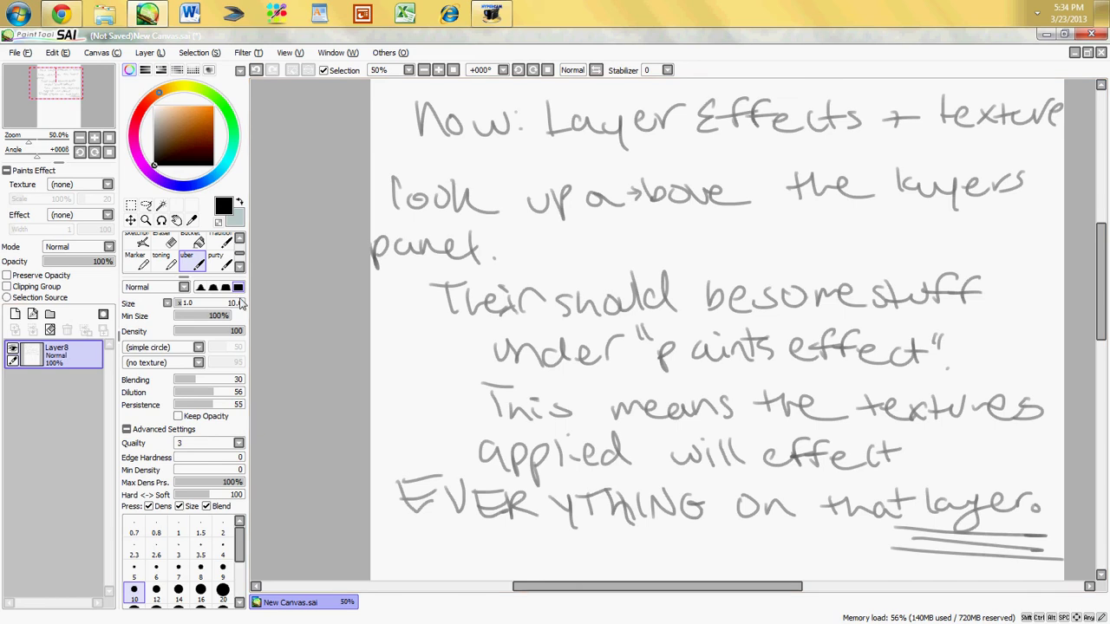
Step: Add a new blank layer and delete Layer8 with the notes
click(15, 314)
click(69, 385)
click(67, 330)
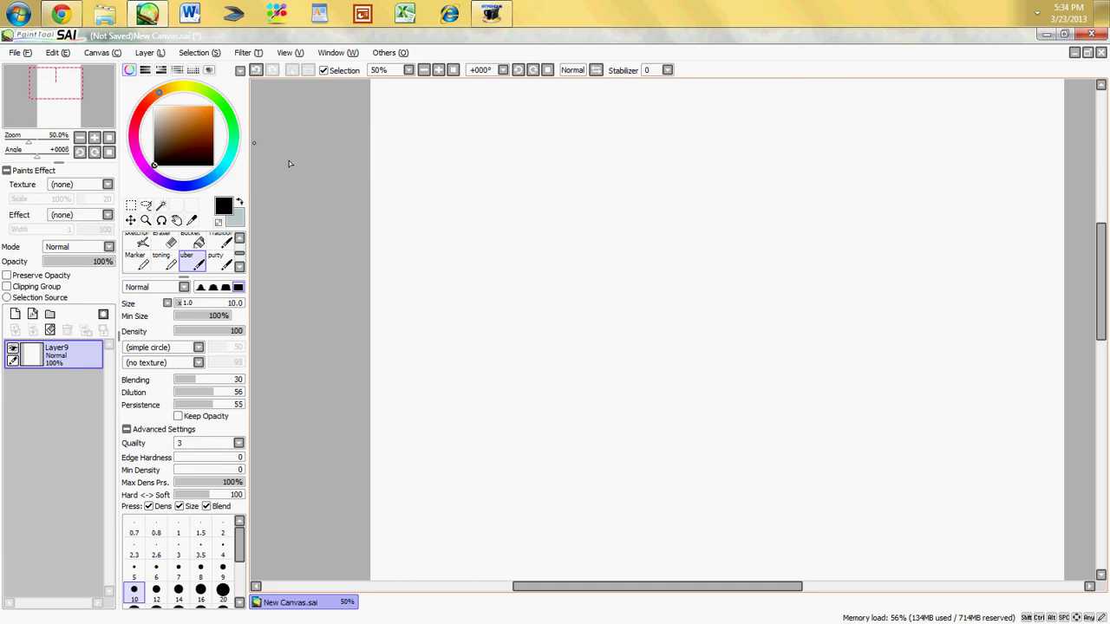
Step: Handwrite "Lets draw a person." in the upper left area of the canvas
mouse_move(390, 94)
mouse_down()
mouse_move(401, 119)
mouse_move(424, 108)
mouse_move(493, 111)
mouse_up()
drag(503, 100, 569, 98)
mouse_move(414, 146)
mouse_down()
mouse_move(495, 145)
mouse_move(553, 160)
mouse_up()
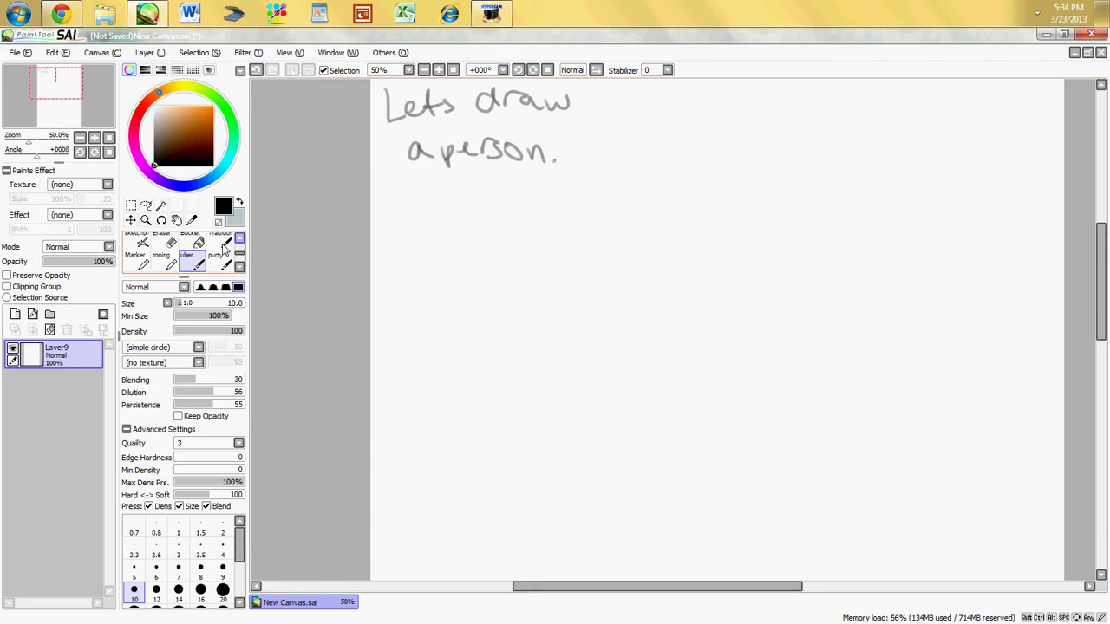
Step: Paint a filled light orange oval head near the upper middle of the canvas with the Brush at size 59
click(241, 238)
click(240, 237)
click(191, 242)
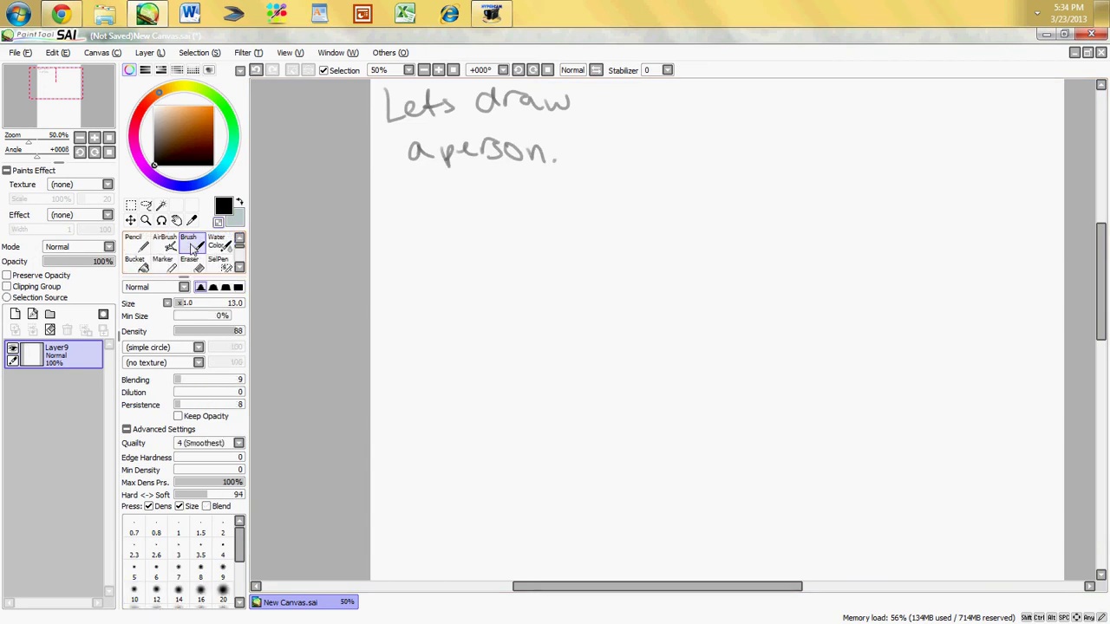
click(177, 106)
mouse_move(607, 238)
mouse_down()
mouse_move(629, 206)
mouse_move(649, 210)
mouse_move(611, 230)
mouse_move(634, 224)
mouse_move(656, 280)
mouse_up()
click(215, 303)
Step: Draw two round eyes and a smile on the oval head in black with the Brush at size 7
click(154, 165)
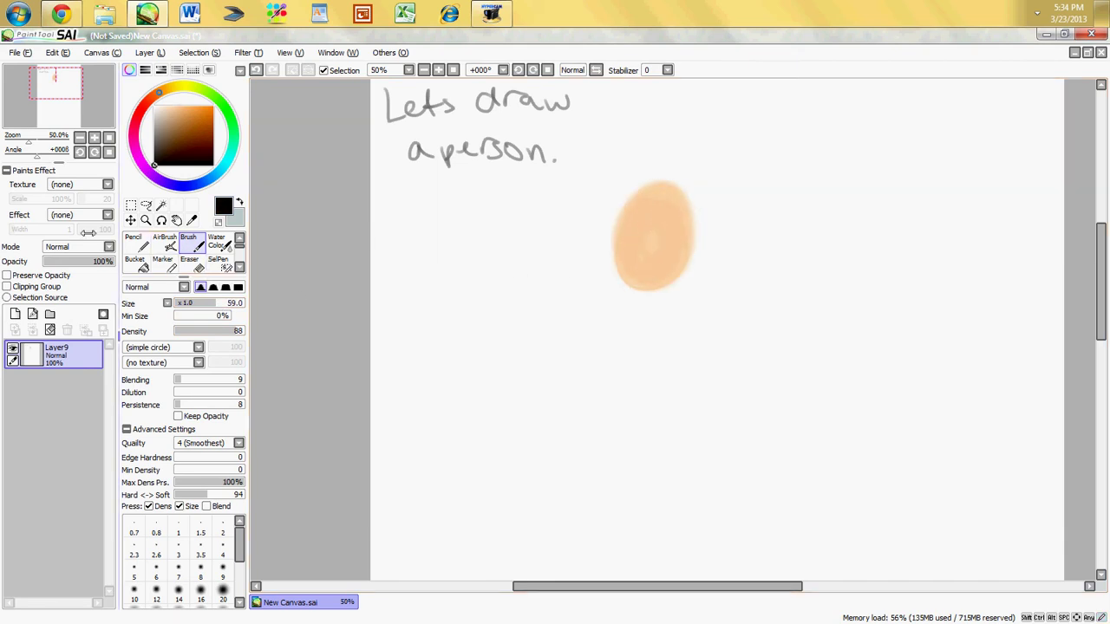
drag(204, 305, 222, 303)
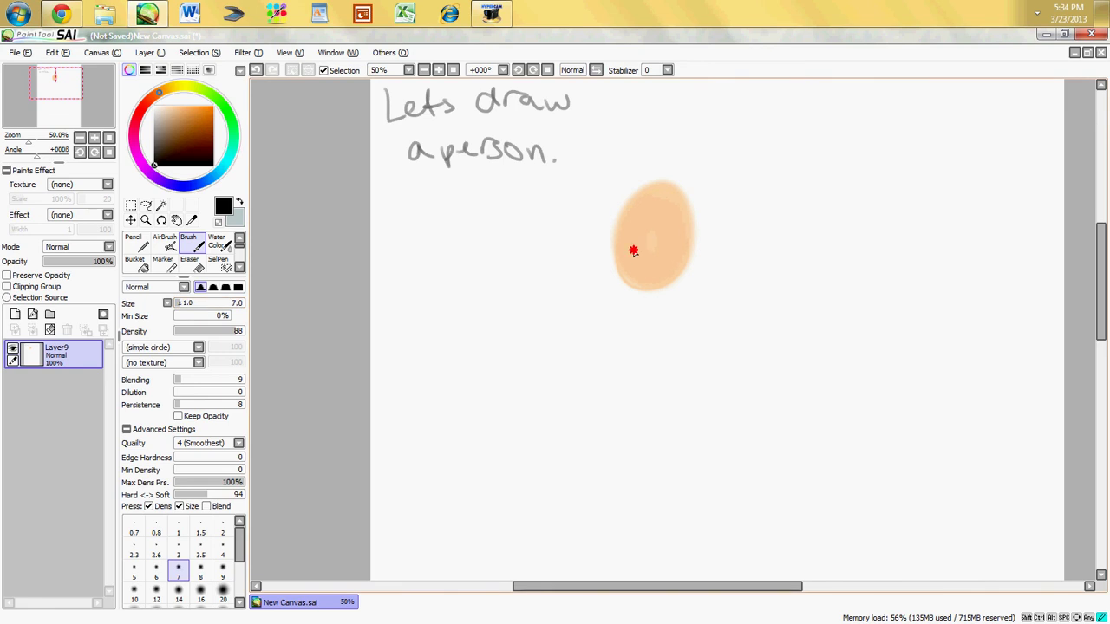
drag(633, 222, 630, 232)
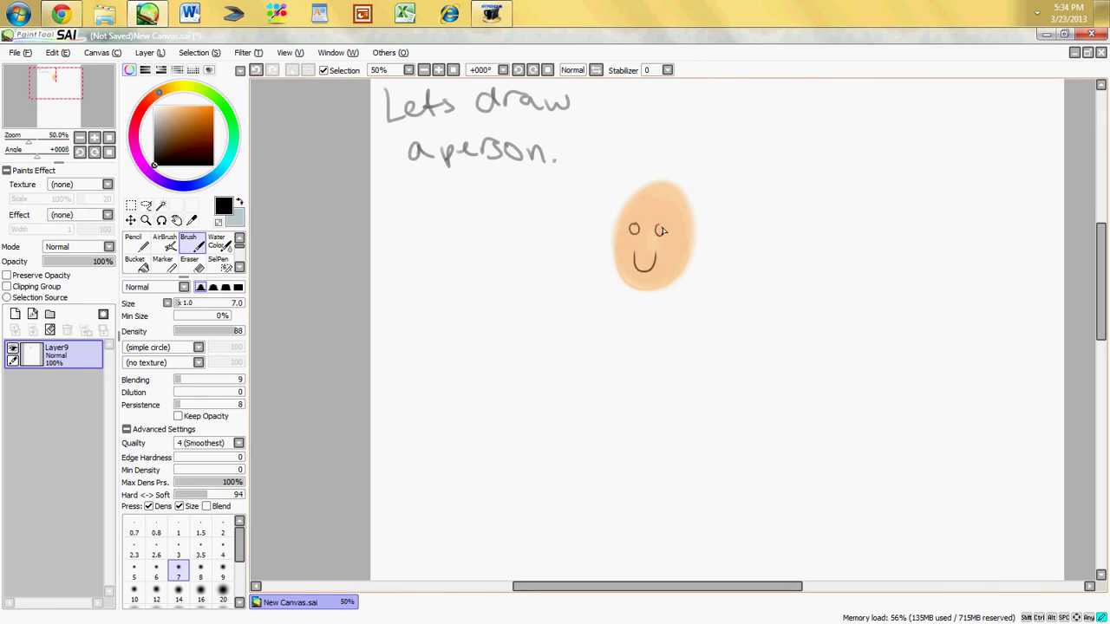
drag(774, 175, 777, 198)
drag(769, 184, 783, 182)
drag(800, 182, 796, 198)
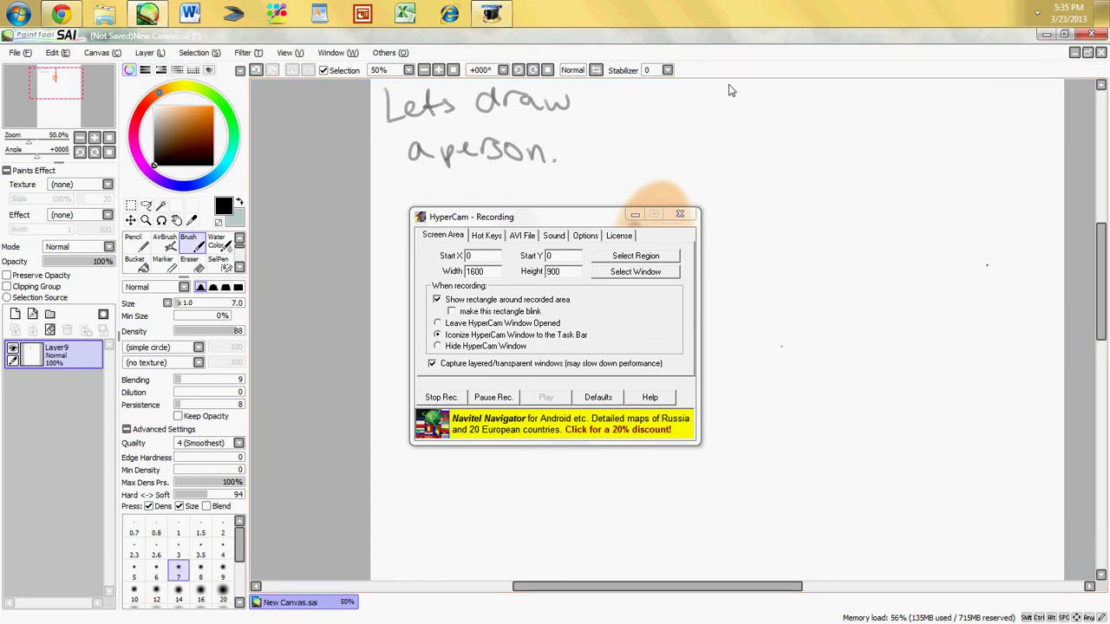
click(488, 401)
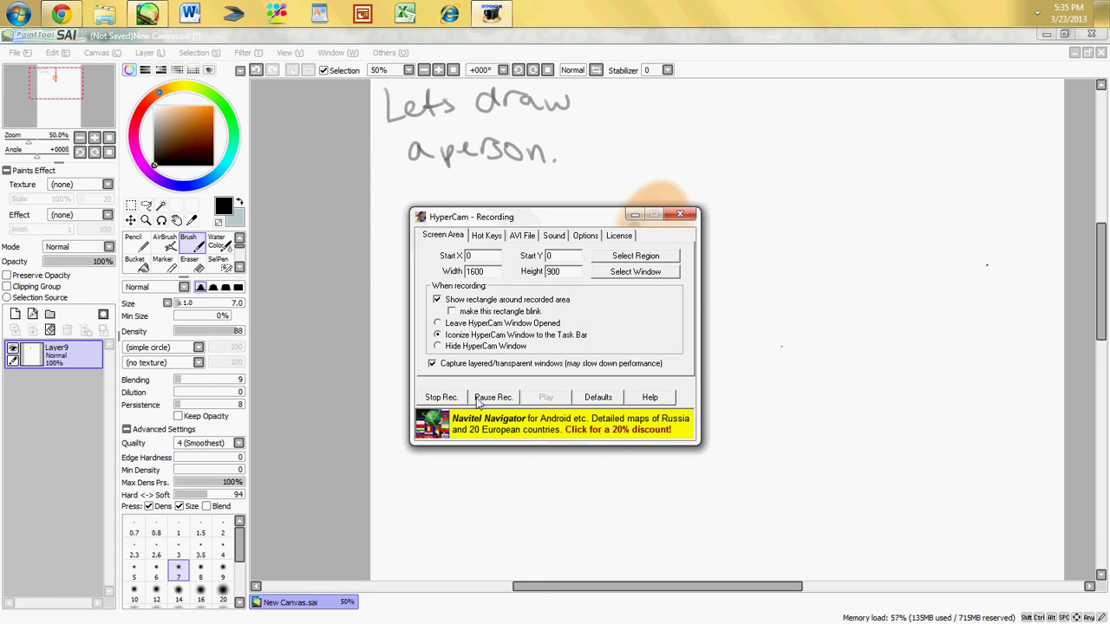
Step: Draw short black hair strands on top of the orange head with the uber brush at size 10
click(314, 356)
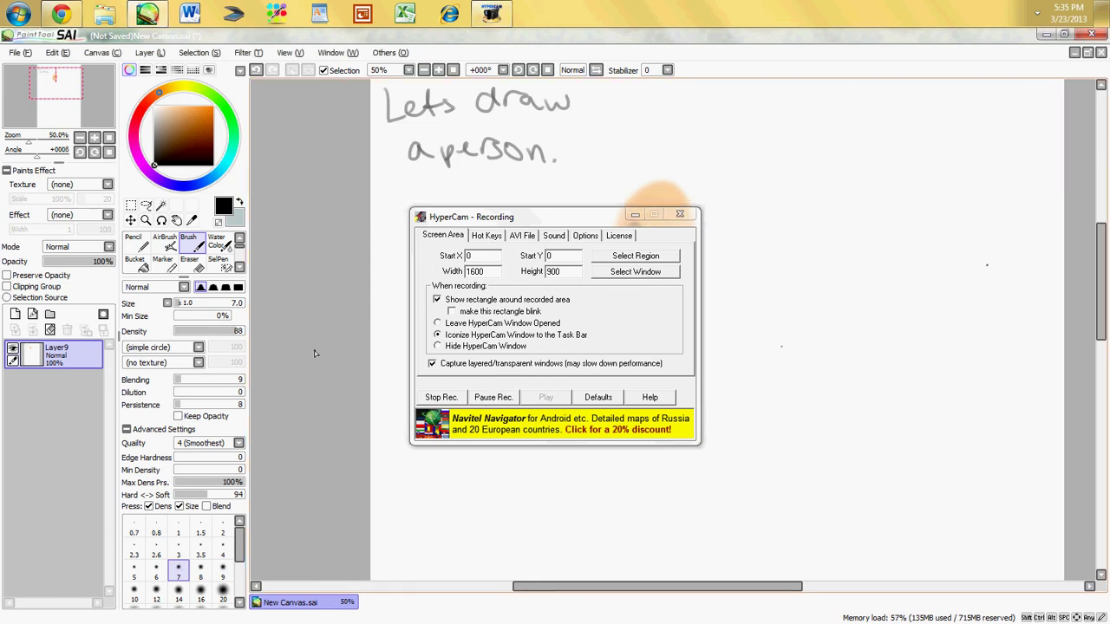
click(635, 214)
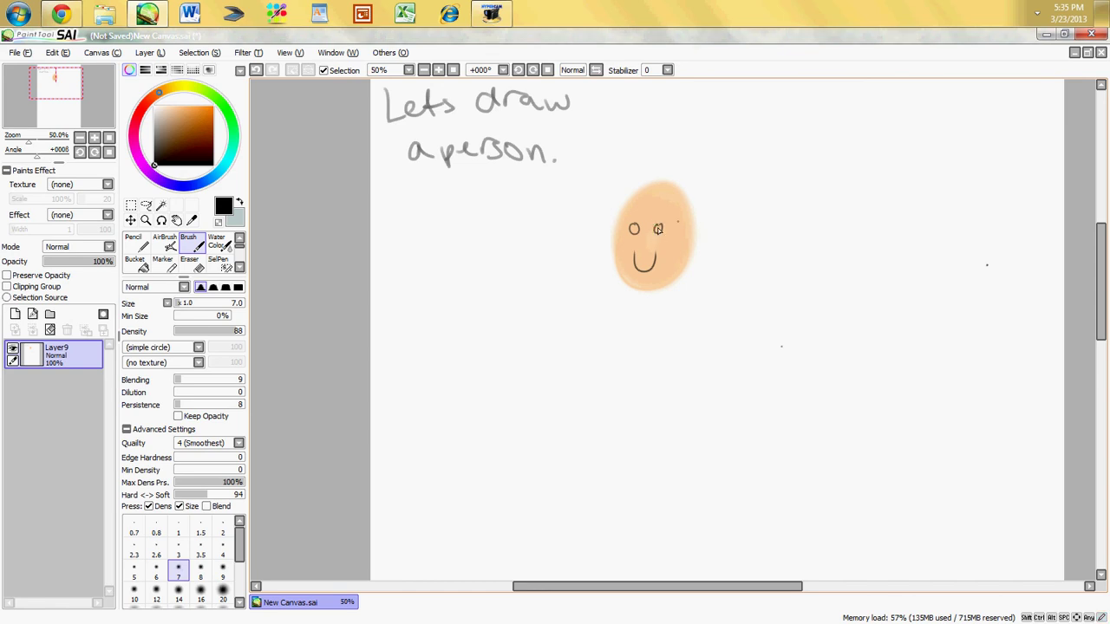
click(240, 266)
click(240, 267)
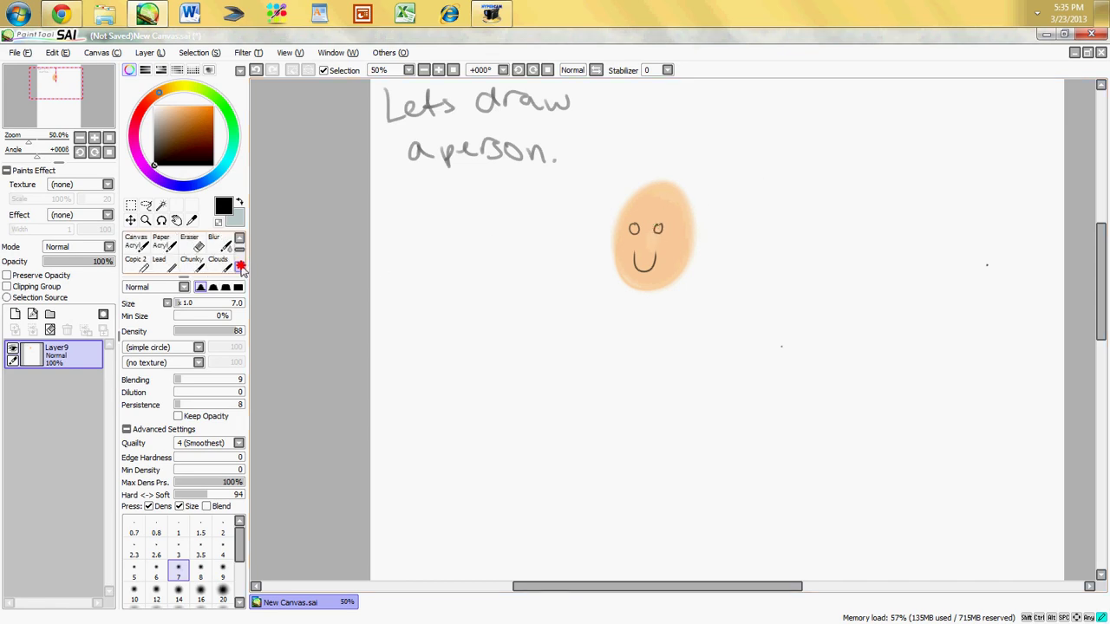
click(240, 267)
click(240, 266)
click(240, 266)
click(192, 246)
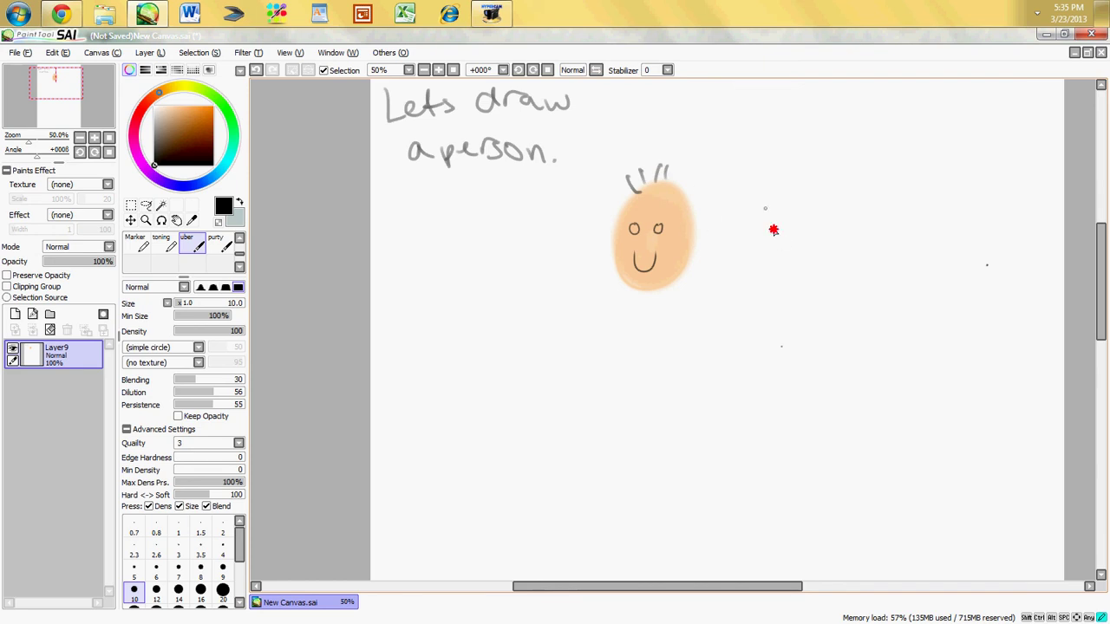
Step: Handwrite "His name will be potato." beside the head and "Now. lets say I want Potato's skin to look" below it
mouse_move(801, 228)
mouse_down()
mouse_move(890, 232)
mouse_move(934, 213)
mouse_up()
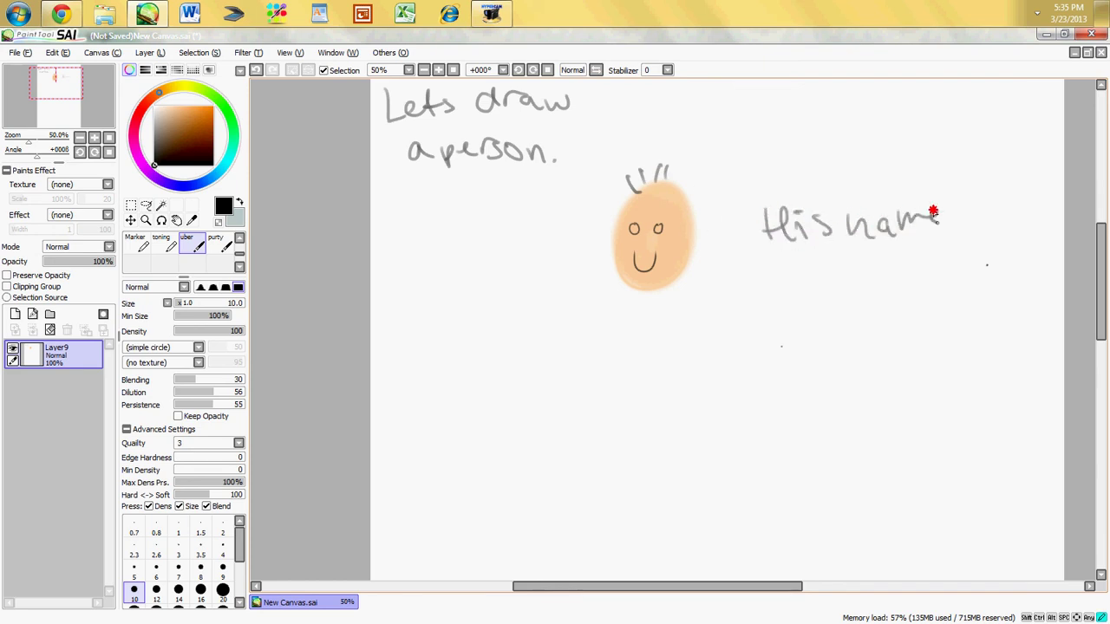
mouse_move(722, 276)
mouse_down()
mouse_move(754, 259)
mouse_move(776, 280)
mouse_move(804, 258)
mouse_move(812, 278)
mouse_move(882, 276)
mouse_move(903, 264)
mouse_move(964, 278)
mouse_move(979, 266)
mouse_move(1005, 281)
mouse_up()
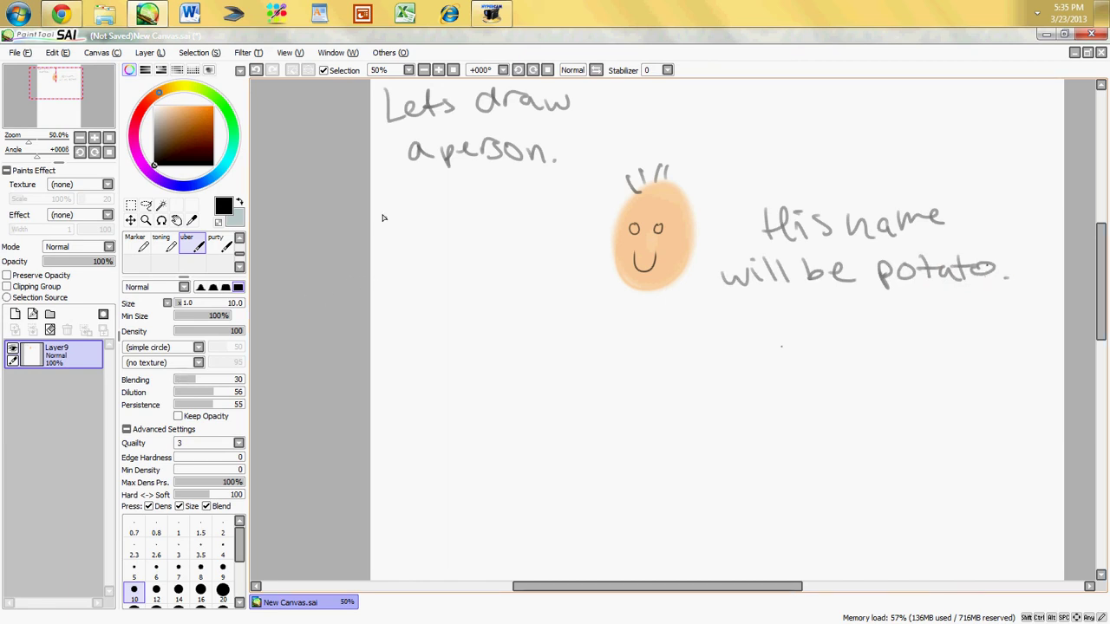
mouse_move(470, 321)
mouse_down()
mouse_move(474, 349)
mouse_move(633, 330)
mouse_up()
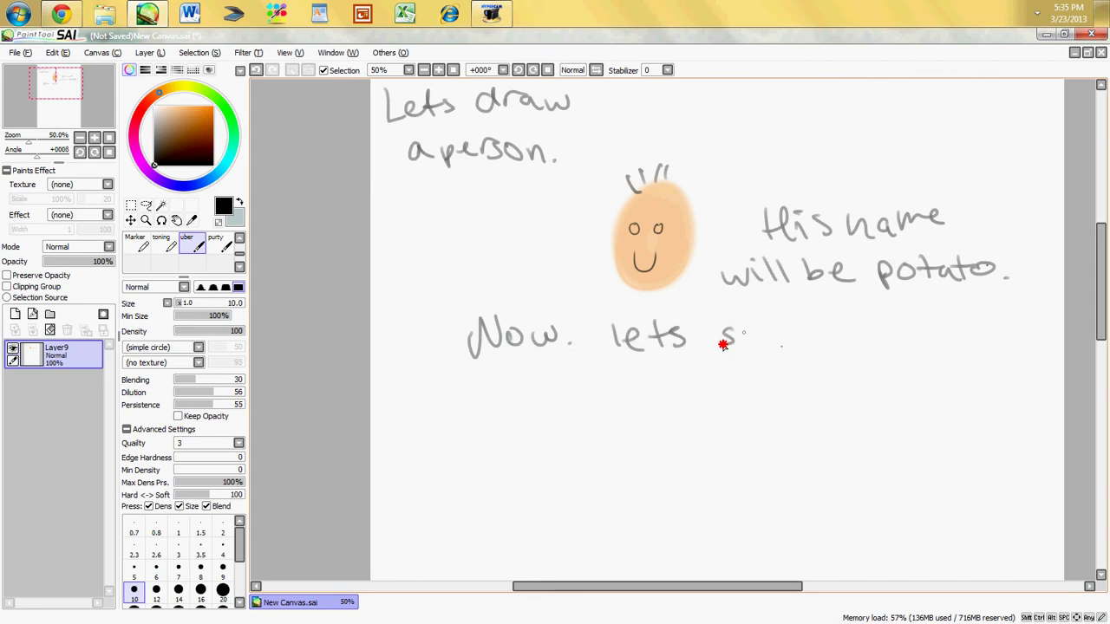
drag(723, 345, 966, 326)
drag(493, 382, 500, 421)
drag(527, 396, 605, 411)
drag(694, 385, 714, 406)
click(725, 387)
mouse_move(728, 395)
mouse_down()
mouse_move(731, 406)
mouse_move(790, 403)
mouse_up()
drag(781, 395, 806, 393)
drag(815, 390, 812, 396)
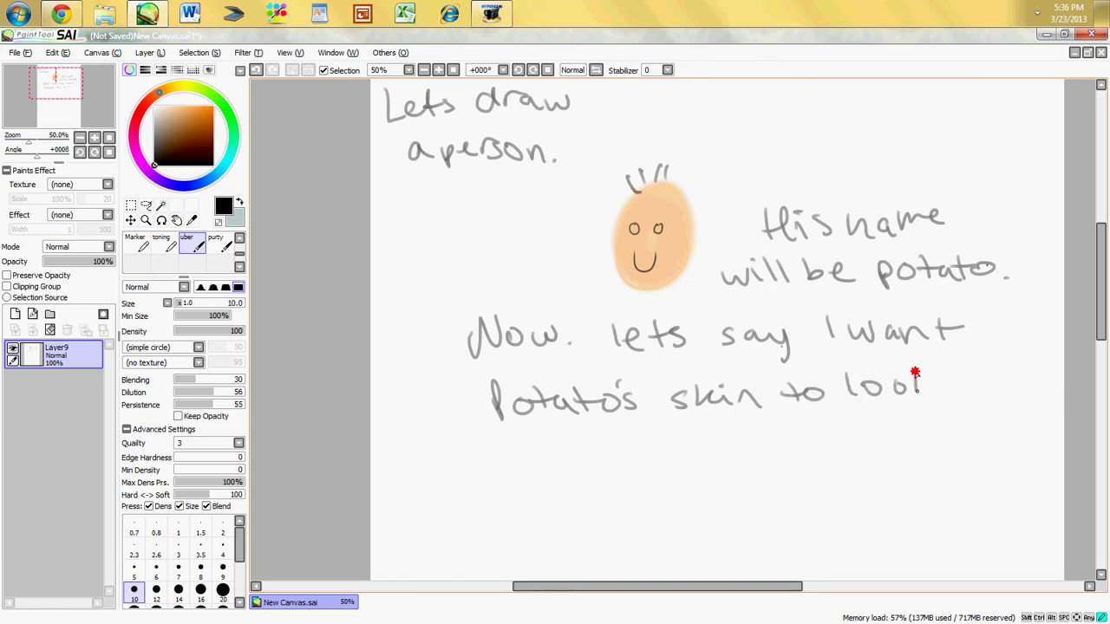
Step: Continue the handwritten note below with "nice and skin-like, with skin texture."
drag(440, 451, 450, 452)
drag(454, 452, 529, 467)
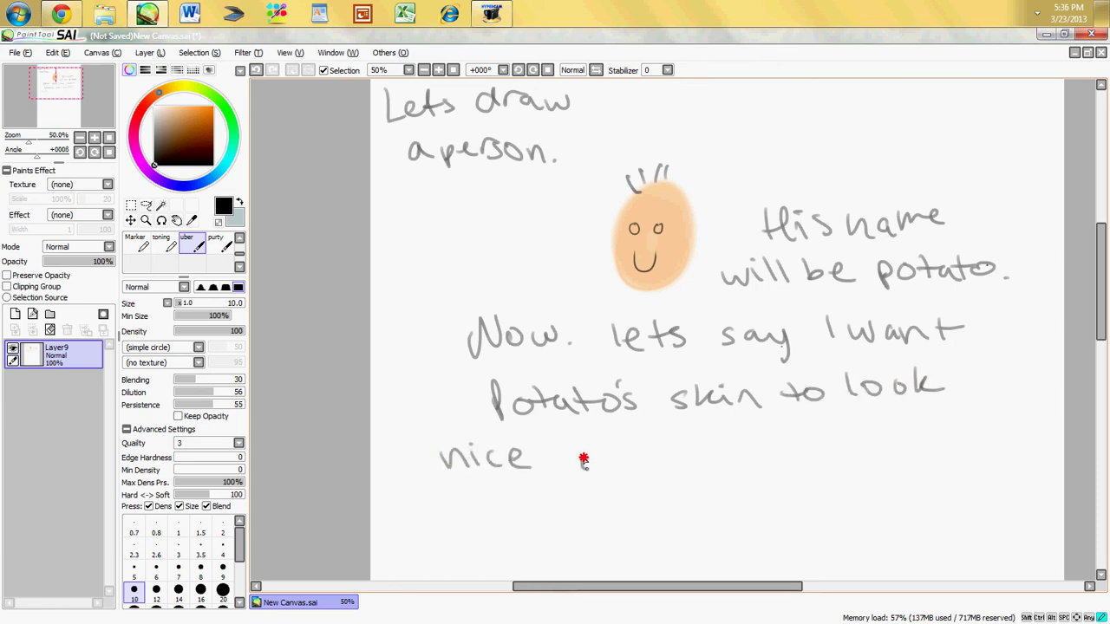
drag(596, 458, 599, 468)
mouse_move(606, 458)
mouse_down()
mouse_move(632, 469)
mouse_move(675, 433)
mouse_move(699, 458)
mouse_up()
mouse_move(724, 439)
mouse_down()
mouse_move(730, 457)
mouse_move(750, 451)
mouse_up()
mouse_move(757, 445)
mouse_down()
mouse_move(761, 462)
mouse_move(796, 460)
mouse_up()
mouse_move(785, 442)
mouse_down()
mouse_move(889, 441)
mouse_move(921, 460)
mouse_up()
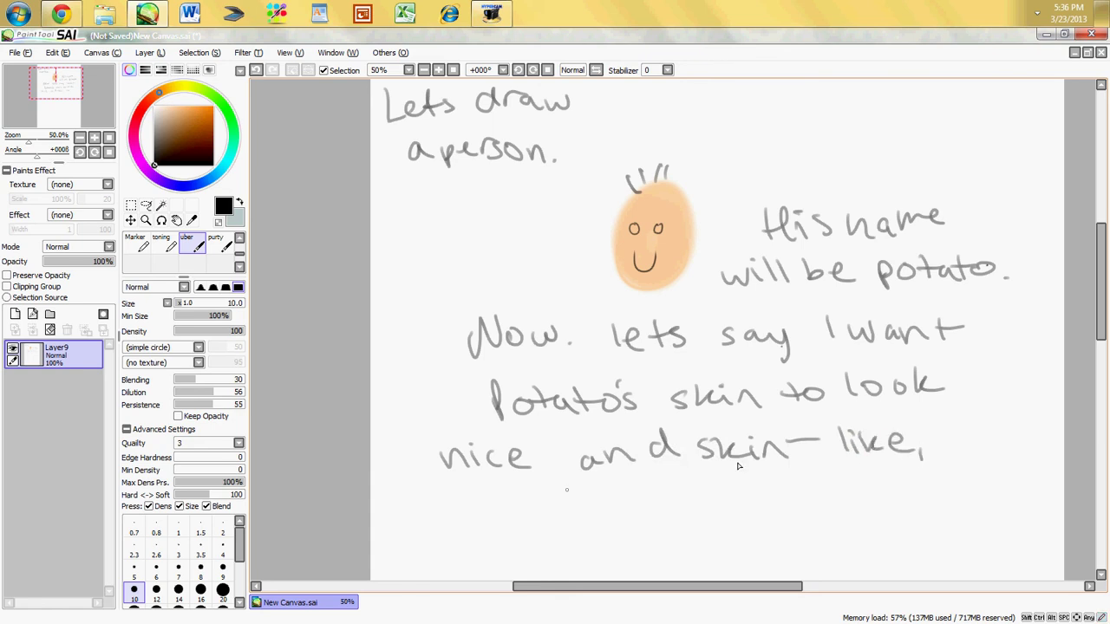
drag(473, 496, 510, 499)
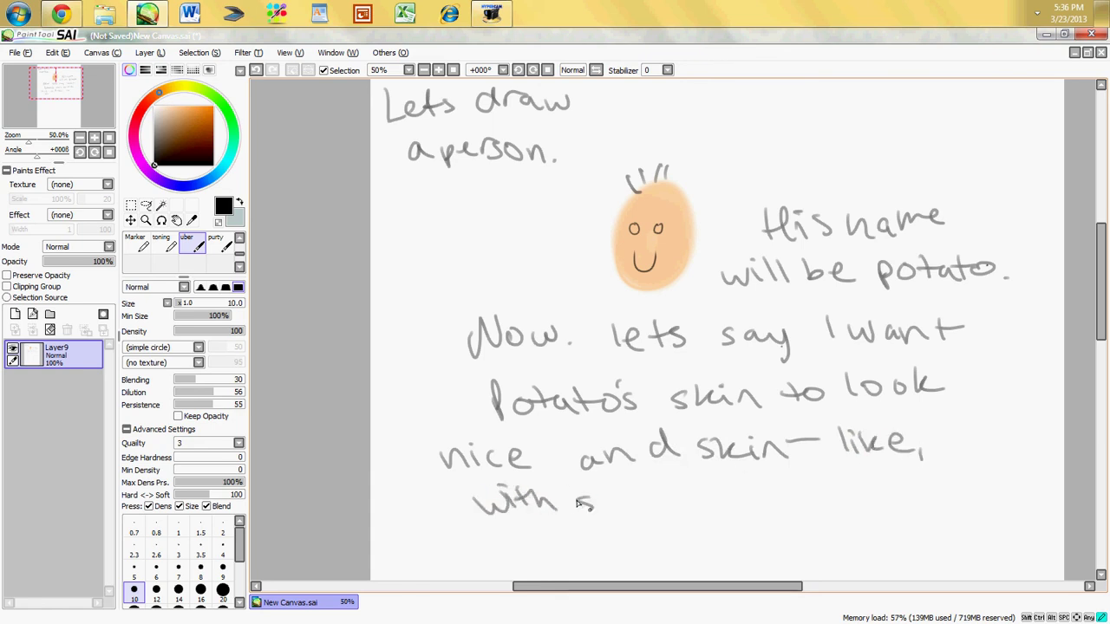
mouse_move(580, 503)
mouse_down()
mouse_move(629, 497)
mouse_move(621, 490)
mouse_move(814, 497)
mouse_move(833, 485)
mouse_move(870, 502)
mouse_up()
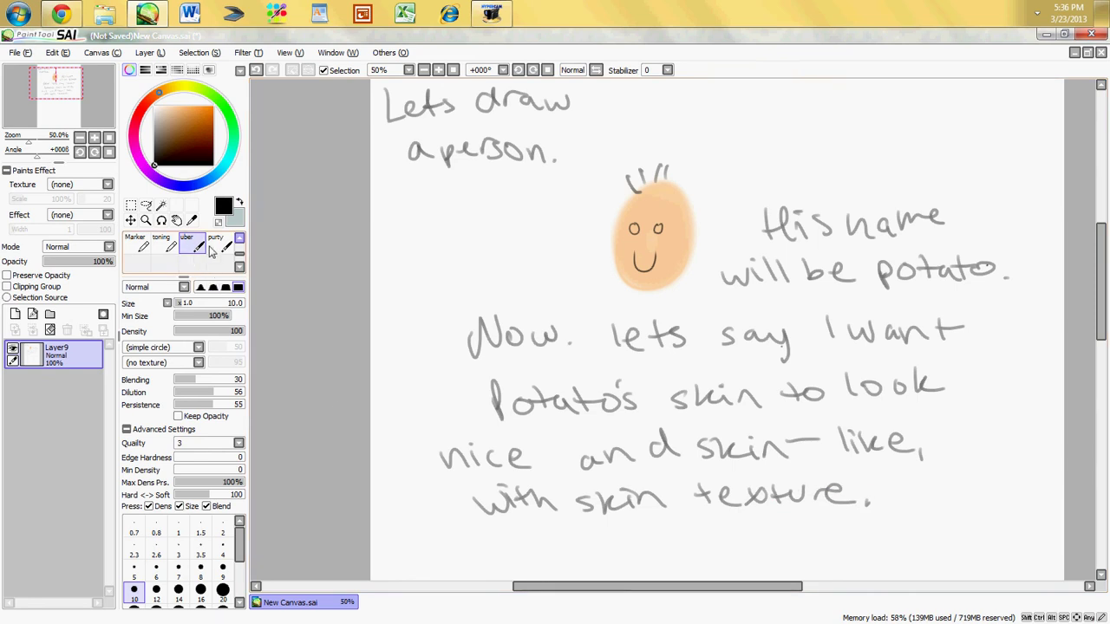
Step: Set the Eraser size to 100 and return to the uber brush
scroll(211, 250, up, 2)
click(161, 259)
click(214, 303)
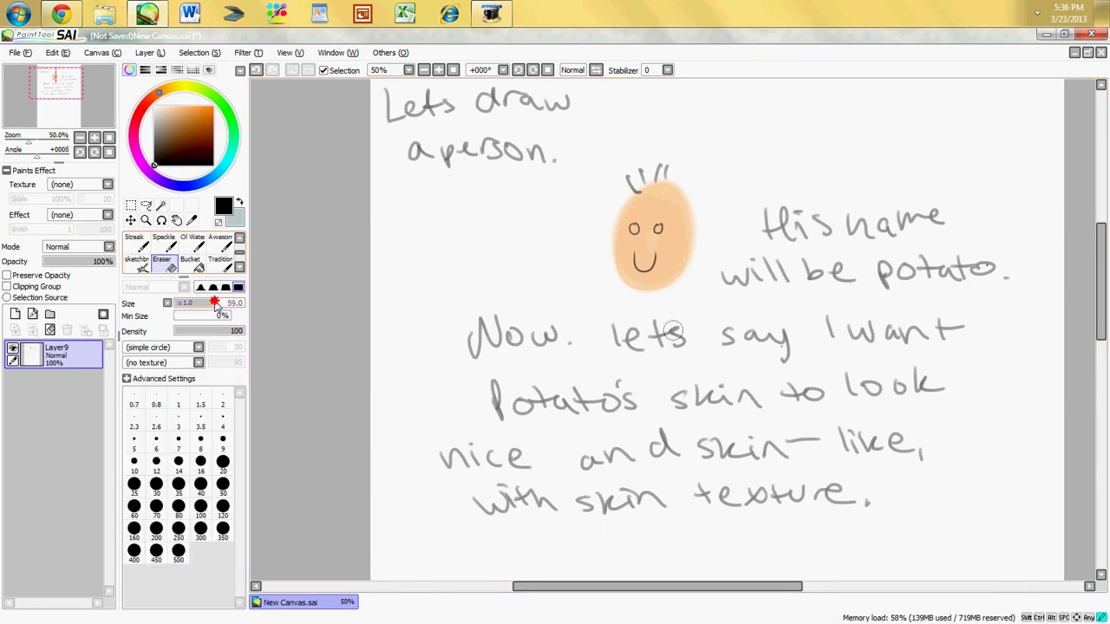
click(200, 506)
scroll(241, 269, down, 2)
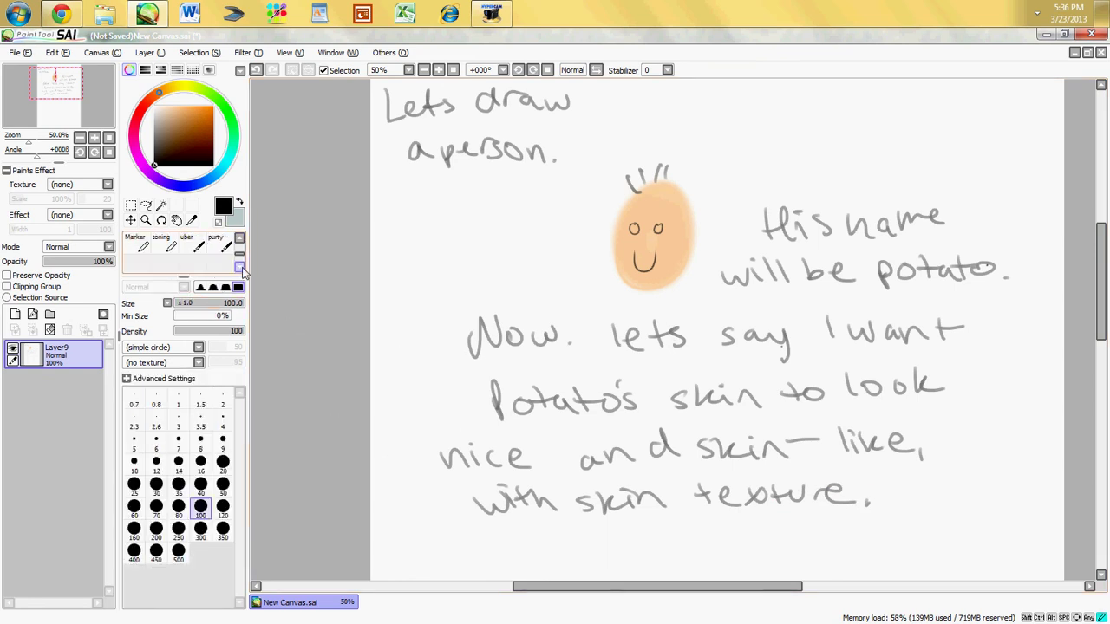
scroll(241, 268, up, 1)
click(186, 251)
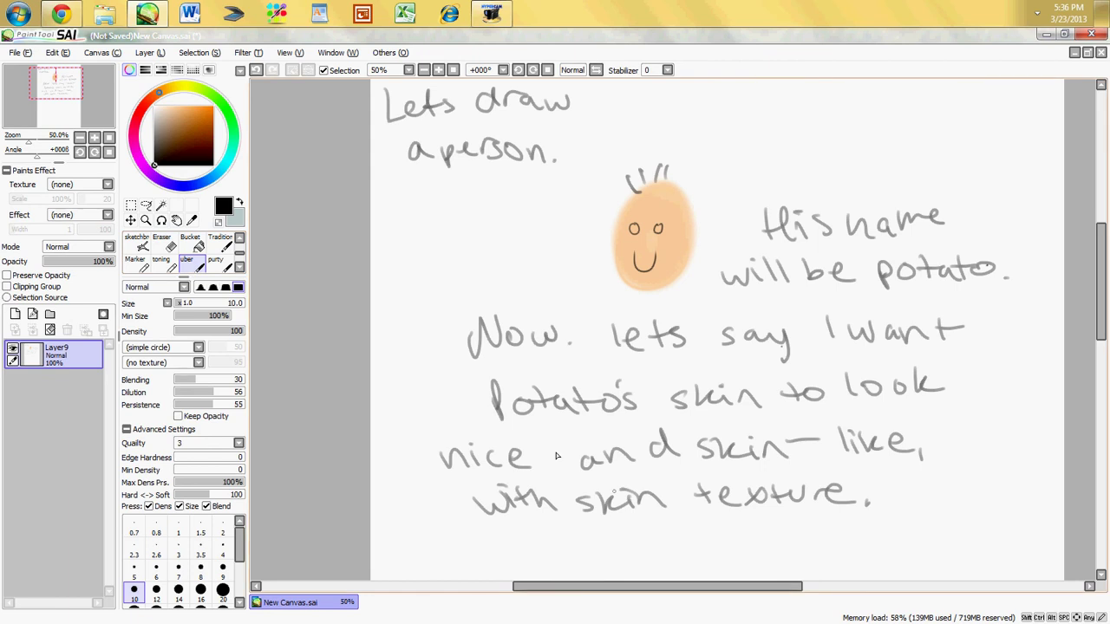
Step: Apply the Canvas 1 pt texture to Layer9
click(66, 184)
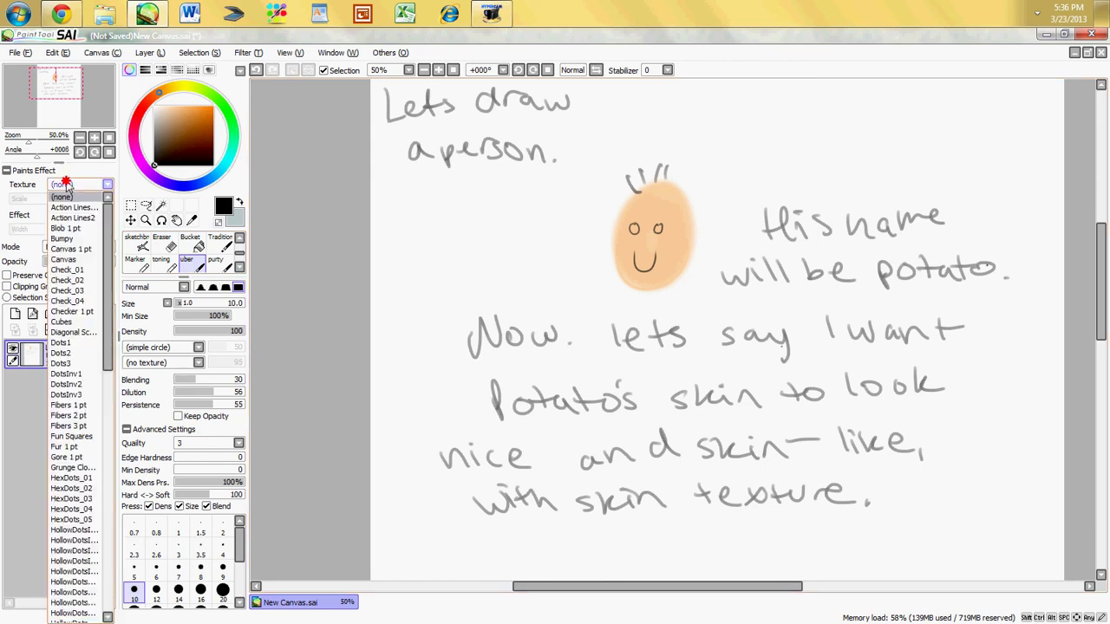
click(69, 249)
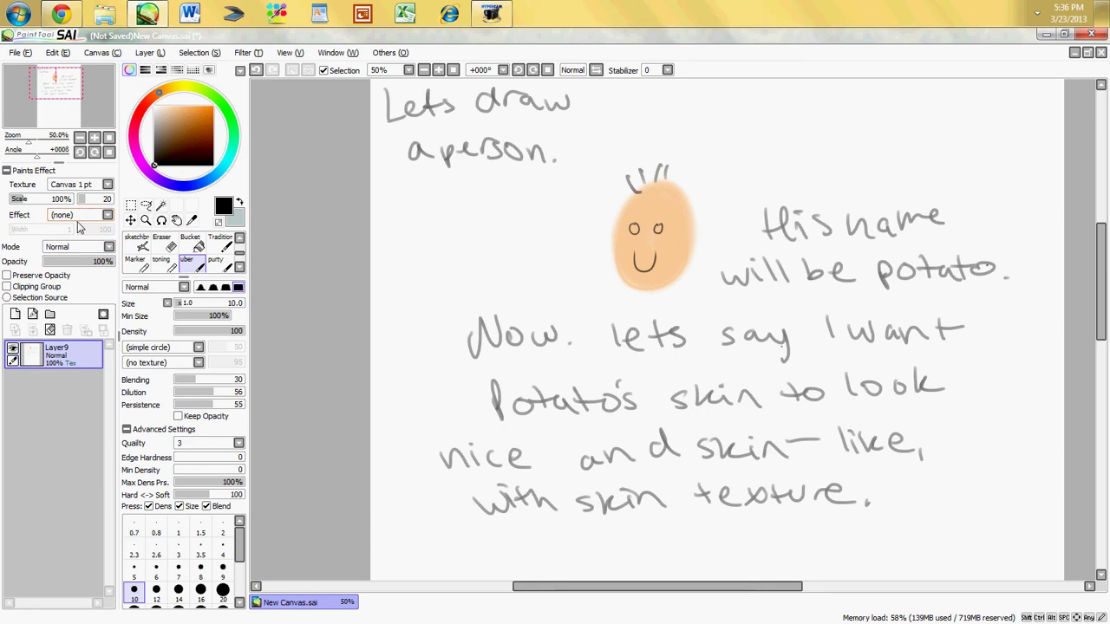
Step: Handwrite "I go to the drop-down" below the skin texture note
scroll(781, 390, down, 3)
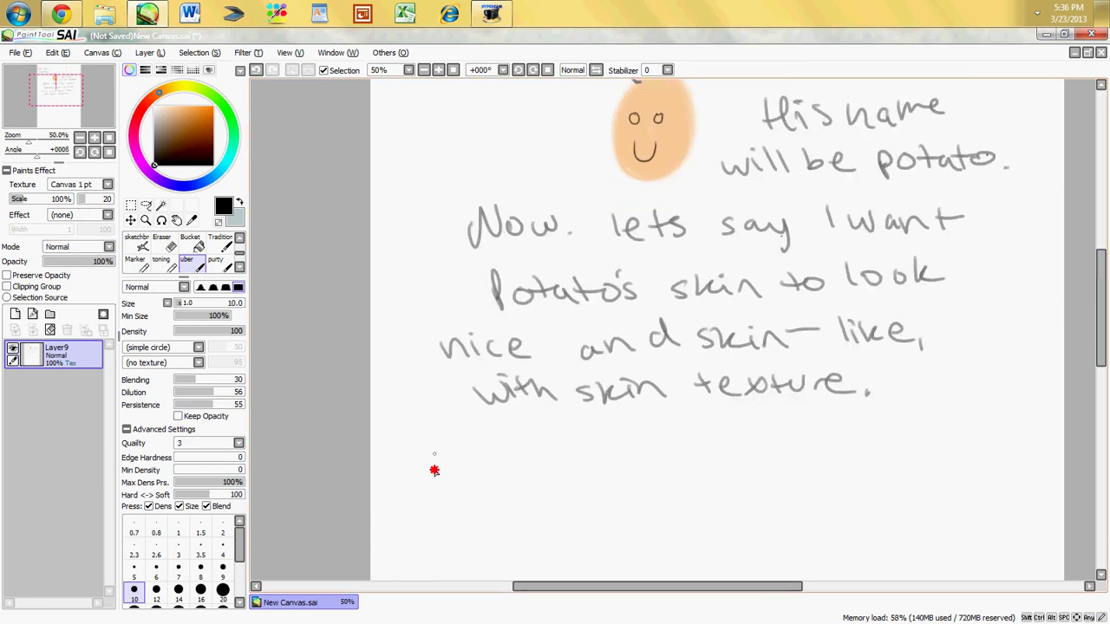
drag(431, 426, 432, 458)
mouse_move(450, 437)
mouse_down()
mouse_move(465, 448)
mouse_move(492, 441)
mouse_up()
mouse_move(531, 416)
mouse_down()
mouse_move(529, 444)
mouse_move(543, 431)
mouse_up()
drag(555, 431, 604, 444)
drag(621, 415, 688, 443)
mouse_move(753, 431)
mouse_down()
mouse_move(748, 421)
mouse_move(765, 442)
mouse_up()
drag(791, 438, 824, 429)
mouse_move(840, 426)
mouse_down()
mouse_move(875, 426)
mouse_move(914, 415)
mouse_up()
drag(937, 425, 999, 418)
Step: Continue the note with "and choose a random texture. now, I adjust the settings."
mouse_move(501, 491)
mouse_down()
mouse_move(520, 505)
mouse_move(589, 475)
mouse_up()
mouse_move(631, 479)
mouse_down()
mouse_move(815, 483)
mouse_move(867, 468)
mouse_move(933, 478)
mouse_move(972, 464)
mouse_move(1023, 468)
mouse_up()
mouse_move(529, 517)
mouse_down()
mouse_move(656, 517)
mouse_move(714, 531)
mouse_move(1064, 503)
mouse_up()
mouse_move(626, 554)
mouse_down()
mouse_move(680, 552)
mouse_move(677, 562)
mouse_move(778, 571)
mouse_up()
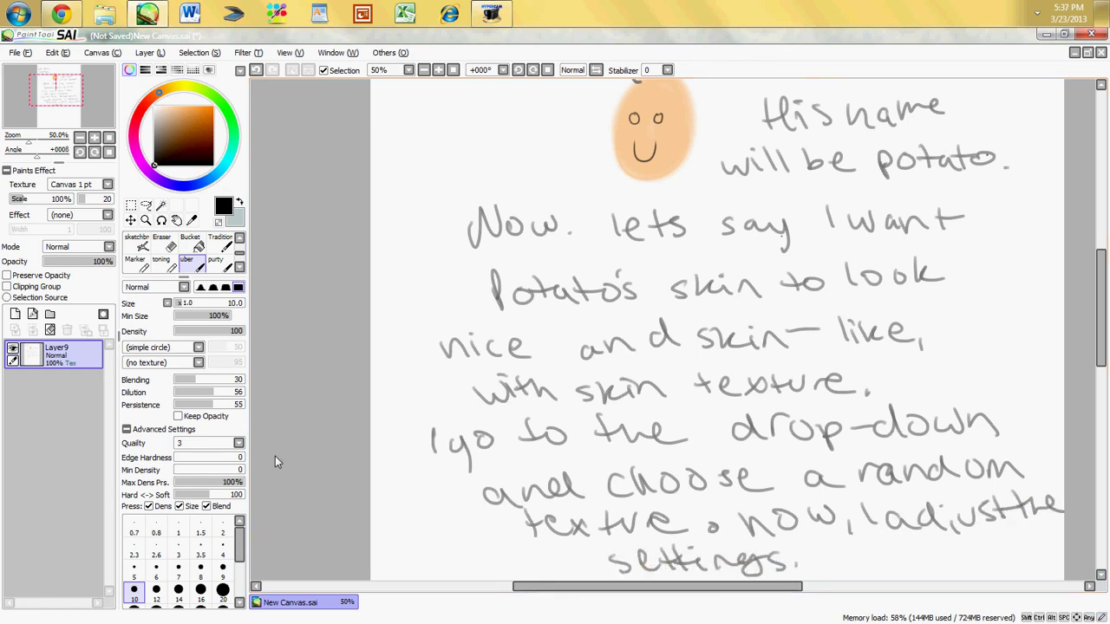
Step: Erase the potato and skin texture notes beside and below the head, and set the layer texture's scale to 500%
click(162, 246)
mouse_move(781, 105)
mouse_down()
mouse_move(851, 100)
mouse_move(803, 105)
mouse_move(884, 137)
mouse_move(745, 142)
mouse_move(901, 153)
mouse_move(654, 209)
mouse_move(881, 210)
mouse_move(567, 239)
mouse_move(711, 232)
mouse_move(452, 239)
mouse_move(452, 223)
mouse_move(950, 274)
mouse_move(631, 276)
mouse_move(652, 303)
mouse_move(607, 296)
mouse_move(798, 243)
mouse_move(635, 290)
mouse_move(370, 338)
mouse_move(770, 320)
mouse_move(904, 337)
mouse_move(390, 391)
mouse_move(454, 399)
mouse_move(842, 366)
mouse_move(559, 398)
mouse_move(795, 382)
mouse_up()
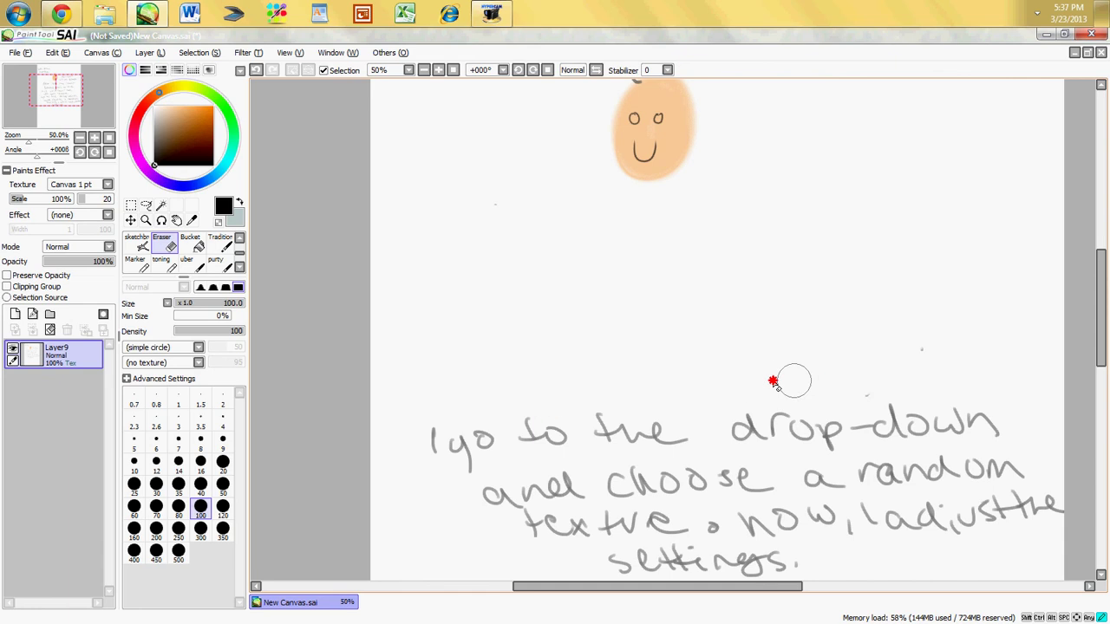
drag(1099, 279, 1102, 246)
drag(25, 204, 77, 203)
Step: Handwrite "Scale make the texture bigger/smaller." to the right of the head with the sketch brush at size 14
click(143, 248)
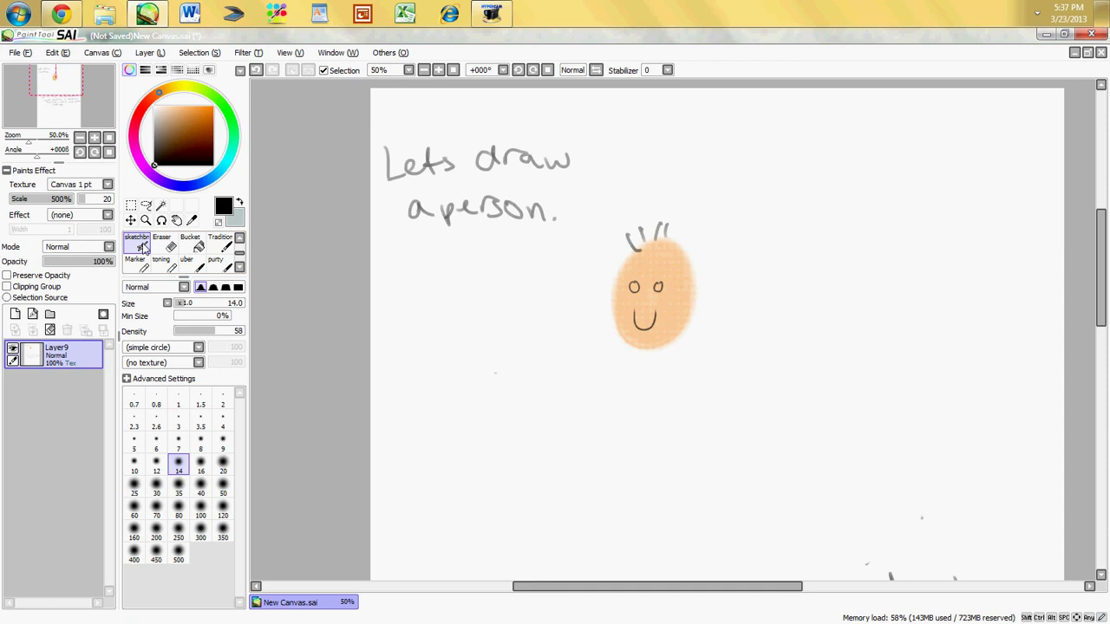
drag(717, 126, 701, 149)
drag(738, 136, 729, 147)
drag(768, 116, 786, 139)
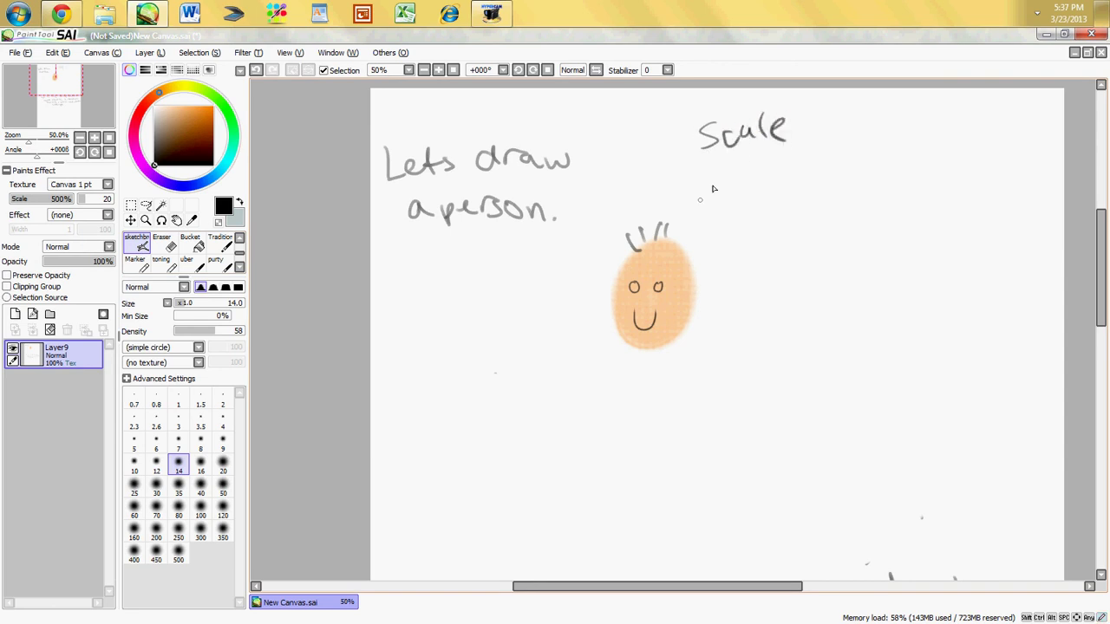
mouse_move(696, 201)
mouse_down()
mouse_move(817, 146)
mouse_move(805, 156)
mouse_move(854, 147)
mouse_up()
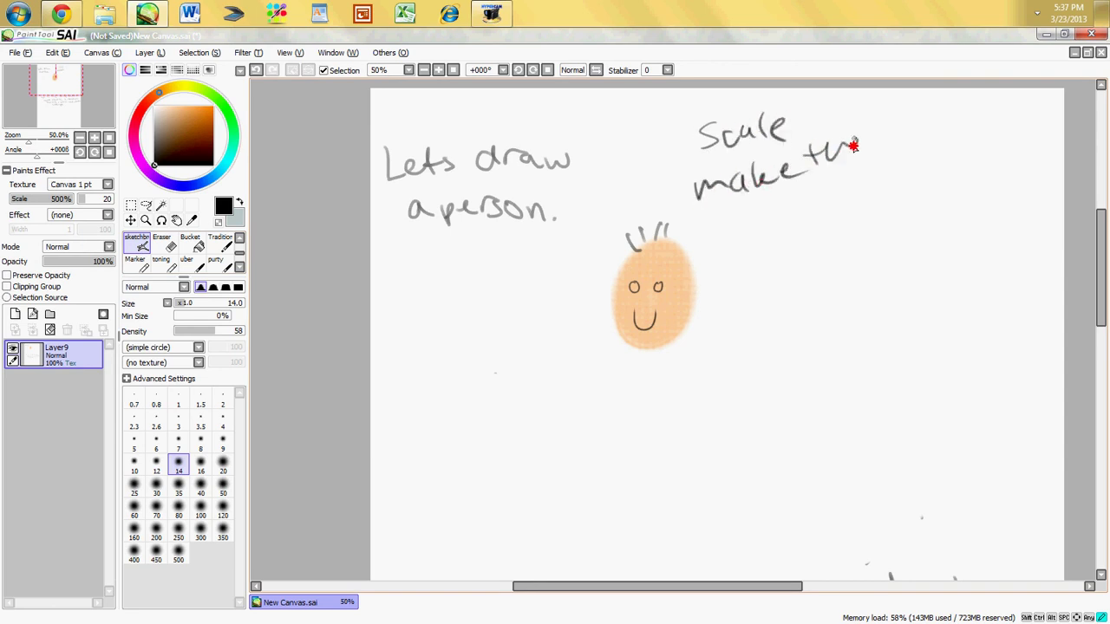
drag(716, 205, 732, 211)
mouse_move(739, 211)
mouse_down()
mouse_move(766, 206)
mouse_move(748, 207)
mouse_move(784, 210)
mouse_move(837, 194)
mouse_up()
mouse_move(708, 258)
mouse_down()
mouse_move(721, 274)
mouse_move(798, 251)
mouse_move(830, 217)
mouse_move(902, 195)
mouse_up()
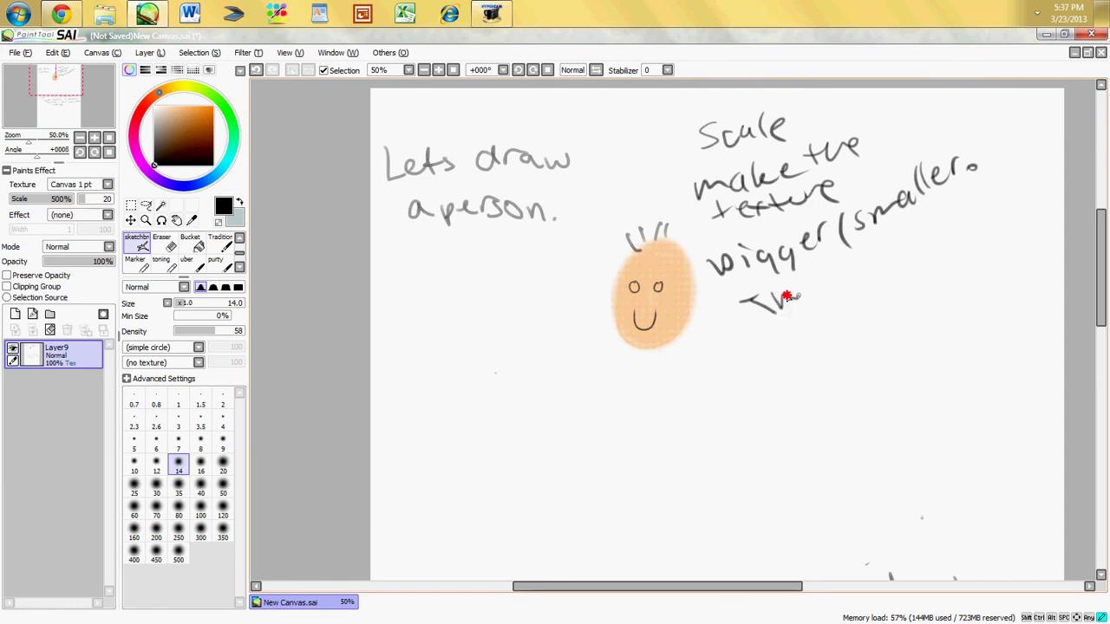
Step: Handwrite "The thing next to it makes it more obvious." beneath the scale note
drag(787, 297, 820, 299)
mouse_move(828, 276)
mouse_down()
mouse_move(933, 251)
mouse_move(807, 347)
mouse_move(906, 321)
mouse_move(916, 305)
mouse_up()
drag(921, 309, 926, 310)
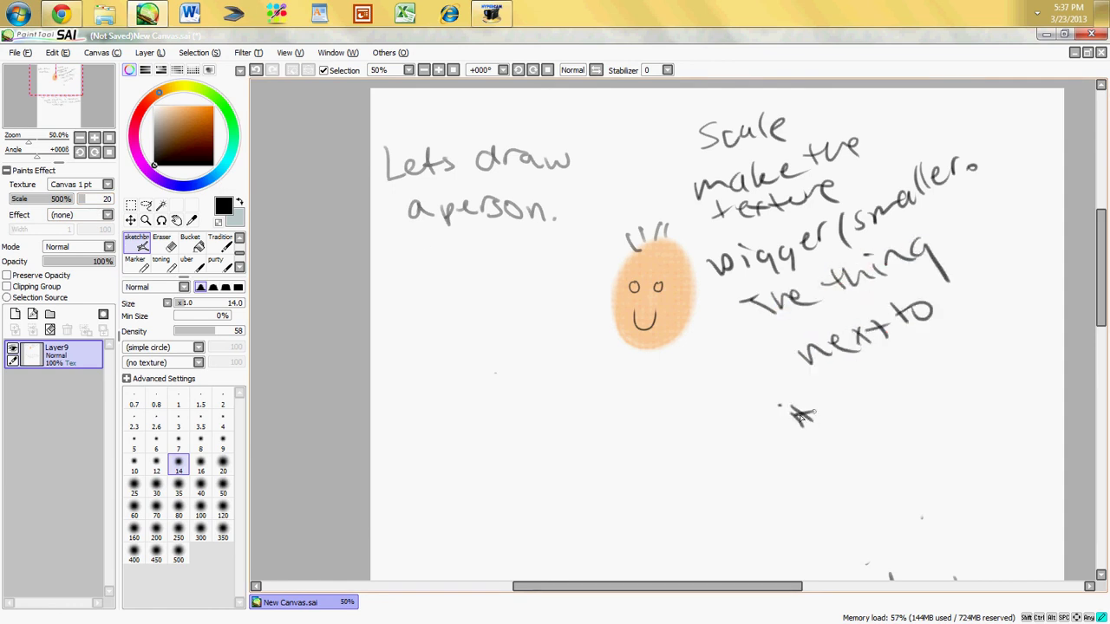
mouse_move(842, 400)
mouse_down()
mouse_move(902, 384)
mouse_move(939, 348)
mouse_up()
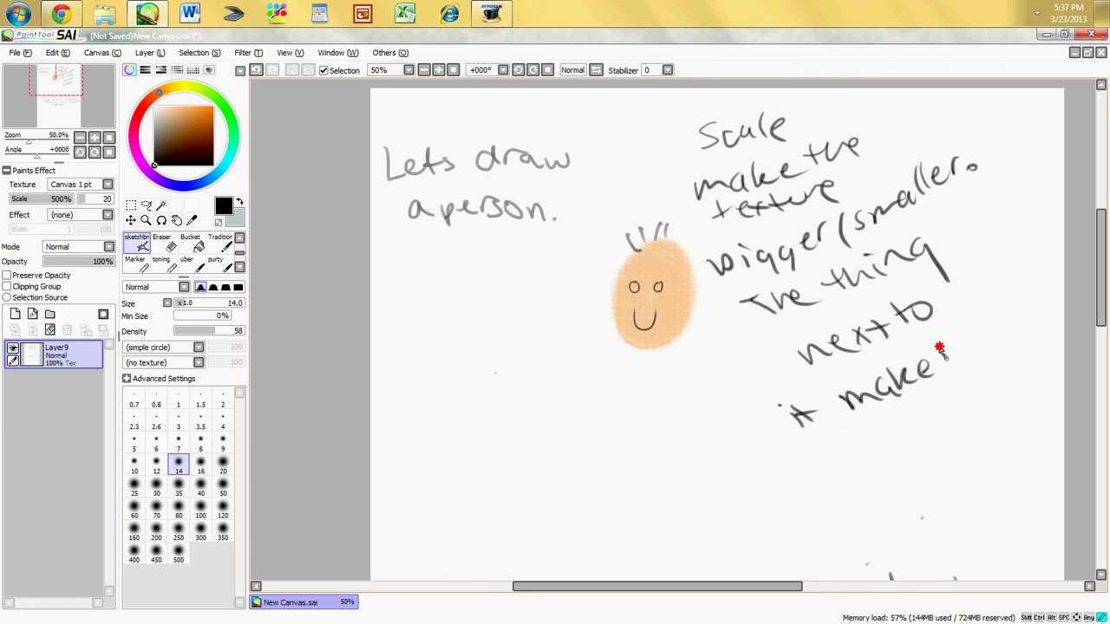
mouse_move(803, 474)
mouse_down()
mouse_move(902, 438)
mouse_move(966, 396)
mouse_up()
drag(995, 355, 1036, 362)
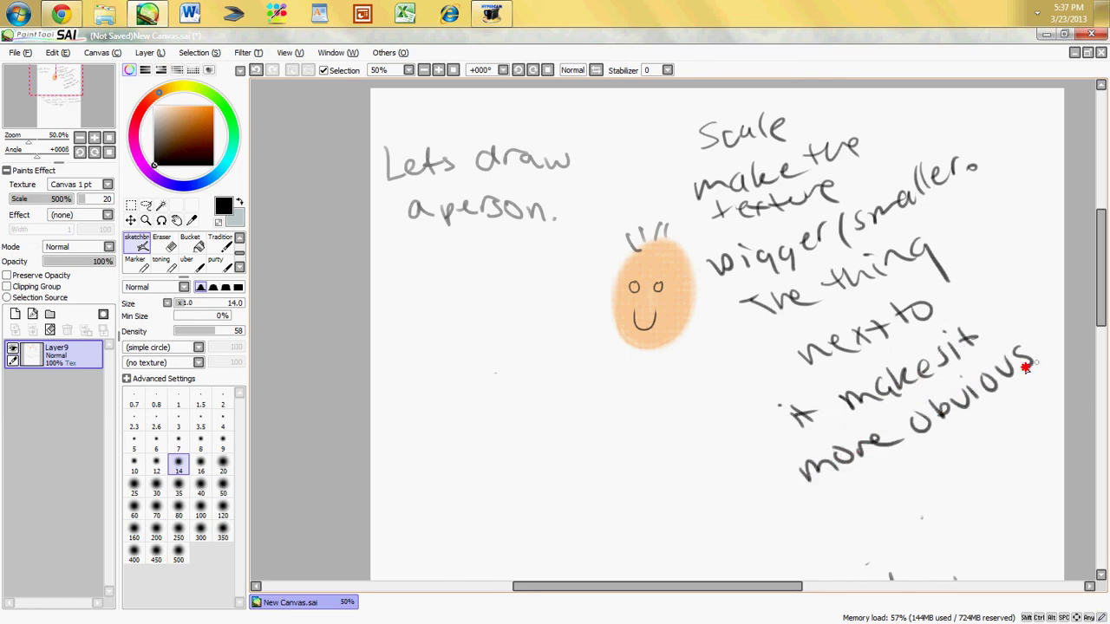
click(1043, 361)
Step: Raise the strength of Layer9's Canvas 1 pt texture to 100
click(96, 199)
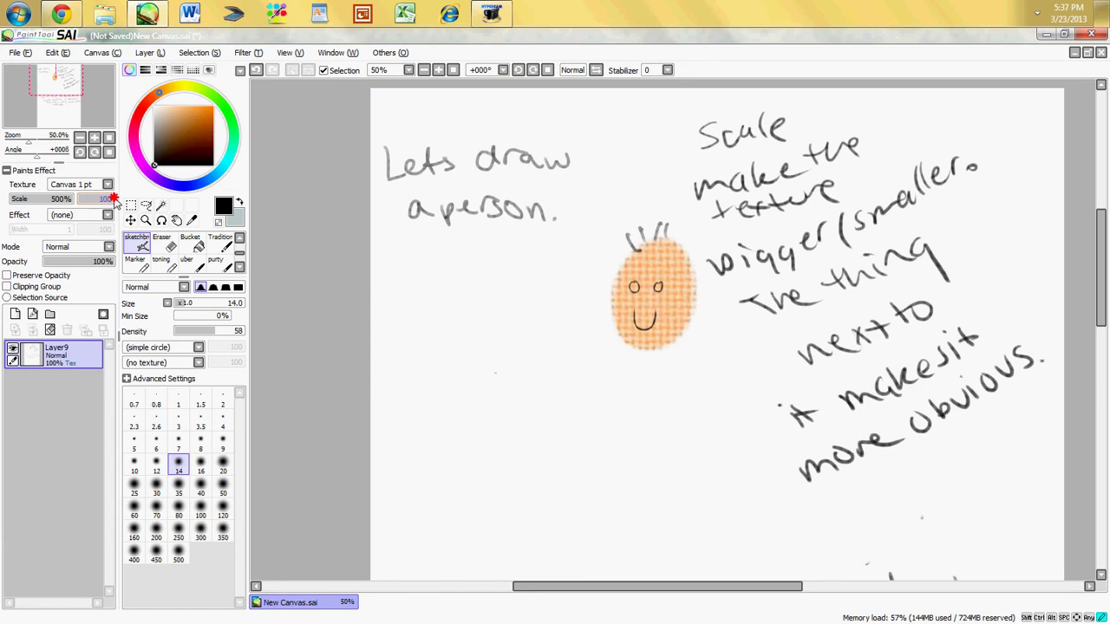
mouse_move(108, 201)
mouse_down()
mouse_move(82, 199)
mouse_move(126, 192)
mouse_up()
Step: Handwrite "OH god what beautiful" on the blank area to the lower left of the head
drag(1103, 213, 1102, 225)
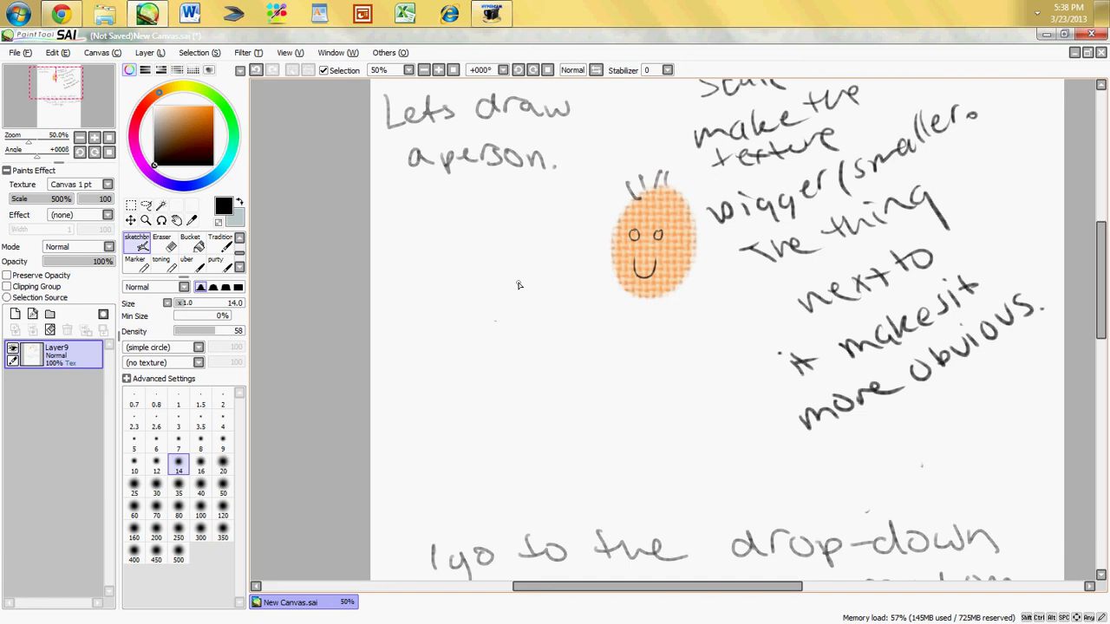
drag(411, 295, 407, 293)
drag(424, 276, 444, 300)
mouse_move(416, 351)
mouse_down()
mouse_move(397, 359)
mouse_move(412, 374)
mouse_up()
drag(441, 343, 492, 335)
mouse_move(394, 405)
mouse_down()
mouse_move(421, 414)
mouse_move(524, 368)
mouse_up()
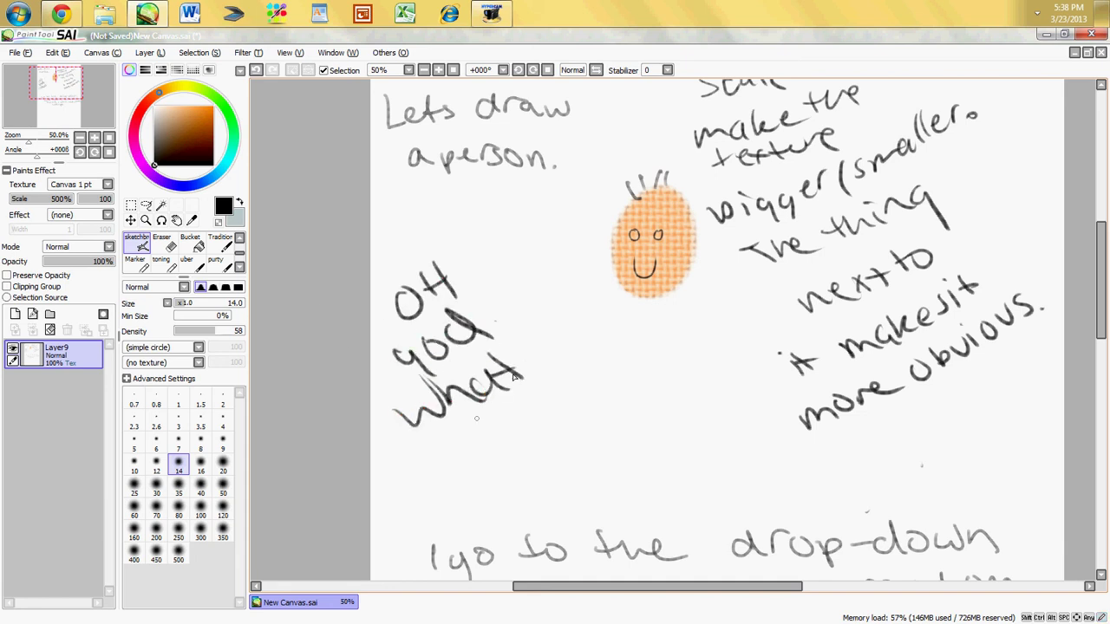
mouse_move(438, 438)
mouse_down()
mouse_move(460, 456)
mouse_move(596, 357)
mouse_up()
Step: Finish the remark below the head with "skin danggg boi"
drag(502, 477, 493, 493)
drag(510, 486, 627, 463)
drag(640, 446, 644, 457)
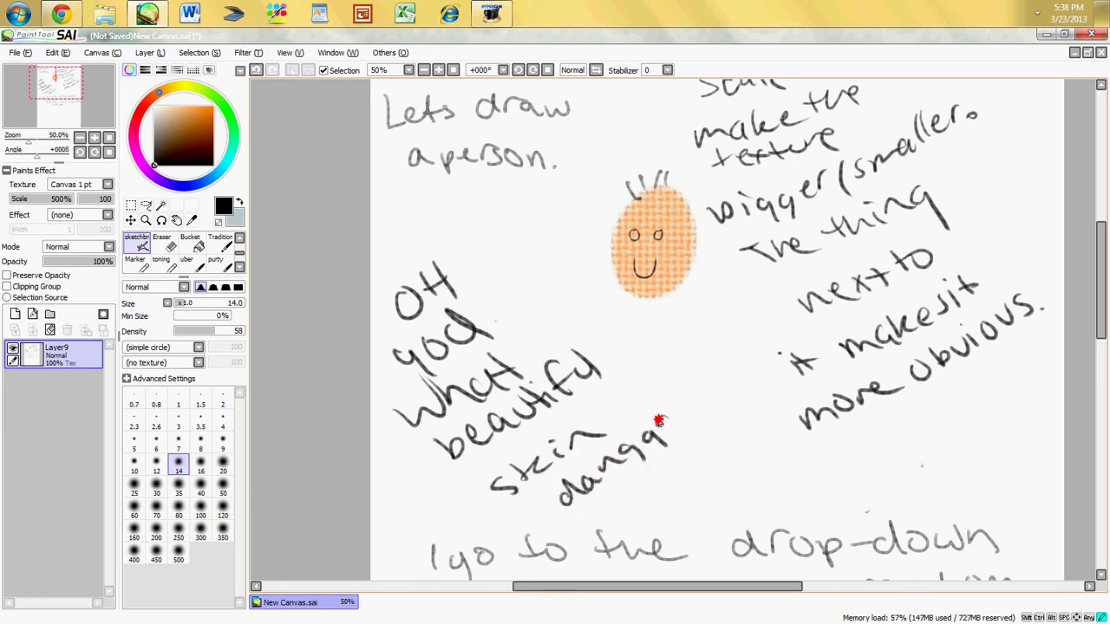
drag(659, 420, 668, 453)
drag(686, 390, 694, 407)
drag(705, 385, 716, 378)
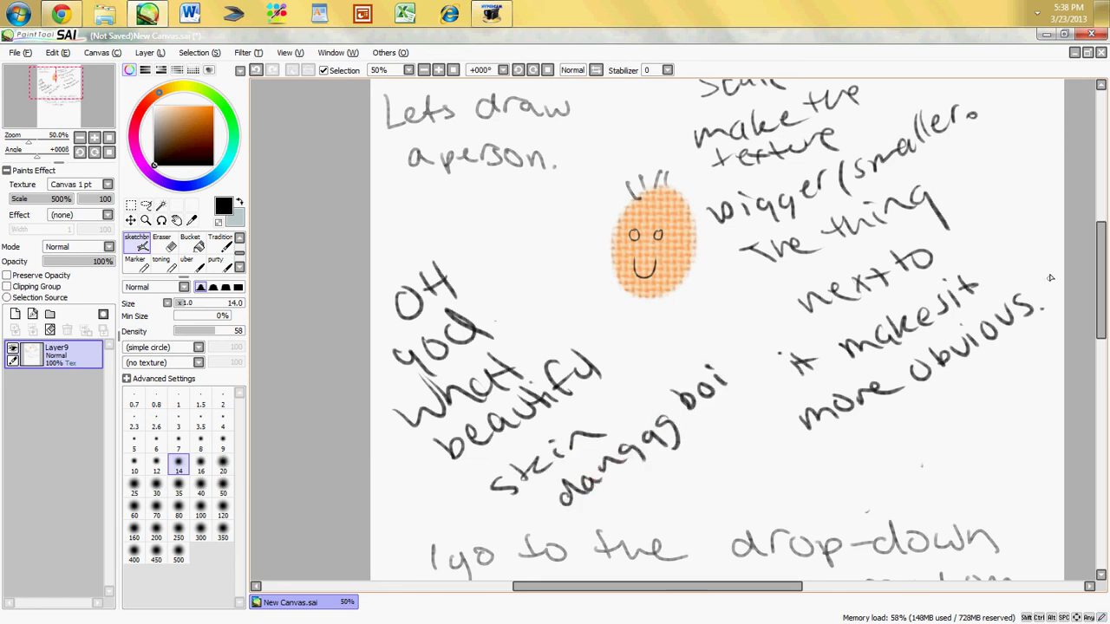
Step: Draw a curved arrow from the "OH god" remark to the textured head
scroll(1089, 274, up, 2)
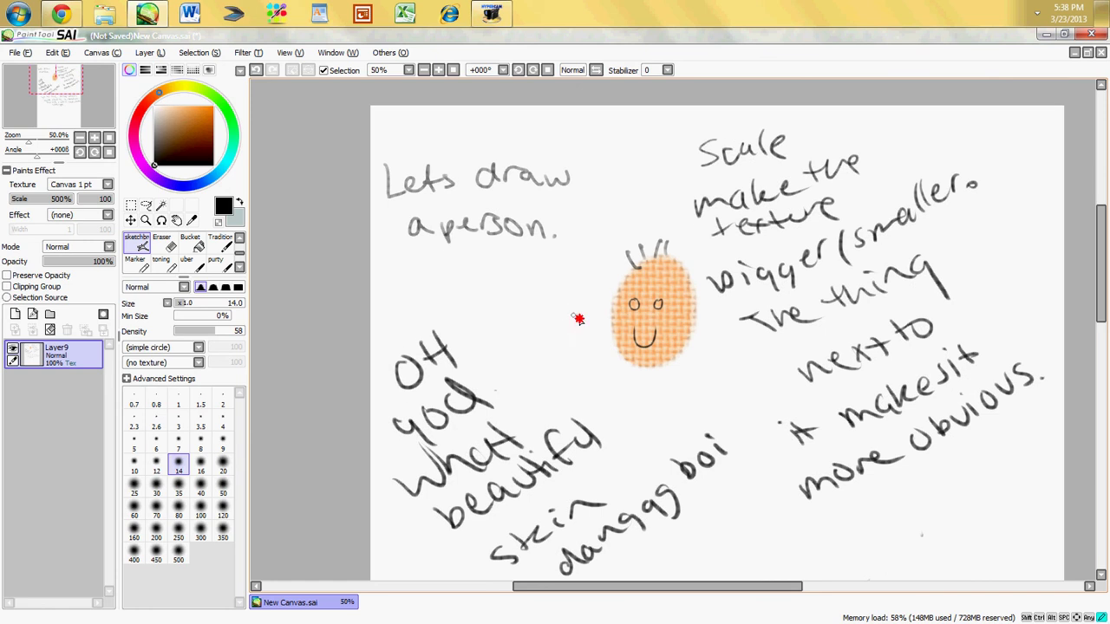
drag(572, 316, 606, 317)
drag(596, 306, 598, 325)
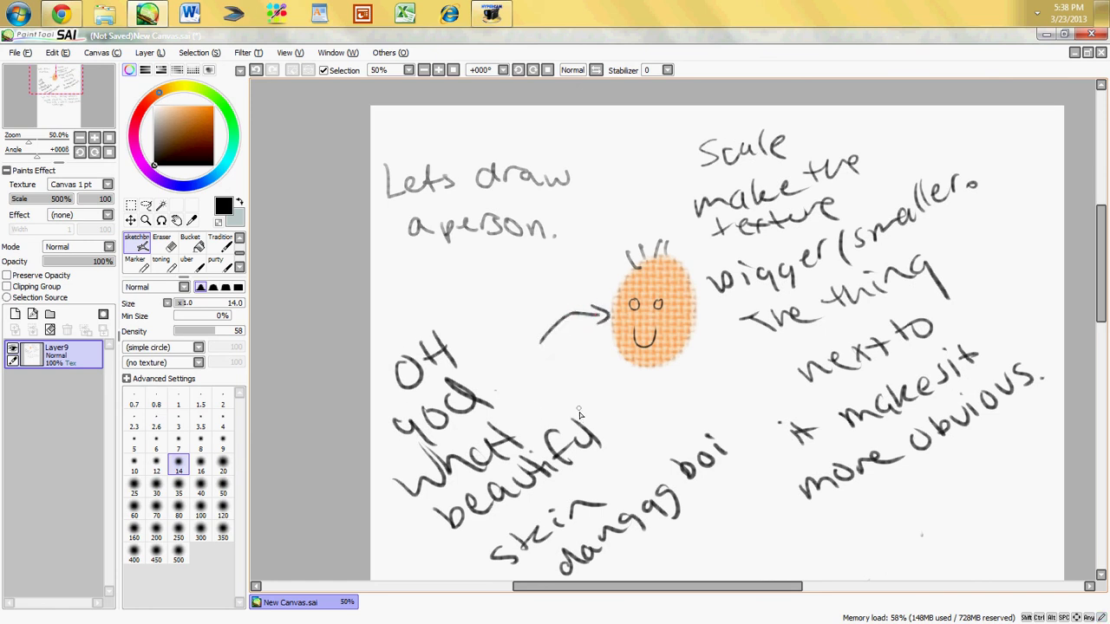
Step: Erase the "Lets draw a person." heading with the Eraser at size 100
click(162, 245)
mouse_move(416, 180)
mouse_down()
mouse_move(571, 154)
mouse_move(520, 243)
mouse_up()
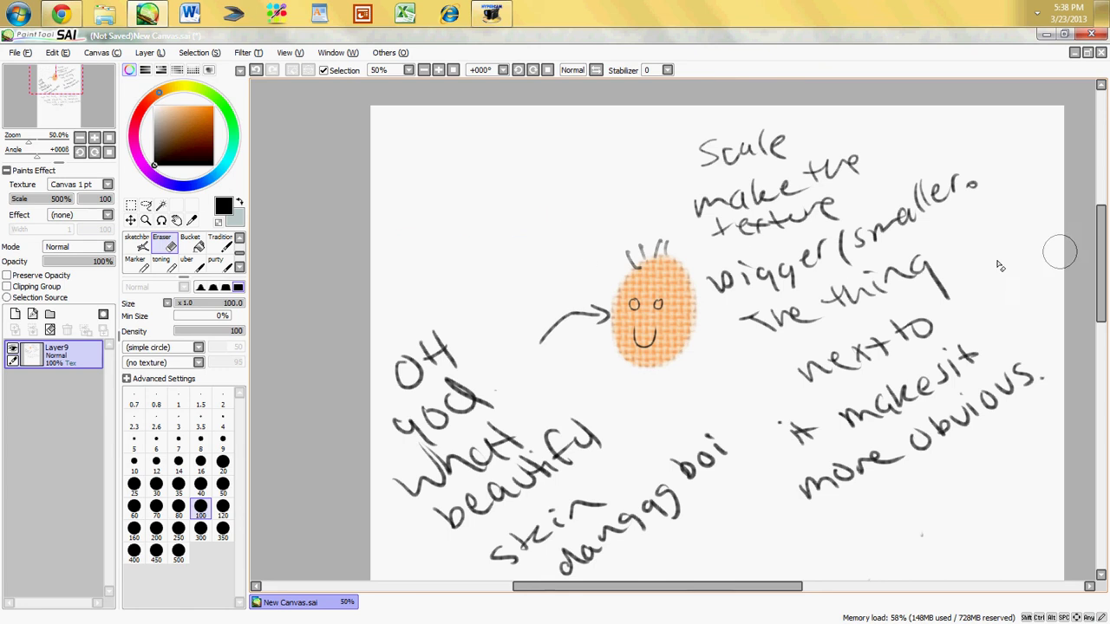
Step: Erase all the handwritten notes around the potato head with the Eraser, leaving only the head
scroll(1066, 260, down, 10)
mouse_move(427, 260)
mouse_down()
mouse_move(1043, 275)
mouse_move(419, 333)
mouse_move(494, 354)
mouse_move(1015, 334)
mouse_move(636, 411)
mouse_move(655, 330)
mouse_move(524, 334)
mouse_up()
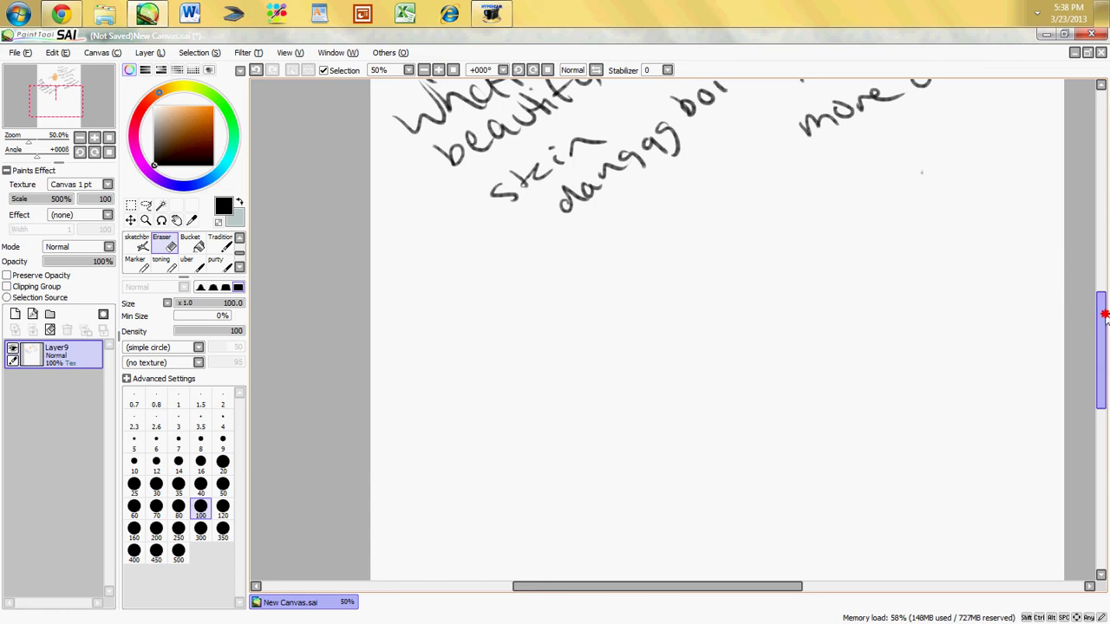
drag(1099, 312, 1094, 241)
mouse_move(694, 108)
mouse_down()
mouse_move(735, 174)
mouse_move(726, 163)
mouse_move(896, 181)
mouse_move(754, 300)
mouse_move(894, 198)
mouse_move(790, 395)
mouse_move(823, 448)
mouse_move(547, 540)
mouse_move(788, 391)
mouse_move(506, 449)
mouse_move(402, 508)
mouse_move(394, 417)
mouse_move(525, 258)
mouse_move(582, 278)
mouse_move(572, 292)
mouse_up()
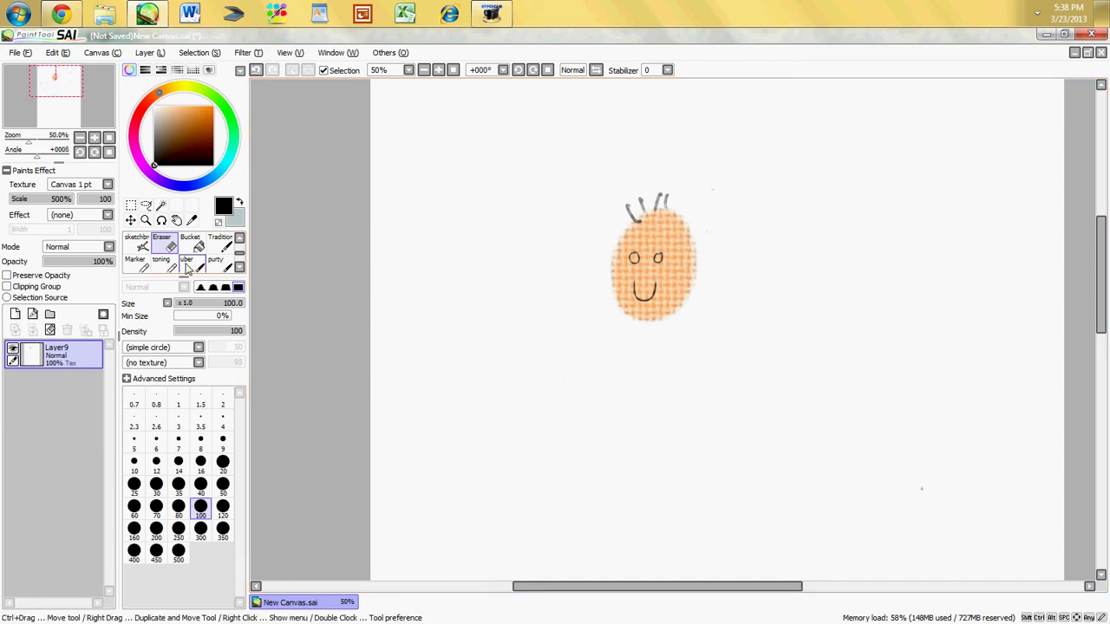
Step: Handwrite "now. let's" with the uber brush on the blank area to the upper left of the head
click(240, 237)
click(239, 266)
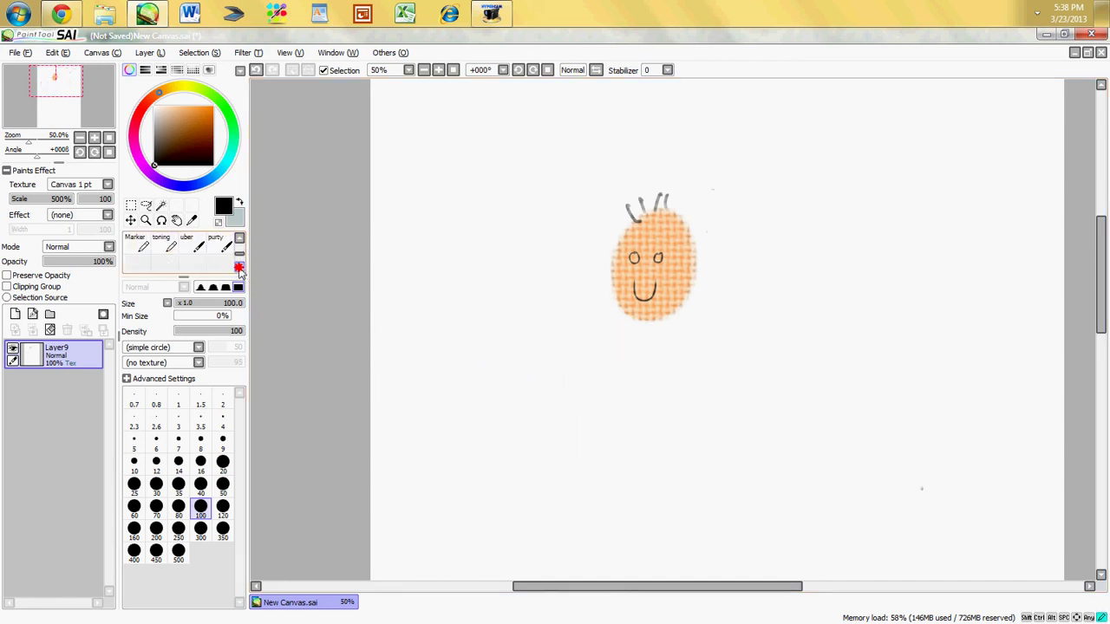
click(239, 266)
click(239, 266)
click(186, 260)
mouse_move(415, 141)
mouse_down()
mouse_move(438, 172)
mouse_move(457, 148)
mouse_up()
drag(471, 139, 486, 137)
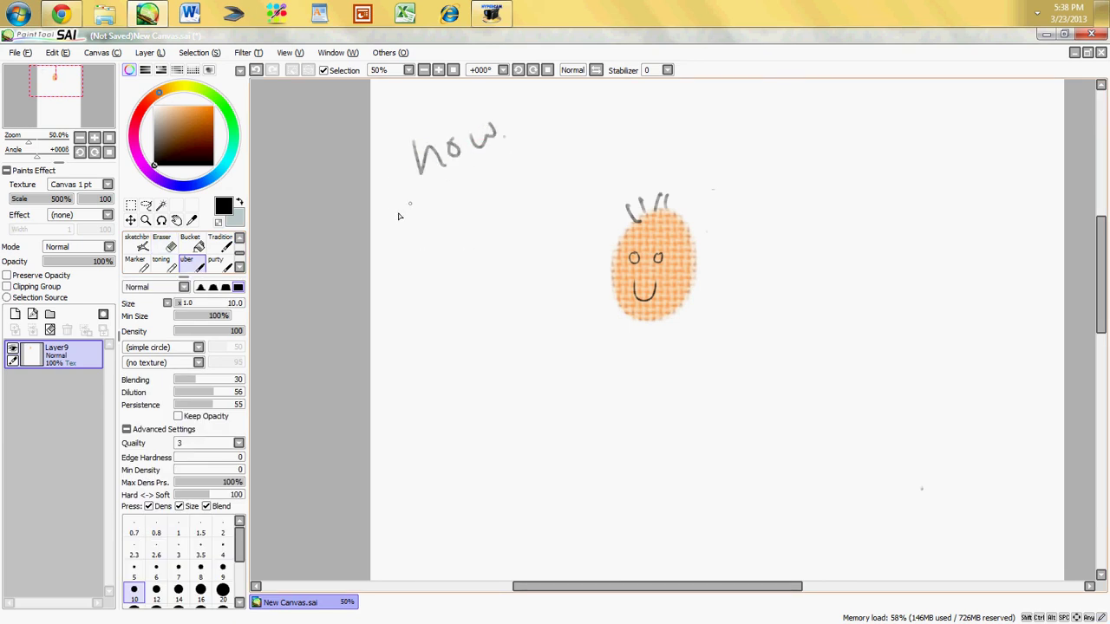
drag(416, 198, 414, 225)
drag(426, 214, 447, 224)
drag(439, 201, 462, 194)
drag(479, 186, 476, 201)
Step: Finish the note beside the head with "look at effects" on two lines below "let's"
drag(401, 269, 503, 225)
mouse_move(408, 317)
mouse_down()
mouse_move(437, 289)
mouse_move(444, 314)
mouse_up()
drag(439, 294, 482, 302)
mouse_move(507, 282)
mouse_down()
mouse_move(496, 294)
mouse_move(507, 290)
mouse_up()
drag(500, 275, 519, 270)
drag(527, 264, 531, 274)
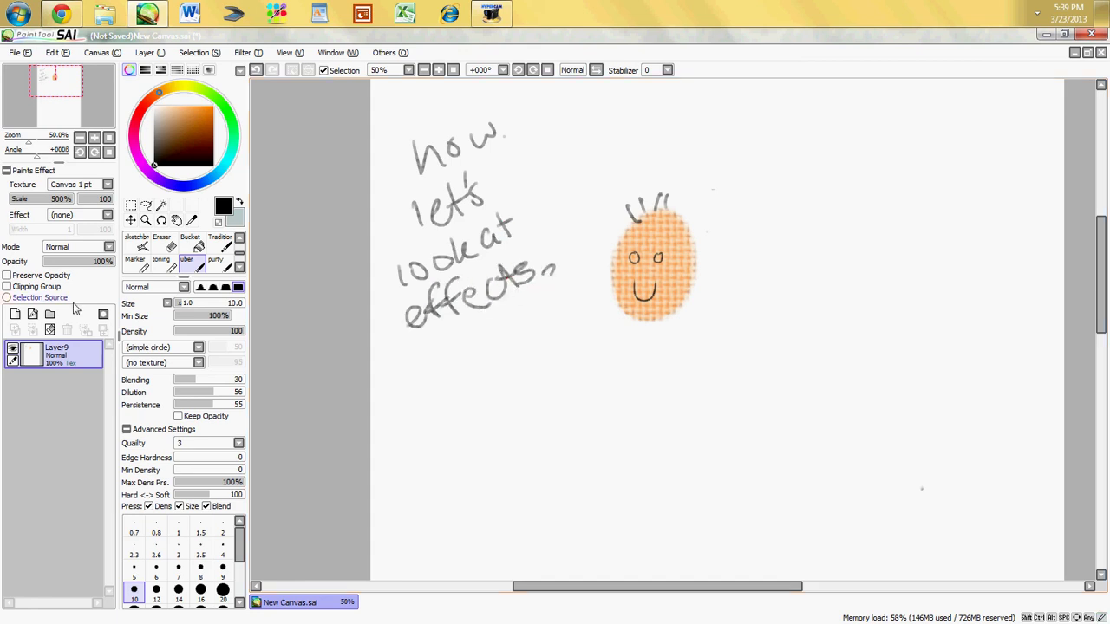
Step: Apply the Fringe effect to Layer9 with a width of 15
click(86, 214)
click(82, 234)
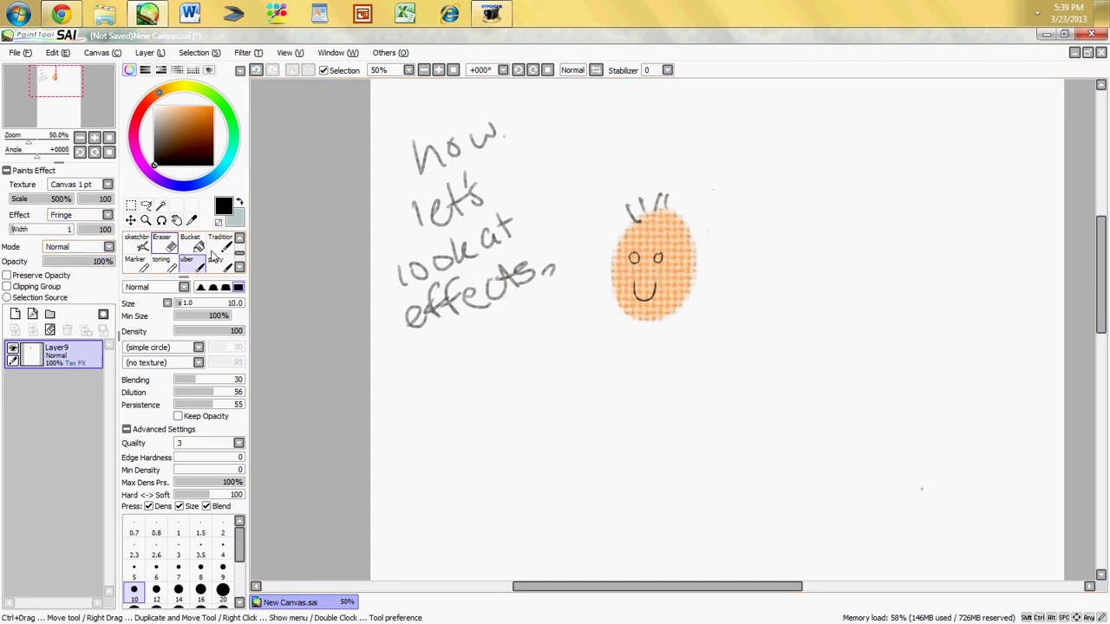
click(61, 229)
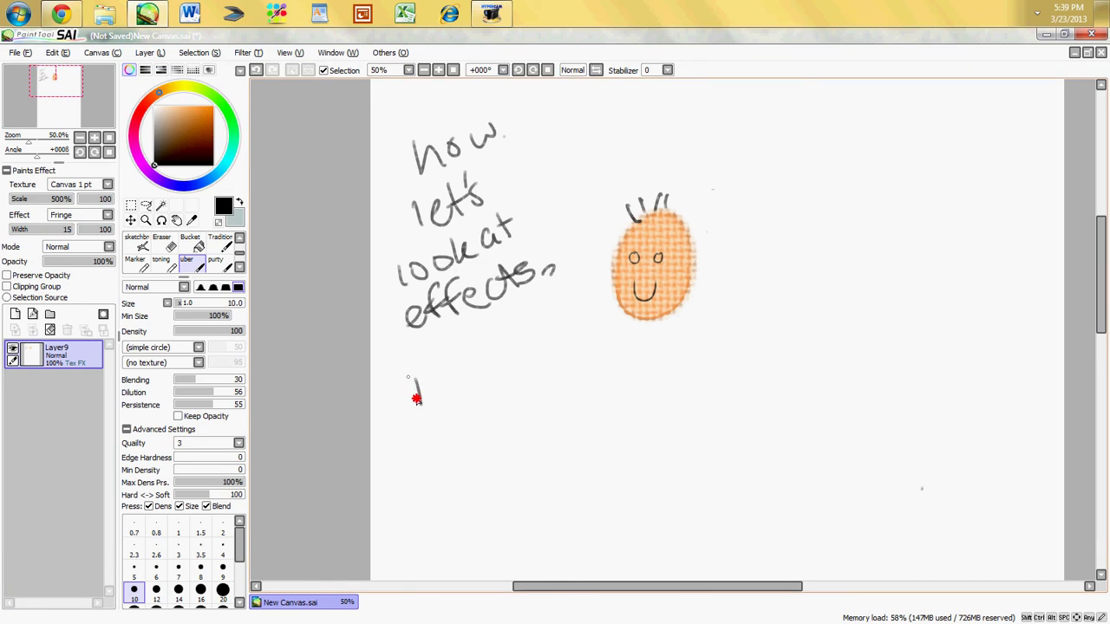
Step: Handwrite "Fringe just darkens the outer part of what you're drawing. makes shadows look cool." below the head
drag(408, 369, 435, 364)
drag(412, 387, 428, 383)
drag(433, 397, 442, 379)
mouse_move(517, 377)
mouse_down()
mouse_move(582, 392)
mouse_move(624, 352)
mouse_move(718, 364)
mouse_up()
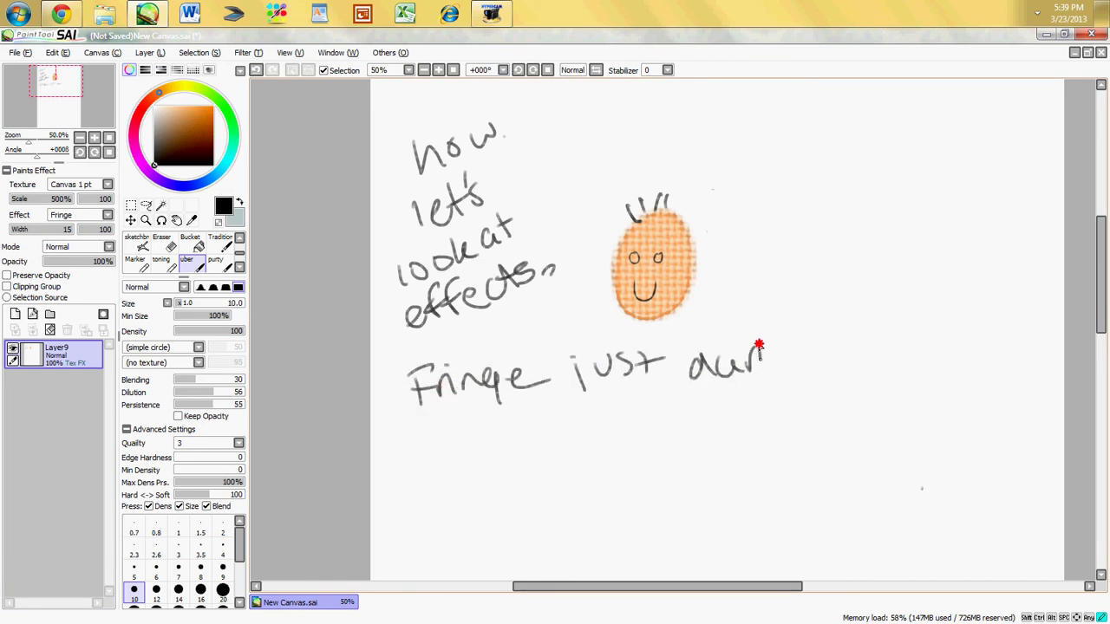
drag(874, 345, 952, 358)
mouse_move(472, 427)
mouse_down()
mouse_move(463, 434)
mouse_move(591, 412)
mouse_up()
mouse_move(621, 420)
mouse_down()
mouse_move(881, 425)
mouse_move(1032, 404)
mouse_up()
mouse_move(606, 466)
mouse_down()
mouse_move(654, 461)
mouse_move(753, 494)
mouse_up()
mouse_move(614, 531)
mouse_down()
mouse_move(879, 506)
mouse_move(1005, 507)
mouse_up()
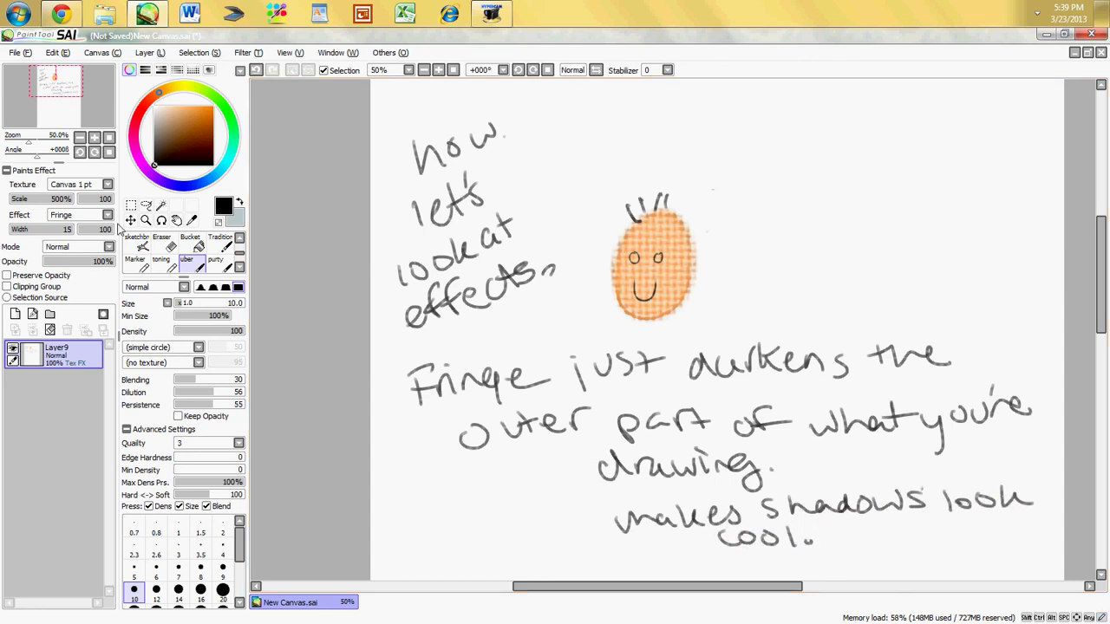
Step: Reduce the Fringe width to 1 and raise it back to 15 to compare the head's outline
drag(52, 229, 17, 232)
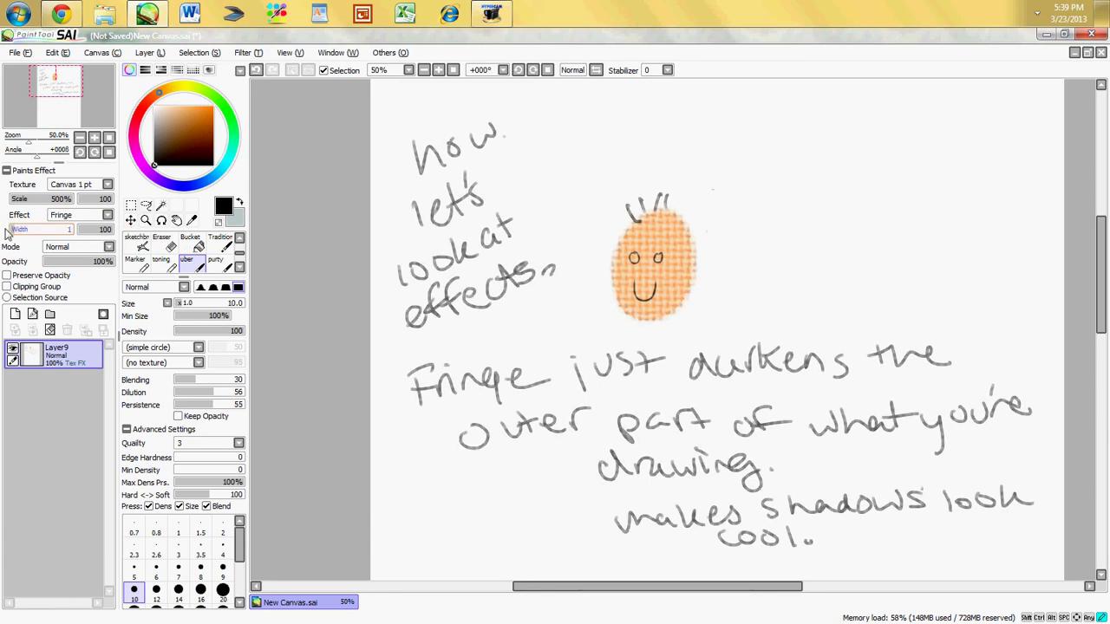
drag(37, 229, 54, 229)
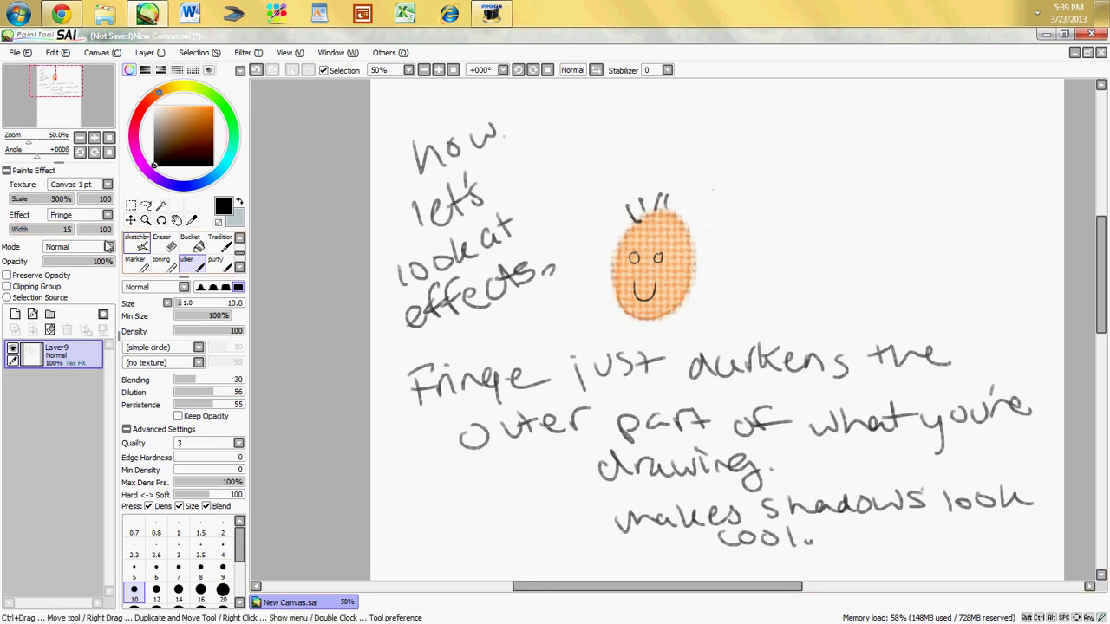
Step: Handwrite "dangg" to the right of the head, with a small arrow toward it and a doodled face
mouse_move(718, 231)
mouse_down()
mouse_move(724, 252)
mouse_move(758, 240)
mouse_up()
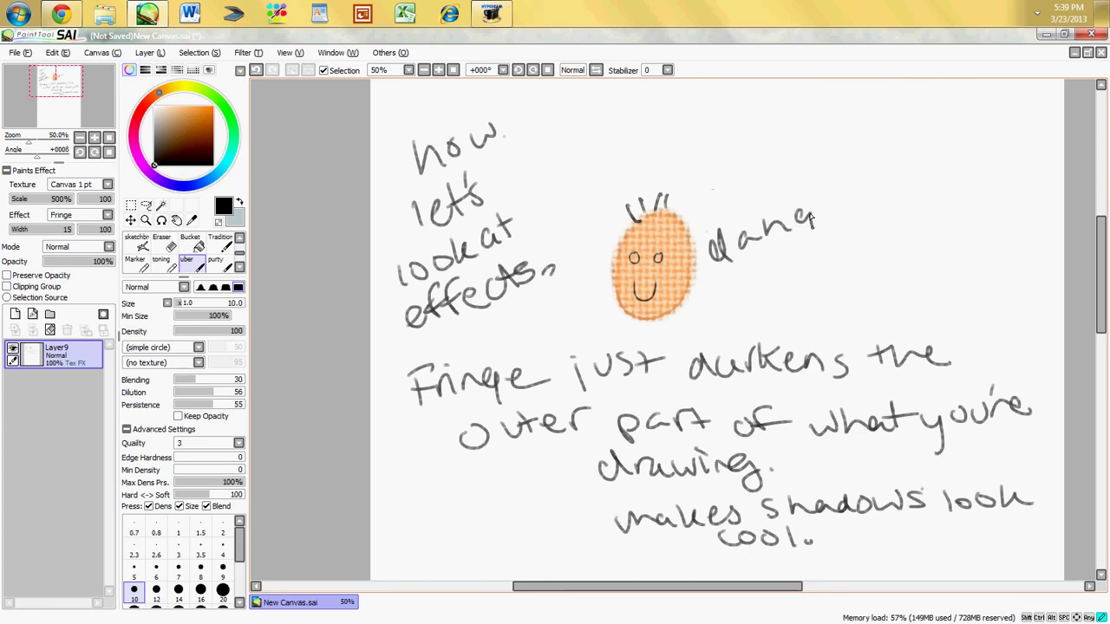
drag(832, 205, 839, 230)
drag(734, 262, 727, 292)
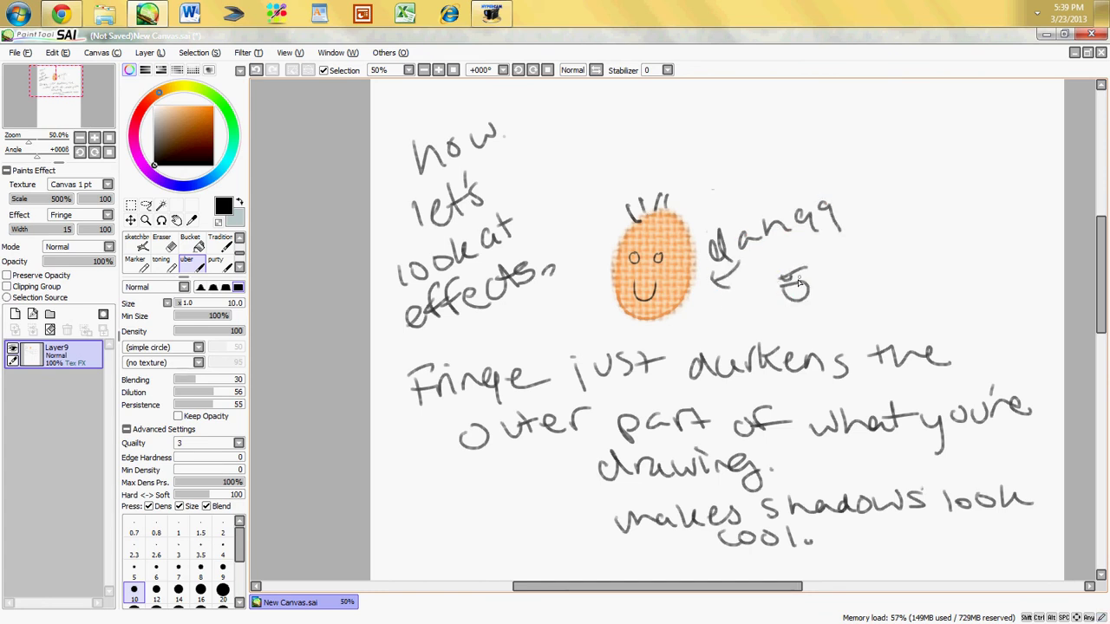
drag(793, 272, 806, 280)
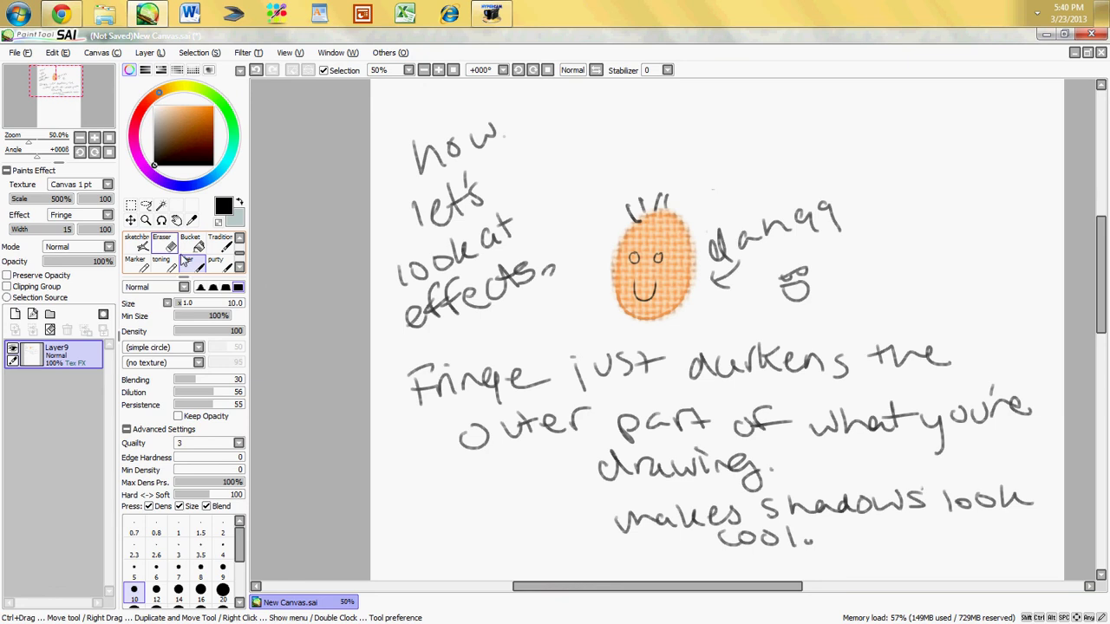
Step: Erase the effect notes and the doodle around the head with the Eraser
click(162, 241)
drag(459, 217, 442, 136)
mouse_move(374, 205)
mouse_down()
mouse_move(418, 196)
mouse_move(357, 324)
mouse_move(471, 289)
mouse_move(471, 308)
mouse_move(422, 386)
mouse_move(739, 384)
mouse_move(786, 369)
mouse_move(575, 373)
mouse_move(834, 377)
mouse_move(608, 422)
mouse_move(936, 421)
mouse_move(614, 466)
mouse_move(796, 466)
mouse_move(622, 535)
mouse_move(715, 506)
mouse_move(694, 561)
mouse_move(673, 554)
mouse_move(814, 240)
mouse_move(780, 246)
mouse_move(814, 259)
mouse_move(747, 226)
mouse_move(722, 280)
mouse_move(750, 294)
mouse_move(755, 323)
mouse_move(759, 262)
mouse_move(827, 216)
mouse_move(864, 377)
mouse_up()
Step: Handwrite "next: layer modes!" above and to the left of the head with the sketch brush at size 14
click(137, 244)
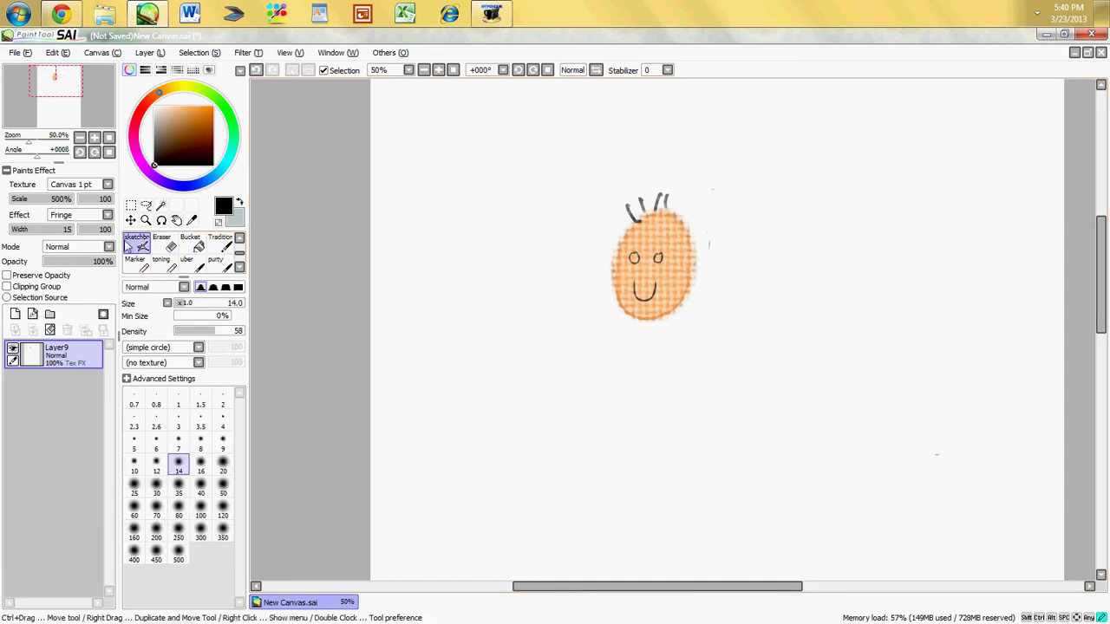
mouse_move(420, 134)
mouse_down()
mouse_move(463, 156)
mouse_move(503, 104)
mouse_move(523, 122)
mouse_up()
mouse_move(381, 232)
mouse_down()
mouse_move(460, 255)
mouse_move(508, 196)
mouse_move(666, 137)
mouse_up()
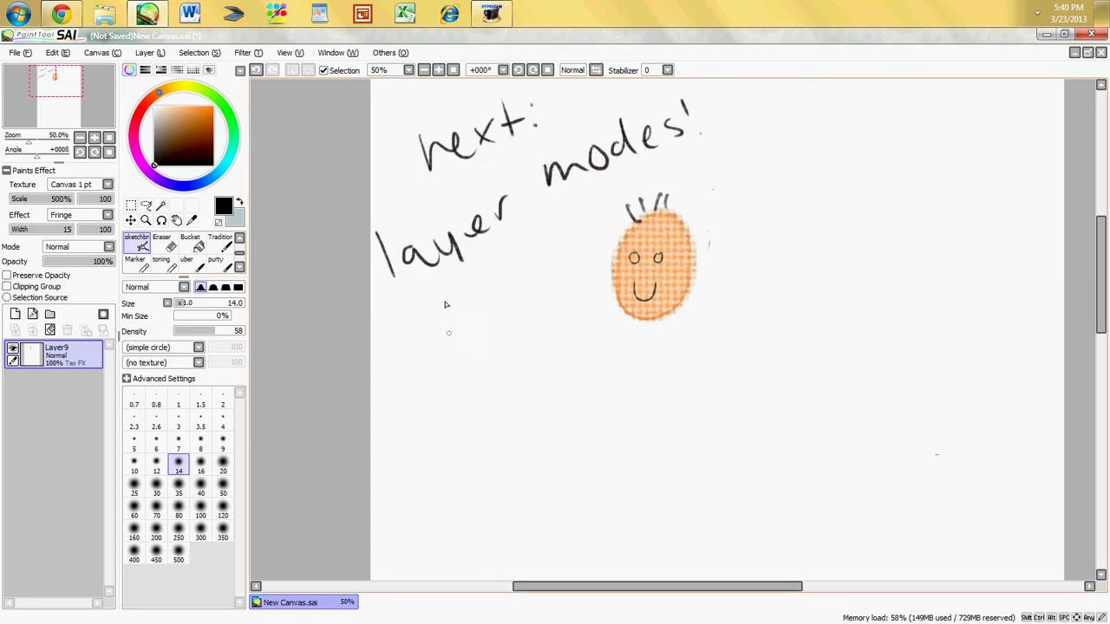
Step: Handwrite "let's set it to:" below the head
drag(445, 386, 451, 418)
drag(462, 406, 474, 416)
mouse_move(490, 381)
mouse_down()
mouse_move(495, 413)
mouse_move(503, 395)
mouse_up()
mouse_move(518, 392)
mouse_down()
mouse_move(512, 408)
mouse_move(512, 390)
mouse_move(563, 412)
mouse_up()
drag(599, 400, 606, 409)
drag(619, 381, 621, 410)
drag(635, 395, 611, 405)
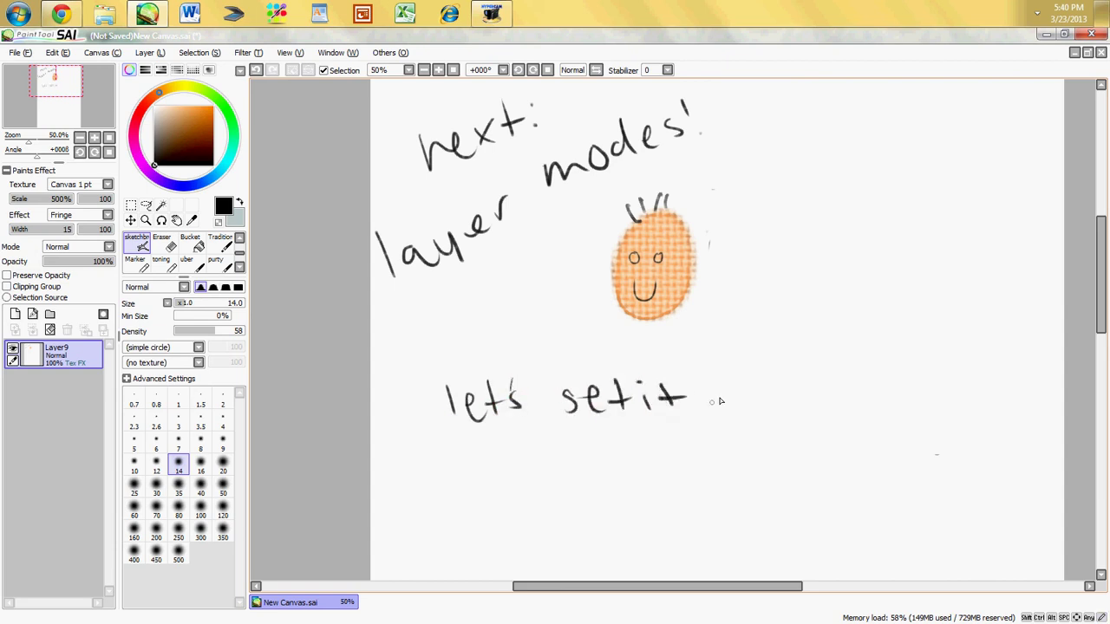
drag(716, 384, 711, 409)
drag(706, 402, 735, 395)
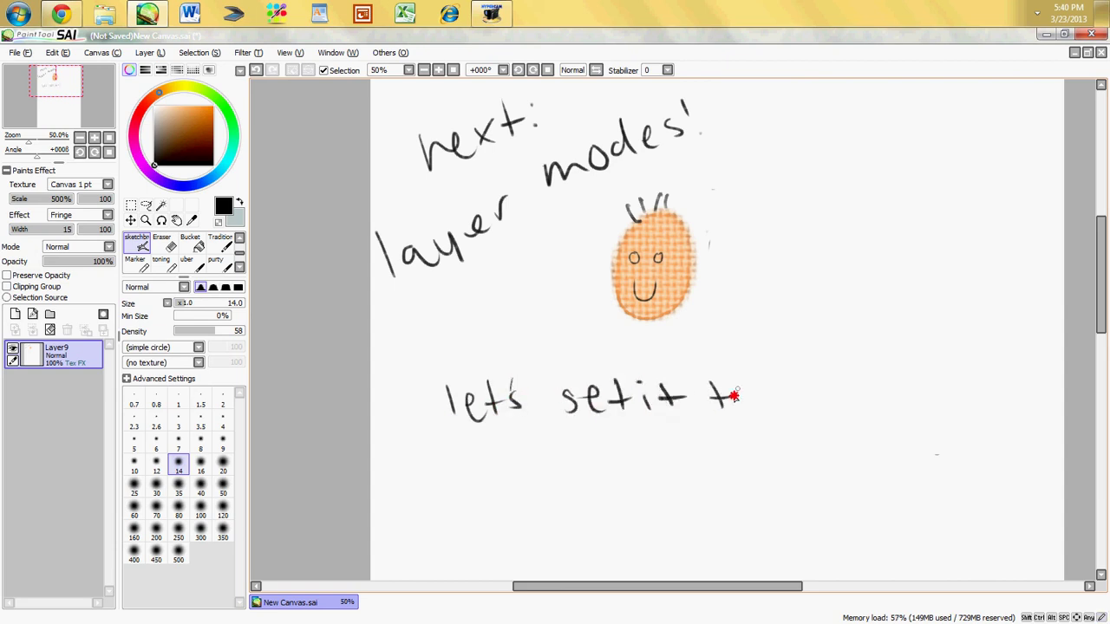
Step: Set the blending mode of Layer9 to Multiply and handwrite "Multiply!" under the "let's set it to:" line
click(75, 244)
click(73, 271)
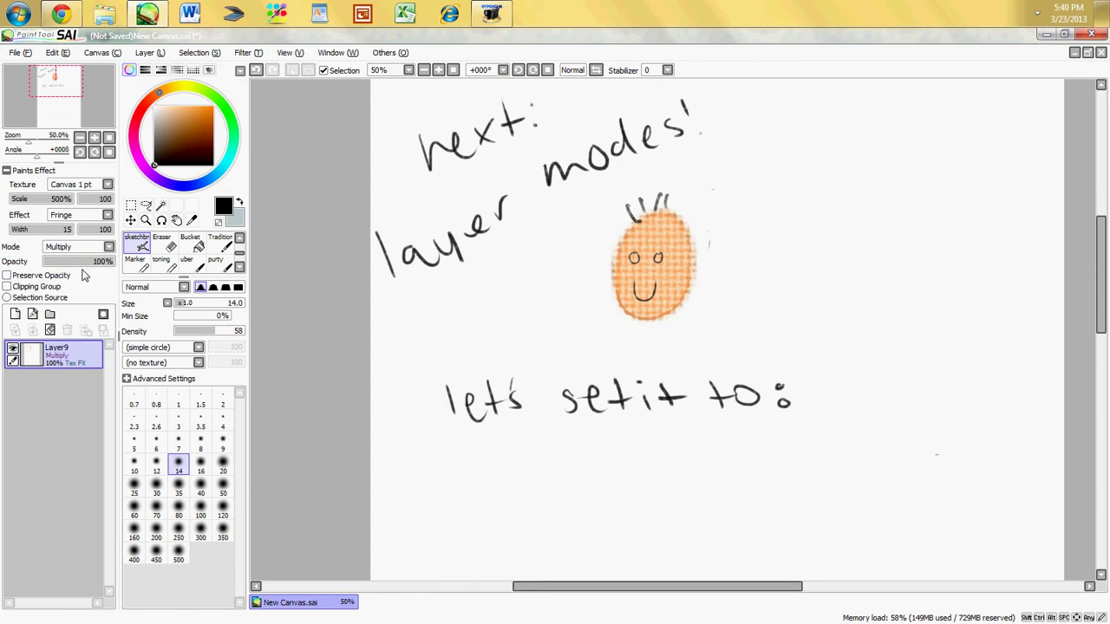
mouse_move(556, 487)
mouse_down()
mouse_move(560, 468)
mouse_move(613, 458)
mouse_move(692, 468)
mouse_up()
mouse_move(700, 446)
mouse_down()
mouse_move(703, 474)
mouse_move(727, 498)
mouse_up()
drag(760, 437, 758, 463)
click(763, 472)
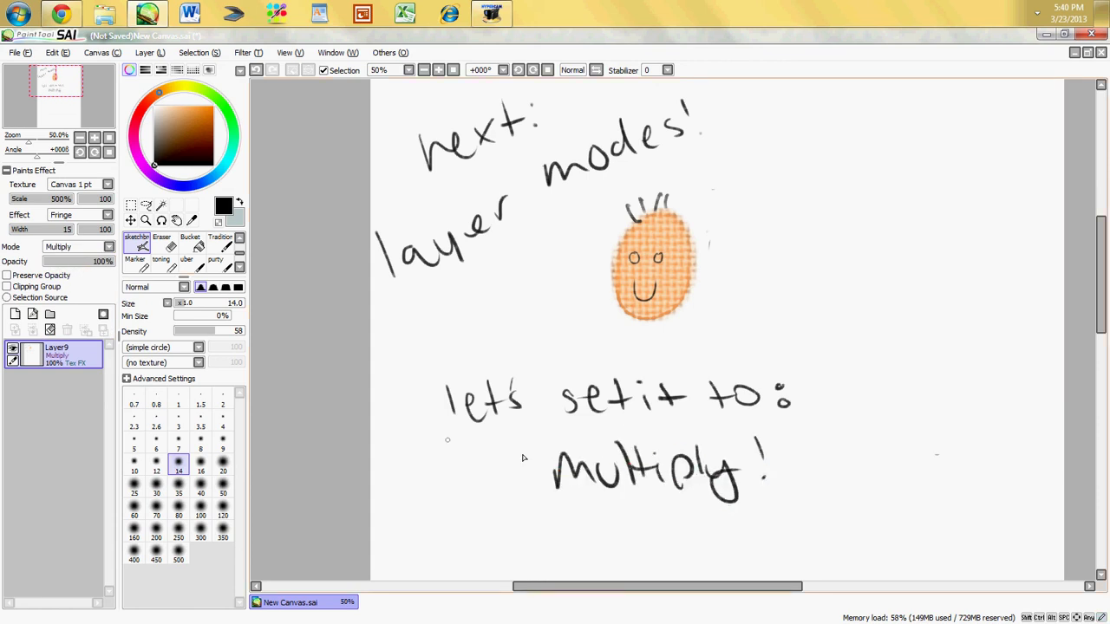
Step: Handwrite "let's hide the layer" beneath the word "Multiply!"
drag(1099, 232, 1099, 305)
drag(472, 305, 485, 314)
drag(499, 286, 501, 317)
drag(488, 298, 524, 290)
mouse_move(540, 293)
mouse_down()
mouse_move(533, 312)
mouse_move(599, 312)
mouse_up()
drag(607, 297, 608, 312)
click(607, 288)
mouse_move(628, 300)
mouse_down()
mouse_move(630, 281)
mouse_move(679, 312)
mouse_up()
drag(669, 297, 687, 294)
drag(694, 285, 699, 308)
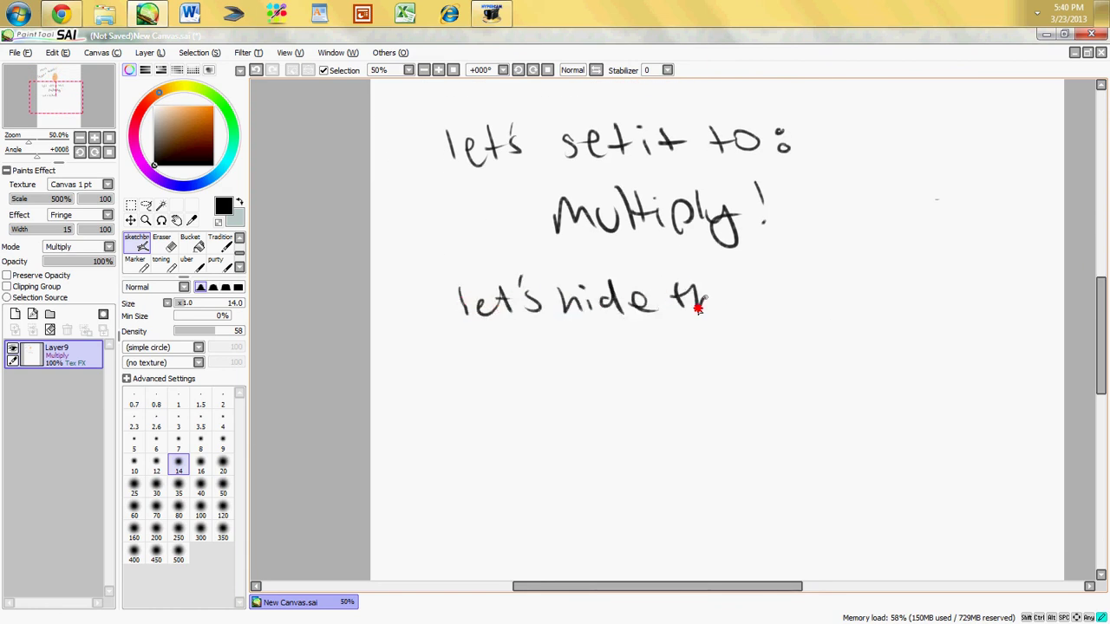
drag(784, 295, 789, 310)
mouse_move(798, 289)
mouse_down()
mouse_move(816, 319)
mouse_move(843, 304)
mouse_up()
drag(852, 304, 870, 271)
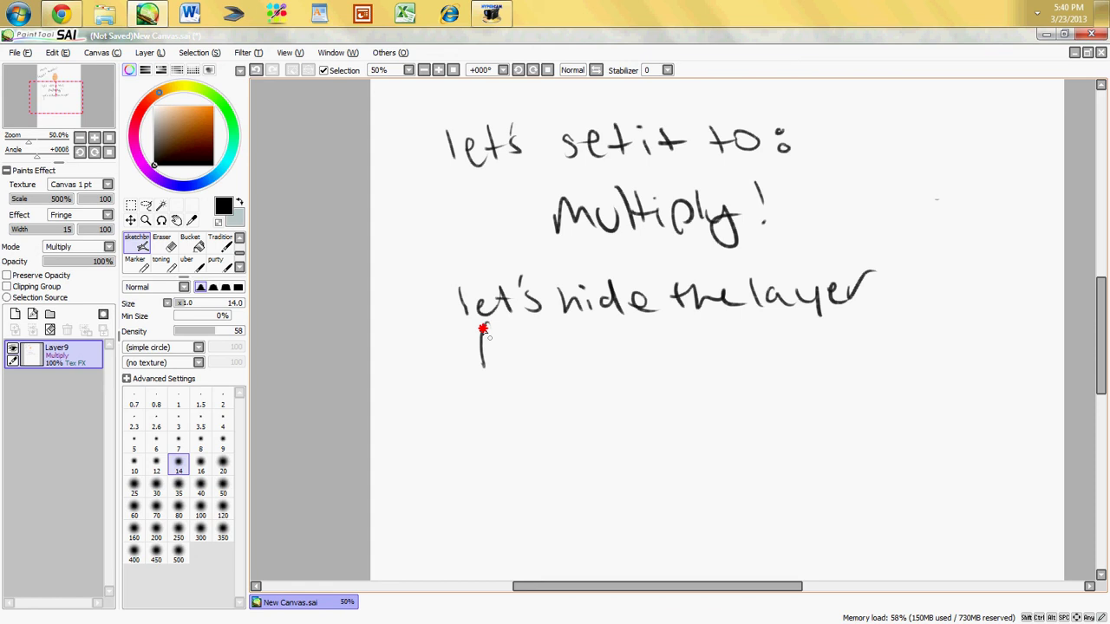
Step: Complete the instruction on the following line with "for a sec (click the eye)"
drag(477, 344, 493, 342)
drag(510, 343, 508, 345)
mouse_move(525, 362)
mouse_down()
mouse_move(543, 340)
mouse_move(619, 359)
mouse_up()
mouse_move(643, 350)
mouse_down()
mouse_move(672, 350)
mouse_move(706, 320)
mouse_move(704, 363)
mouse_up()
mouse_move(729, 345)
mouse_down()
mouse_move(727, 362)
mouse_move(749, 363)
mouse_up()
mouse_move(759, 345)
mouse_down()
mouse_move(762, 363)
mouse_move(773, 359)
mouse_up()
mouse_move(793, 328)
mouse_down()
mouse_move(817, 361)
mouse_move(834, 354)
mouse_up()
mouse_move(853, 350)
mouse_down()
mouse_move(855, 335)
mouse_move(871, 352)
mouse_up()
drag(878, 345, 950, 345)
drag(944, 333, 953, 366)
mouse_move(971, 344)
mouse_down()
mouse_move(988, 340)
mouse_move(999, 363)
mouse_up()
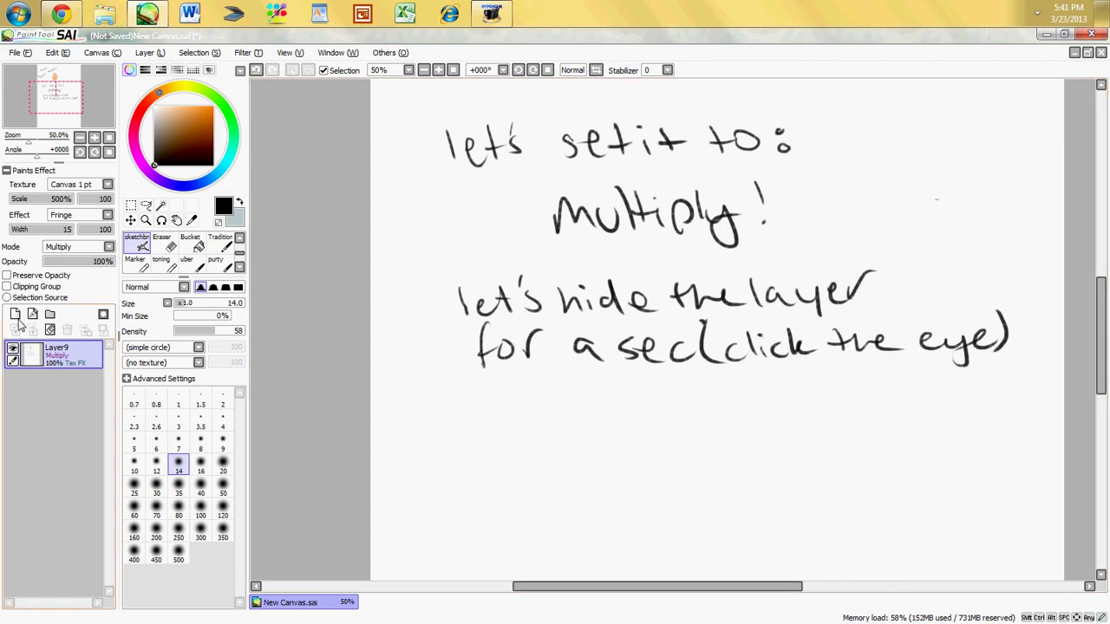
Step: Hide Layer9 and add a new layer beneath it in the layer stack
click(12, 352)
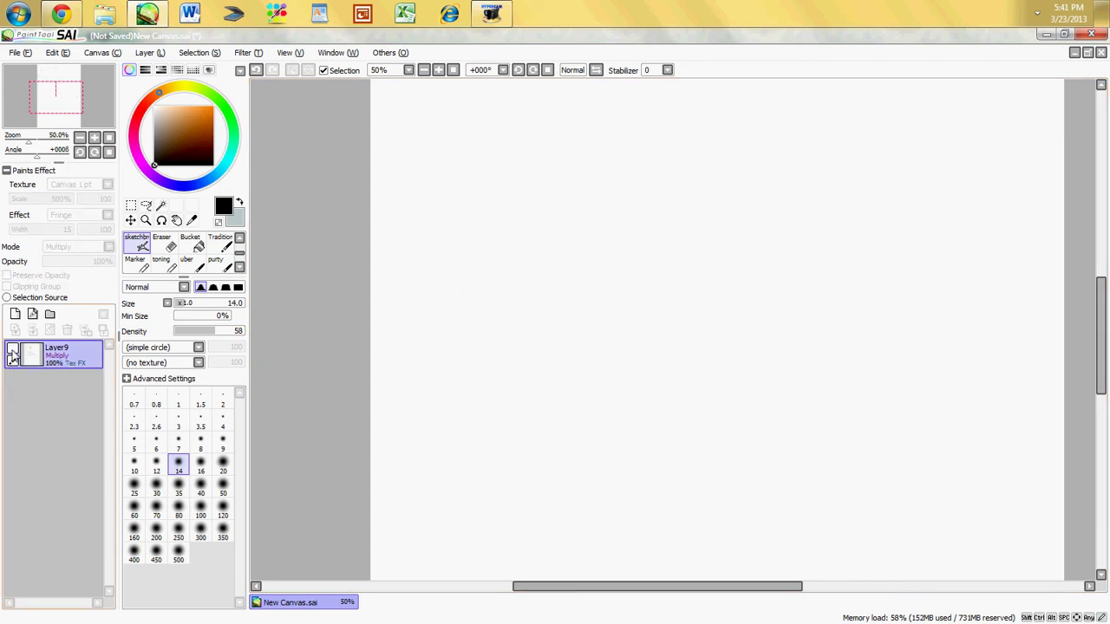
drag(1103, 321, 1102, 216)
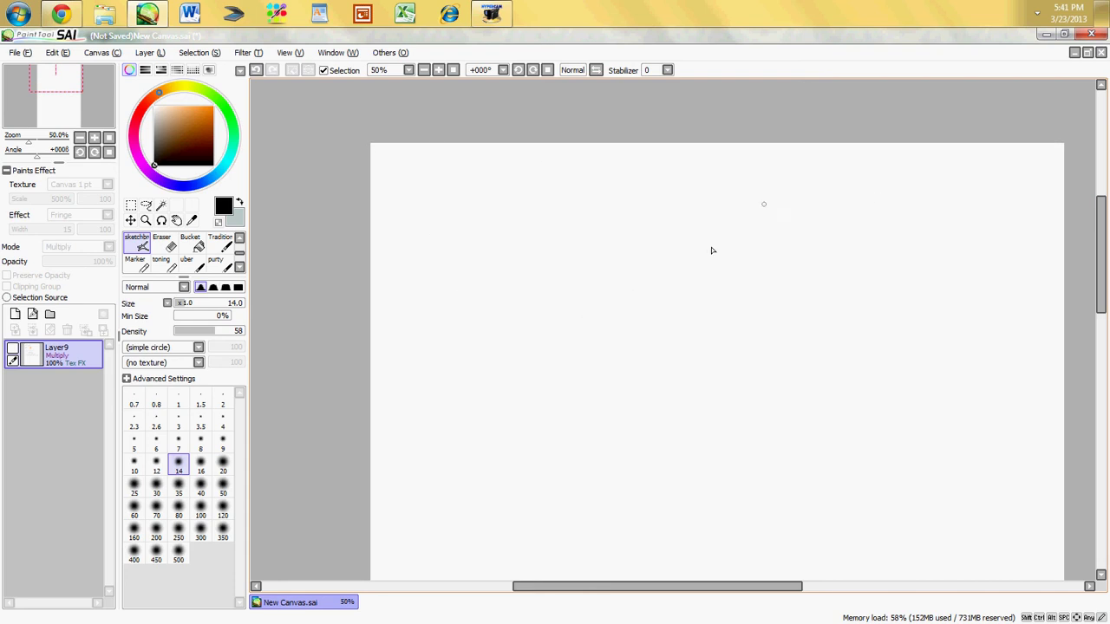
click(14, 313)
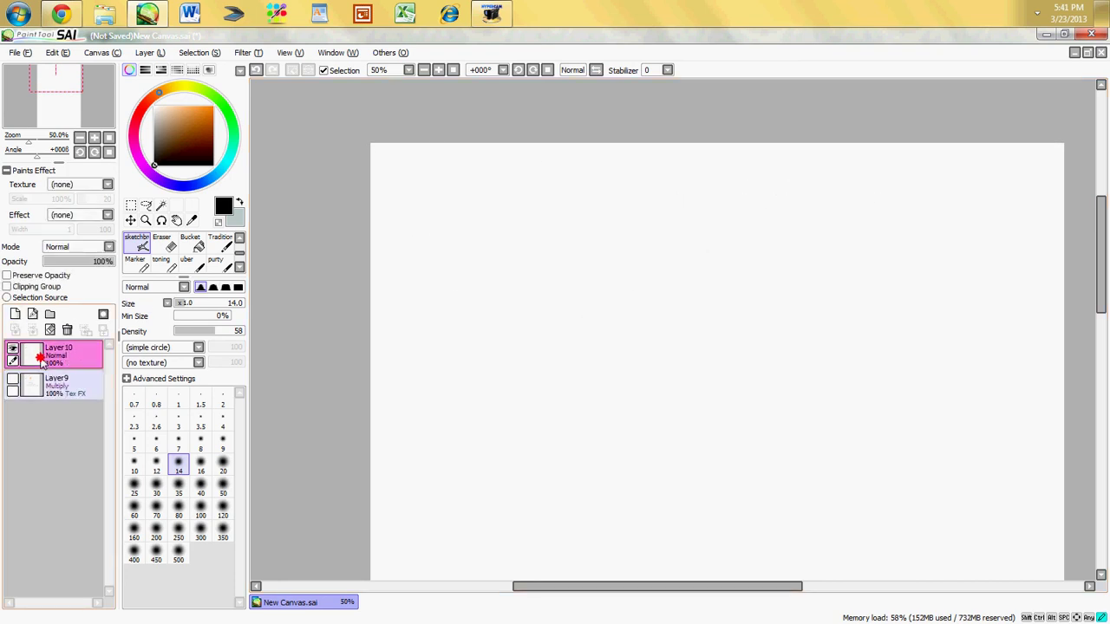
drag(41, 357, 40, 385)
Step: Handwrite "draw a light circle below." near the upper right corner of the canvas on the new layer
drag(734, 173, 830, 167)
drag(901, 174, 906, 187)
mouse_move(944, 183)
mouse_down()
mouse_move(932, 163)
mouse_move(983, 178)
mouse_move(1029, 175)
mouse_up()
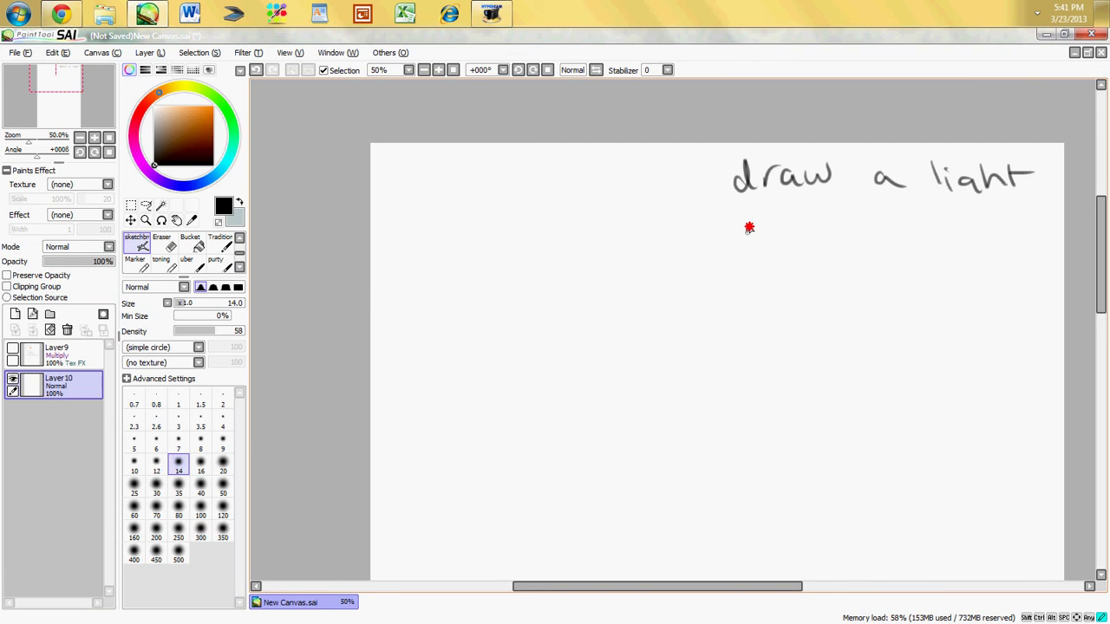
mouse_move(824, 223)
mouse_down()
mouse_move(897, 211)
mouse_move(962, 225)
mouse_up()
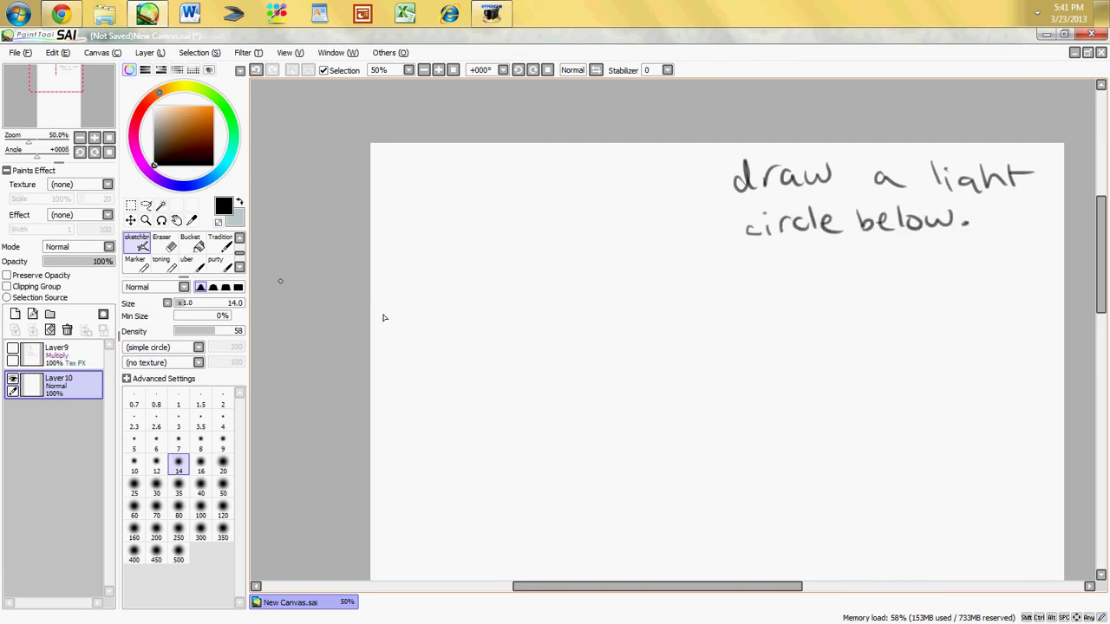
click(215, 102)
mouse_move(555, 366)
mouse_down()
mouse_move(558, 441)
mouse_move(508, 434)
mouse_move(535, 411)
mouse_up()
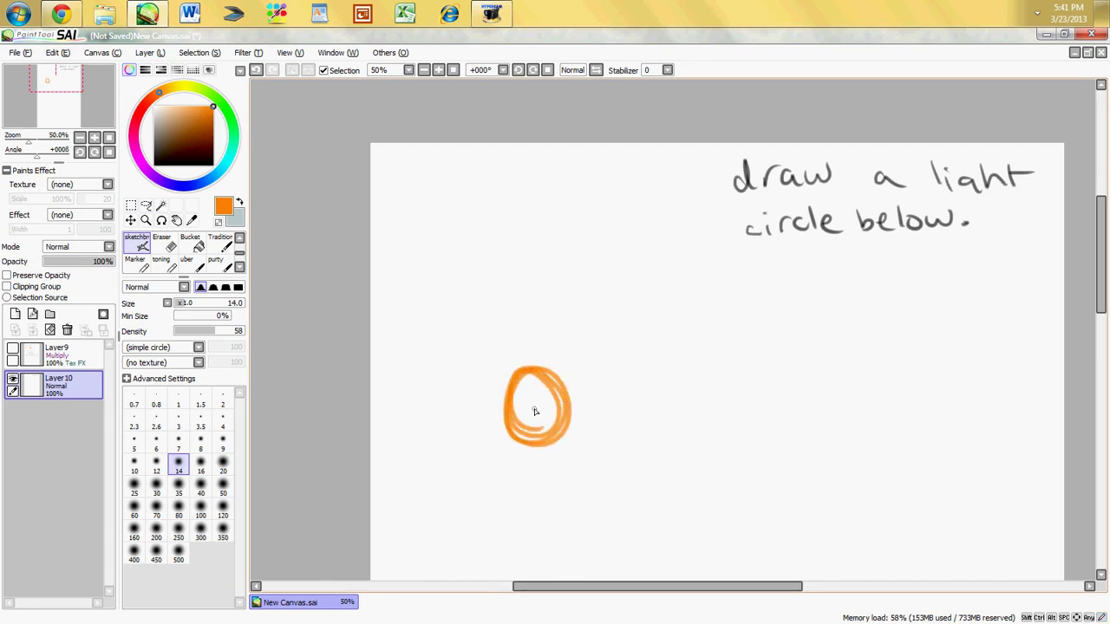
key(ctrl+z)
Step: Set the sketch brush to size 100 and density 15, undoing the orange test strokes
key(bracketright)
key(bracketright)
key(bracketright)
key(bracketright)
key(bracketright)
key(bracketright)
key(bracketright)
key(bracketright)
key(bracketright)
key(bracketright)
key(bracketright)
drag(477, 386, 525, 421)
key(ctrl+z)
drag(203, 331, 183, 331)
mouse_move(567, 400)
mouse_down()
mouse_move(585, 399)
mouse_move(521, 382)
mouse_move(546, 370)
mouse_up()
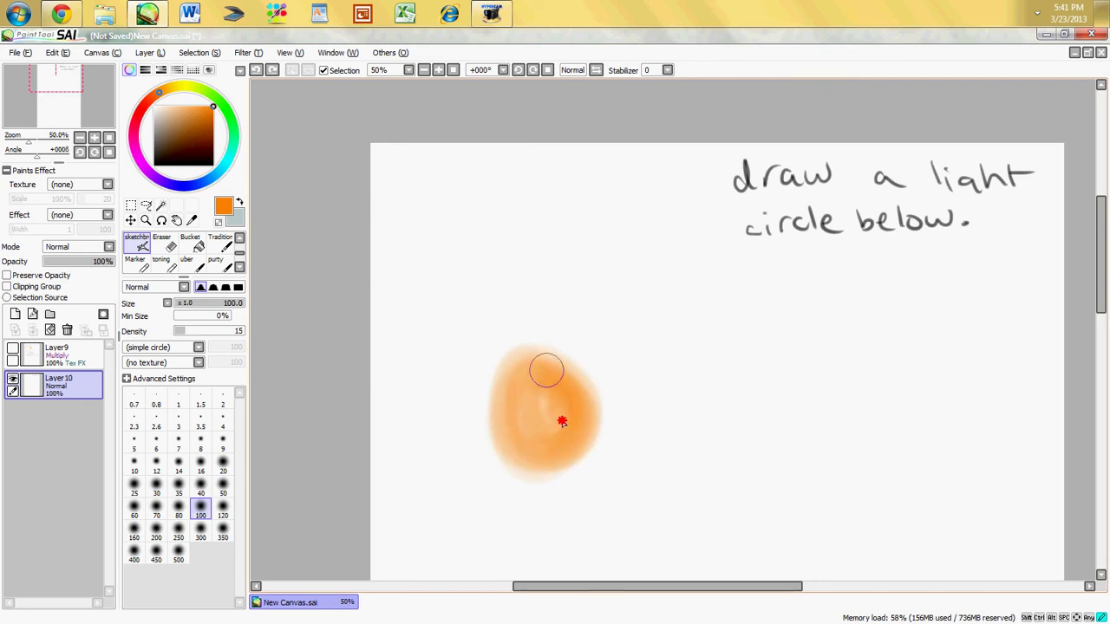
key(ctrl+z)
Step: Paint a filled light orange circle in the blank area at the lower left of the canvas
click(177, 110)
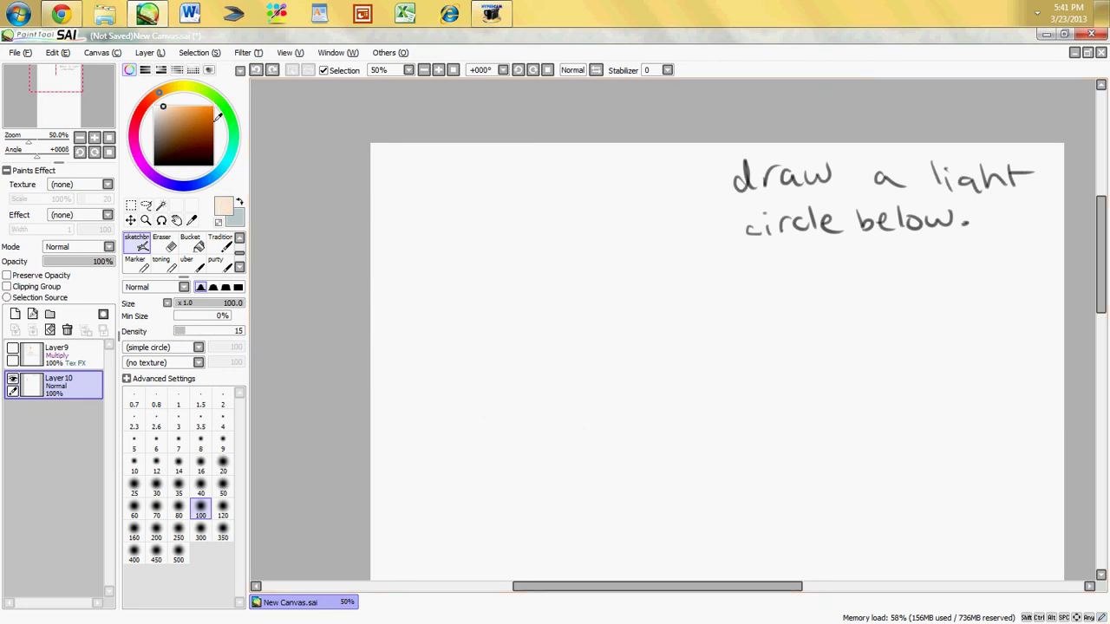
click(185, 110)
mouse_move(471, 407)
mouse_down()
mouse_move(547, 373)
mouse_move(547, 461)
mouse_move(488, 364)
mouse_move(572, 439)
mouse_move(543, 425)
mouse_move(498, 446)
mouse_move(552, 448)
mouse_up()
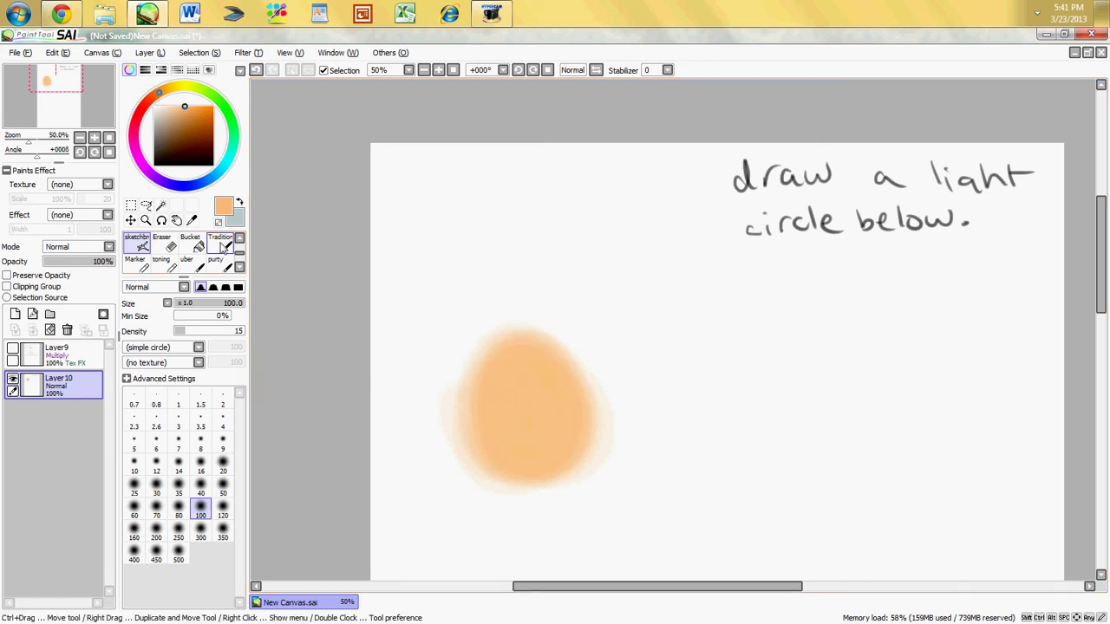
Step: Draw two black eyes and a smiling mouth on the orange circle with the Traditional brush at size 5
click(228, 247)
key(d)
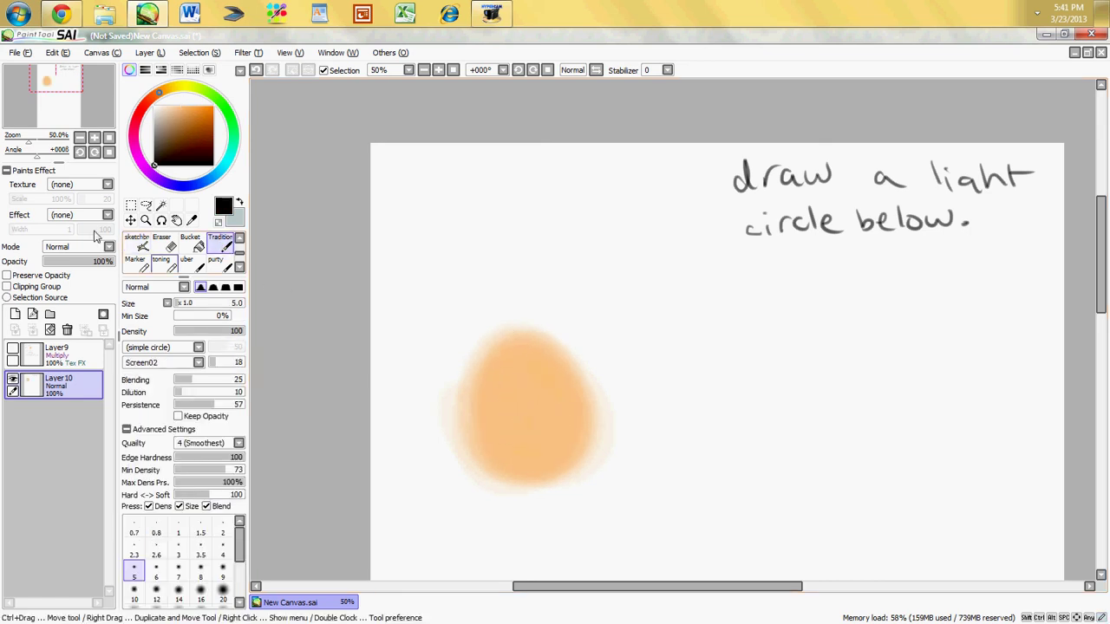
drag(505, 387, 503, 397)
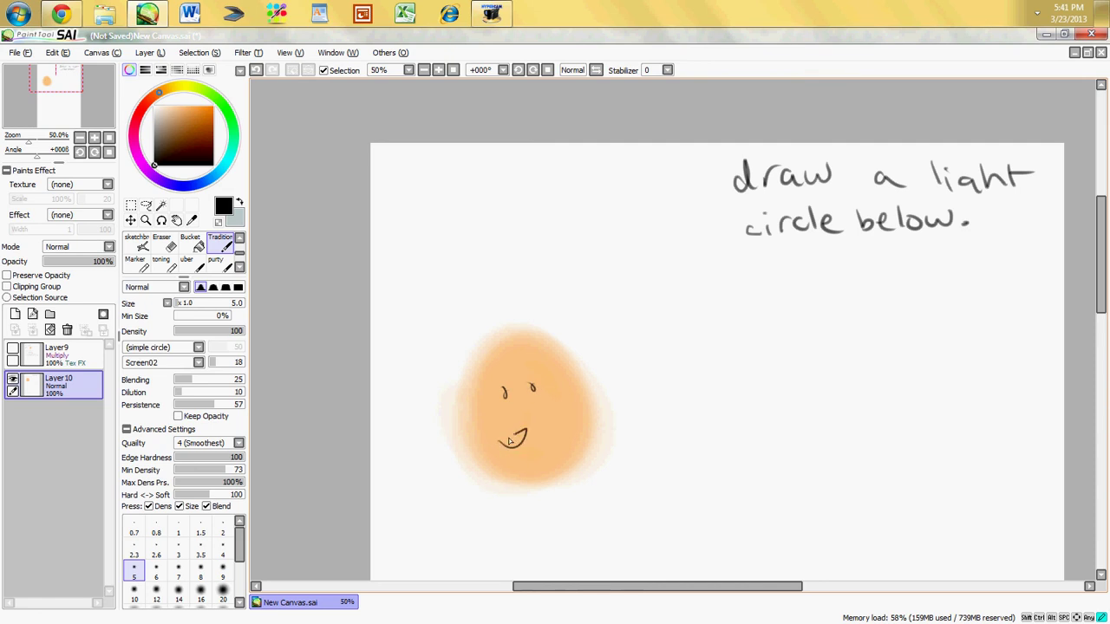
drag(510, 441, 499, 444)
Step: Draw long hair strands down both sides of the orange face with the uber brush
click(188, 260)
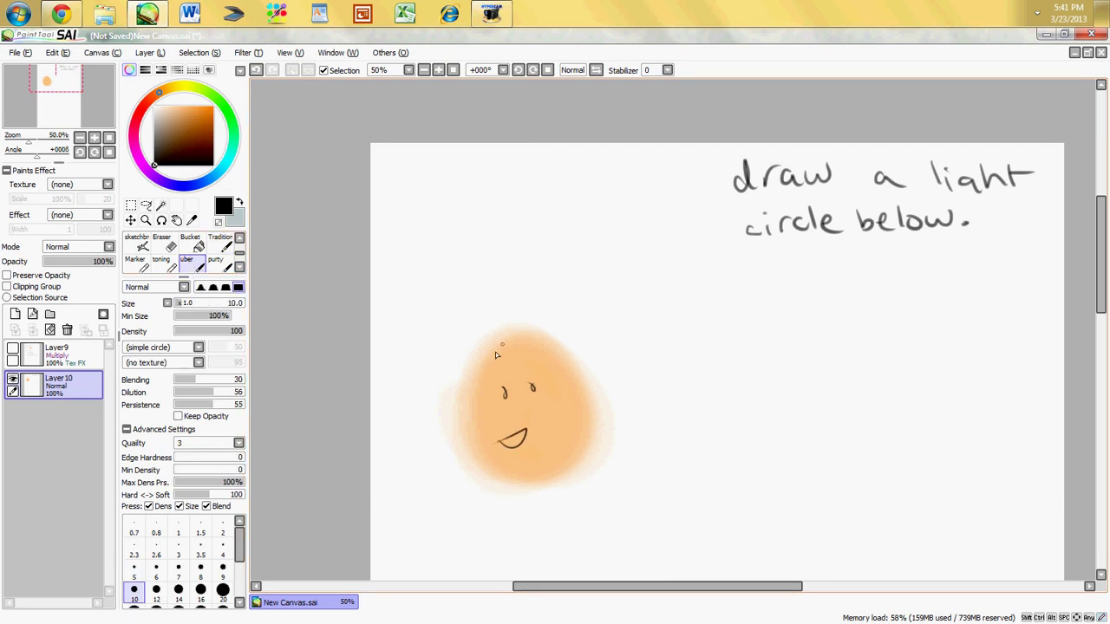
drag(524, 332, 448, 429)
drag(458, 379, 452, 461)
mouse_move(502, 349)
mouse_down()
mouse_move(462, 461)
mouse_move(569, 459)
mouse_up()
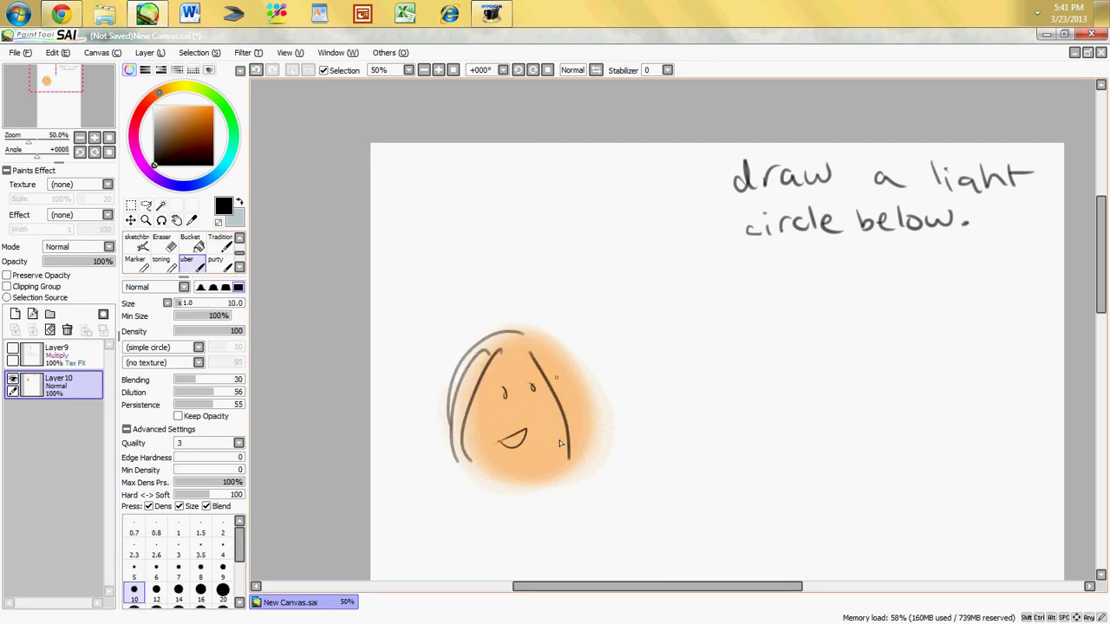
Step: Handwrite the label "potatette" with an arrow above the orange face, and add a hair bow and outlined eyes to it
mouse_move(372, 306)
mouse_down()
mouse_move(386, 289)
mouse_move(434, 287)
mouse_up()
click(461, 293)
mouse_move(452, 289)
mouse_down()
mouse_move(455, 299)
mouse_move(514, 260)
mouse_move(556, 257)
mouse_up()
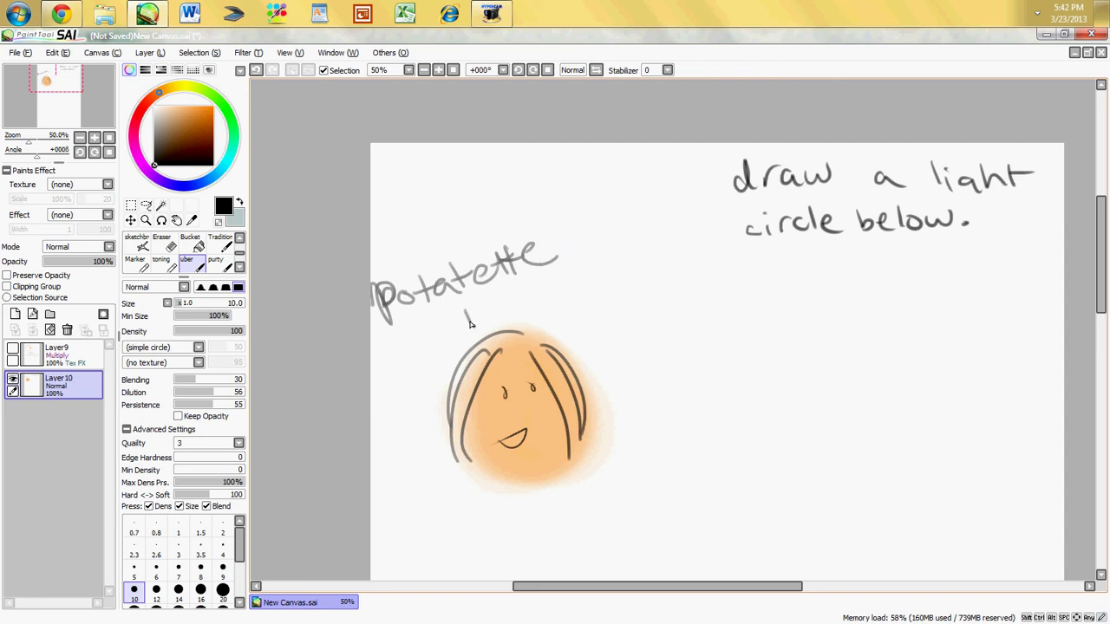
mouse_move(471, 326)
mouse_down()
mouse_move(480, 309)
mouse_move(535, 328)
mouse_up()
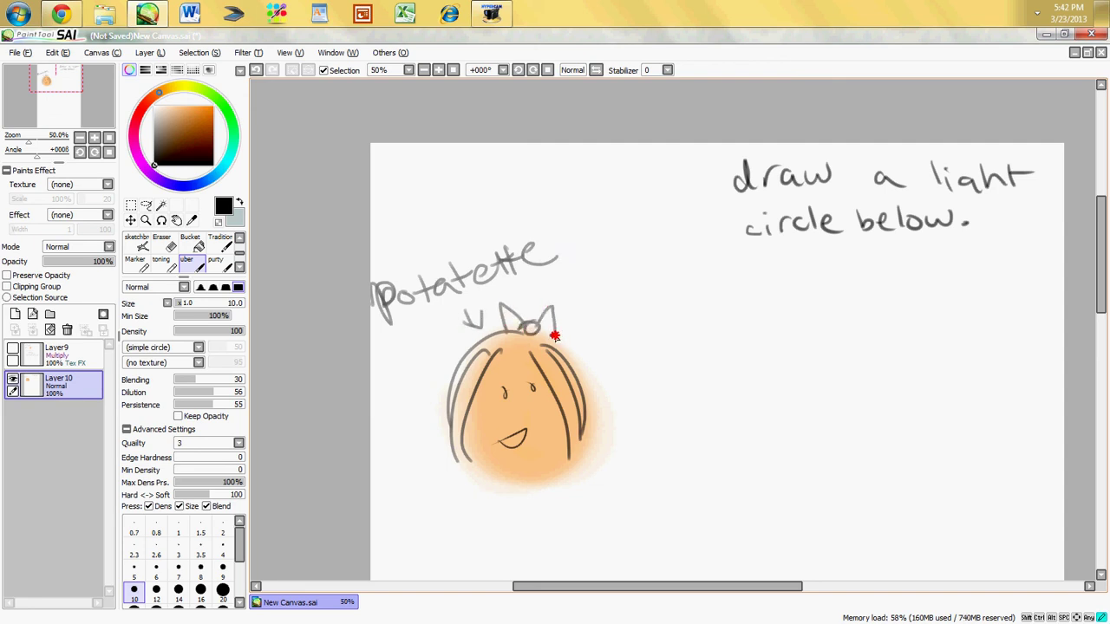
drag(529, 380, 520, 392)
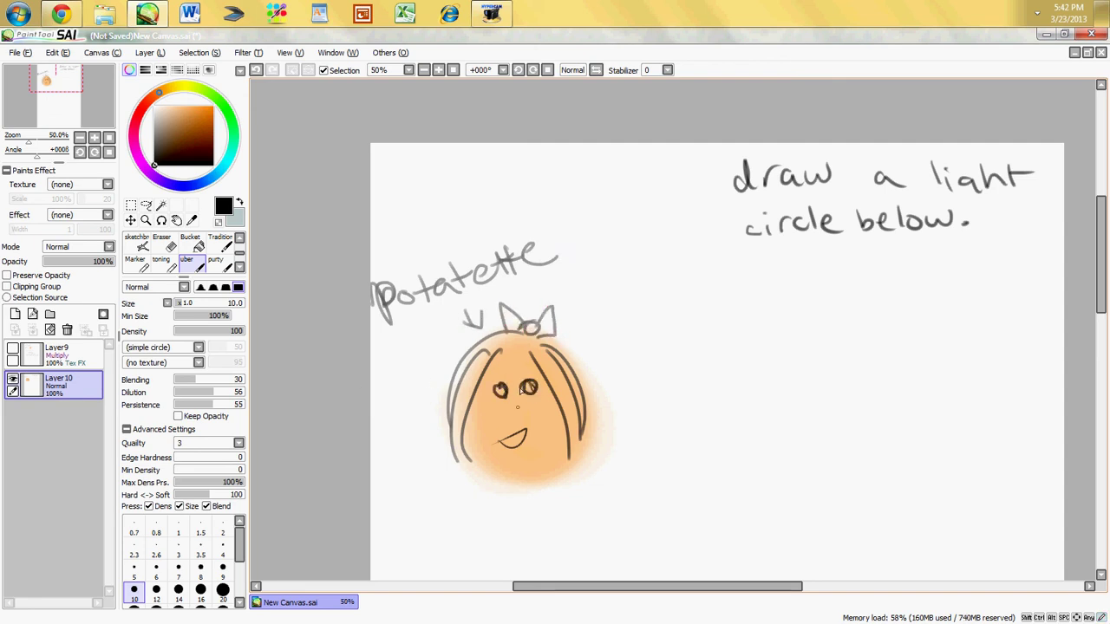
Step: Make Layer9 visible again and handwrite "unhid the layer now. wait, uhh." on it, beside the potato faces
click(26, 360)
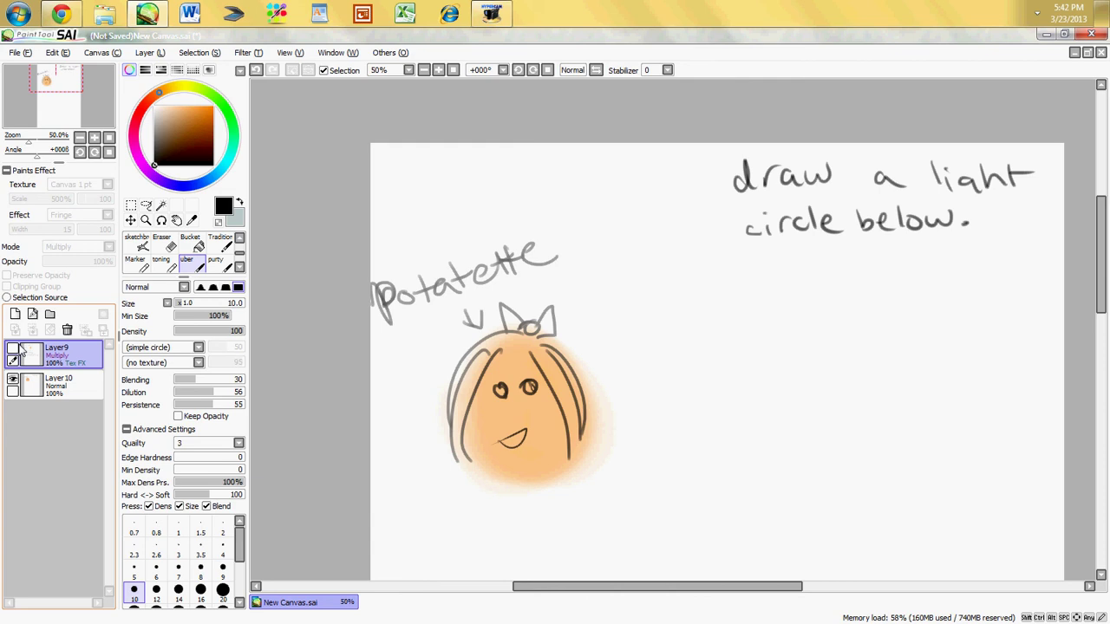
click(14, 351)
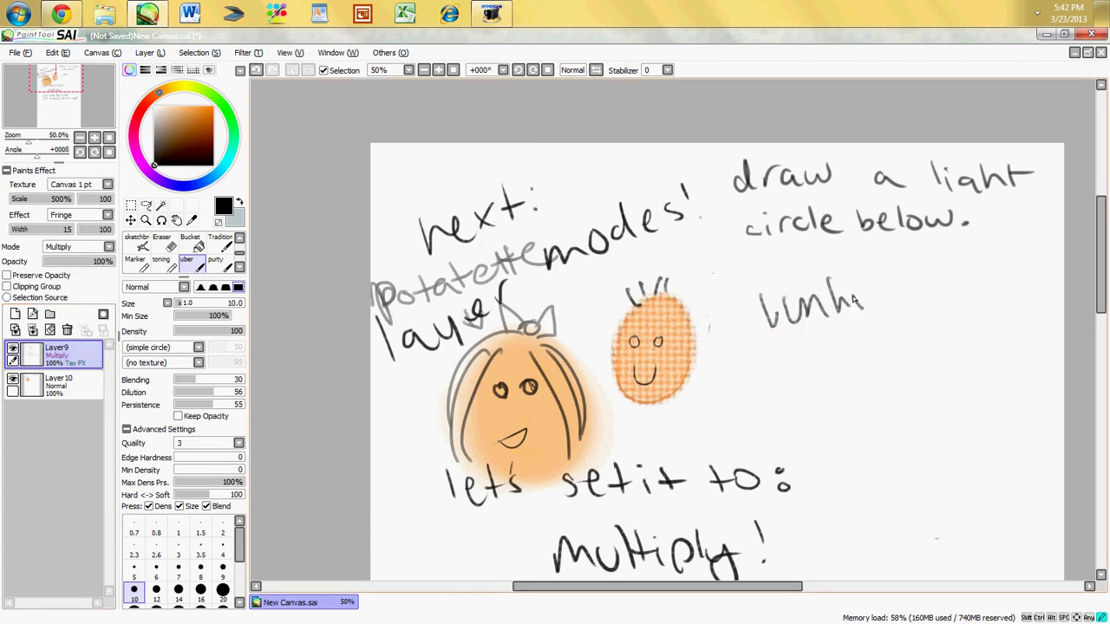
mouse_move(854, 299)
mouse_down()
mouse_move(951, 288)
mouse_move(1069, 246)
mouse_up()
mouse_move(764, 386)
mouse_down()
mouse_move(796, 407)
mouse_move(845, 372)
mouse_move(885, 371)
mouse_up()
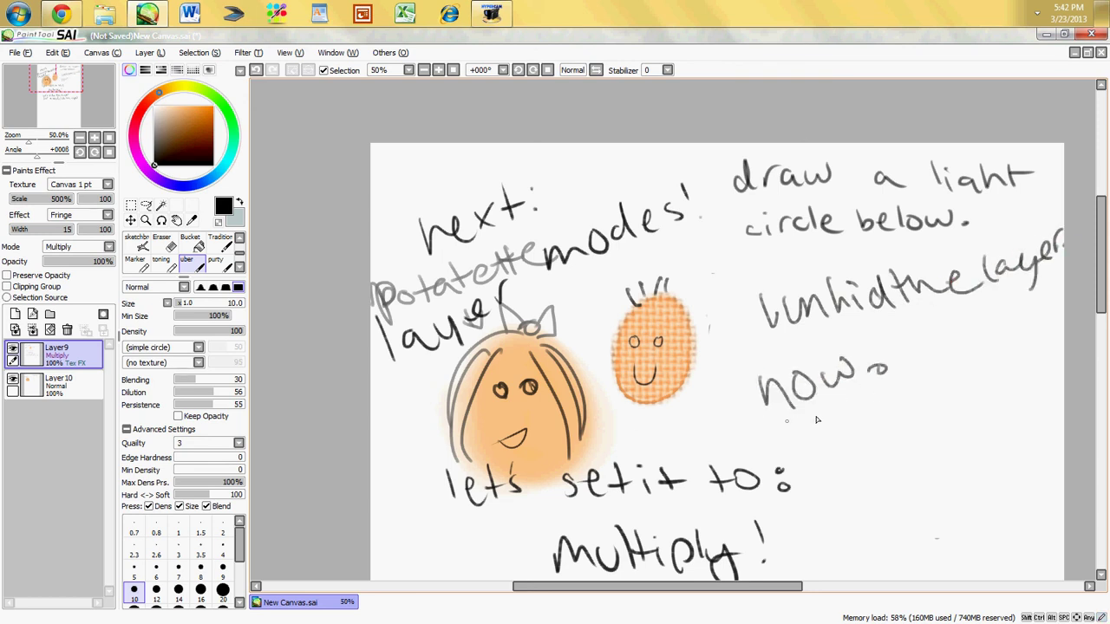
drag(788, 432, 840, 422)
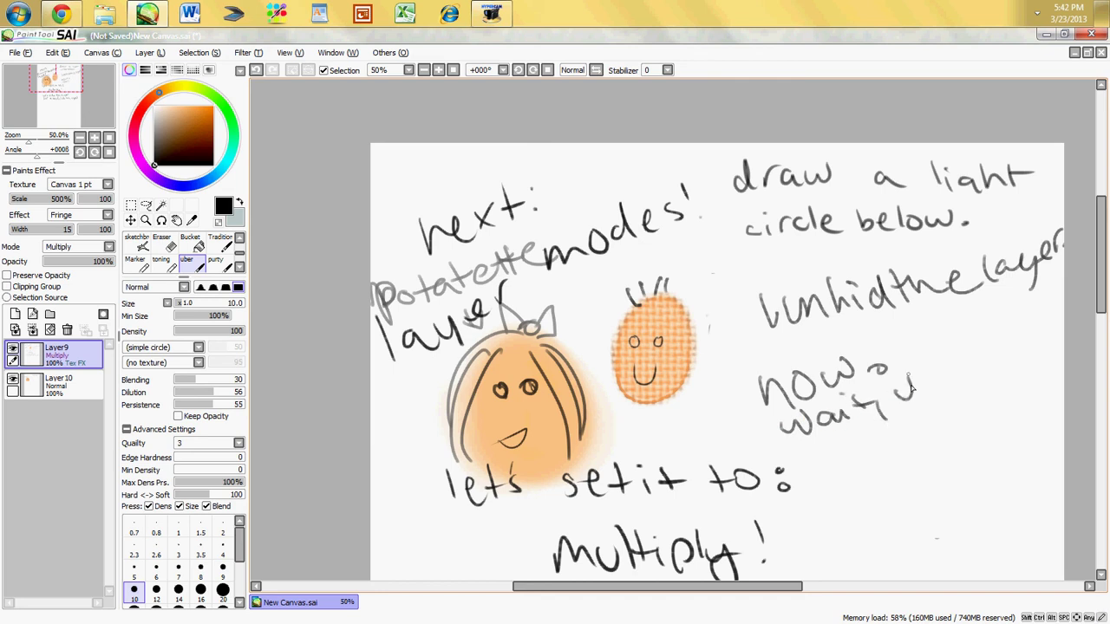
drag(912, 386, 948, 380)
Step: Move the contents of Layer10 so the potatette overlaps the textured potato, and apply the transform
click(56, 381)
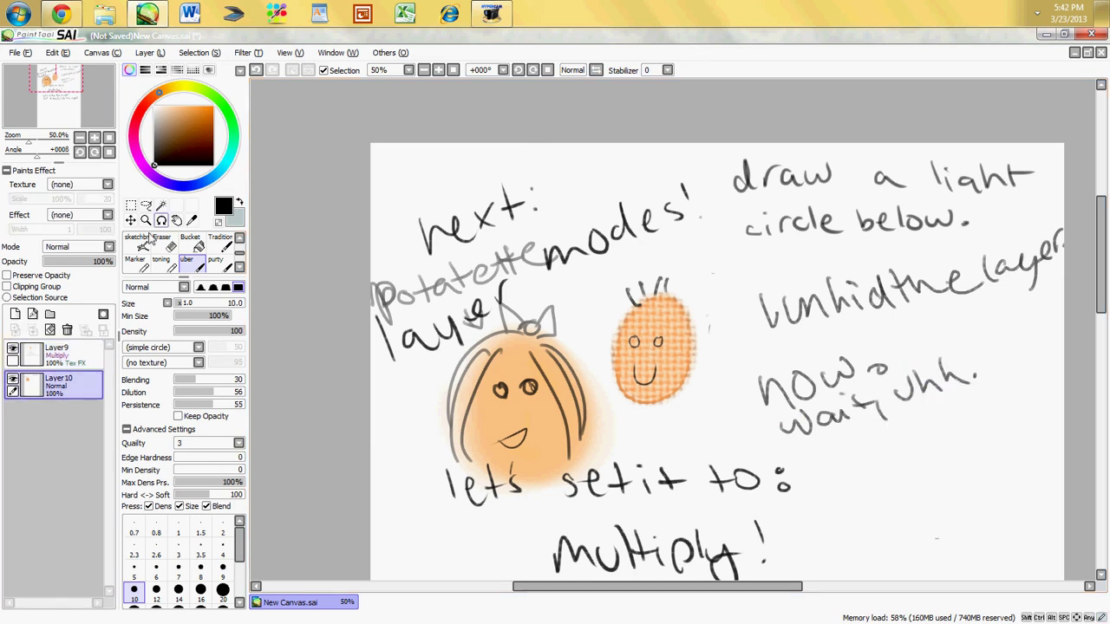
click(130, 205)
click(142, 329)
drag(534, 401, 581, 373)
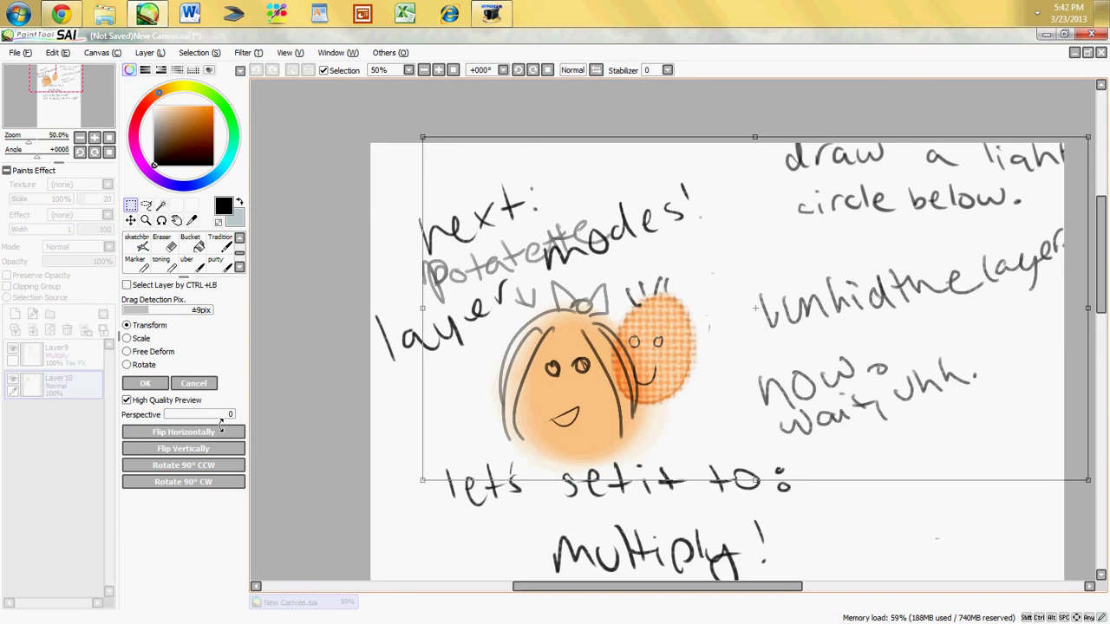
click(145, 383)
click(199, 52)
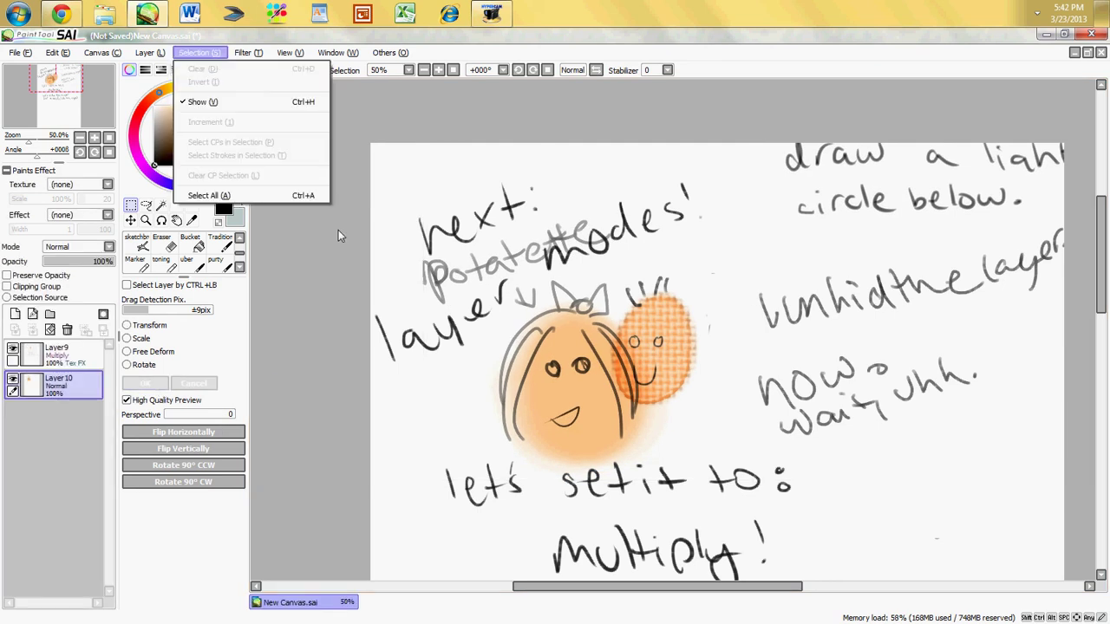
click(358, 373)
click(56, 352)
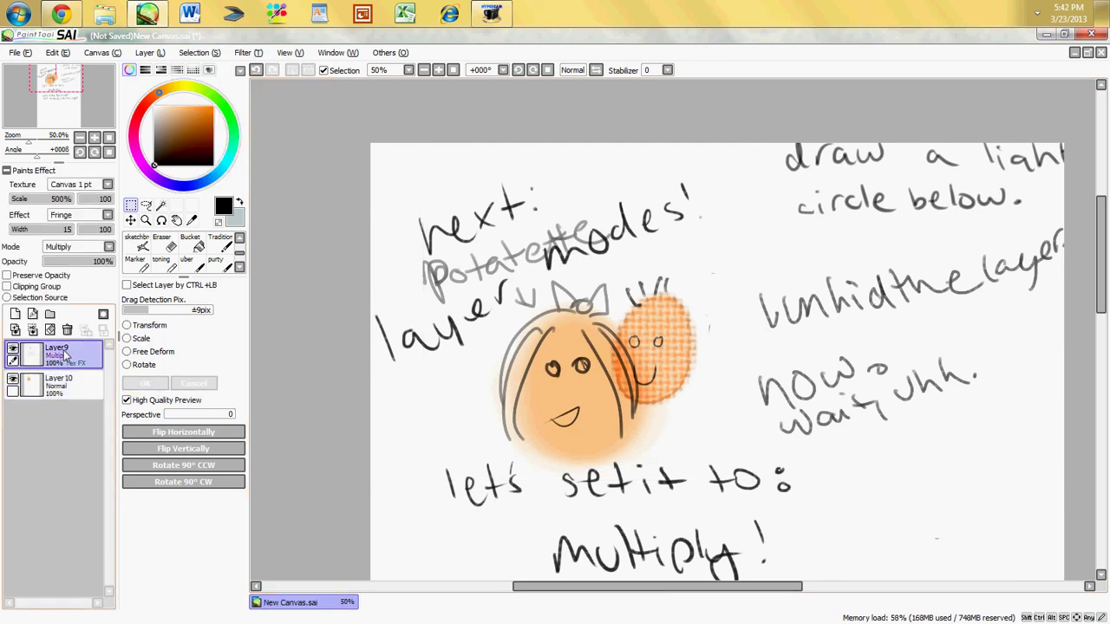
click(137, 246)
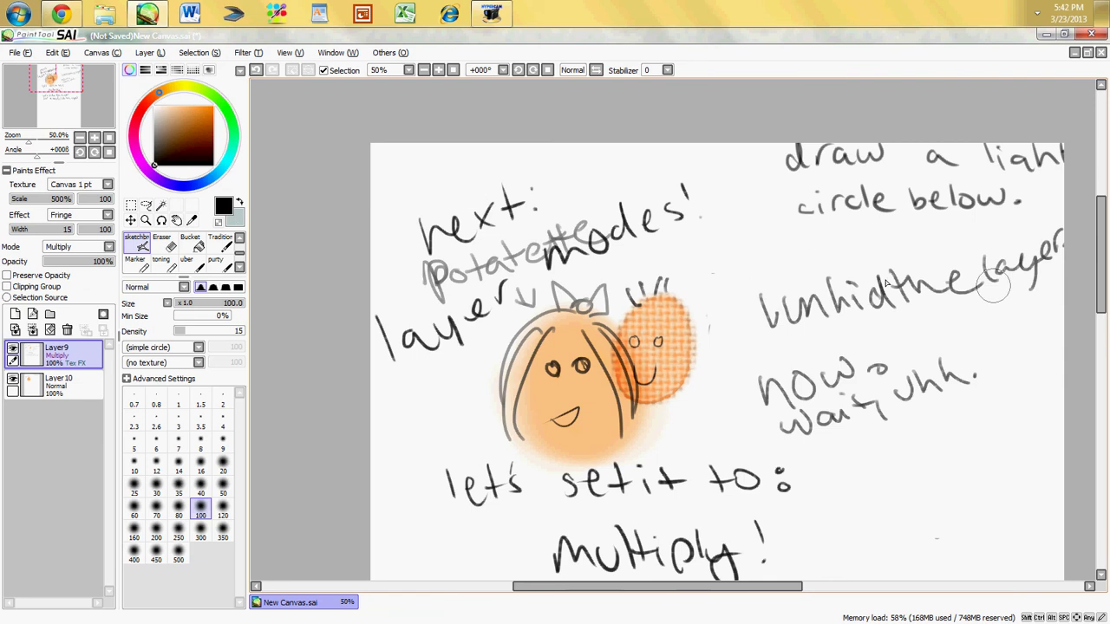
drag(767, 327, 937, 264)
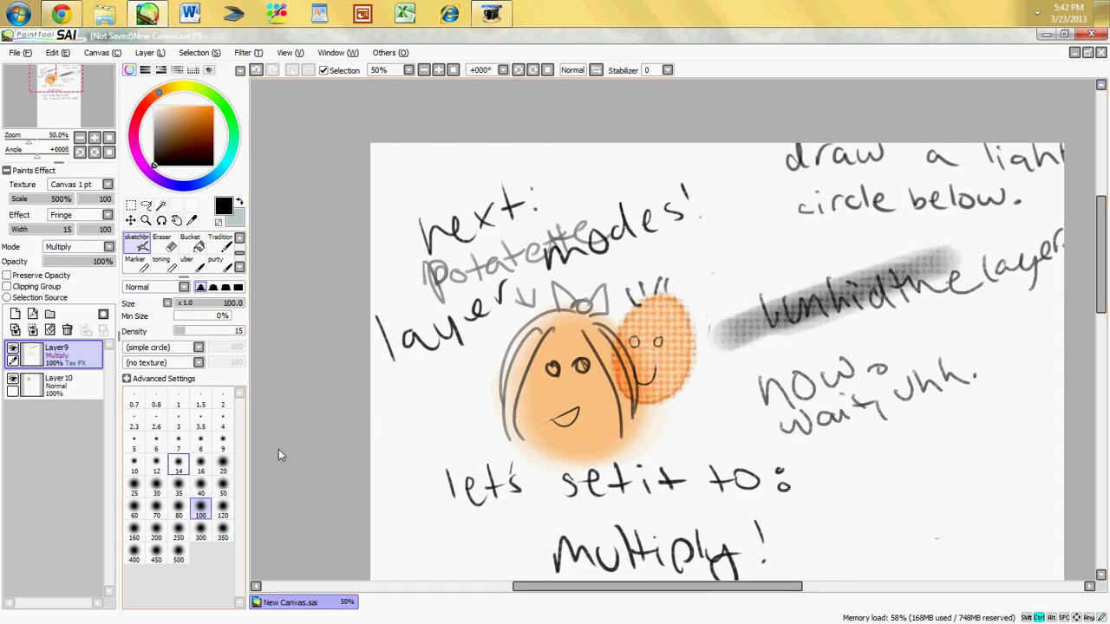
key(ctrl+z)
Step: Erase the "potatette" label with its arrow and the "draw a light circle below." text from Layer10
click(162, 241)
click(60, 386)
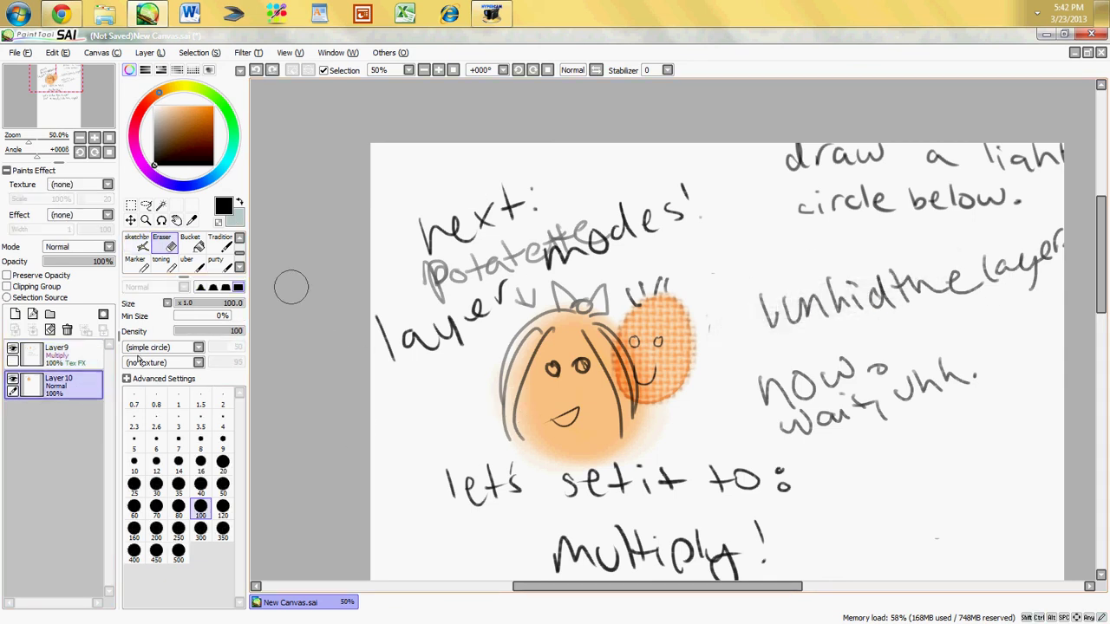
mouse_move(534, 232)
mouse_down()
mouse_move(569, 231)
mouse_move(580, 250)
mouse_up()
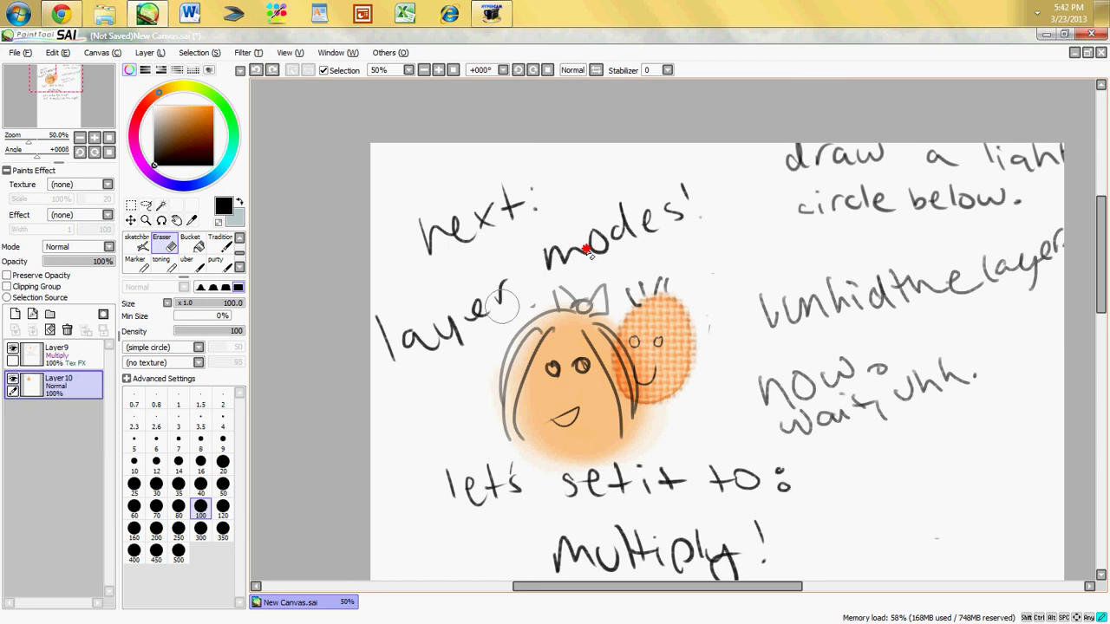
mouse_move(797, 160)
mouse_down()
mouse_move(961, 165)
mouse_move(867, 243)
mouse_up()
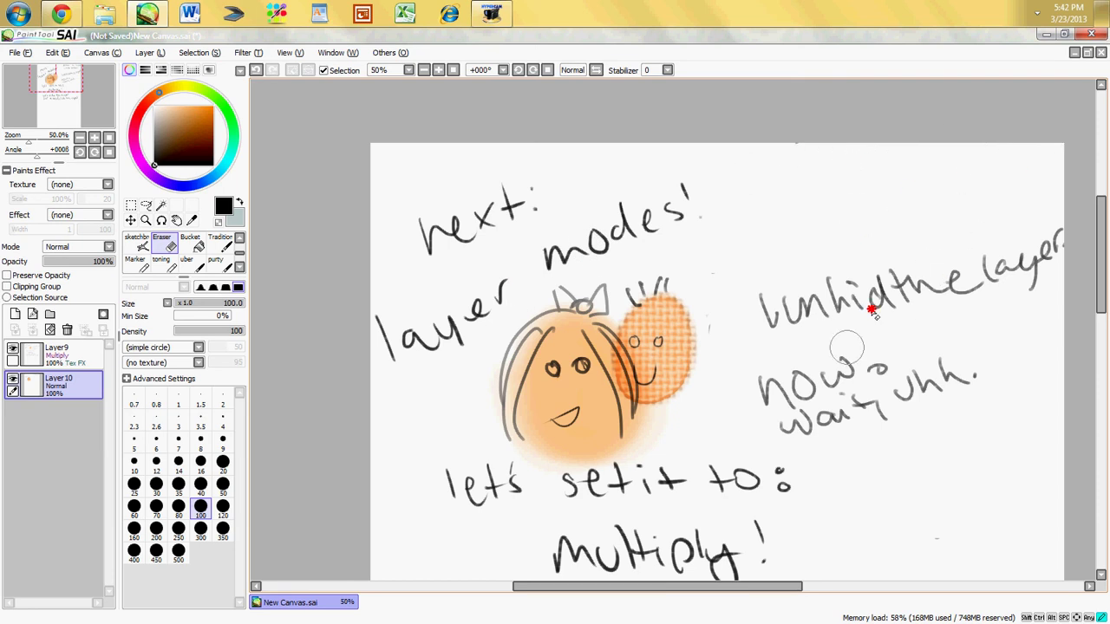
Step: Erase the handwritten "next: layer modes!" and "unhid the layer now. wait, uhh." from Layer9
click(57, 351)
mouse_move(458, 181)
mouse_down()
mouse_move(451, 248)
mouse_move(572, 252)
mouse_move(411, 359)
mouse_move(377, 339)
mouse_up()
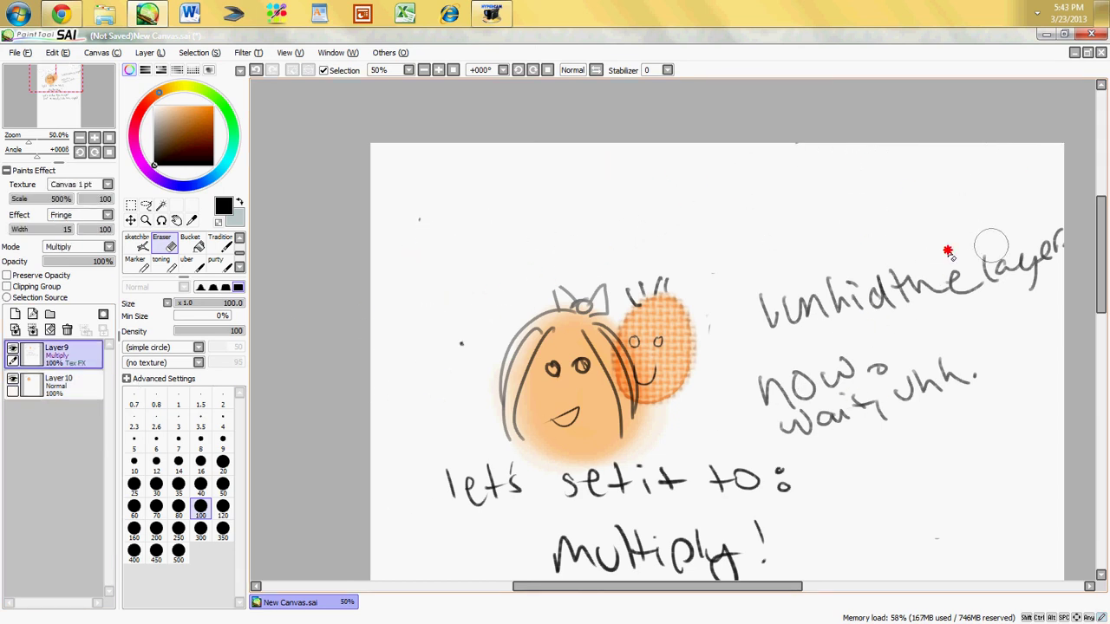
mouse_move(991, 246)
mouse_down()
mouse_move(894, 255)
mouse_move(883, 340)
mouse_move(868, 364)
mouse_move(964, 386)
mouse_up()
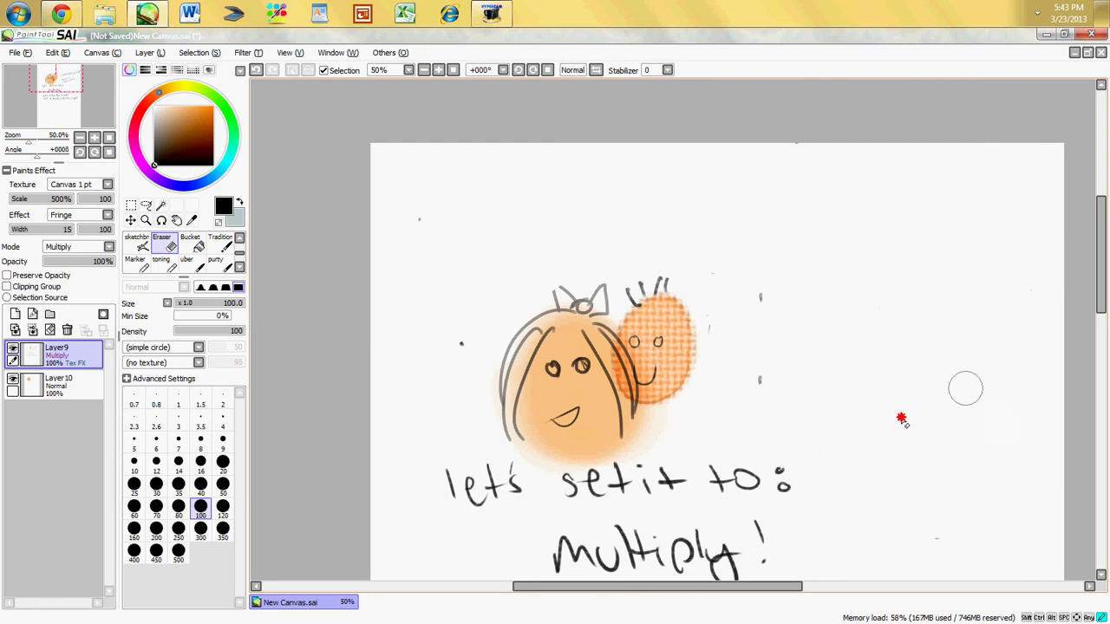
Step: Draw an arrow to where the two potatoes meet and label it "overlap." with the sketch brush at size 10 and density 100
click(137, 245)
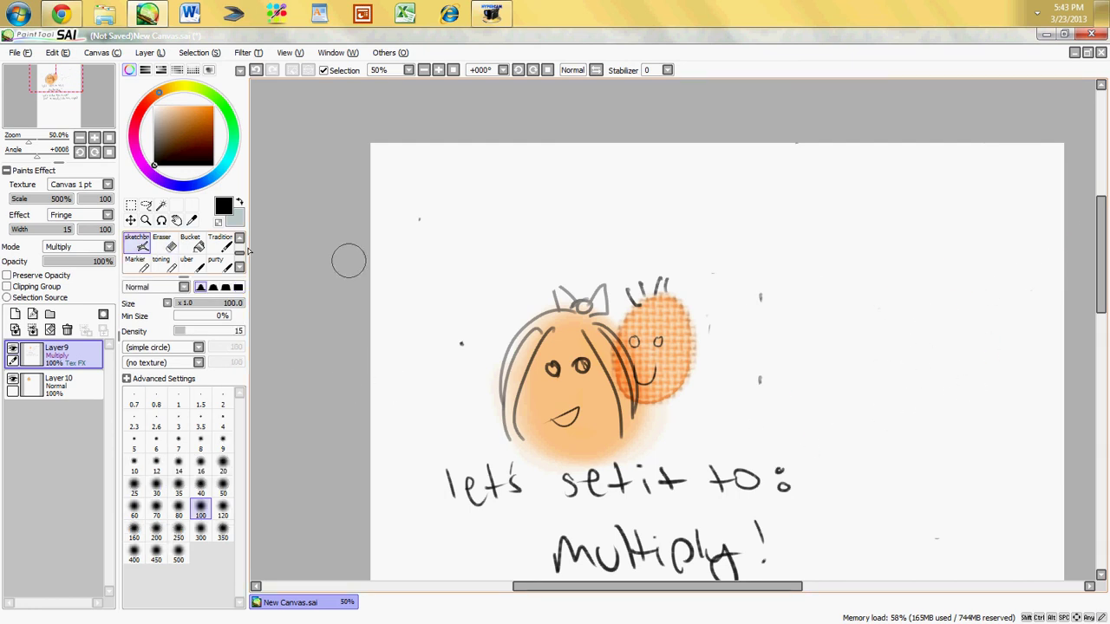
click(134, 463)
drag(599, 248, 605, 303)
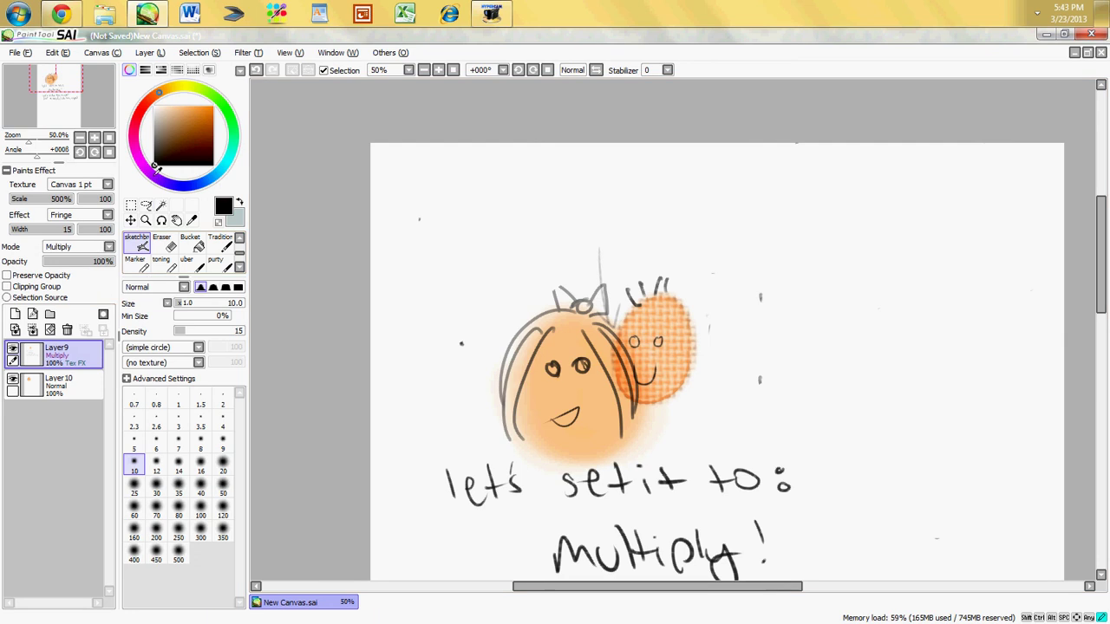
drag(226, 338, 256, 334)
drag(602, 248, 608, 320)
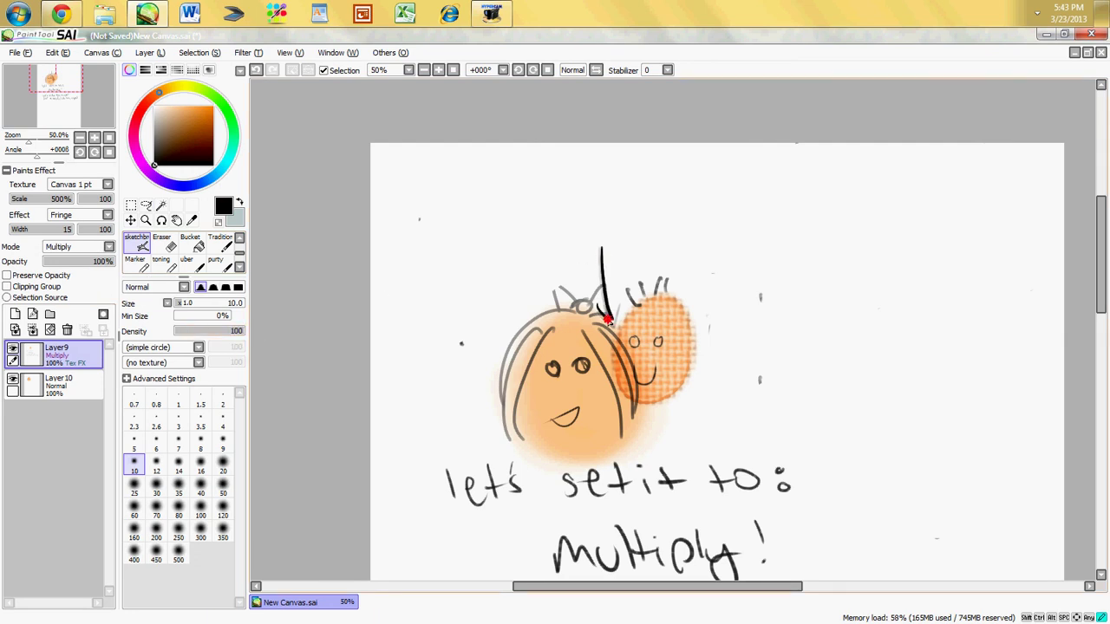
drag(579, 236, 666, 222)
drag(670, 205, 682, 203)
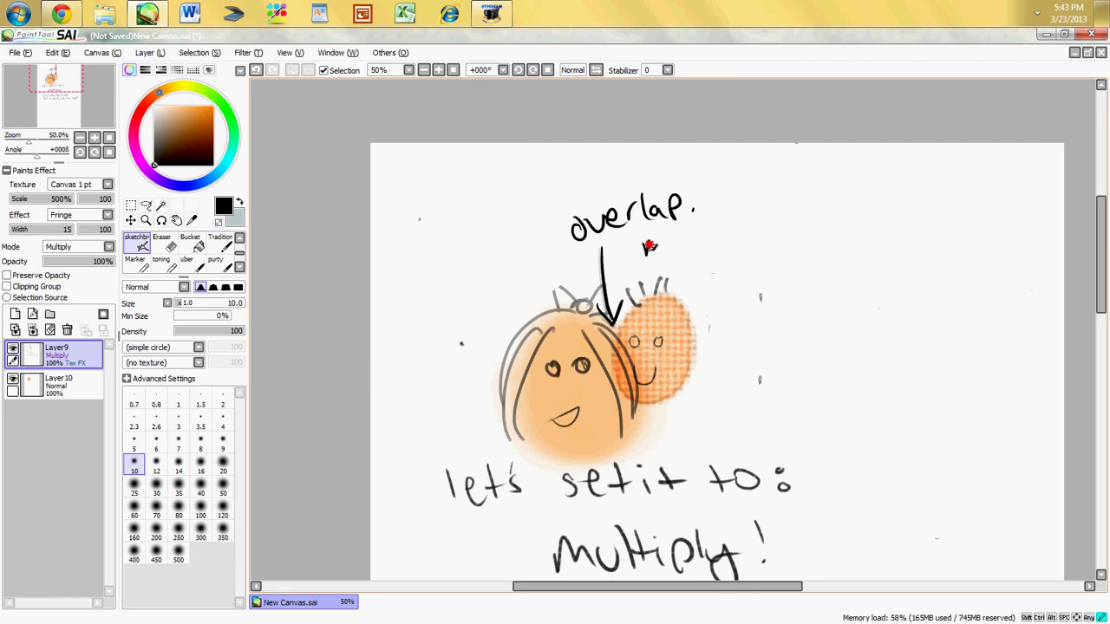
Step: Handwrite "makes the upper layer "intensify" the lower layer." beside the overlap label
drag(785, 203, 806, 211)
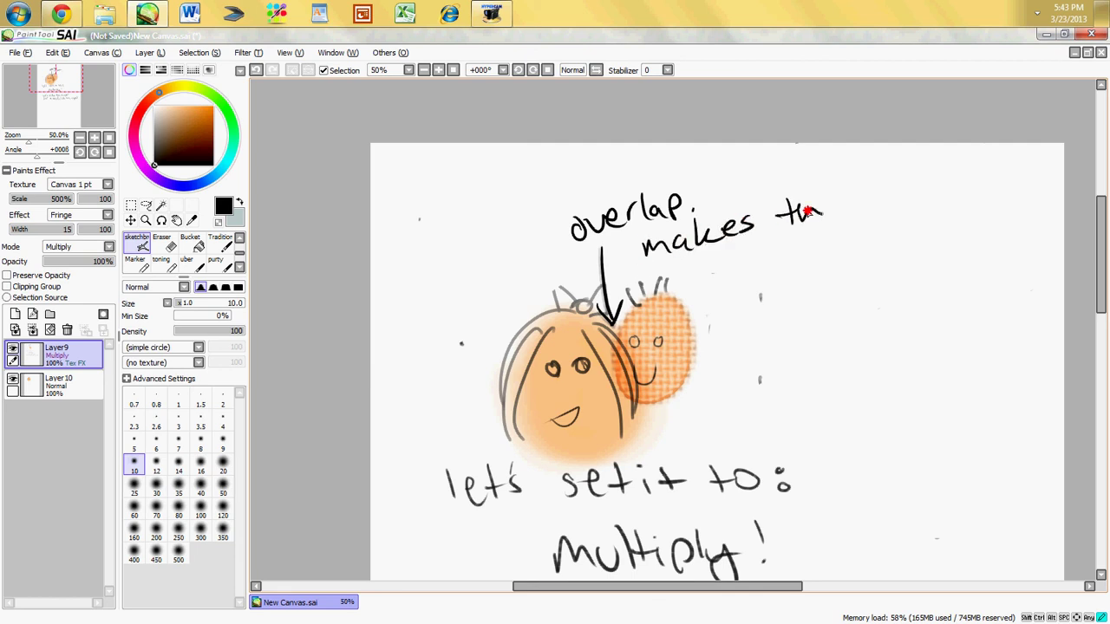
mouse_move(714, 264)
mouse_down()
mouse_move(835, 235)
mouse_move(865, 257)
mouse_move(895, 228)
mouse_up()
drag(894, 234, 908, 213)
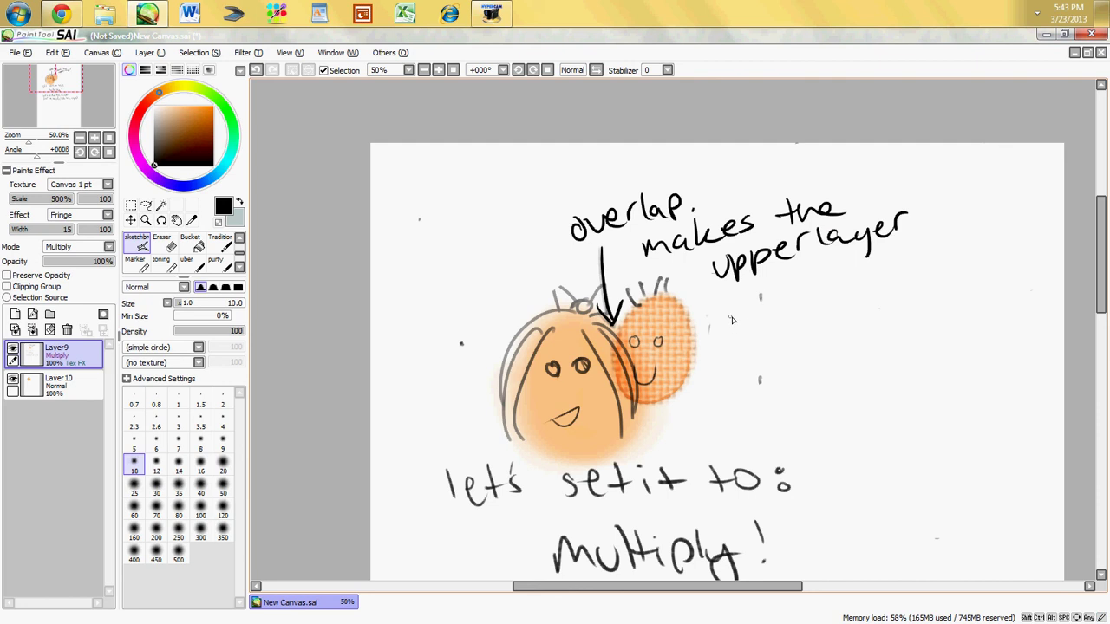
drag(744, 318, 962, 266)
drag(779, 366, 821, 353)
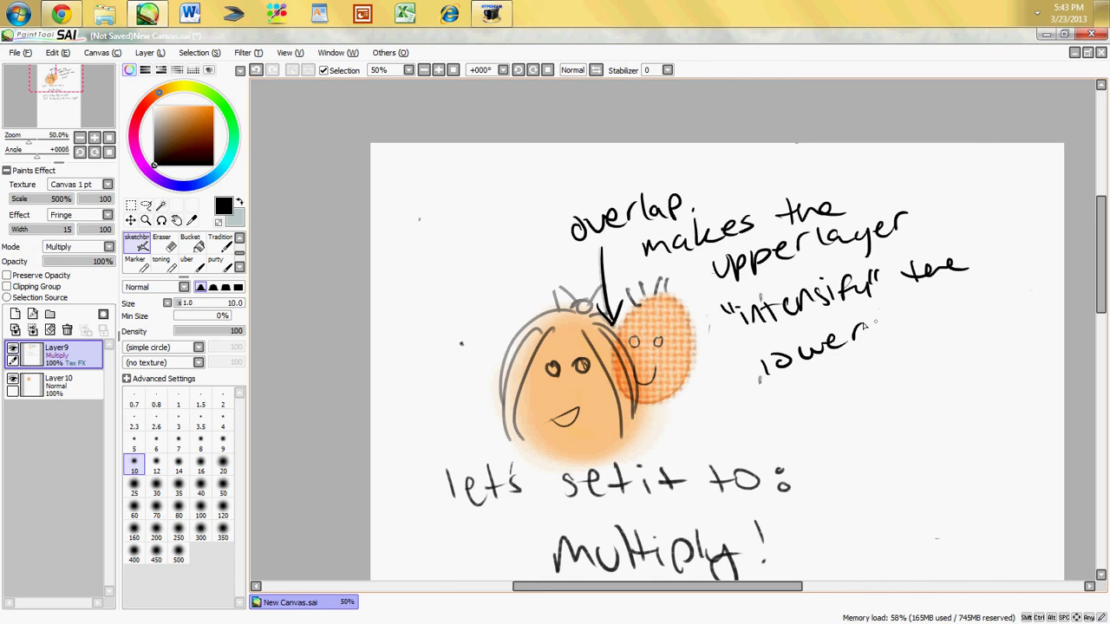
drag(887, 310, 920, 322)
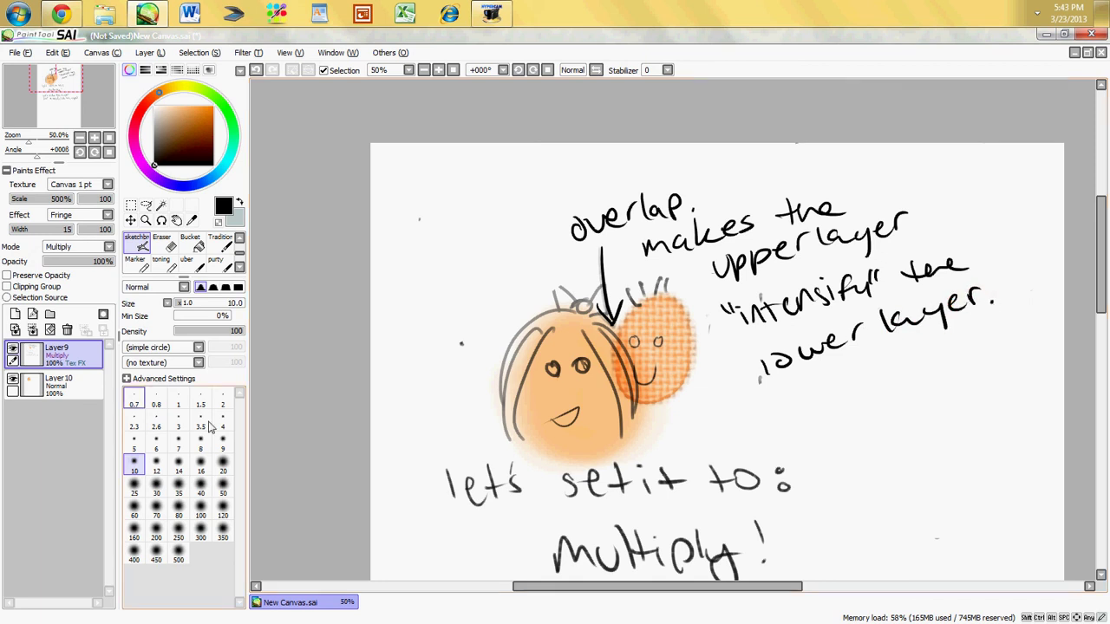
Step: Delete Layer10 with the potatette drawing
click(19, 384)
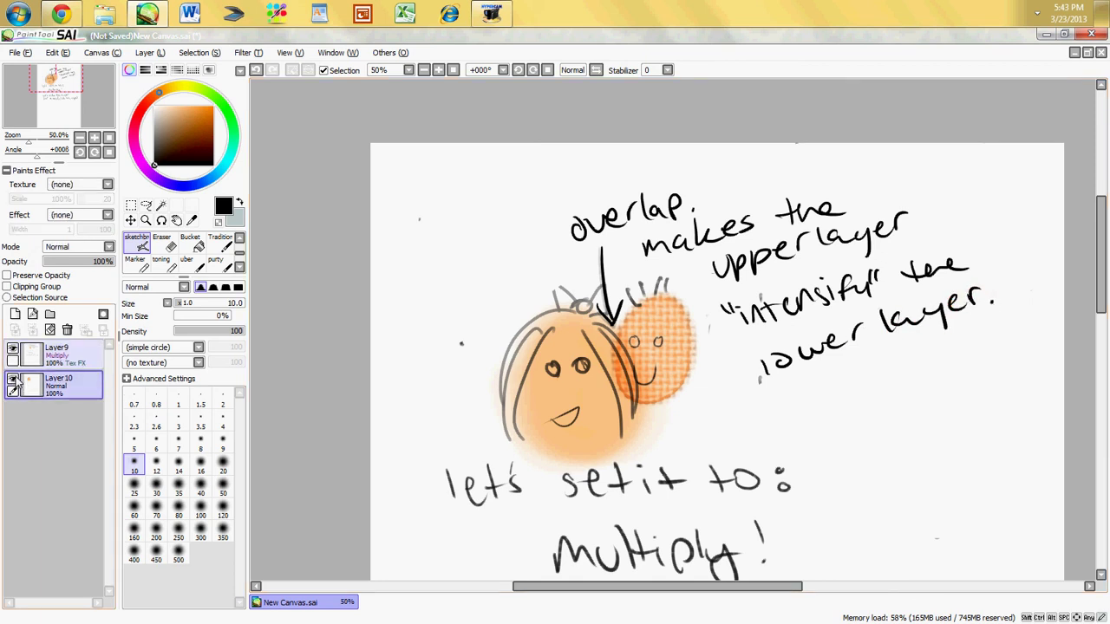
click(45, 354)
click(48, 384)
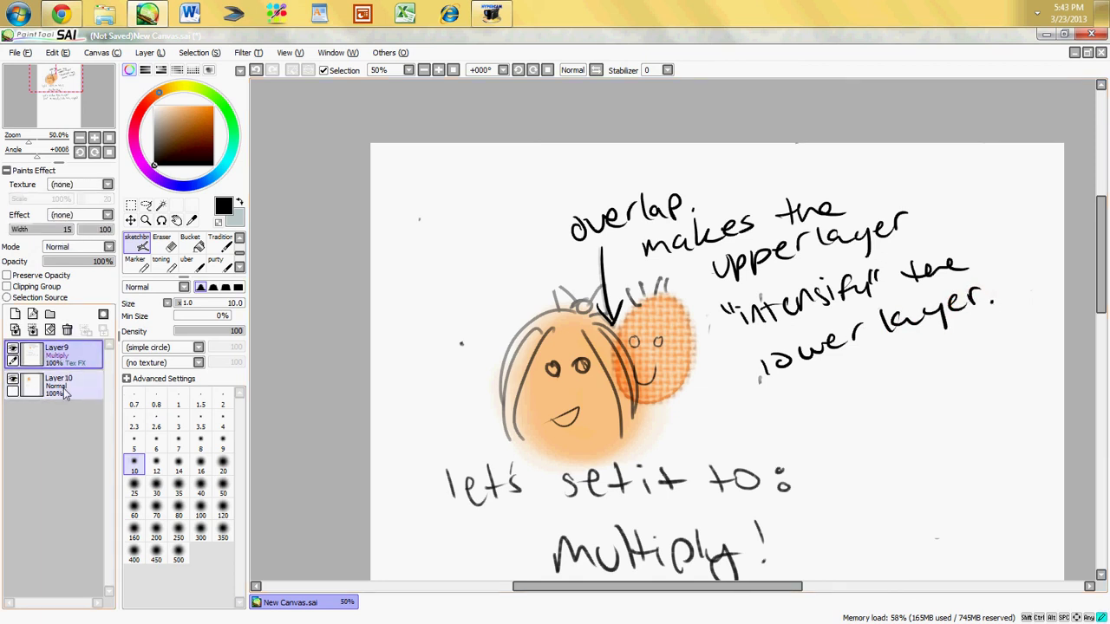
click(69, 332)
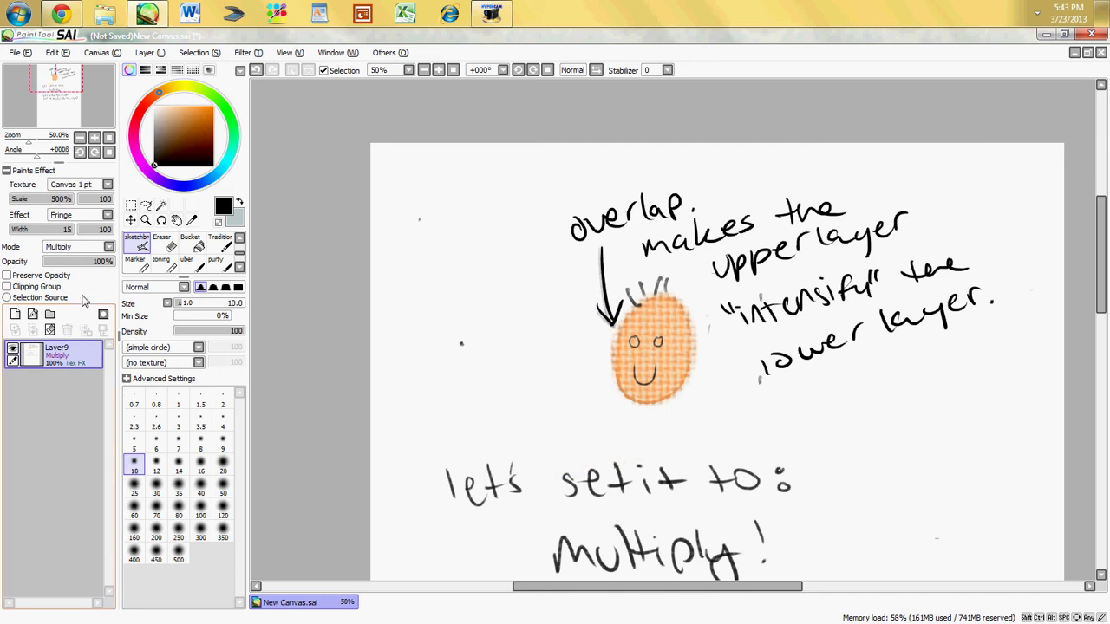
Step: Erase the overlap arrow and its handwritten explanation around the textured potato
click(162, 243)
mouse_move(602, 325)
mouse_down()
mouse_move(662, 300)
mouse_move(644, 225)
mouse_move(743, 225)
mouse_move(835, 248)
mouse_move(798, 277)
mouse_move(789, 359)
mouse_up()
click(135, 263)
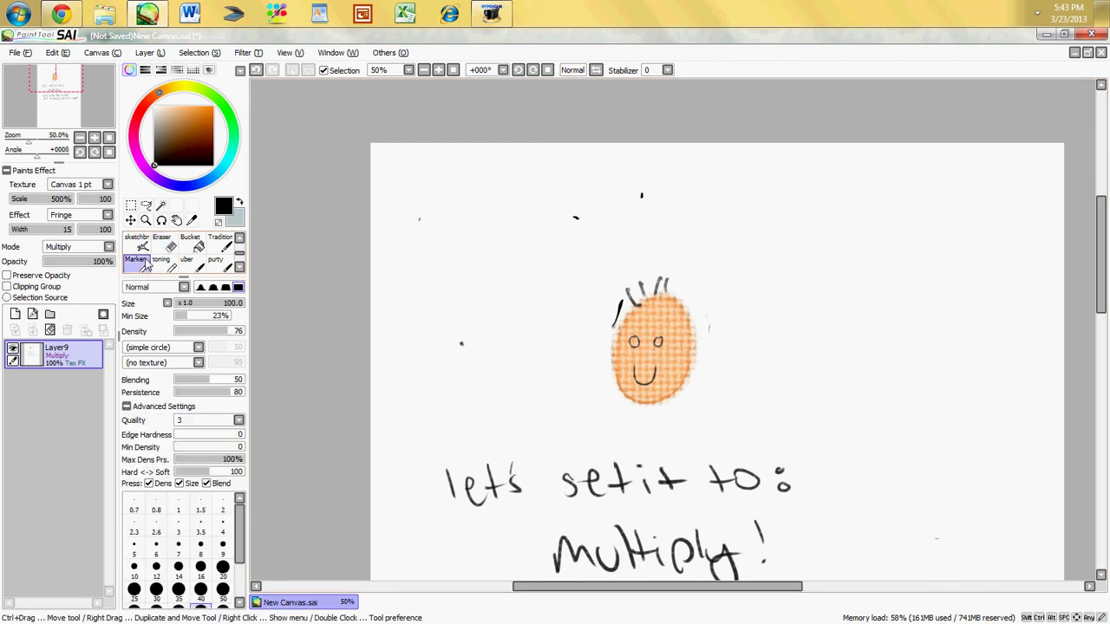
Step: Handwrite "sorry potatoe, i deleted your GF" above the textured potato with the sketch brush
click(144, 245)
drag(401, 175, 388, 199)
drag(419, 181, 462, 166)
drag(466, 169, 488, 174)
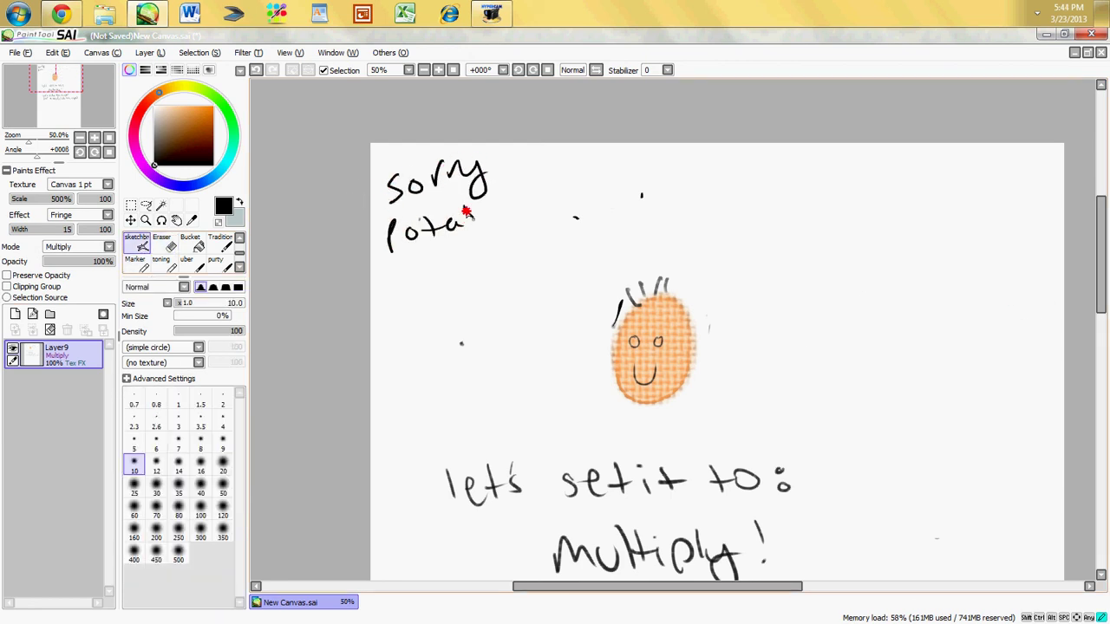
drag(501, 209, 518, 210)
drag(528, 207, 524, 221)
drag(401, 276, 403, 297)
drag(429, 268, 427, 287)
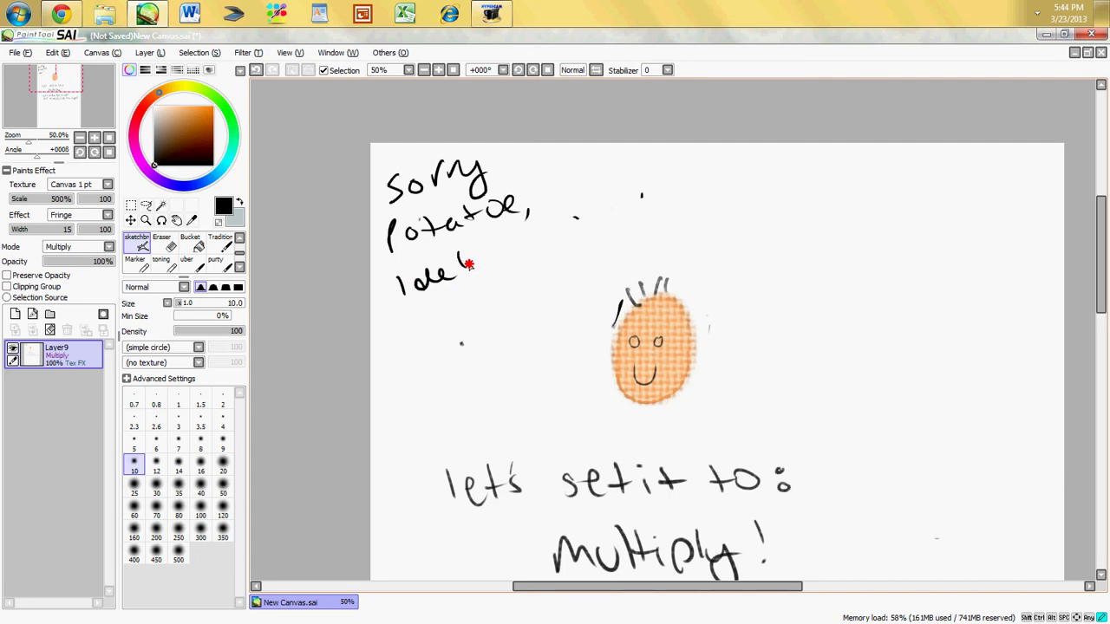
drag(505, 250, 517, 252)
drag(531, 244, 525, 250)
drag(571, 220, 646, 193)
mouse_move(607, 236)
mouse_down()
mouse_move(595, 248)
mouse_move(634, 224)
mouse_up()
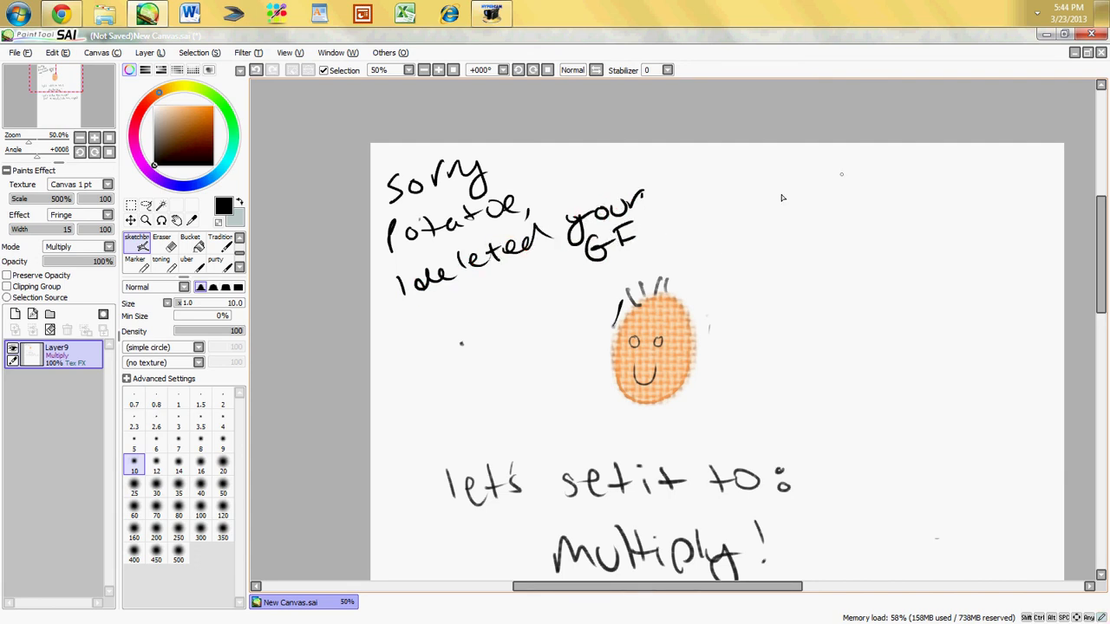
Step: Erase the handwritten "let's set it to: Multiply!" text and the lines beneath it, below the textured potato
scroll(1088, 277, down, 2)
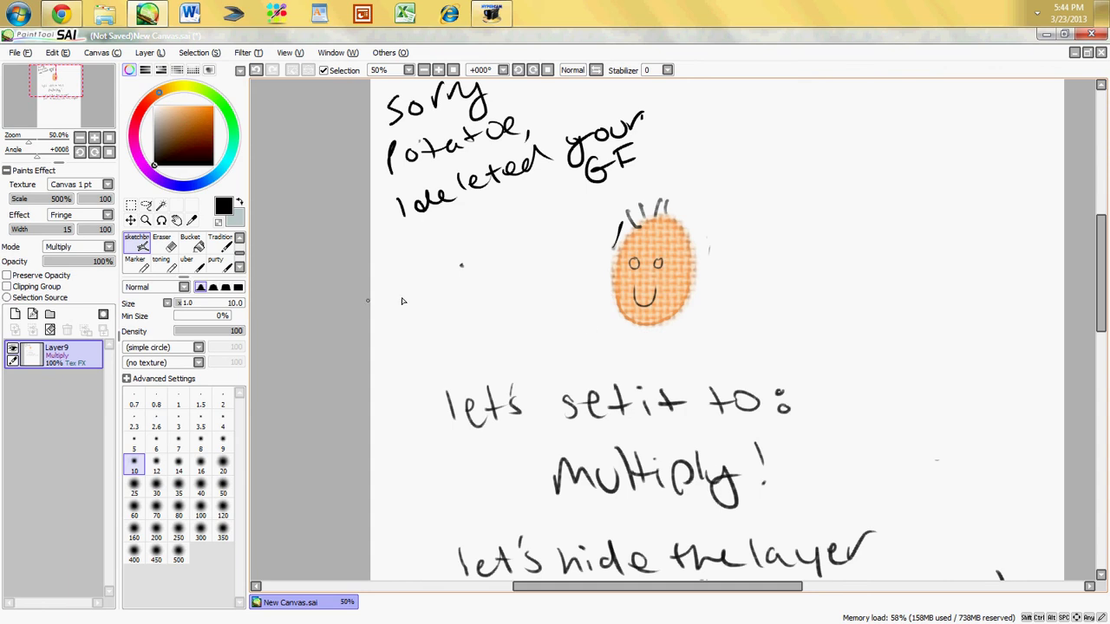
click(161, 245)
mouse_move(446, 403)
mouse_down()
mouse_move(738, 421)
mouse_move(626, 503)
mouse_move(818, 526)
mouse_move(664, 599)
mouse_move(897, 411)
mouse_move(945, 353)
mouse_up()
drag(1097, 278, 1097, 329)
mouse_move(997, 423)
mouse_down()
mouse_move(859, 409)
mouse_move(558, 416)
mouse_up()
drag(1099, 307, 1100, 264)
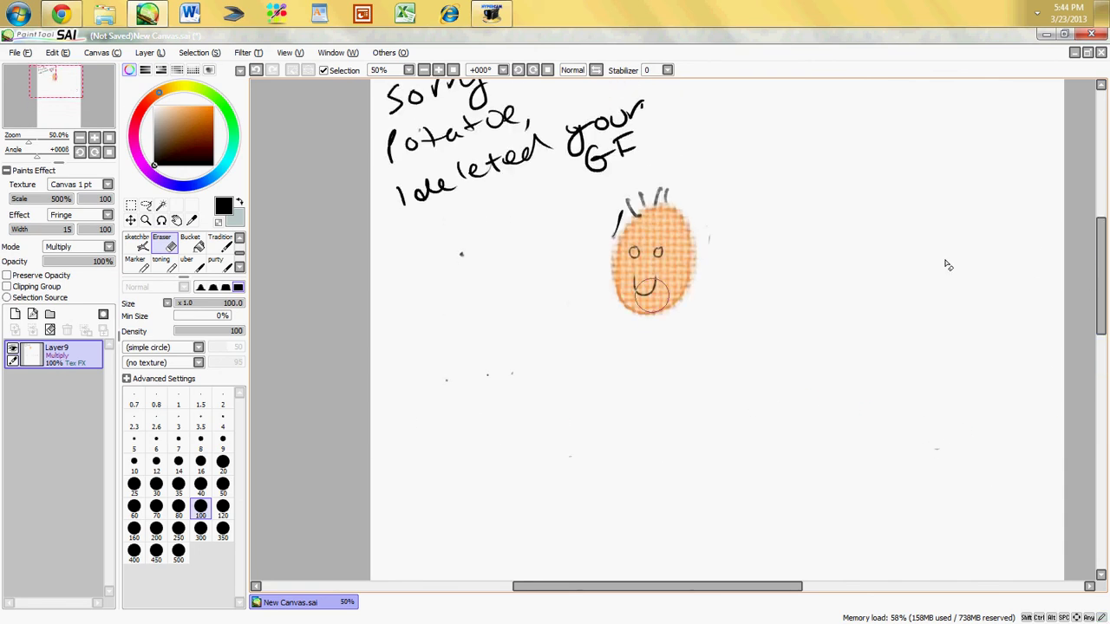
Step: Handwrite "Now: The only other (really) important one, overlay!" in black below the potato with the sketch brush
click(137, 244)
mouse_move(501, 397)
mouse_down()
mouse_move(540, 416)
mouse_move(572, 415)
mouse_up()
mouse_move(581, 401)
mouse_down()
mouse_move(595, 418)
mouse_move(617, 400)
mouse_up()
drag(626, 379, 656, 413)
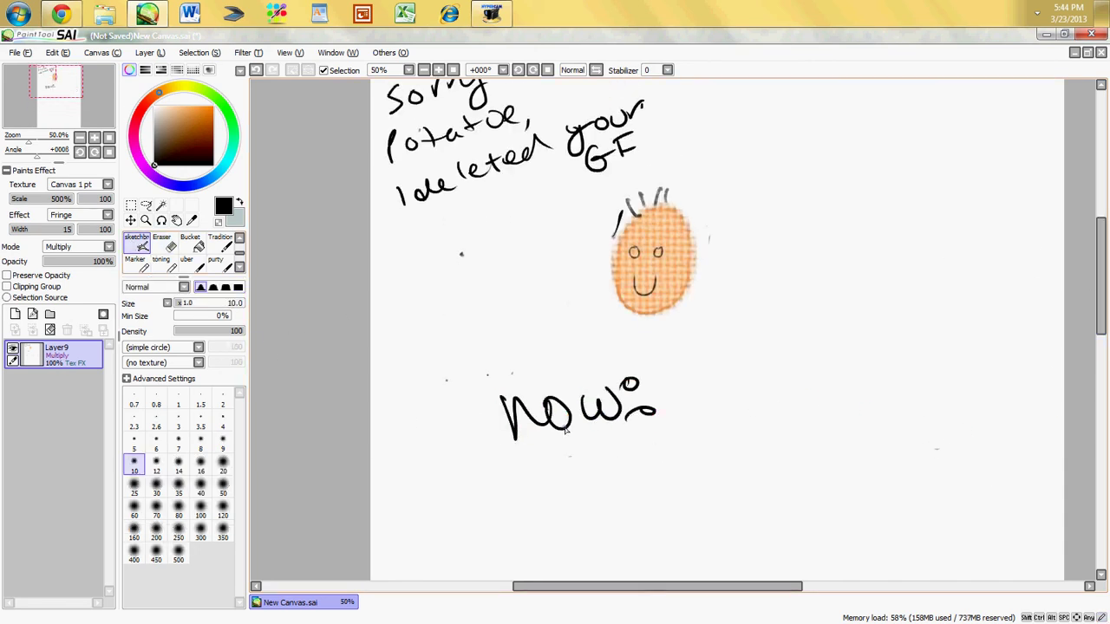
click(58, 252)
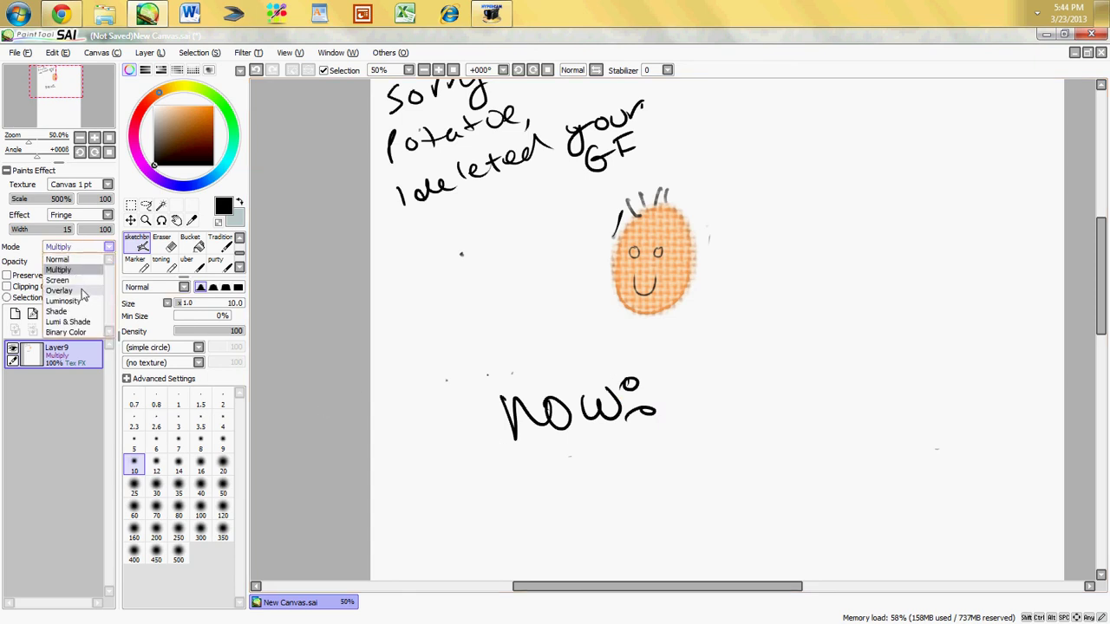
click(288, 358)
mouse_move(526, 469)
mouse_down()
mouse_move(555, 465)
mouse_move(546, 492)
mouse_up()
mouse_move(564, 468)
mouse_down()
mouse_move(661, 463)
mouse_move(707, 471)
mouse_move(734, 456)
mouse_move(793, 453)
mouse_move(851, 460)
mouse_up()
mouse_move(560, 525)
mouse_down()
mouse_move(626, 534)
mouse_move(642, 514)
mouse_move(684, 522)
mouse_move(848, 509)
mouse_move(869, 490)
mouse_move(874, 500)
mouse_move(896, 483)
mouse_move(909, 494)
mouse_move(939, 468)
mouse_move(1010, 486)
mouse_up()
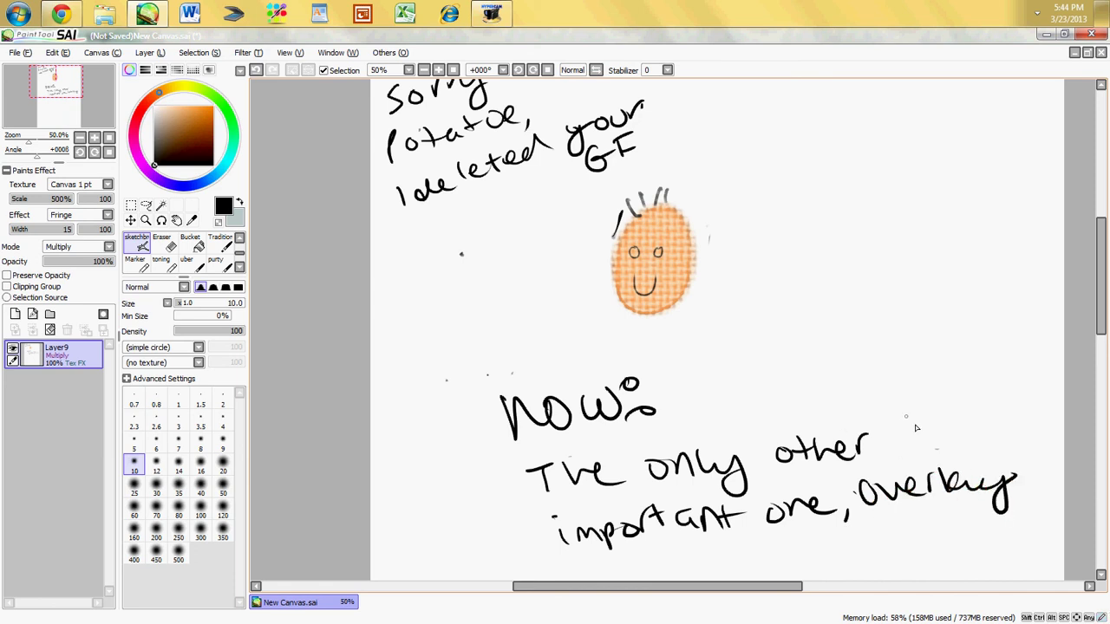
mouse_move(906, 414)
mouse_down()
mouse_move(906, 446)
mouse_move(926, 427)
mouse_move(963, 431)
mouse_up()
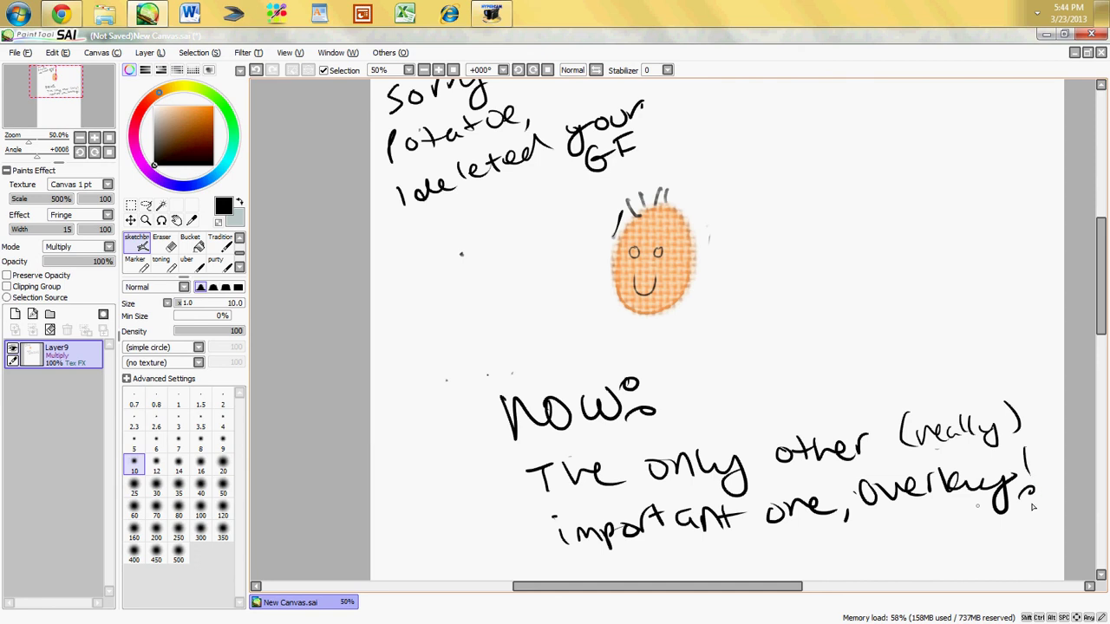
Step: Try the Overlay mode on Layer9, and set the layer's mode to Normal
click(99, 249)
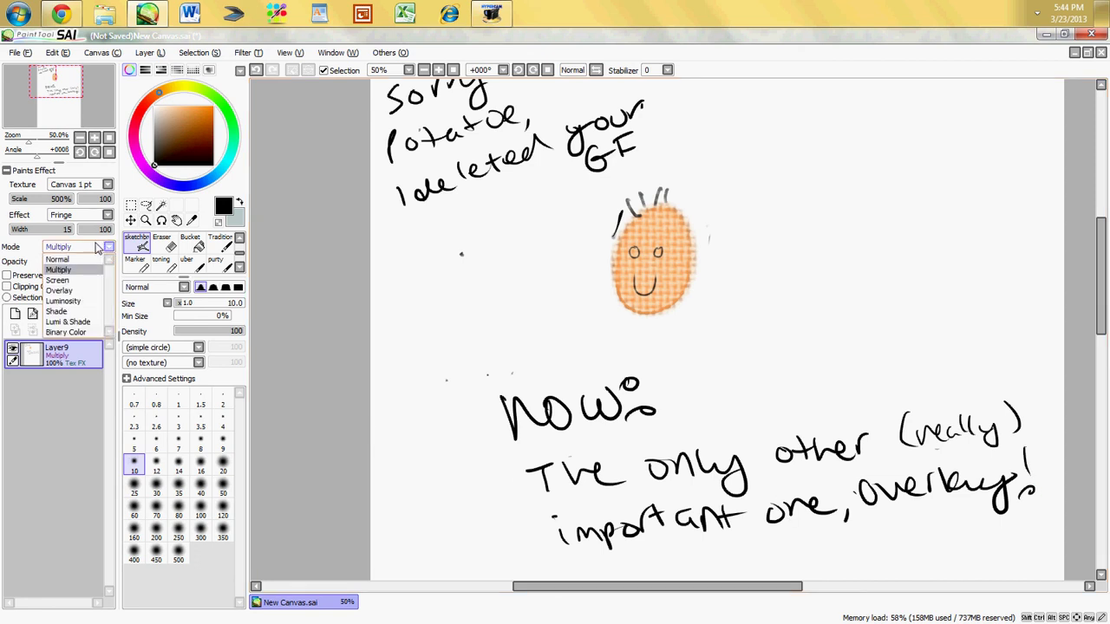
click(84, 297)
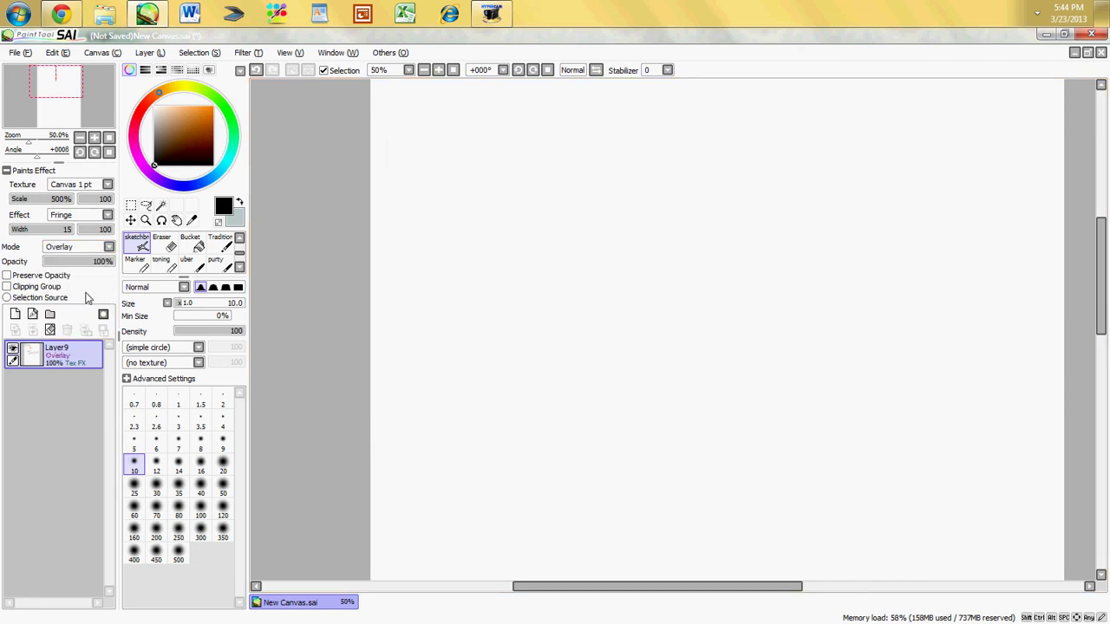
click(95, 245)
click(91, 259)
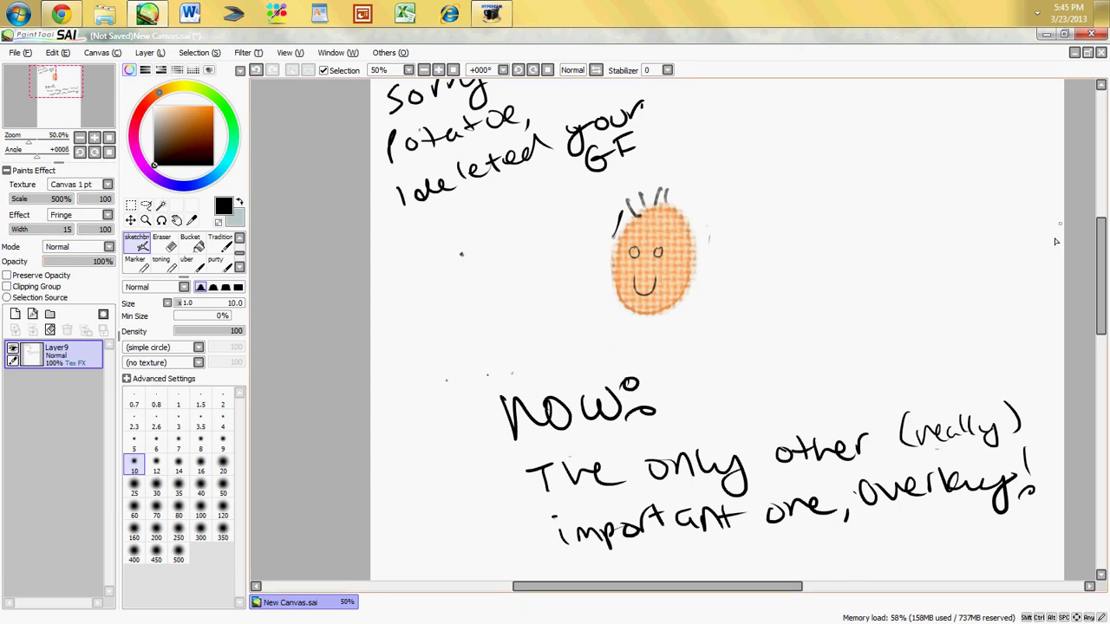
Step: Handwrite "Let's make a layer below 1st." under the overlay sentence
scroll(670, 354, down, 5)
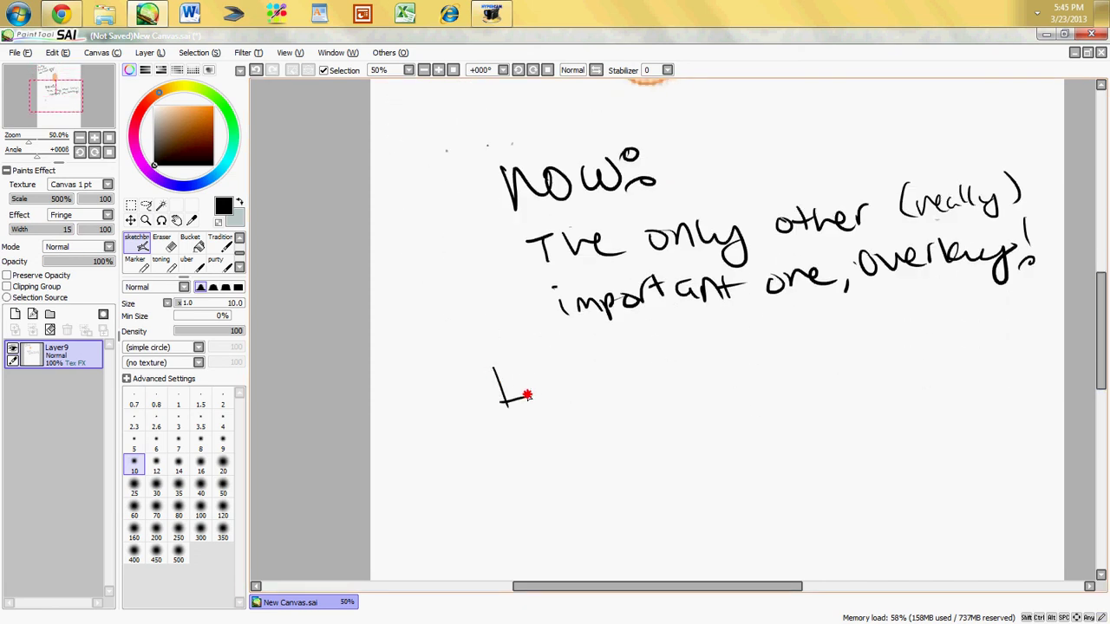
drag(531, 387, 548, 401)
mouse_move(555, 360)
mouse_down()
mouse_move(559, 399)
mouse_move(574, 395)
mouse_up()
drag(565, 358, 564, 369)
mouse_move(636, 395)
mouse_down()
mouse_move(648, 375)
mouse_move(668, 392)
mouse_up()
drag(692, 374, 682, 392)
drag(703, 366, 724, 384)
drag(730, 375, 805, 372)
mouse_move(815, 355)
mouse_down()
mouse_move(816, 372)
mouse_move(884, 382)
mouse_move(947, 333)
mouse_move(987, 343)
mouse_move(1003, 311)
mouse_move(1057, 323)
mouse_up()
drag(630, 431, 627, 459)
drag(666, 430, 647, 428)
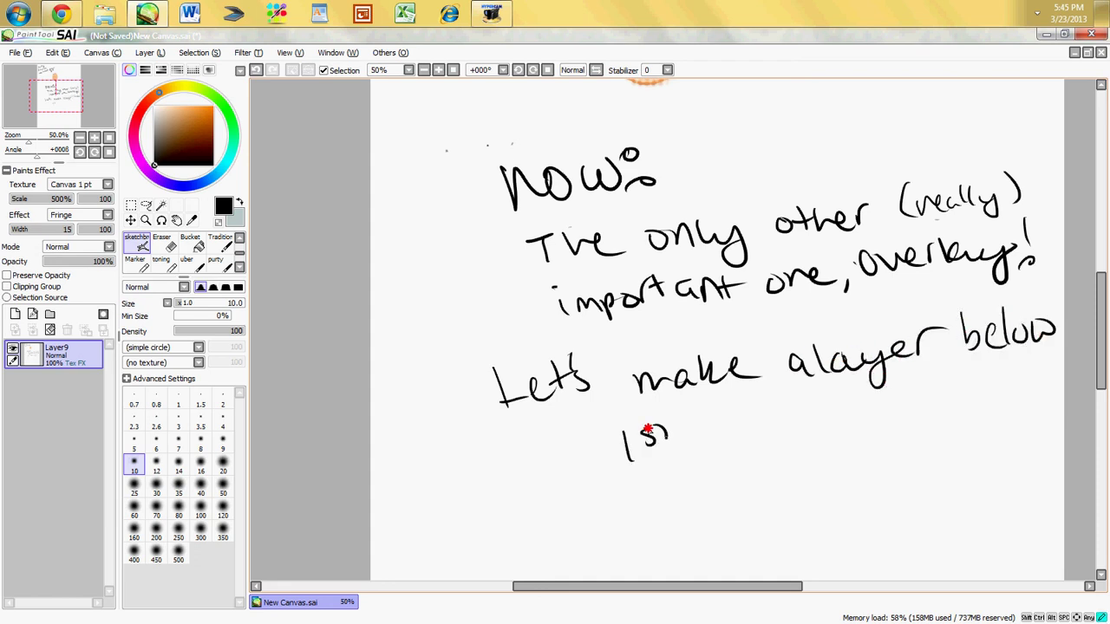
Step: Add a new layer below Layer9 and paint size 100 orange strokes on it behind the potato and the handwriting
click(15, 313)
drag(46, 362, 47, 390)
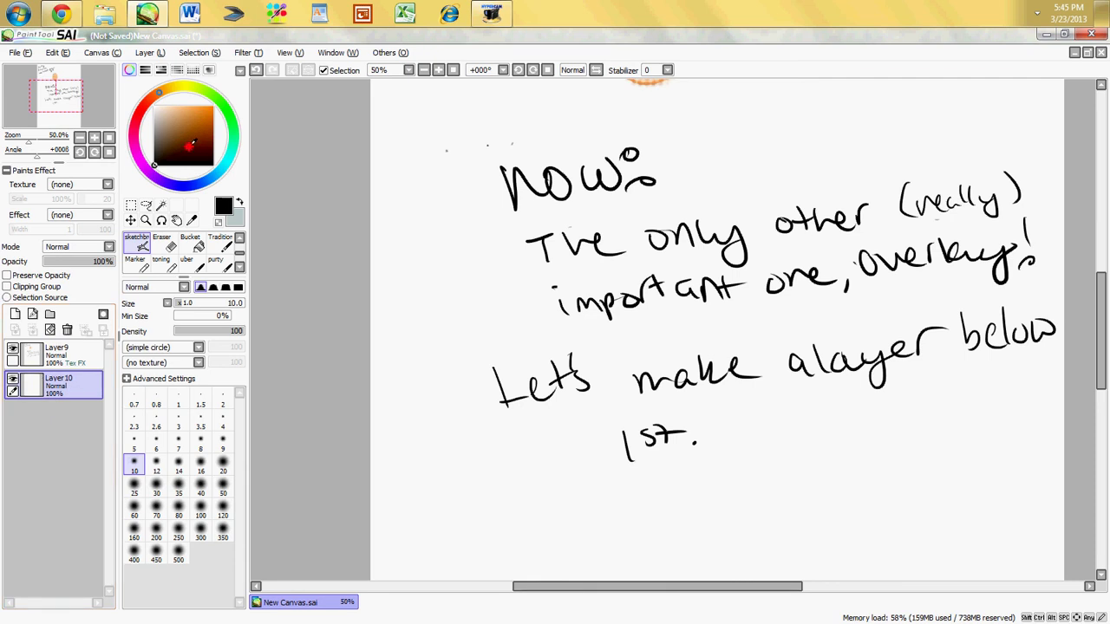
alt+click(648, 81)
drag(1102, 285, 1036, 243)
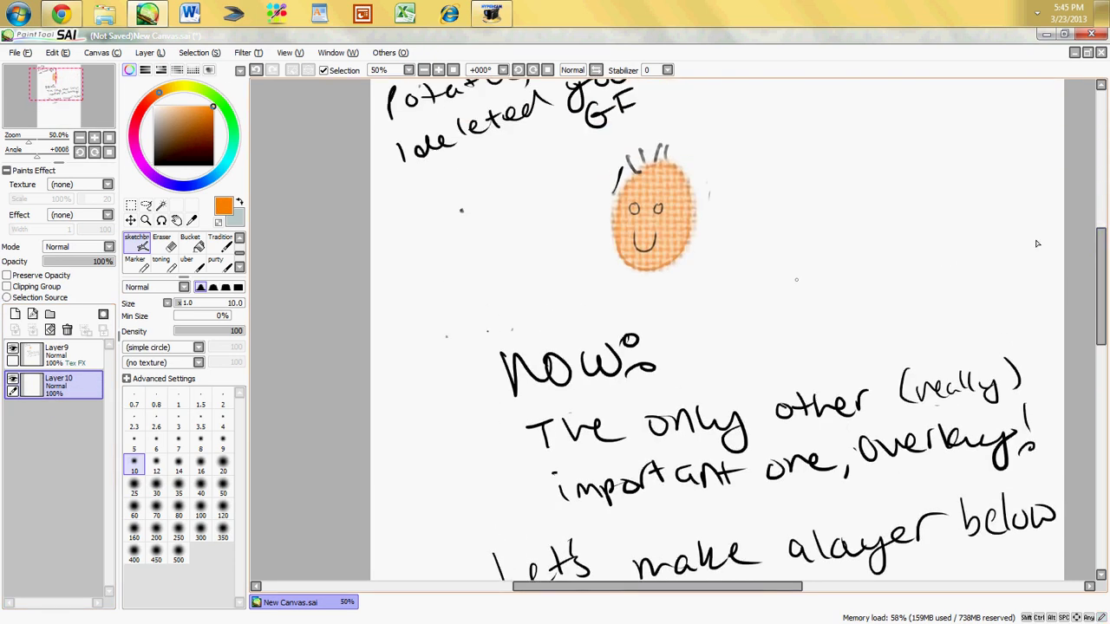
drag(673, 332, 694, 331)
mouse_move(555, 170)
mouse_down()
mouse_move(542, 167)
mouse_move(689, 217)
mouse_move(915, 178)
mouse_up()
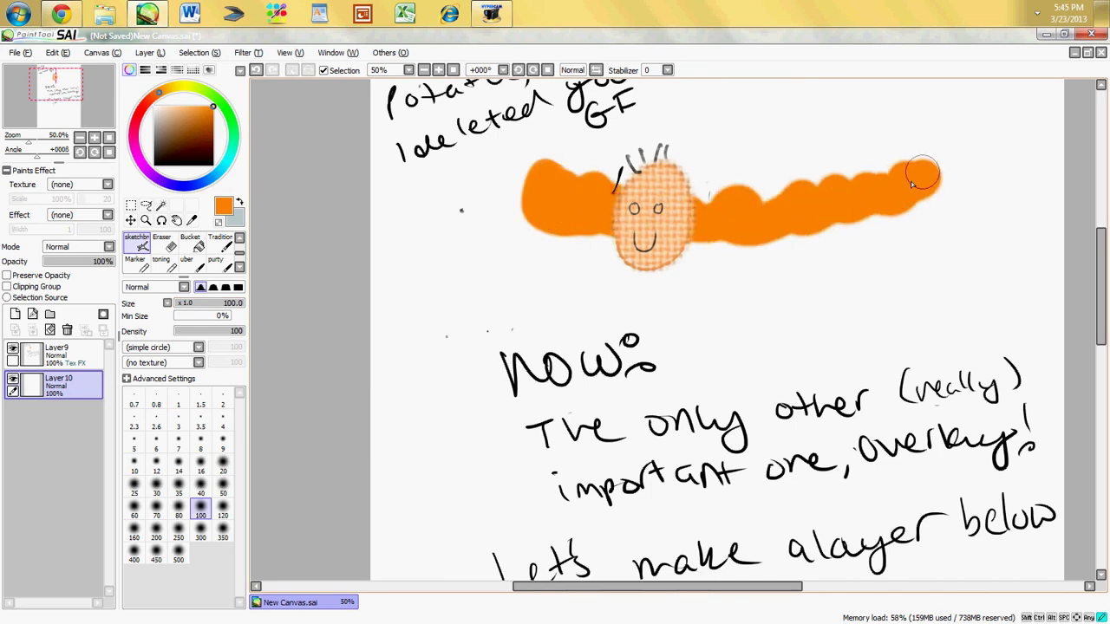
mouse_move(475, 391)
mouse_down()
mouse_move(536, 369)
mouse_move(699, 481)
mouse_move(919, 482)
mouse_up()
mouse_move(939, 523)
mouse_down()
mouse_move(756, 532)
mouse_move(611, 564)
mouse_move(473, 562)
mouse_up()
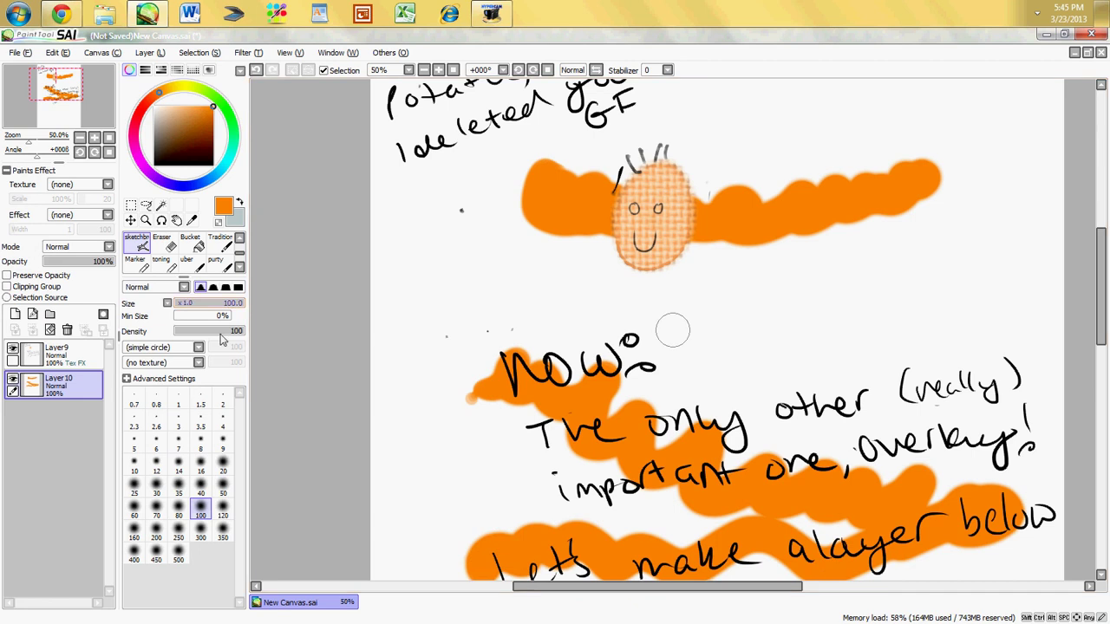
Step: Handwrite "And draw some stuff under it." in orange beside the potato with brush size 11
click(184, 305)
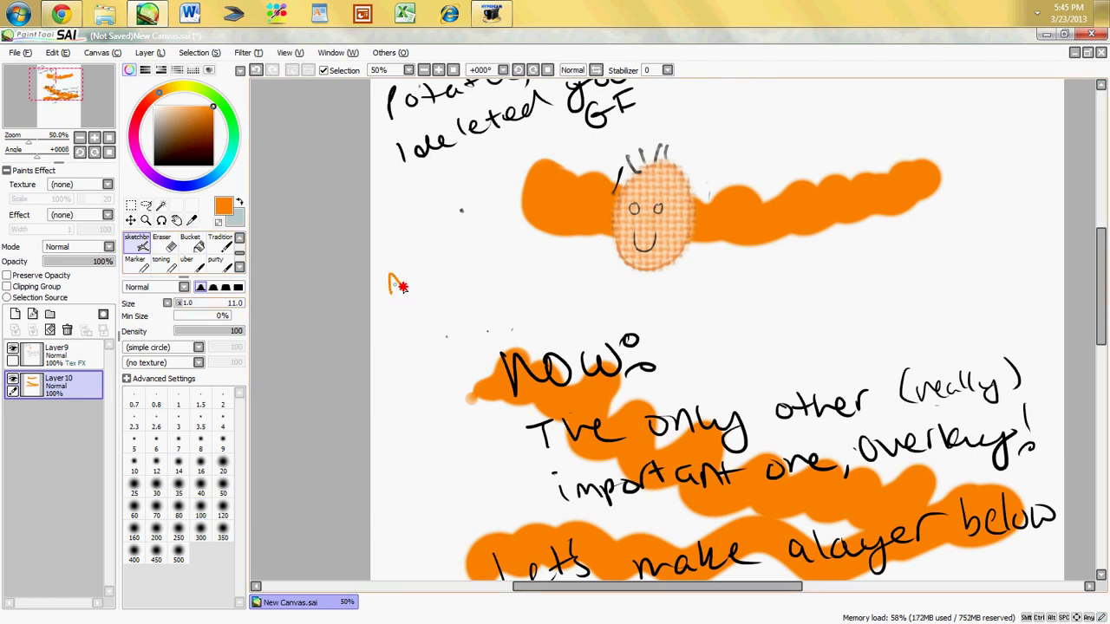
drag(403, 287, 423, 271)
drag(381, 316, 450, 293)
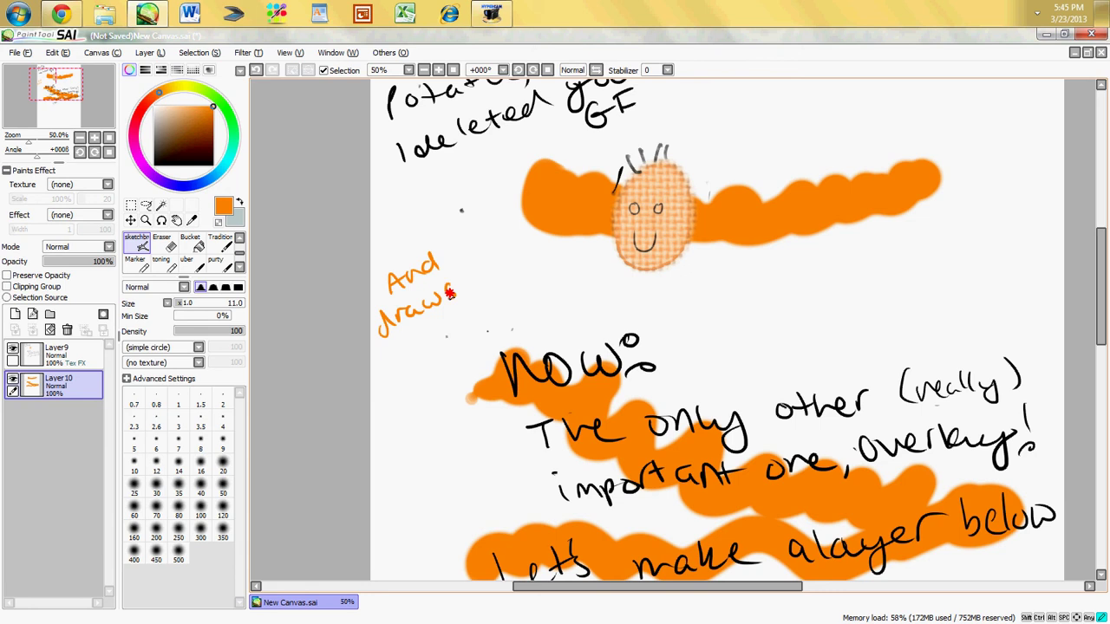
drag(399, 349, 435, 345)
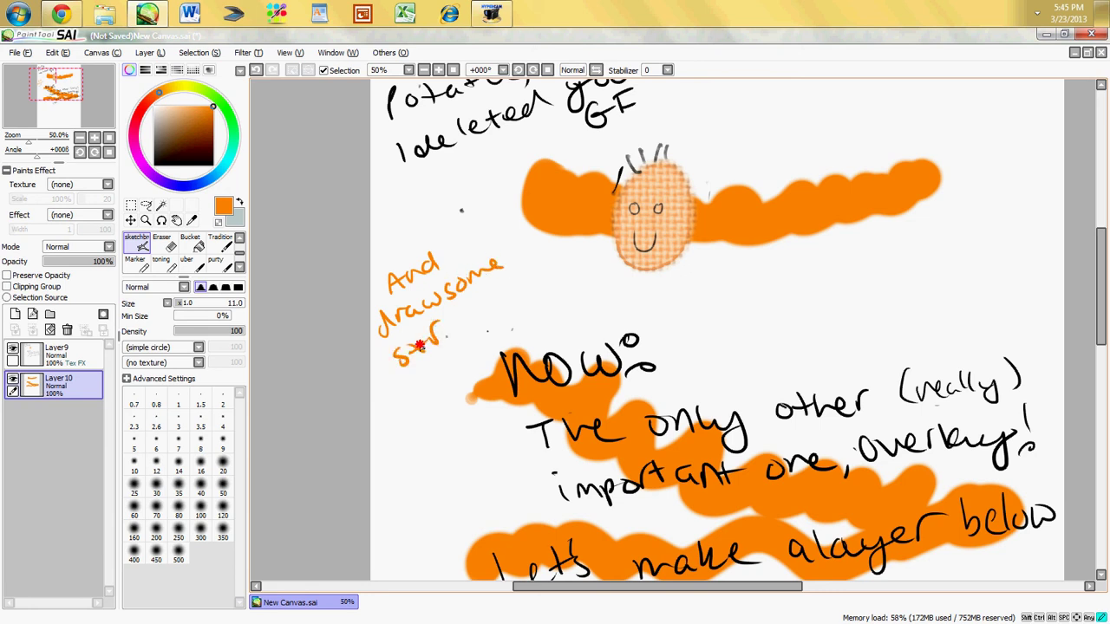
drag(494, 296, 524, 289)
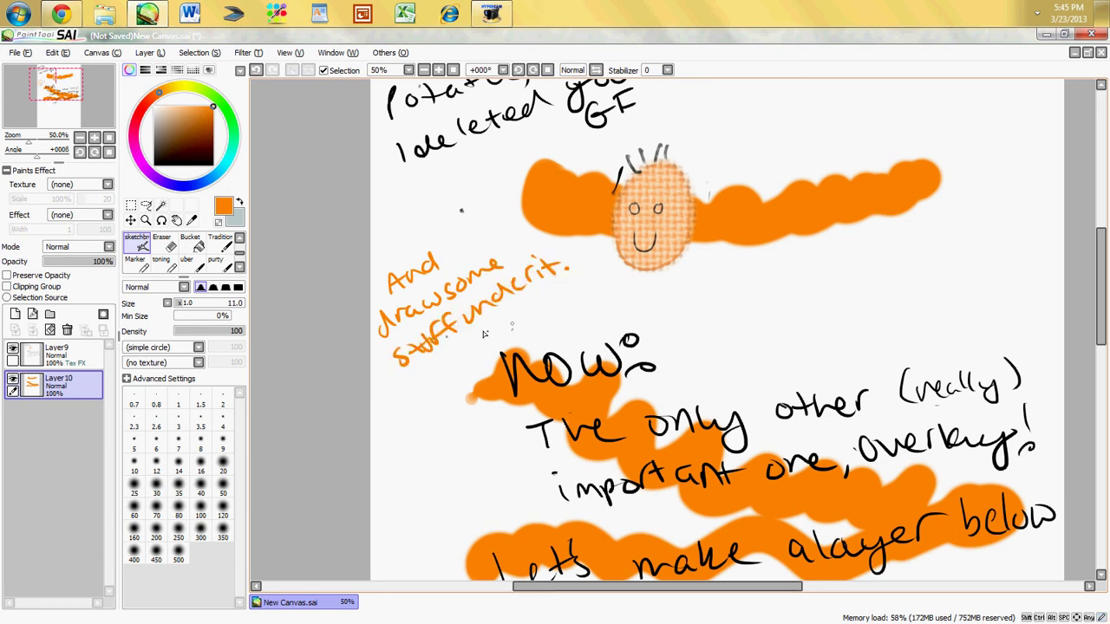
Step: Handwrite "Now, layer mode: overlay!" in orange between the upper stroke and the "Now:" text
drag(666, 336, 682, 314)
mouse_move(709, 319)
mouse_down()
mouse_move(763, 323)
mouse_move(854, 288)
mouse_move(966, 276)
mouse_move(1030, 253)
mouse_up()
mouse_move(801, 352)
mouse_down()
mouse_move(865, 344)
mouse_move(882, 319)
mouse_move(961, 319)
mouse_up()
Step: Set the layer mode of Layer9 to Overlay
click(56, 351)
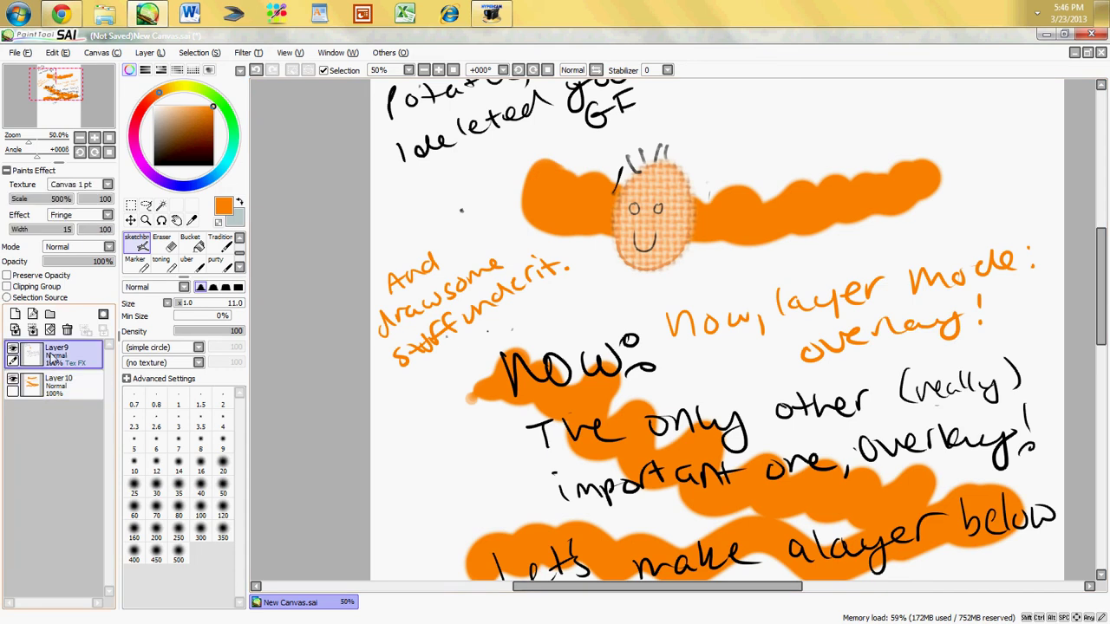
click(78, 246)
click(83, 292)
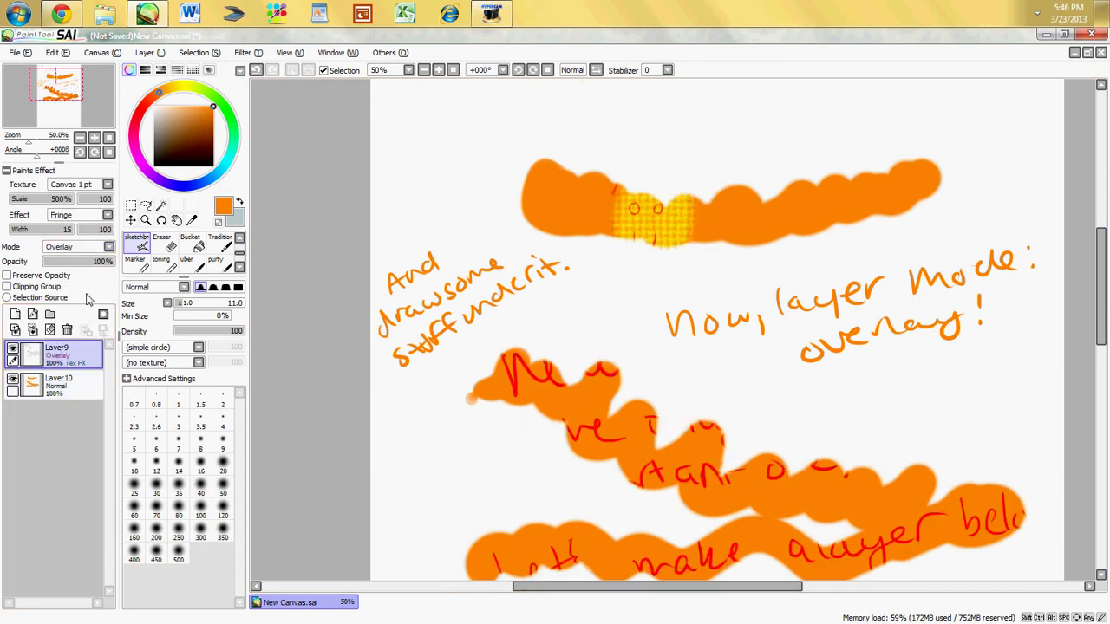
Step: On Layer10, handwrite "Whoa holy crap" in orange above the uppermost orange stroke
click(59, 382)
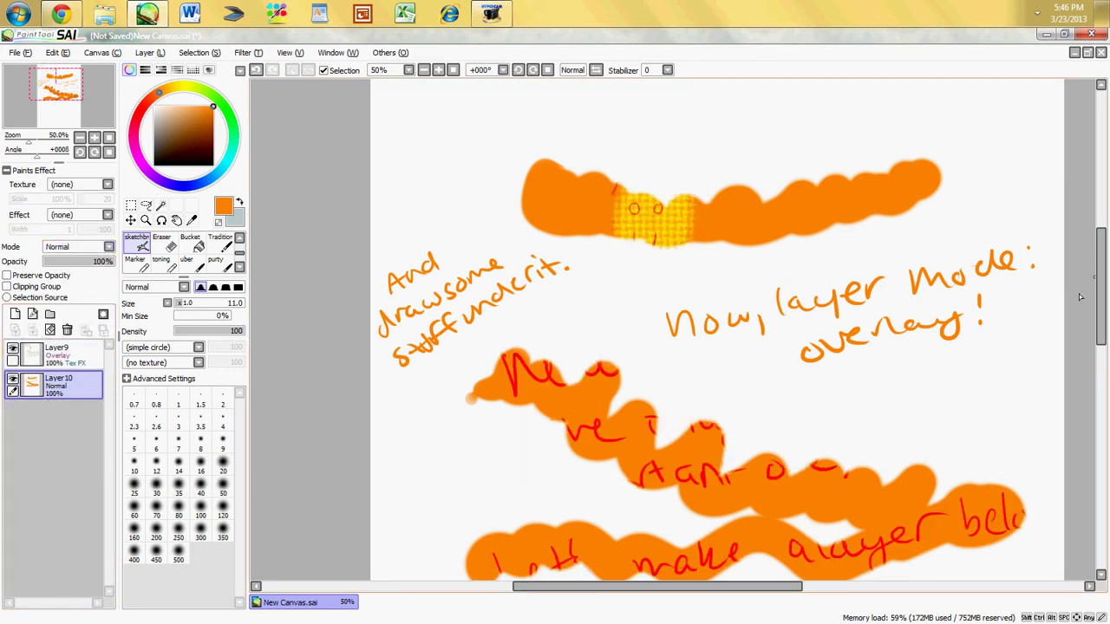
scroll(1080, 297, up, 3)
mouse_move(472, 156)
mouse_down()
mouse_move(507, 160)
mouse_move(542, 192)
mouse_move(562, 176)
mouse_up()
drag(591, 180, 611, 198)
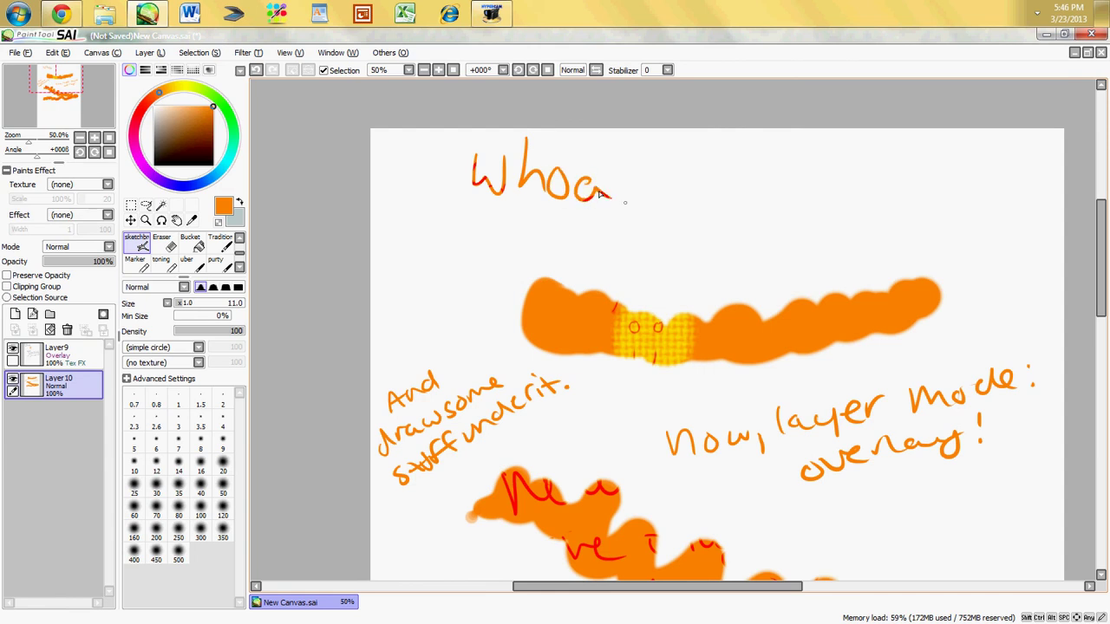
mouse_move(650, 149)
mouse_down()
mouse_move(685, 207)
mouse_move(696, 178)
mouse_up()
drag(709, 156, 713, 232)
drag(803, 177, 796, 203)
mouse_move(810, 201)
mouse_down()
mouse_move(839, 166)
mouse_move(865, 201)
mouse_up()
mouse_move(871, 178)
mouse_down()
mouse_move(867, 216)
mouse_move(893, 192)
mouse_up()
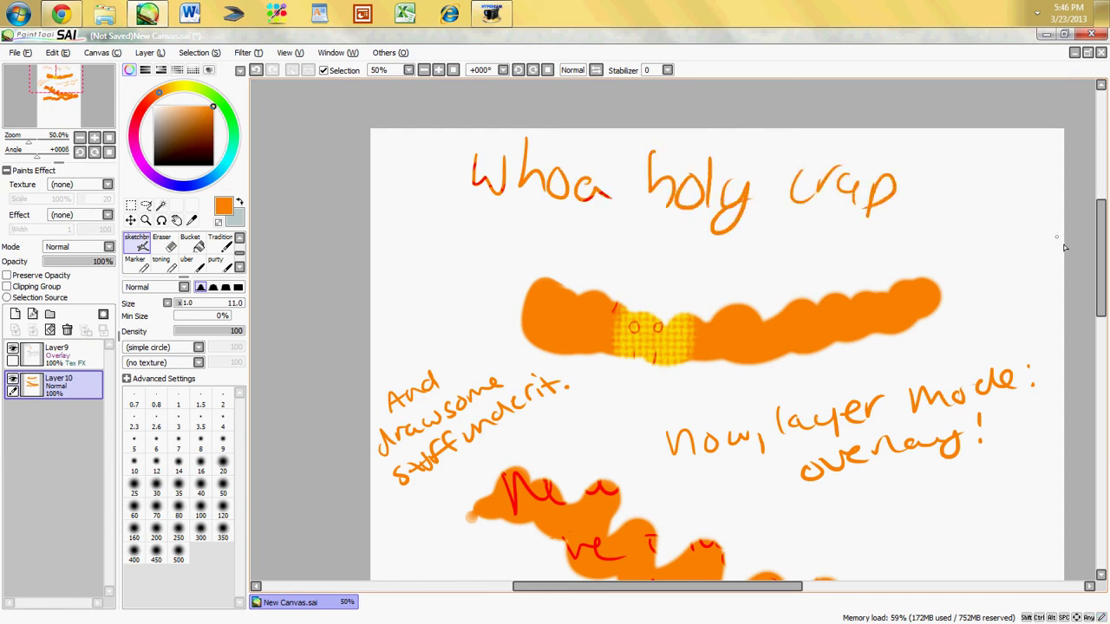
Step: Handwrite "Only some appeared!" in orange below the lowest orange stroke
scroll(1065, 248, down, 5)
drag(650, 429, 648, 432)
mouse_move(643, 458)
mouse_down()
mouse_move(674, 442)
mouse_move(696, 457)
mouse_up()
drag(704, 429, 731, 448)
mouse_move(774, 402)
mouse_down()
mouse_move(792, 416)
mouse_move(867, 390)
mouse_move(895, 404)
mouse_move(943, 374)
mouse_move(988, 382)
mouse_move(1062, 327)
mouse_up()
Step: Handwrite "It only shows up where you have something below it :D!" under the "Only some appeared!" line
mouse_move(495, 504)
mouse_down()
mouse_move(598, 519)
mouse_move(744, 507)
mouse_move(803, 482)
mouse_move(957, 469)
mouse_move(1003, 446)
mouse_move(1041, 447)
mouse_up()
drag(1100, 340, 1100, 375)
mouse_move(549, 448)
mouse_down()
mouse_move(571, 490)
mouse_move(657, 439)
mouse_move(848, 418)
mouse_move(948, 373)
mouse_move(1049, 412)
mouse_up()
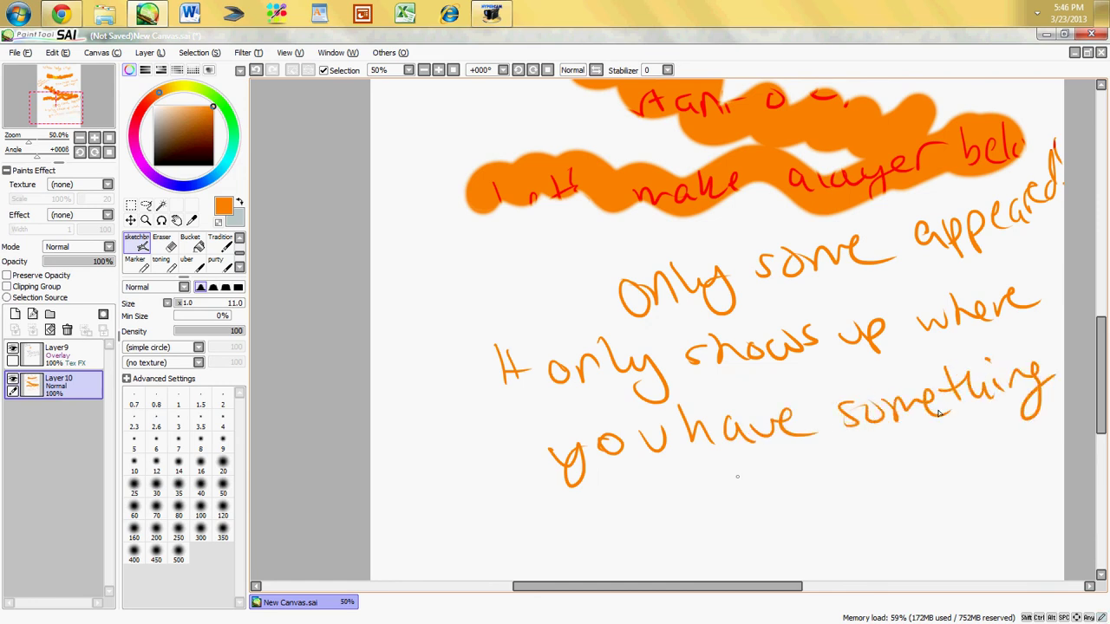
mouse_move(580, 504)
mouse_down()
mouse_move(595, 515)
mouse_move(789, 493)
mouse_up()
drag(850, 464, 857, 493)
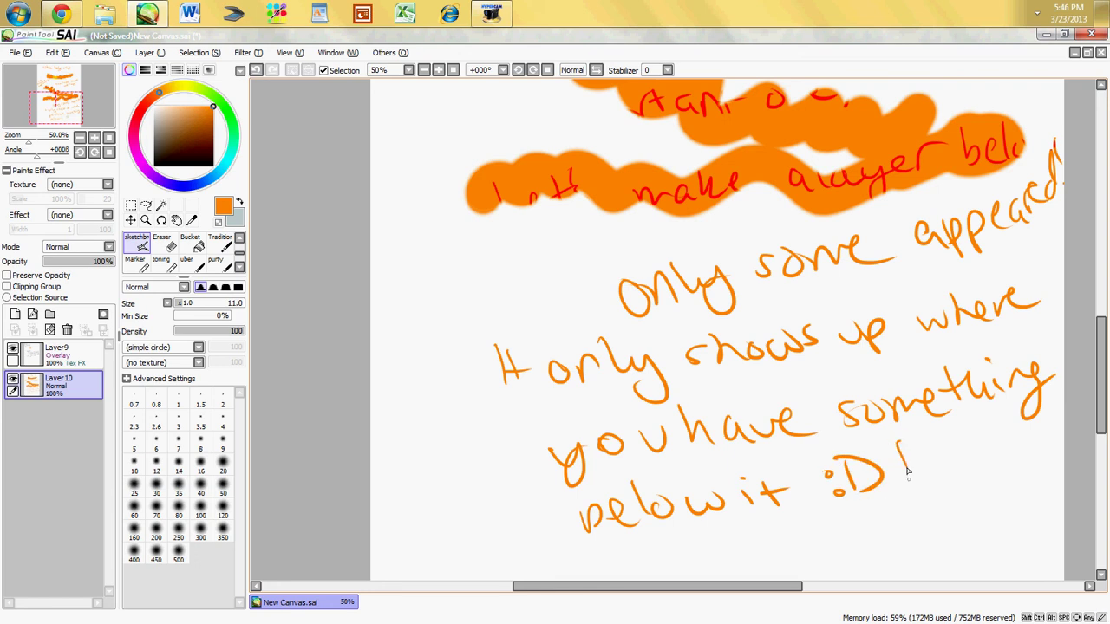
click(907, 482)
drag(916, 438, 911, 466)
Step: Handwrite "HOLY CRAP" in orange capitals beside the start of the uppermost orange stroke
mouse_move(1100, 347)
mouse_down()
mouse_move(1104, 281)
mouse_move(1097, 364)
mouse_move(1097, 288)
mouse_up()
drag(394, 122, 383, 164)
mouse_move(407, 99)
mouse_down()
mouse_move(406, 160)
mouse_move(447, 115)
mouse_up()
mouse_move(450, 102)
mouse_down()
mouse_move(452, 118)
mouse_move(475, 131)
mouse_up()
drag(477, 91, 490, 111)
mouse_move(502, 80)
mouse_down()
mouse_move(472, 173)
mouse_move(496, 165)
mouse_up()
drag(501, 128, 502, 149)
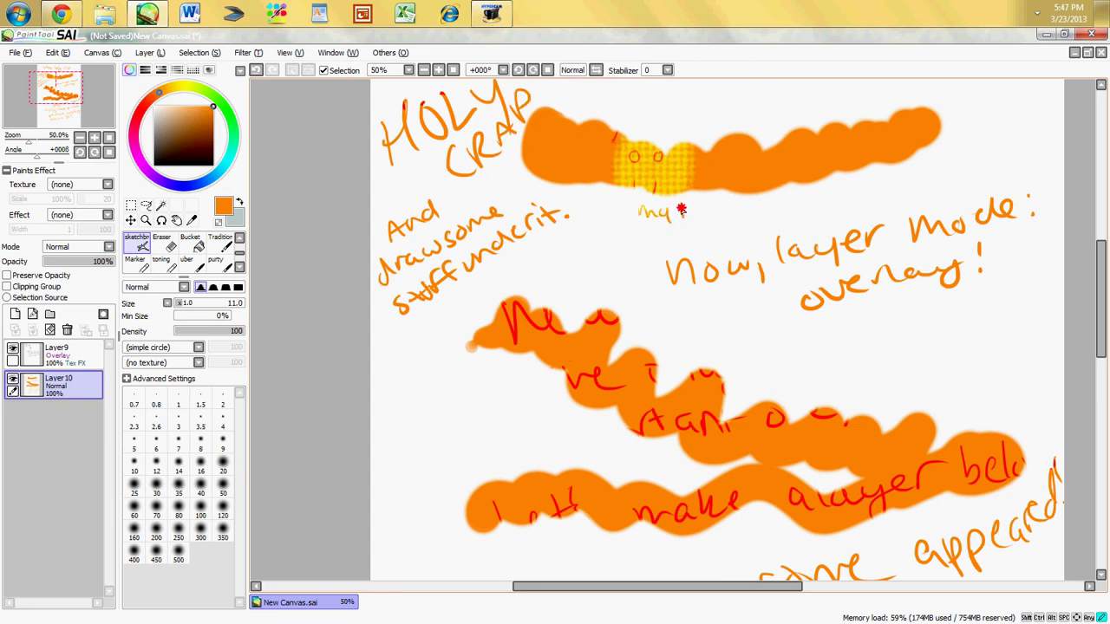
Step: Handwrite "my poor potatoe looks sick" in small orange letters just under the overlaid potato
drag(696, 207, 694, 209)
drag(705, 207, 703, 208)
drag(711, 210, 718, 206)
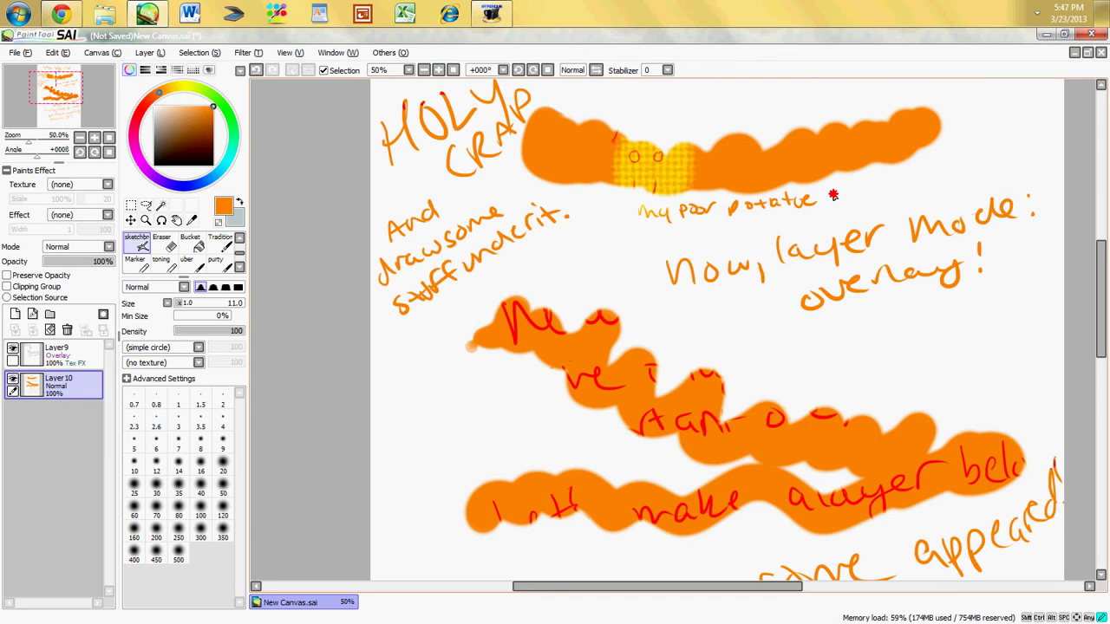
drag(907, 179, 902, 189)
drag(924, 173, 918, 187)
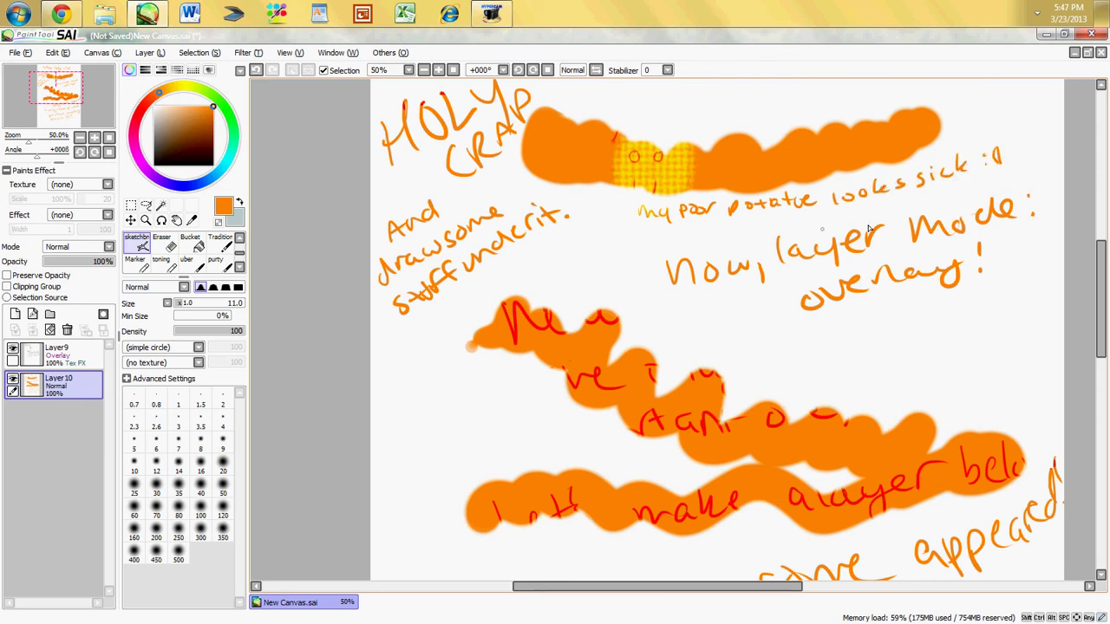
Step: Delete Layer10 with the orange strokes and set the mode of Layer9 to Normal
click(56, 351)
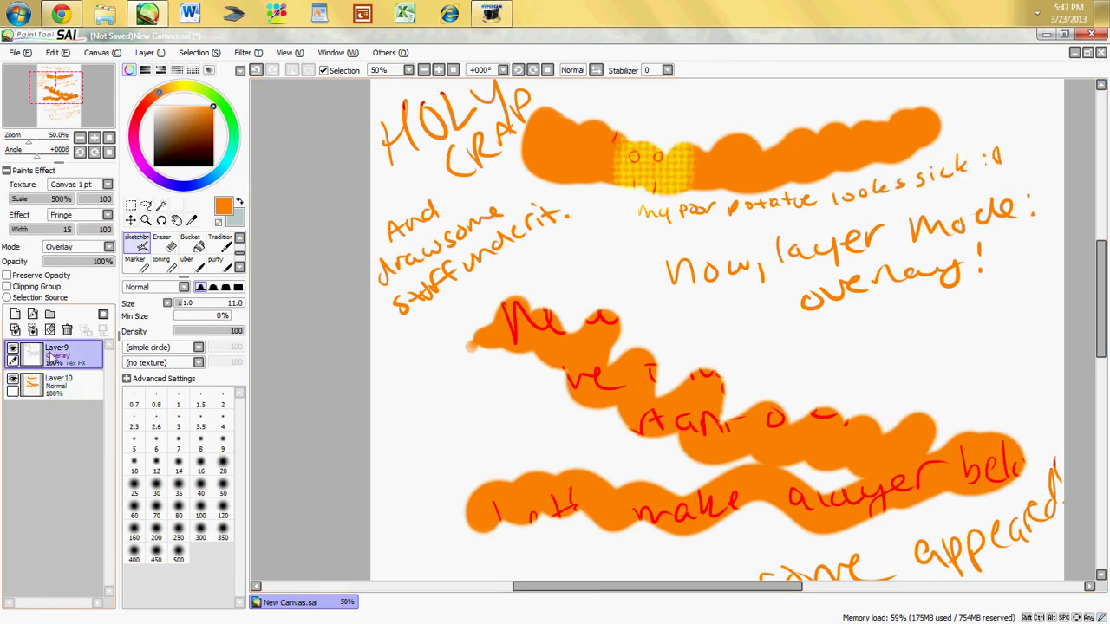
click(57, 380)
click(67, 330)
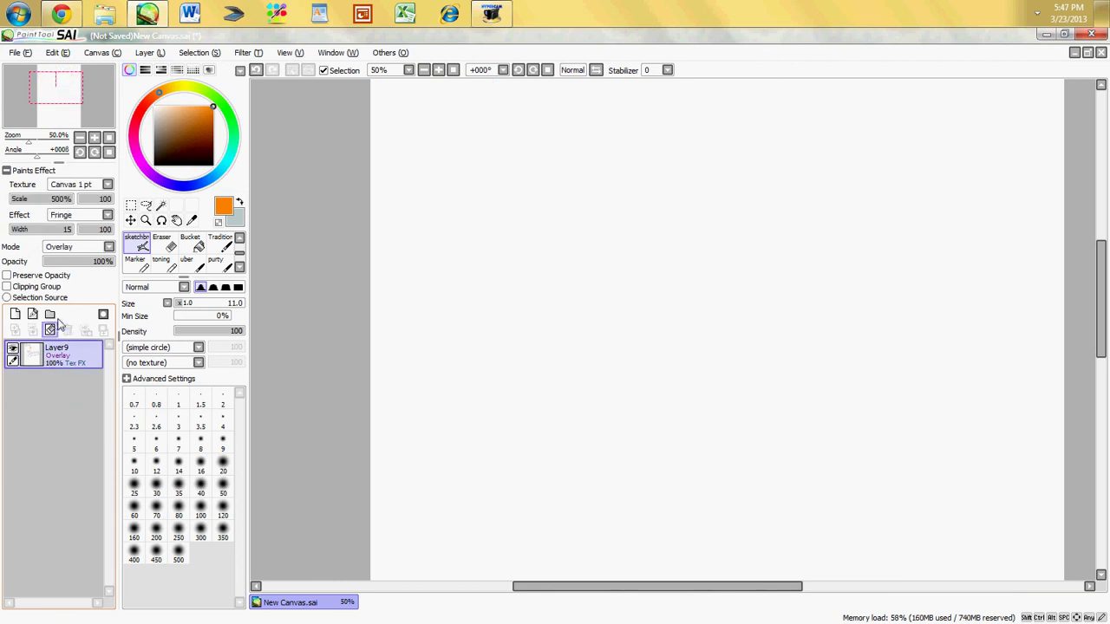
click(78, 247)
click(73, 257)
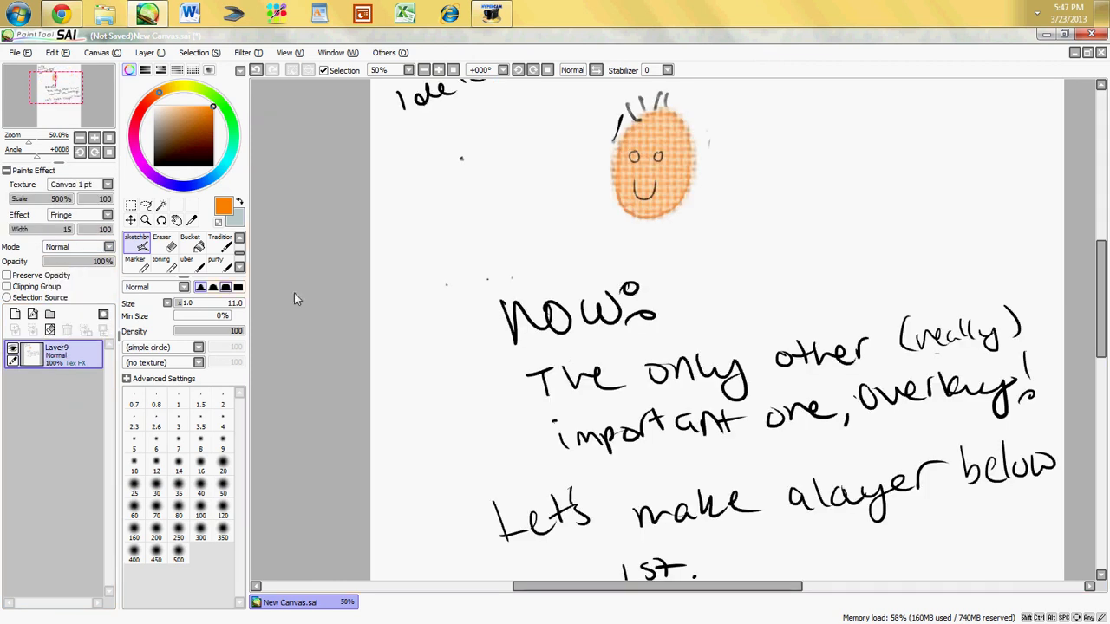
Step: Erase all the black handwriting around the textured potato on Layer9
click(192, 244)
click(162, 241)
mouse_move(502, 317)
mouse_down()
mouse_move(775, 298)
mouse_move(929, 359)
mouse_move(559, 538)
mouse_move(829, 489)
mouse_move(471, 231)
mouse_up()
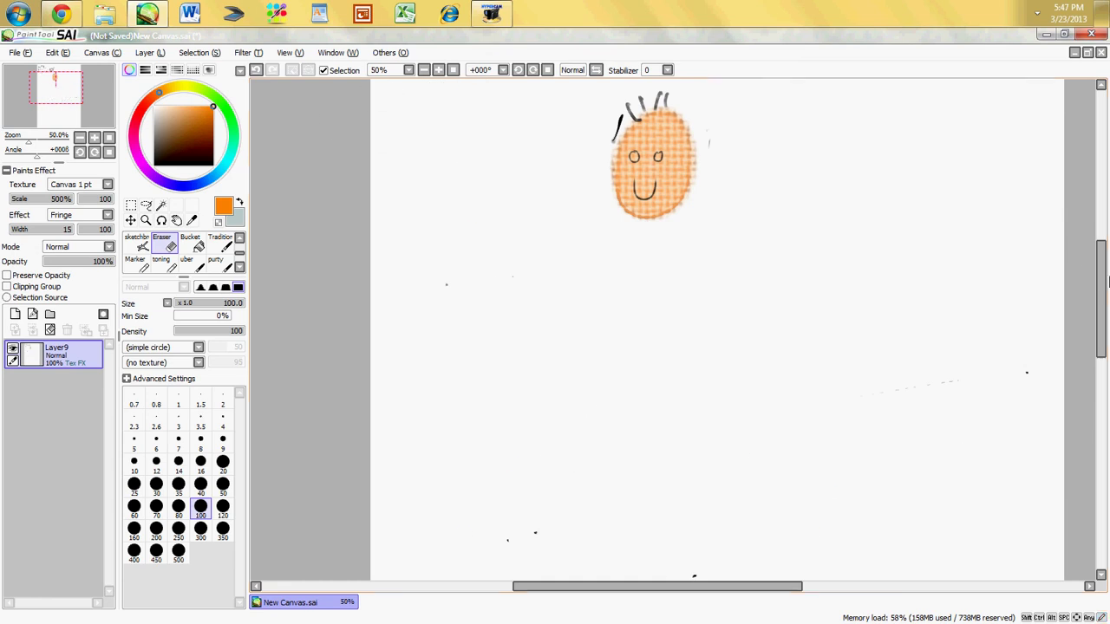
drag(1099, 293, 1099, 238)
mouse_move(607, 260)
mouse_down()
mouse_move(595, 285)
mouse_move(344, 297)
mouse_move(350, 221)
mouse_move(434, 270)
mouse_up()
Step: Handwrite "now, our next step is brushes." above the potato with the uber brush at size 10
click(189, 262)
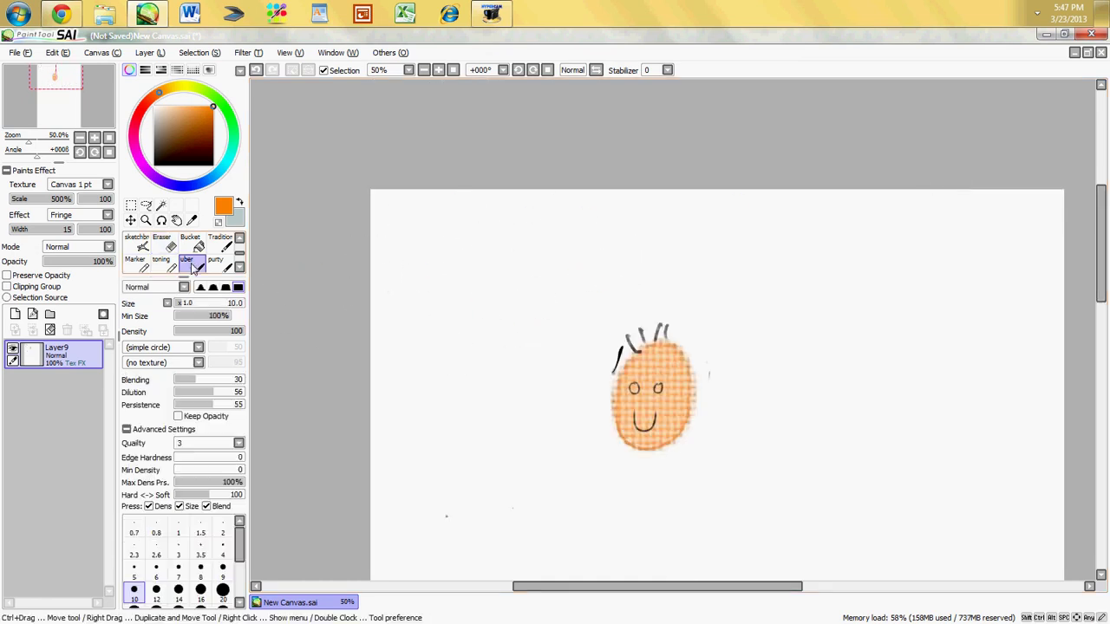
drag(374, 246, 399, 252)
drag(418, 230, 459, 224)
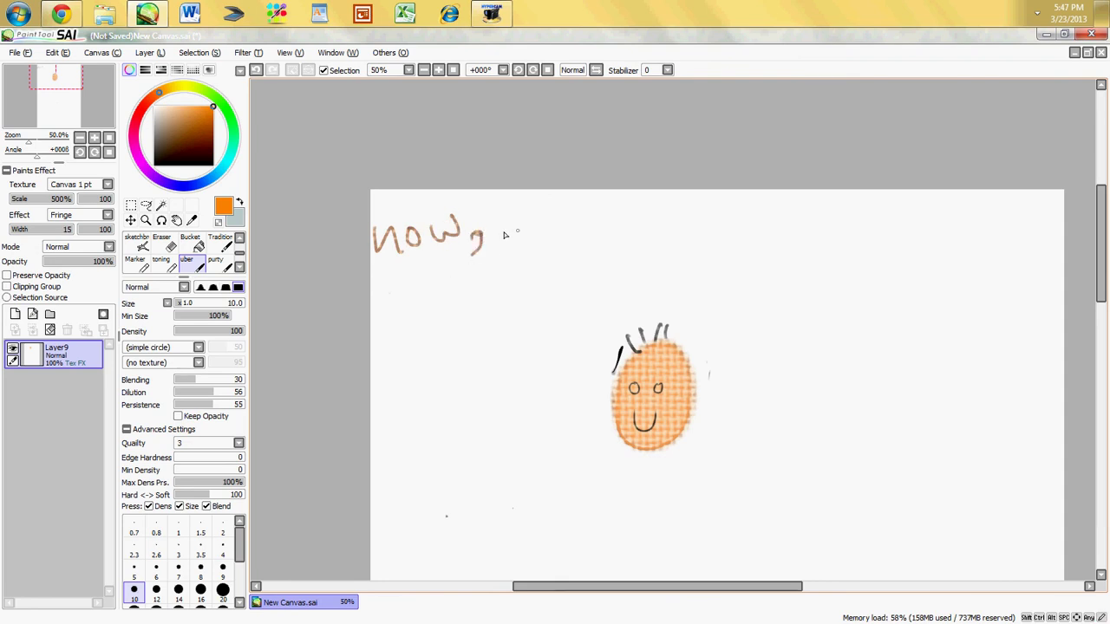
mouse_move(395, 299)
mouse_down()
mouse_move(451, 271)
mouse_move(541, 249)
mouse_up()
mouse_move(429, 335)
mouse_down()
mouse_move(416, 352)
mouse_move(483, 325)
mouse_move(493, 349)
mouse_up()
drag(520, 309, 530, 328)
mouse_move(569, 288)
mouse_down()
mouse_move(572, 298)
mouse_move(652, 276)
mouse_move(658, 260)
mouse_up()
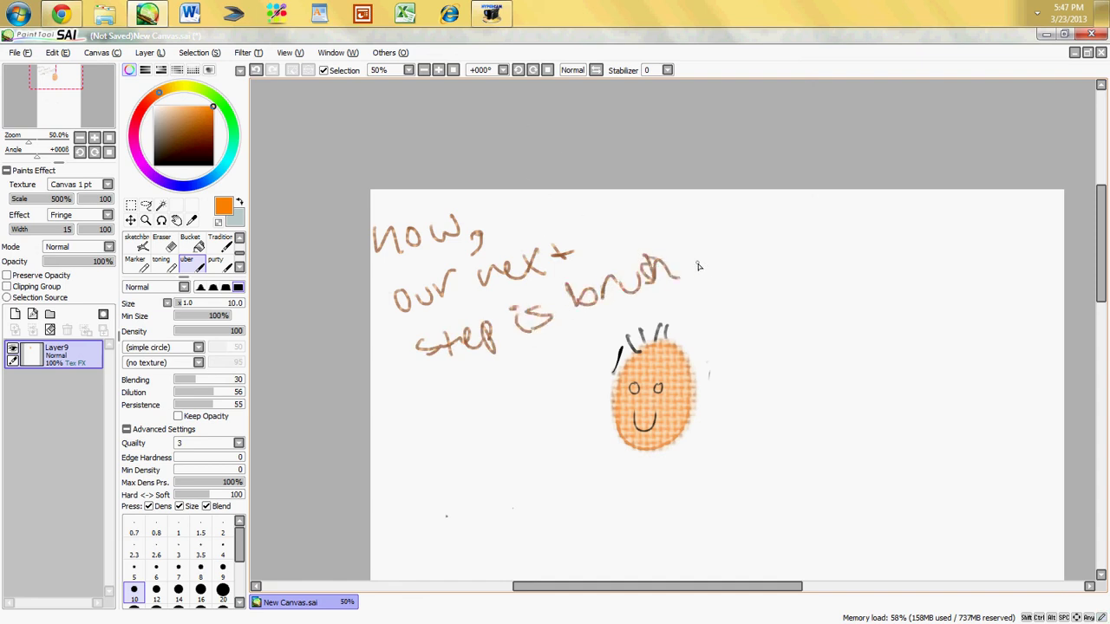
drag(734, 250, 717, 267)
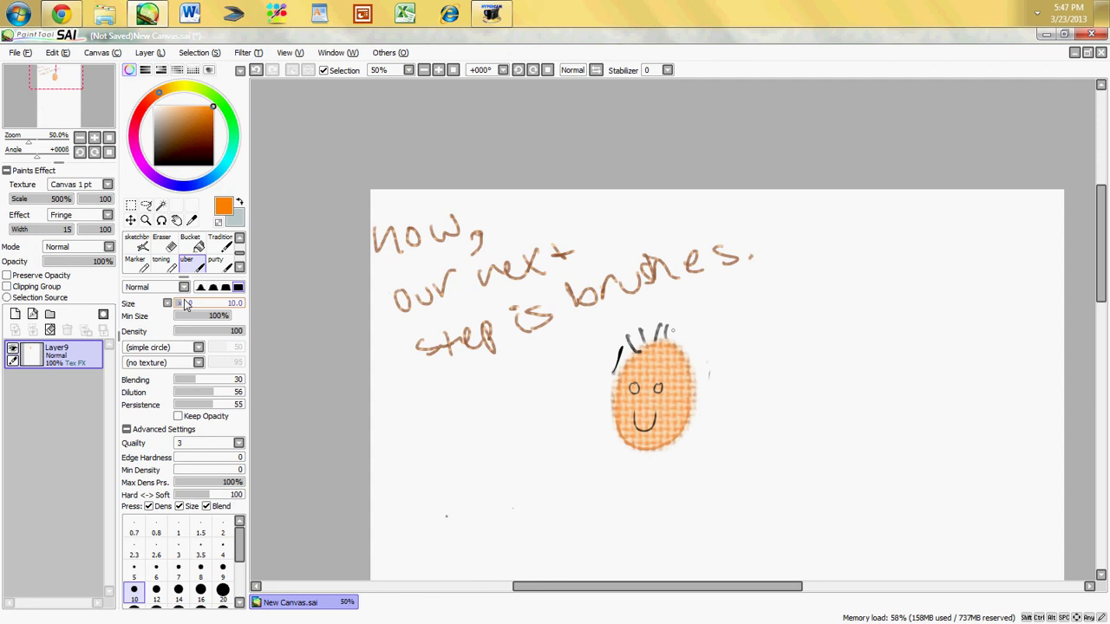
Step: Handwrite "There" below the potato with the default Brush tool at size 7
click(241, 239)
click(241, 239)
click(188, 246)
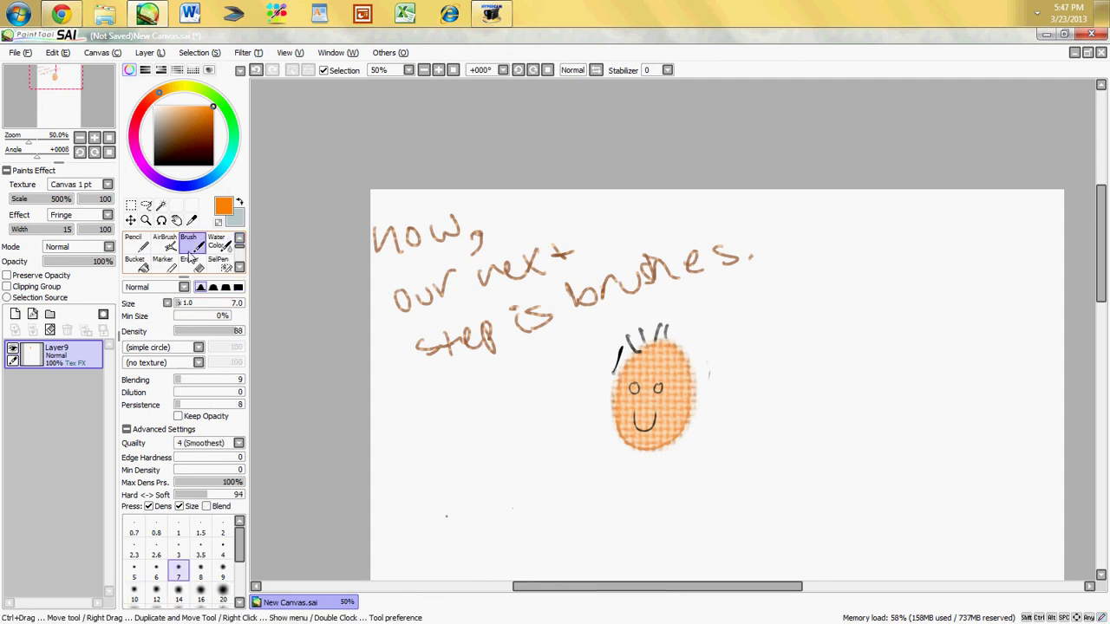
mouse_move(480, 503)
mouse_down()
mouse_move(546, 485)
mouse_move(556, 495)
mouse_up()
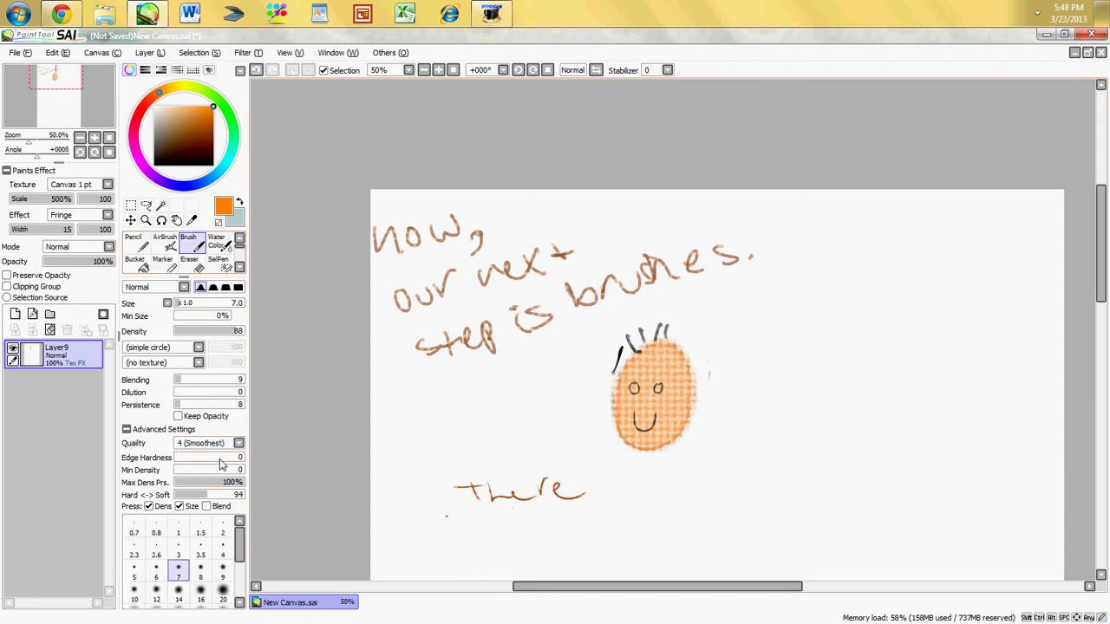
Step: Open the Brush tool's custom properties and examine its stroke and pressure stabilizer options
double_click(188, 246)
click(523, 270)
click(520, 282)
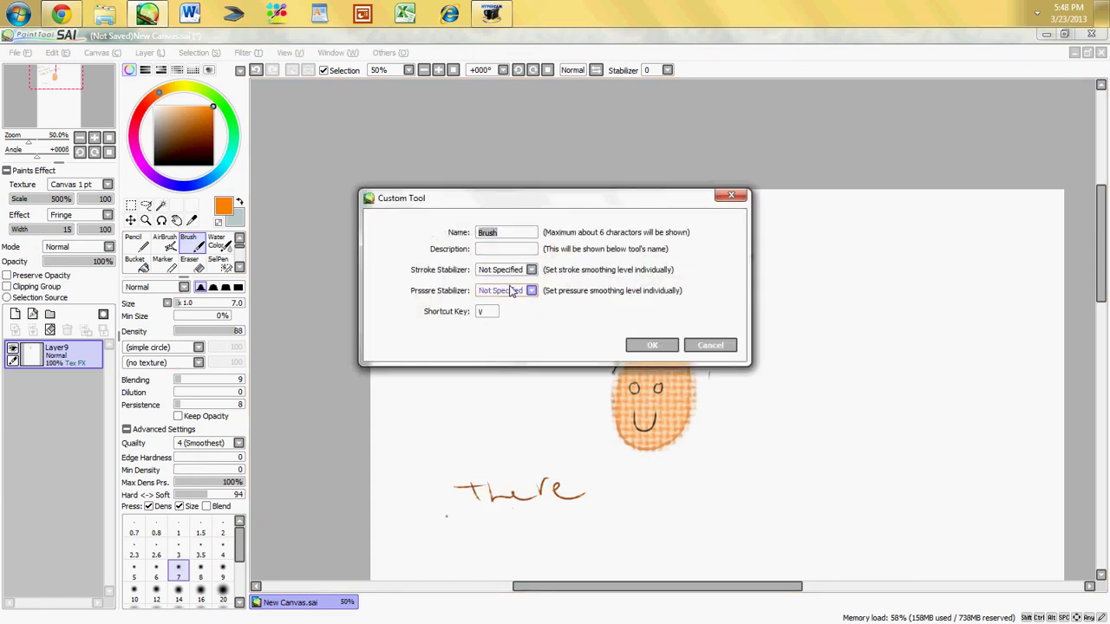
click(530, 269)
click(508, 293)
click(651, 345)
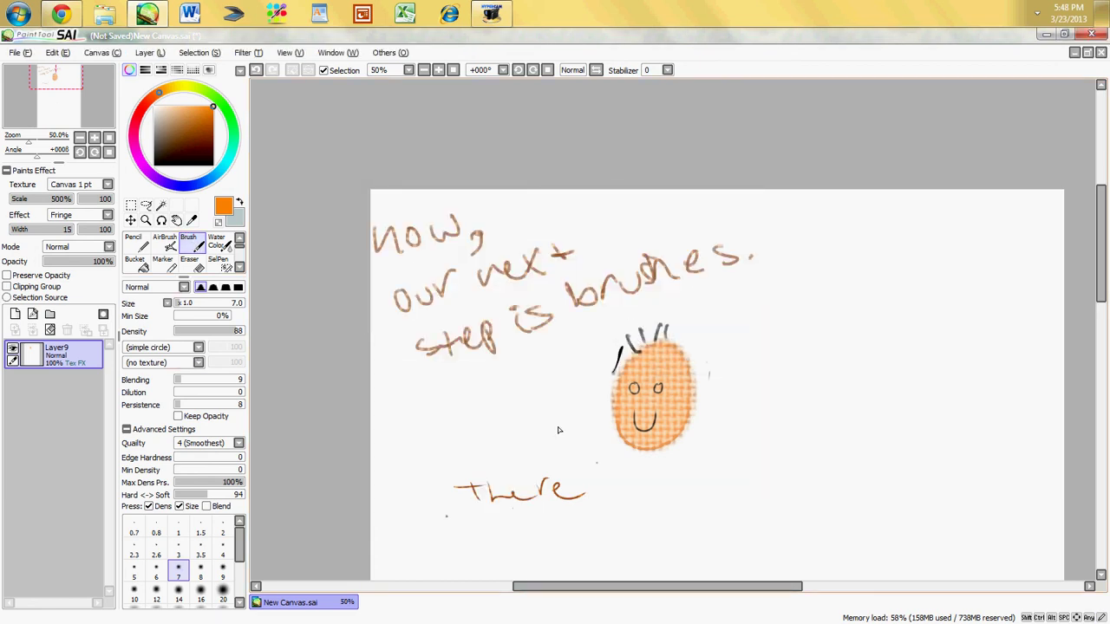
Step: Continue the handwritten sentence below the potato with "are a variety of default brushes in SAI."
mouse_move(633, 490)
mouse_down()
mouse_move(638, 503)
mouse_move(704, 491)
mouse_move(919, 512)
mouse_up()
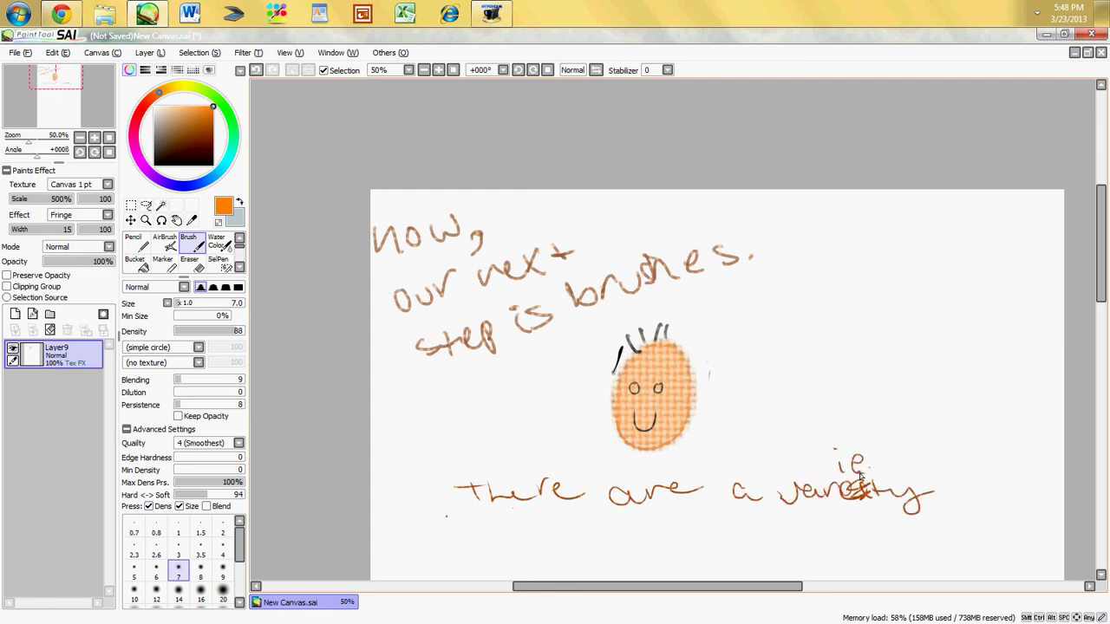
drag(538, 531, 541, 533)
drag(551, 529, 571, 520)
scroll(1032, 260, down, 2)
mouse_move(633, 458)
mouse_down()
mouse_move(615, 468)
mouse_move(642, 472)
mouse_up()
mouse_move(650, 460)
mouse_down()
mouse_move(671, 444)
mouse_move(752, 454)
mouse_up()
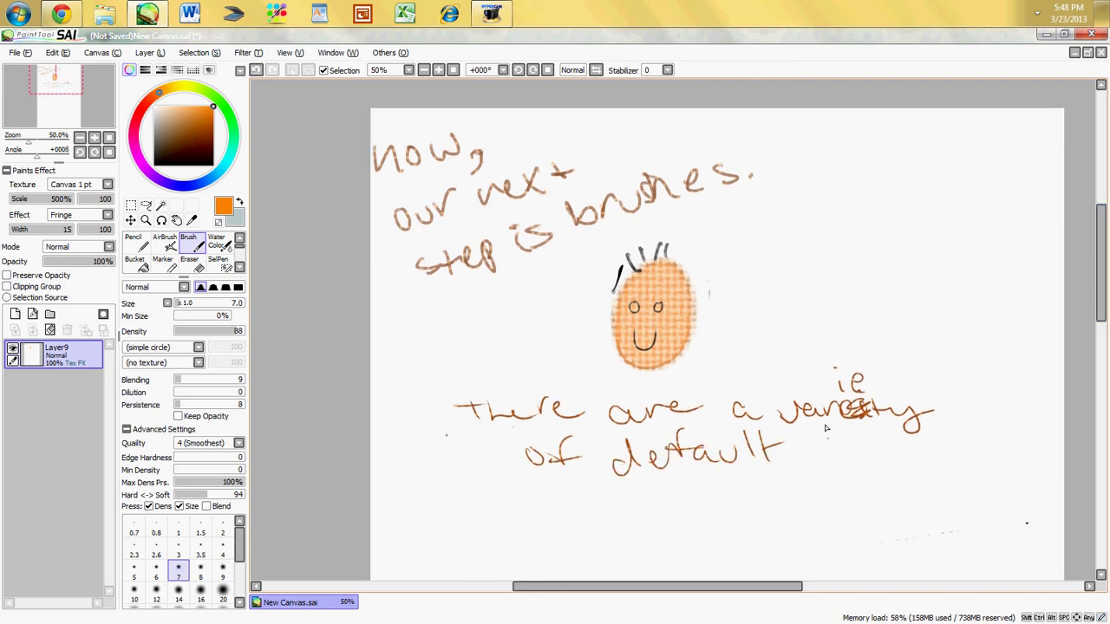
drag(816, 440, 829, 456)
drag(899, 450, 941, 458)
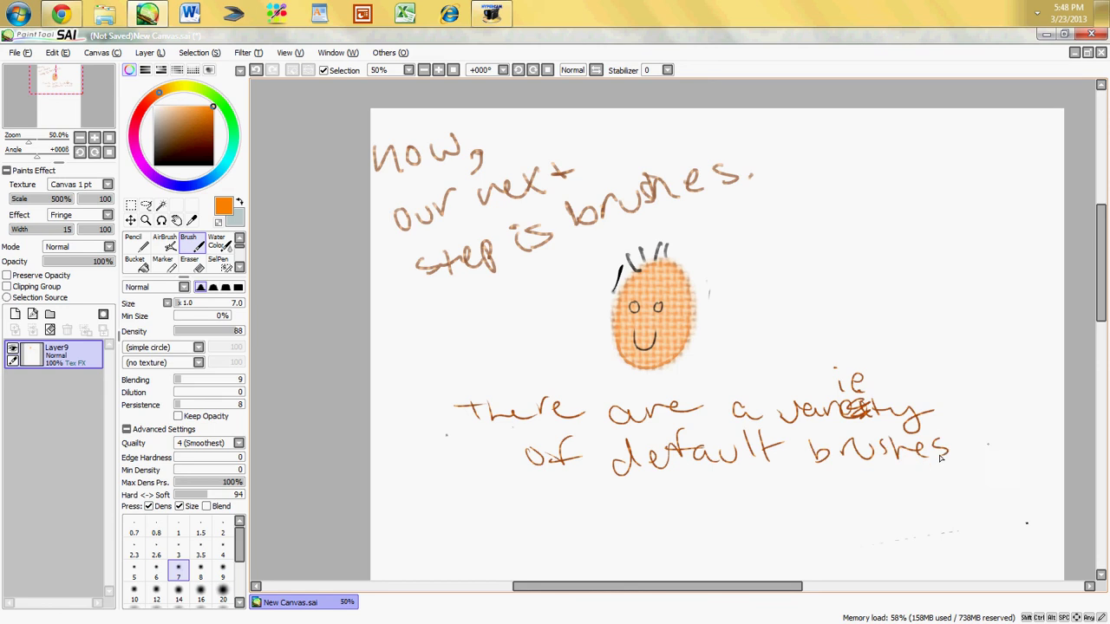
drag(551, 498, 562, 520)
drag(583, 520, 622, 516)
click(634, 516)
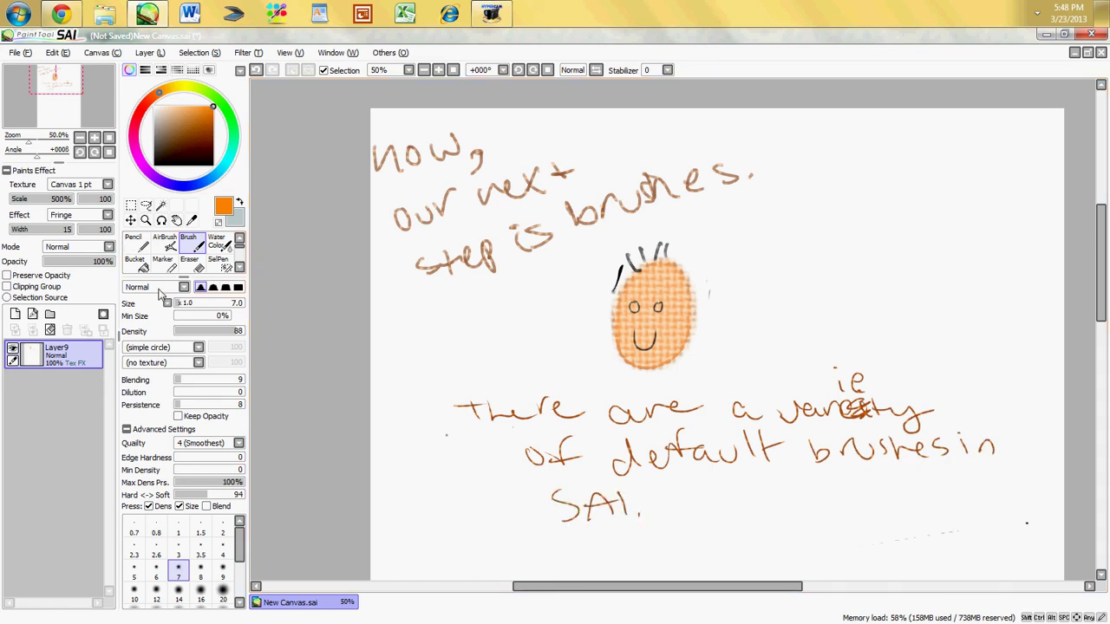
Step: Browse the brush list as far as SelBrush and handwrite 'down to "sel brush".' beside the brushes heading
click(240, 266)
click(240, 267)
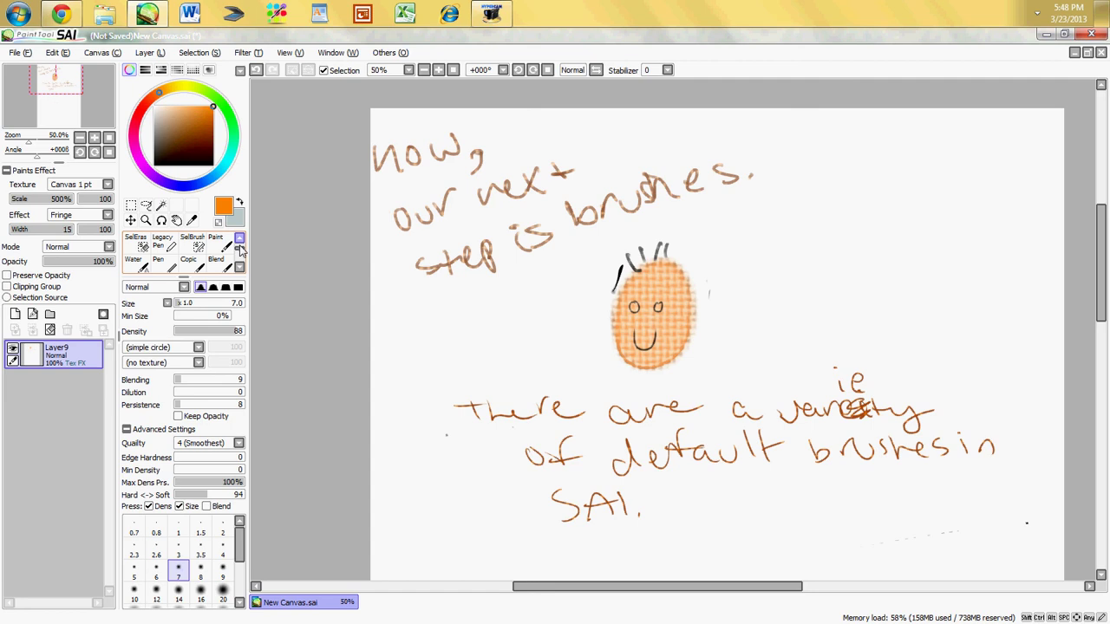
click(239, 238)
mouse_move(811, 172)
mouse_down()
mouse_move(798, 178)
mouse_move(823, 187)
mouse_up()
drag(834, 170, 850, 167)
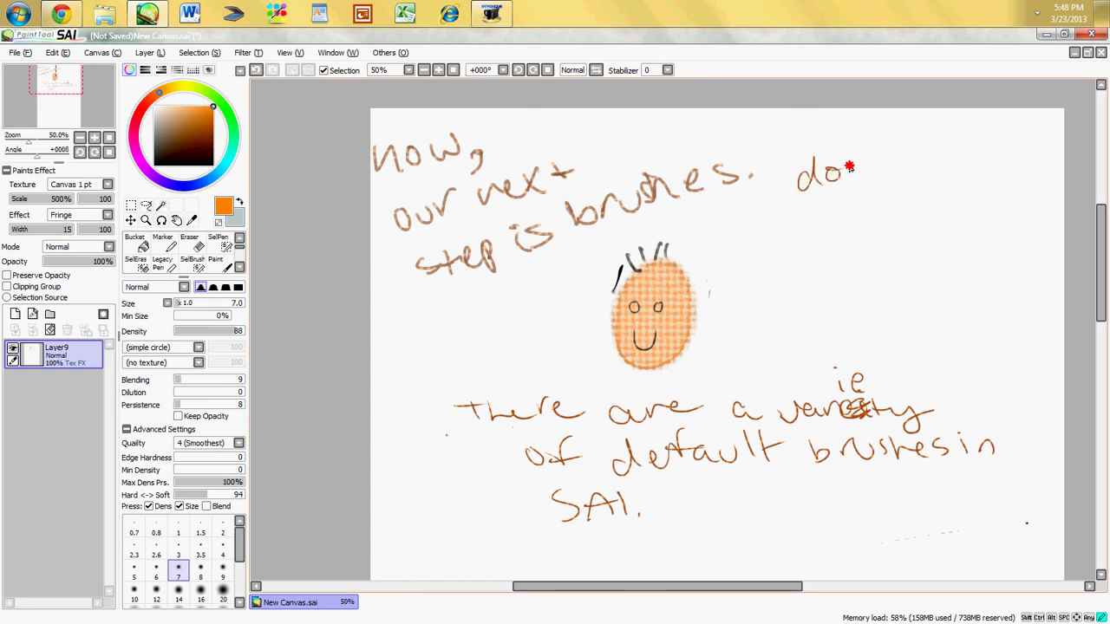
mouse_move(752, 230)
mouse_down()
mouse_move(777, 235)
mouse_move(812, 212)
mouse_move(812, 221)
mouse_move(852, 217)
mouse_up()
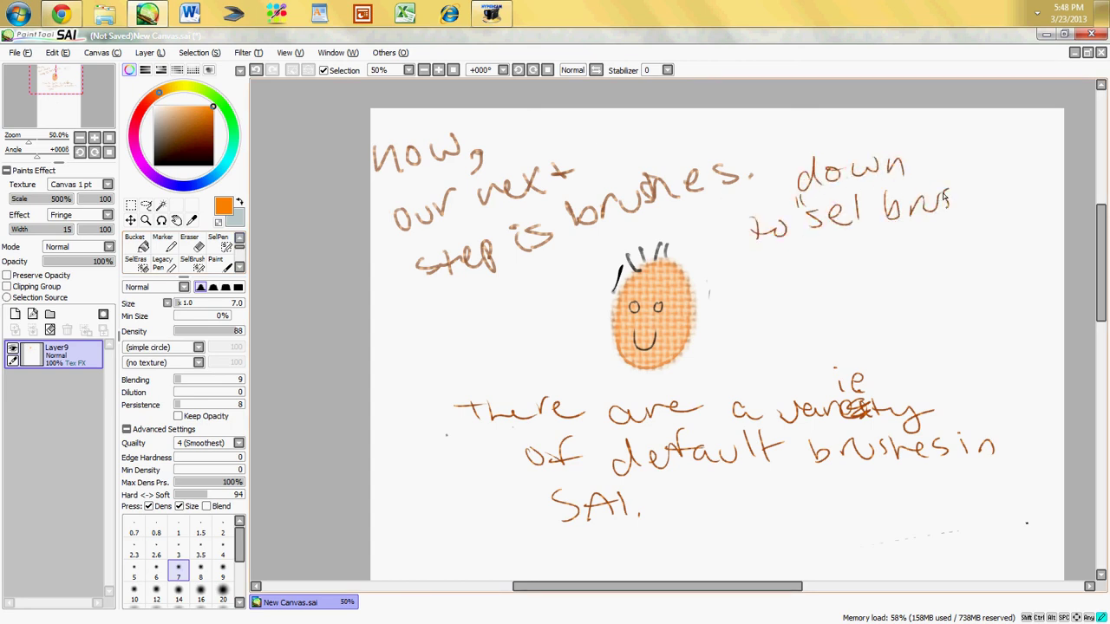
Step: With the Pencil at size 2, handwrite "Pencil tool" and draw loops, a heart and a spiky-haired smiley beneath it
click(241, 239)
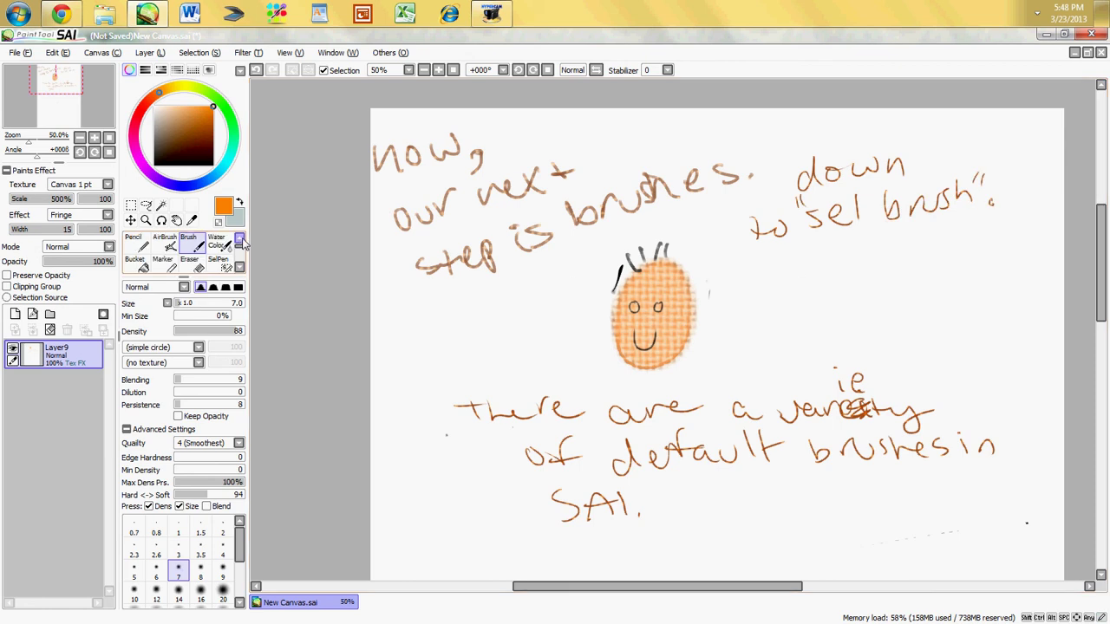
click(134, 245)
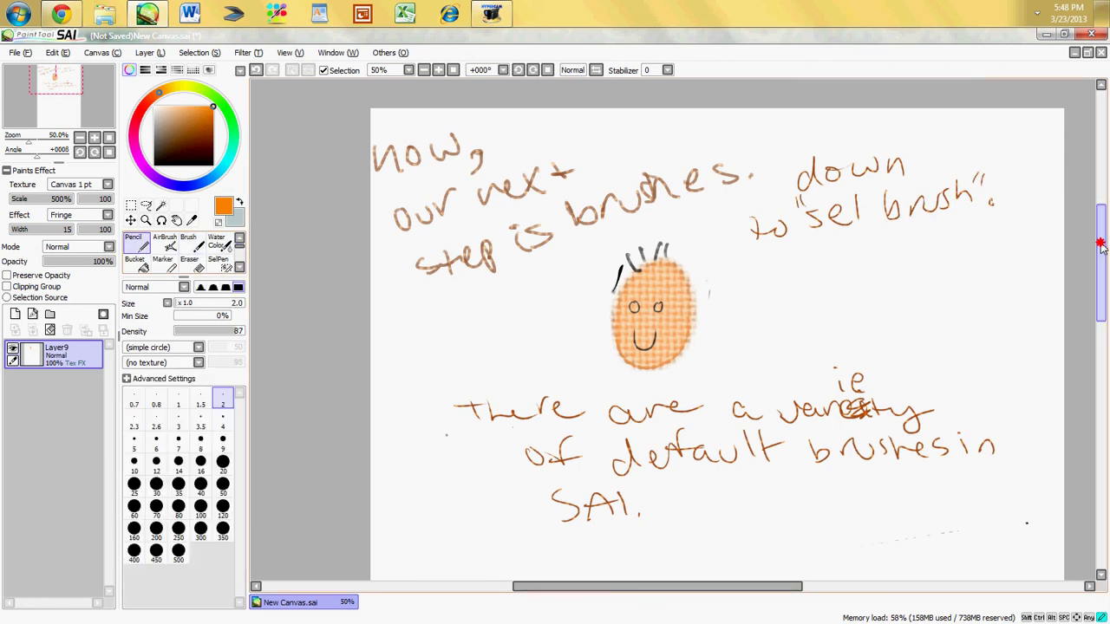
drag(1098, 238, 1098, 340)
mouse_move(386, 131)
mouse_down()
mouse_move(448, 128)
mouse_move(449, 104)
mouse_move(409, 163)
mouse_move(455, 158)
mouse_up()
mouse_move(391, 238)
mouse_down()
mouse_move(446, 218)
mouse_move(497, 226)
mouse_move(504, 213)
mouse_up()
mouse_move(450, 309)
mouse_down()
mouse_move(466, 320)
mouse_move(435, 356)
mouse_up()
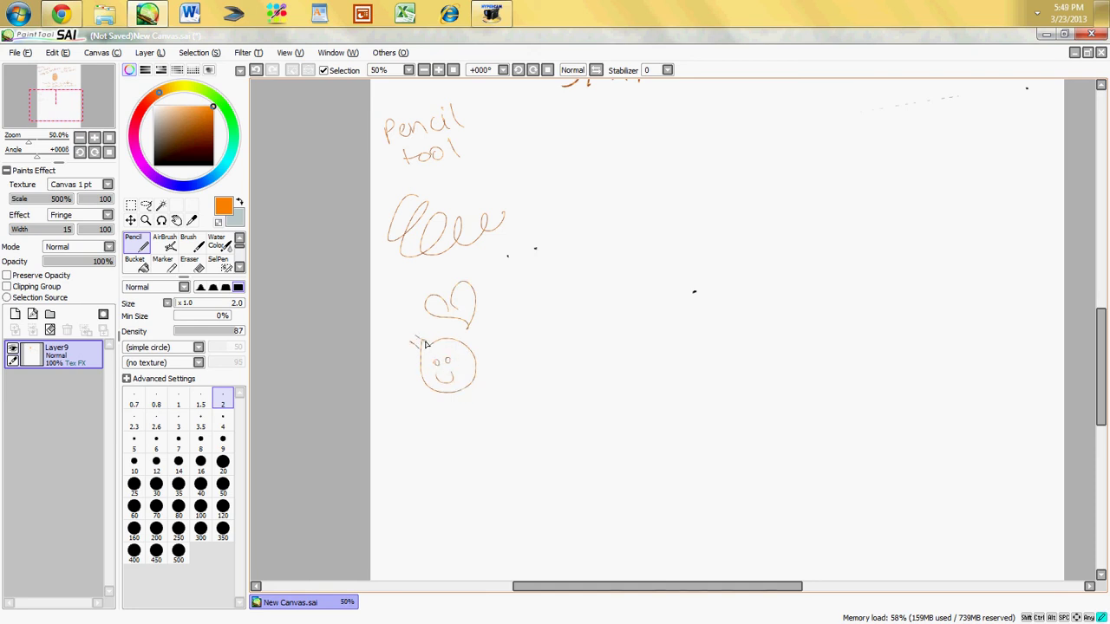
drag(425, 346, 431, 331)
Step: Handwrite "Airbrush tool" beside the pencil sample using the AirBrush at size 19, setting Layer9's texture to (none)
click(164, 243)
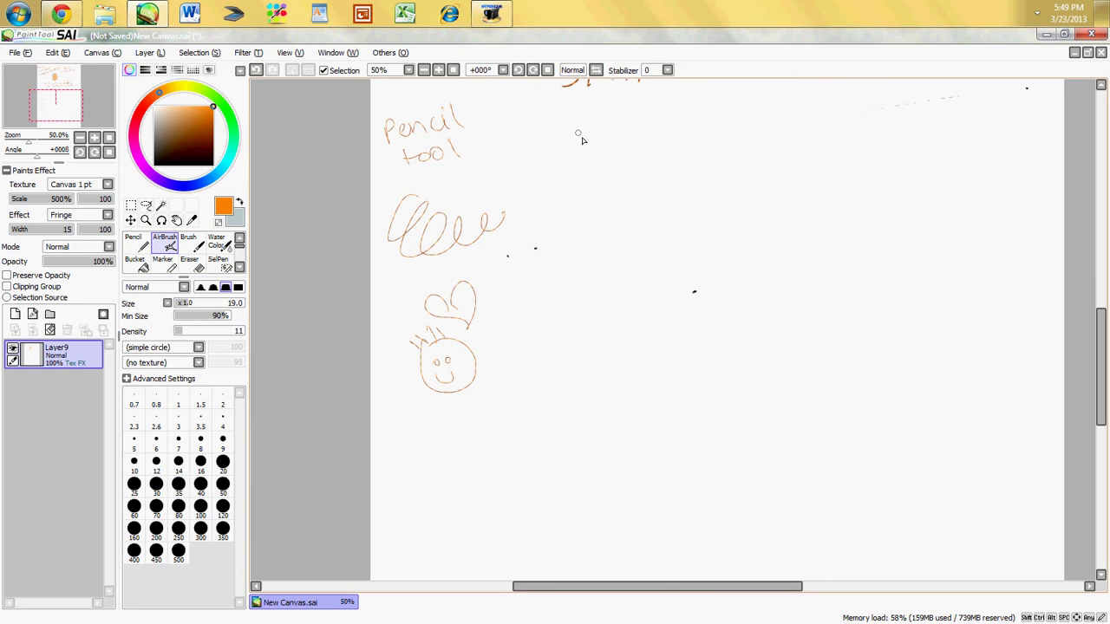
mouse_move(574, 129)
mouse_down()
mouse_move(621, 114)
mouse_move(648, 121)
mouse_move(654, 105)
mouse_move(680, 100)
mouse_move(711, 104)
mouse_up()
click(86, 184)
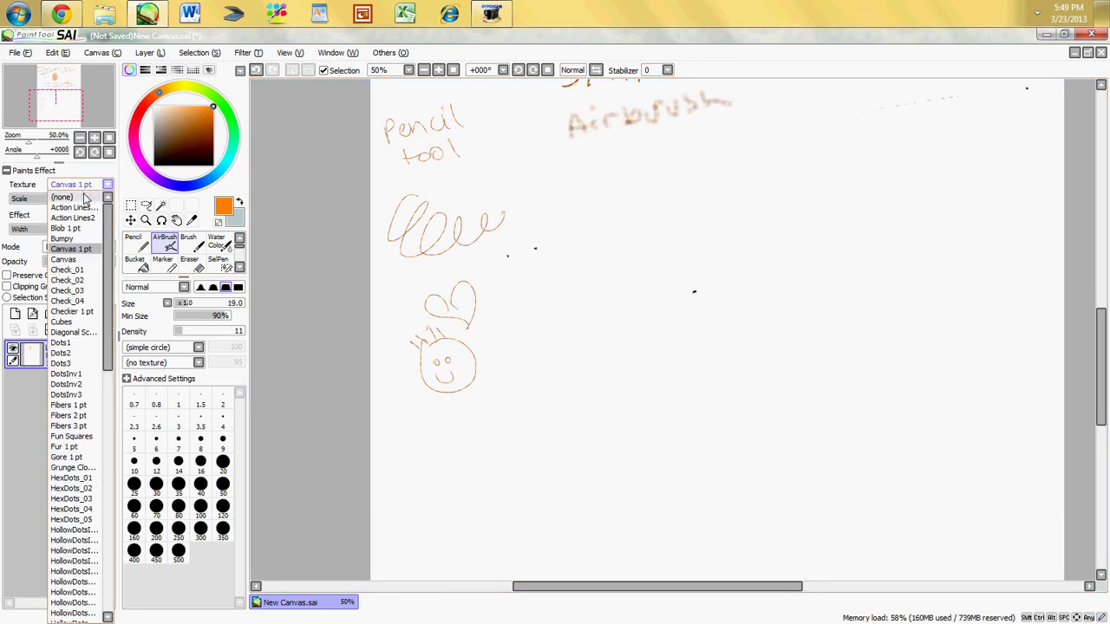
click(82, 195)
mouse_move(572, 144)
mouse_down()
mouse_move(569, 163)
mouse_move(612, 152)
mouse_up()
drag(628, 138, 629, 156)
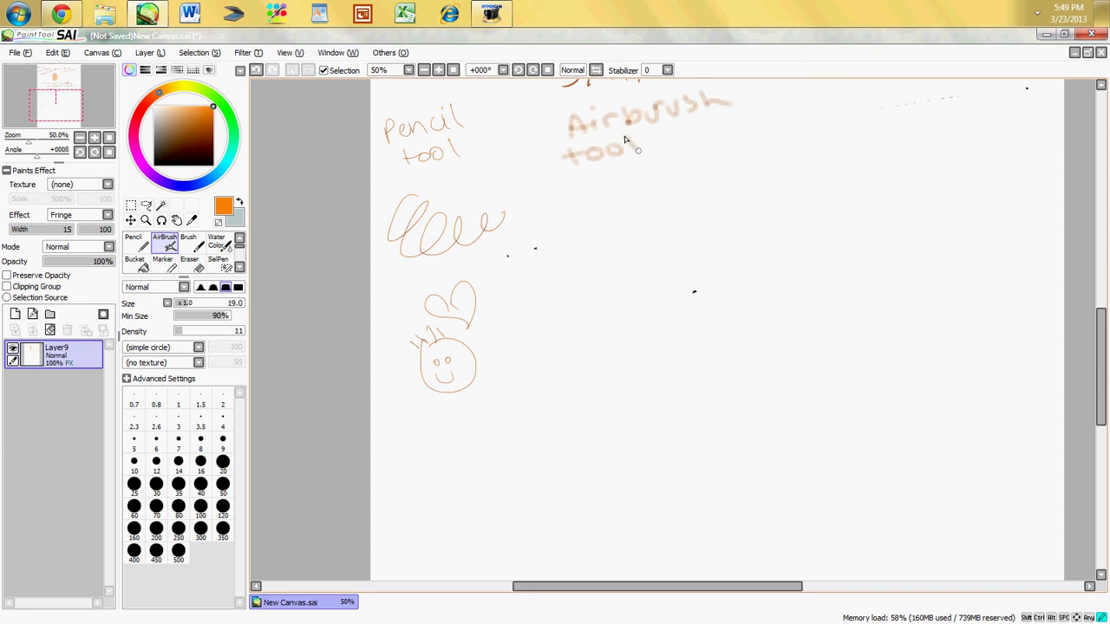
Step: Draw airbrushed loops, a heart and a spiky-haired smiley below the "Airbrush tool" label
mouse_move(582, 215)
mouse_down()
mouse_move(599, 194)
mouse_move(642, 226)
mouse_move(624, 228)
mouse_move(704, 221)
mouse_up()
mouse_move(652, 314)
mouse_down()
mouse_move(679, 326)
mouse_move(676, 290)
mouse_move(669, 317)
mouse_up()
mouse_move(640, 395)
mouse_down()
mouse_move(645, 362)
mouse_move(671, 361)
mouse_up()
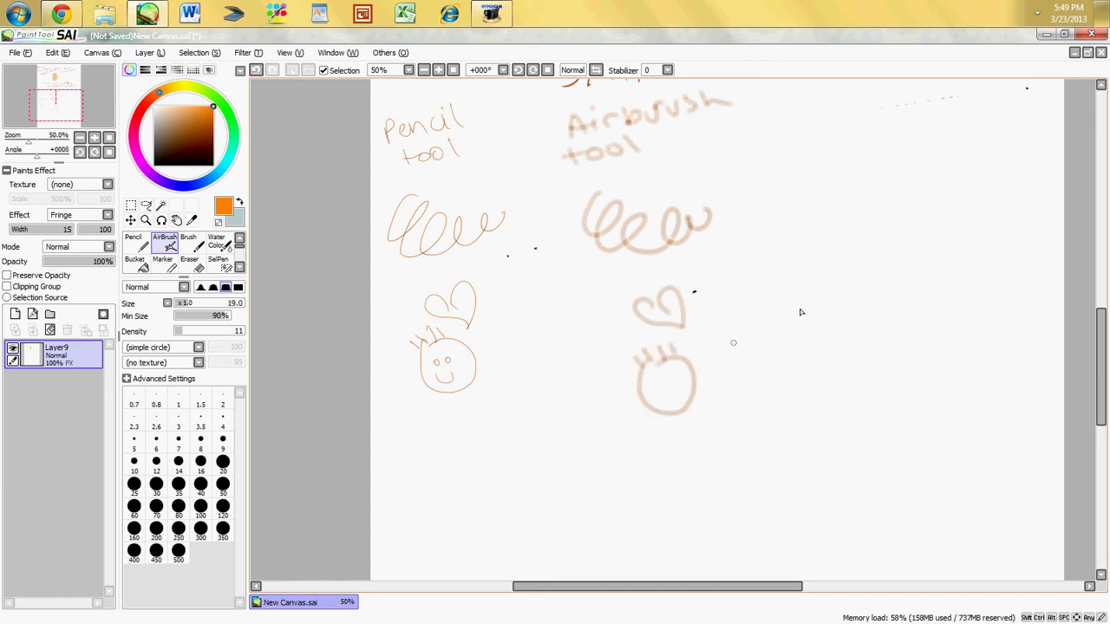
click(664, 382)
click(680, 382)
drag(659, 399, 683, 389)
Step: With the Brush at size 7, handwrite "Brush tool" and draw loops, a heart and a spiky-haired smiley beneath it
drag(1089, 325, 1102, 314)
click(188, 241)
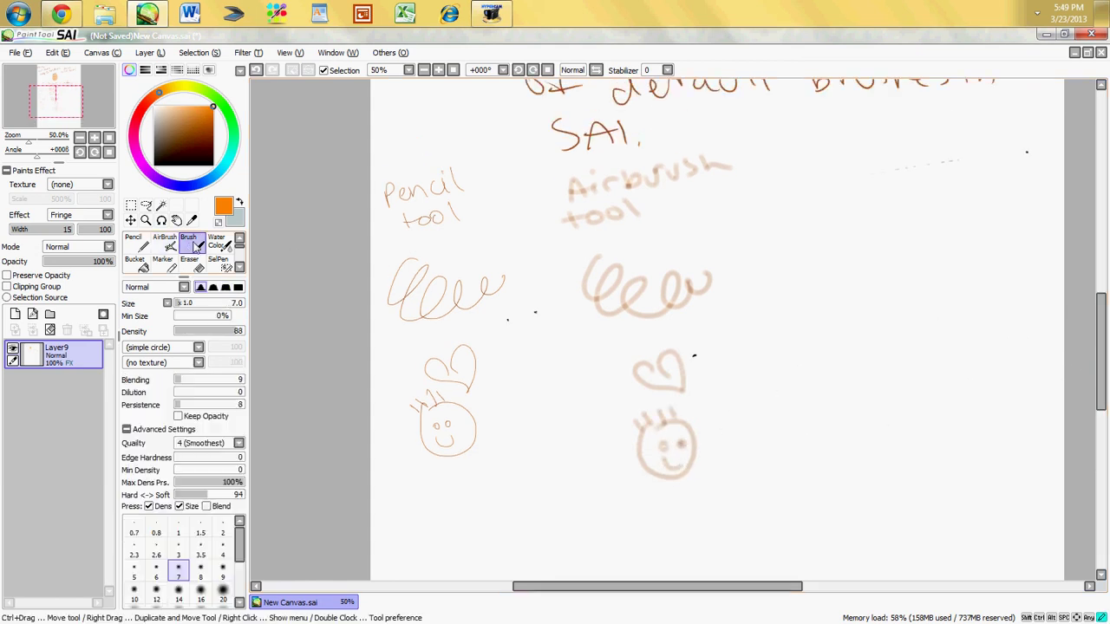
mouse_move(788, 169)
mouse_down()
mouse_move(848, 166)
mouse_move(850, 178)
mouse_move(921, 164)
mouse_up()
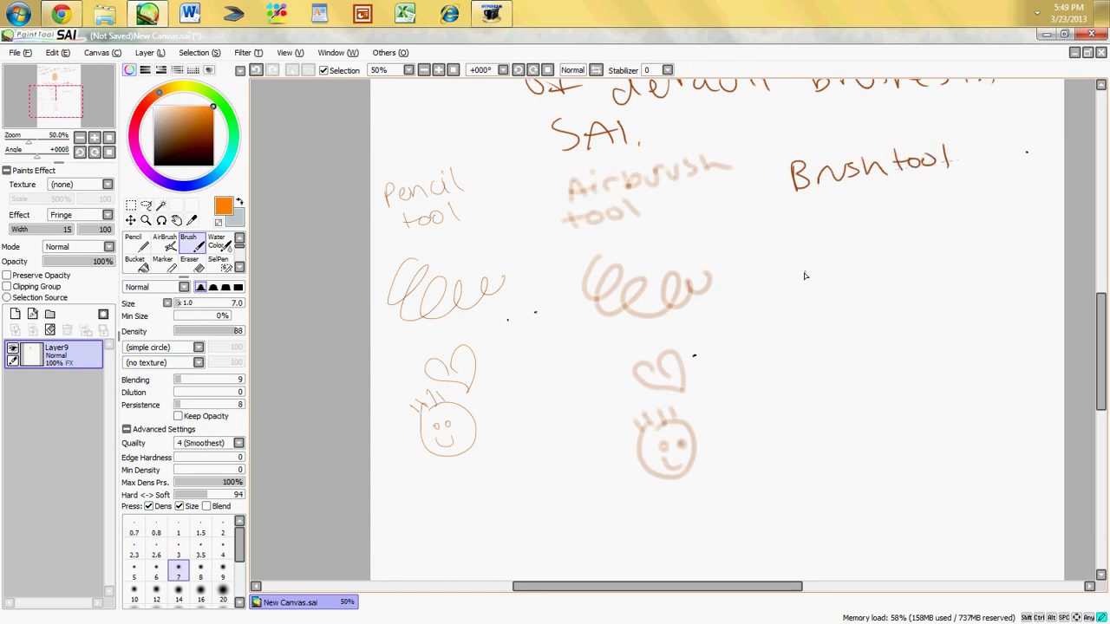
mouse_move(810, 259)
mouse_down()
mouse_move(815, 295)
mouse_move(907, 257)
mouse_up()
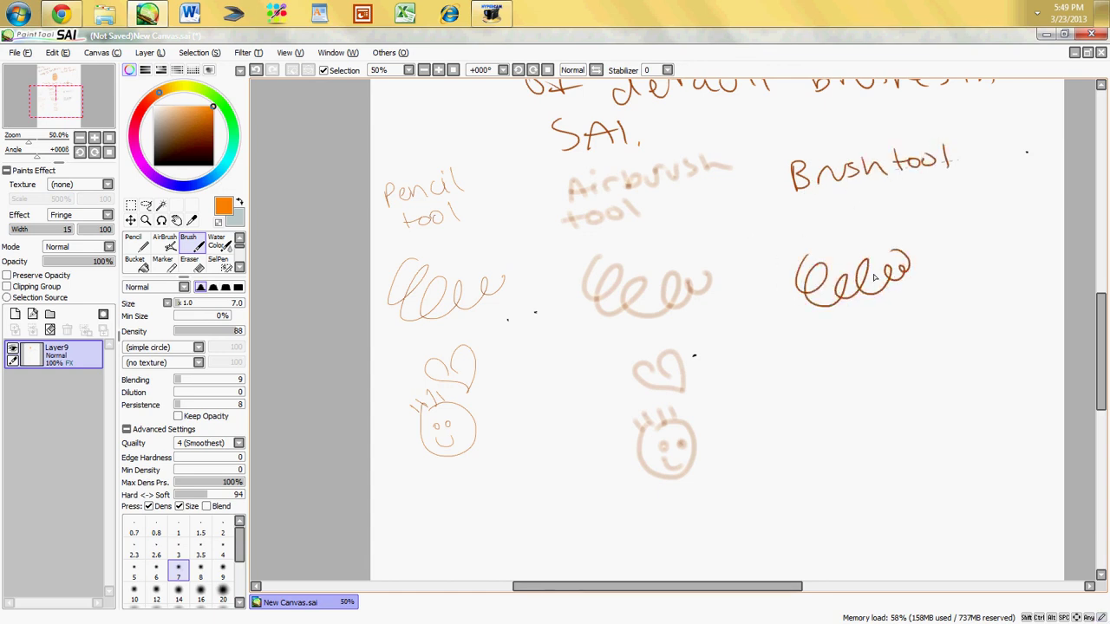
drag(828, 366, 879, 383)
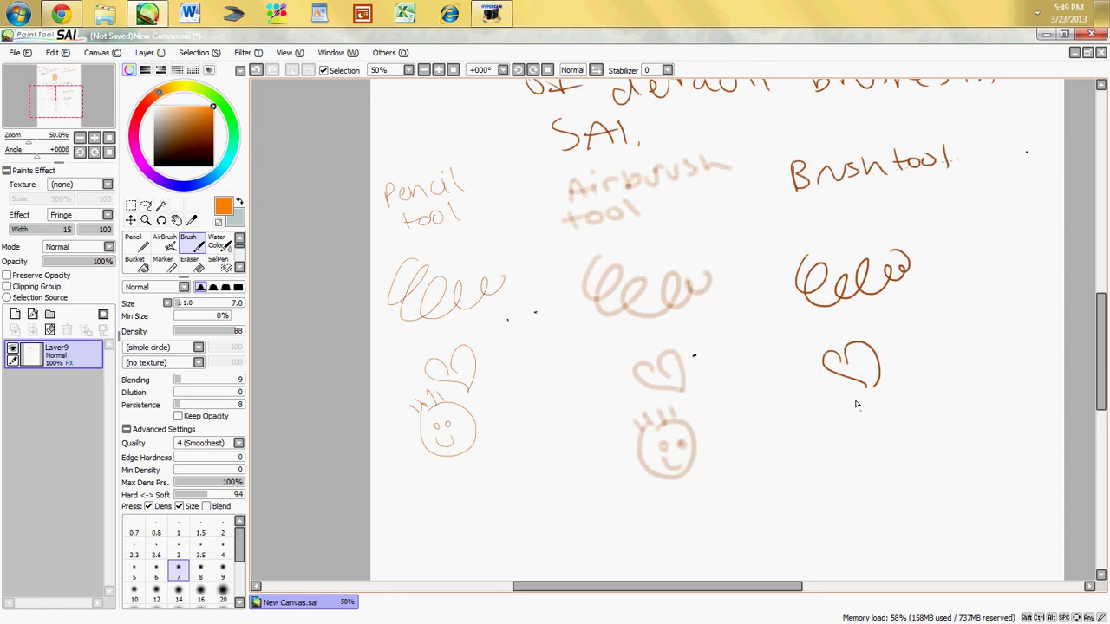
mouse_move(855, 424)
mouse_down()
mouse_move(848, 478)
mouse_move(870, 428)
mouse_up()
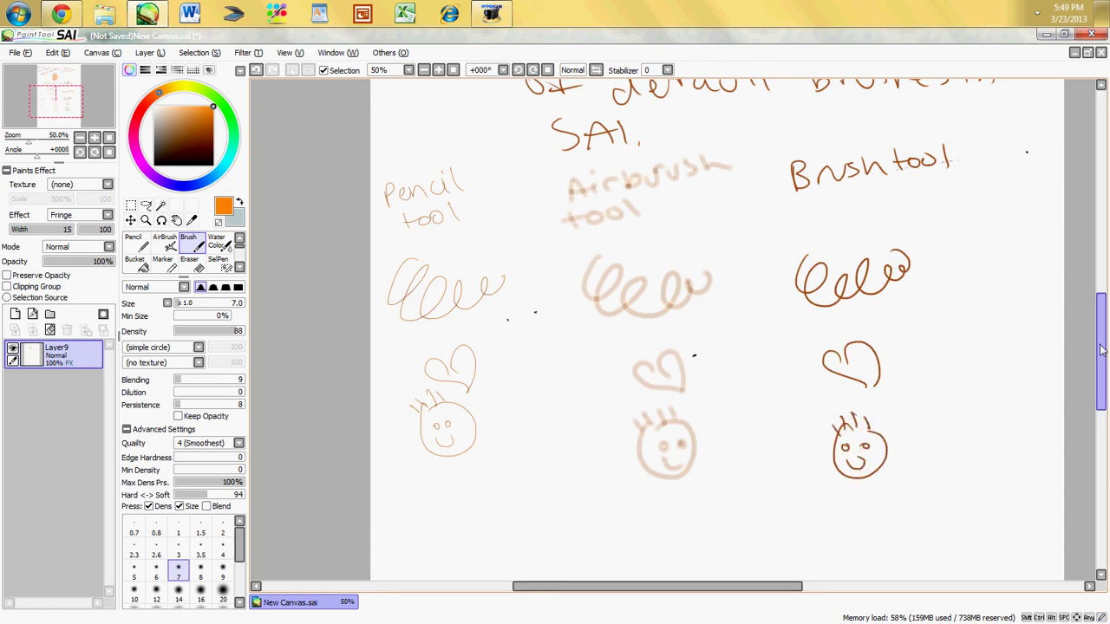
Step: Handwrite "Watercolor" below the pencil smiley using the Water Color brush at size 20
drag(1097, 347, 1094, 396)
click(217, 242)
key(bracketleft)
key(bracketleft)
key(bracketleft)
key(bracketleft)
key(bracketleft)
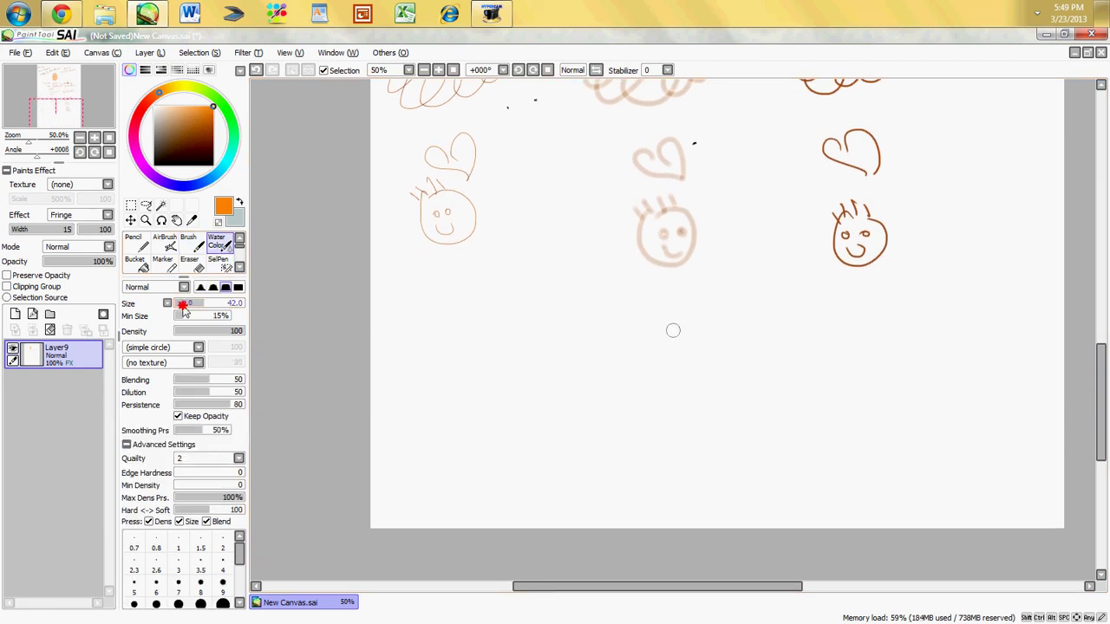
mouse_move(392, 302)
mouse_down()
mouse_move(413, 327)
mouse_move(506, 292)
mouse_move(572, 279)
mouse_up()
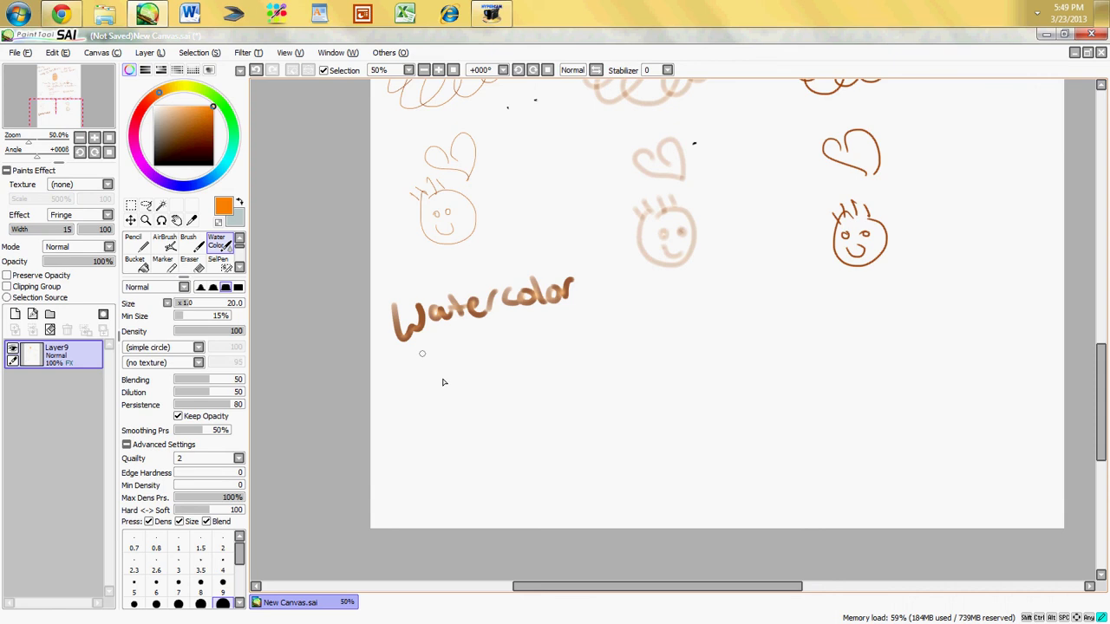
Step: Draw watercolor loops, a heart and a spiky-haired smiley below the "Watercolor" label
mouse_move(413, 372)
mouse_down()
mouse_move(416, 404)
mouse_move(465, 395)
mouse_move(474, 410)
mouse_move(524, 383)
mouse_up()
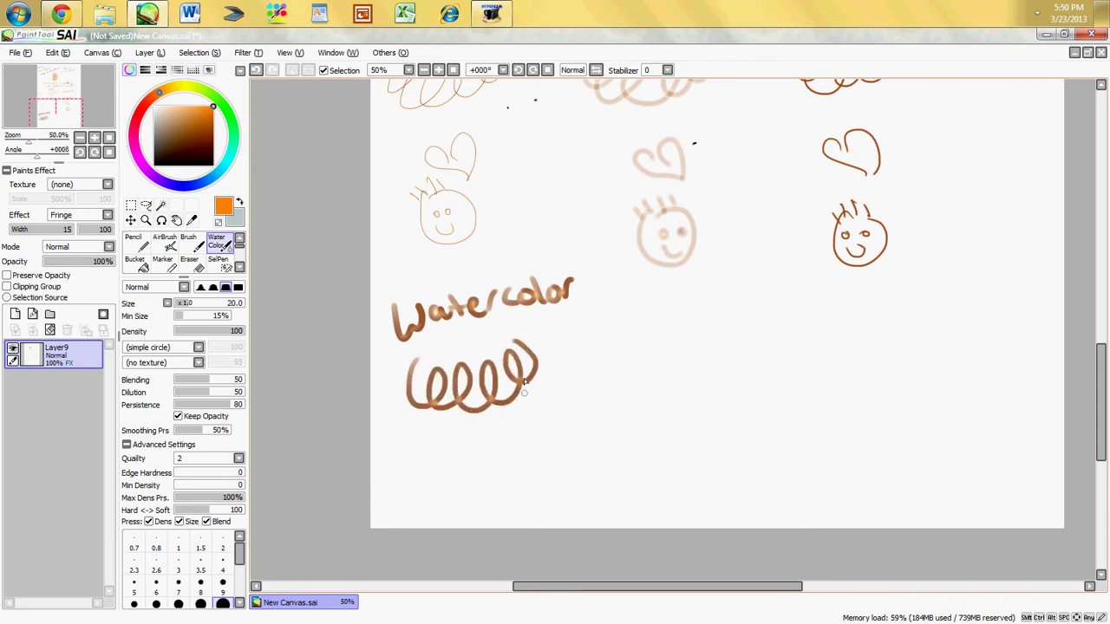
mouse_move(438, 432)
mouse_down()
mouse_move(454, 465)
mouse_move(454, 437)
mouse_move(469, 443)
mouse_move(467, 470)
mouse_up()
mouse_move(434, 477)
mouse_down()
mouse_move(430, 492)
mouse_move(471, 511)
mouse_move(438, 495)
mouse_move(438, 460)
mouse_move(458, 458)
mouse_up()
drag(439, 503, 464, 512)
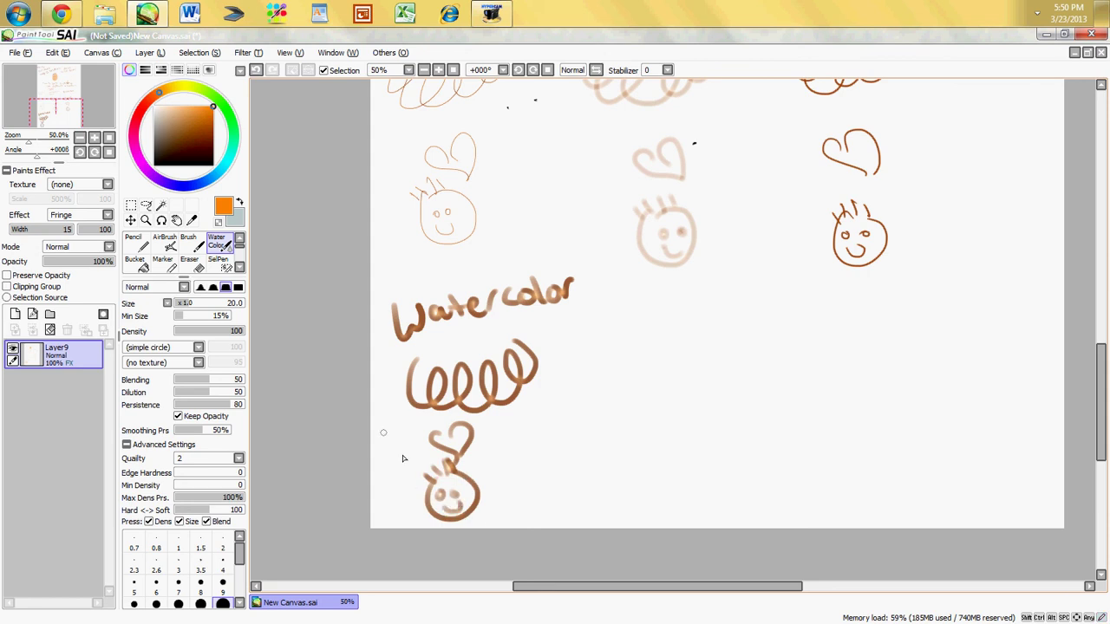
Step: Set Layer9's effect to (none) and handwrite "(I turned off layer text effects)" next to the Brush tool smiley
click(81, 215)
click(70, 227)
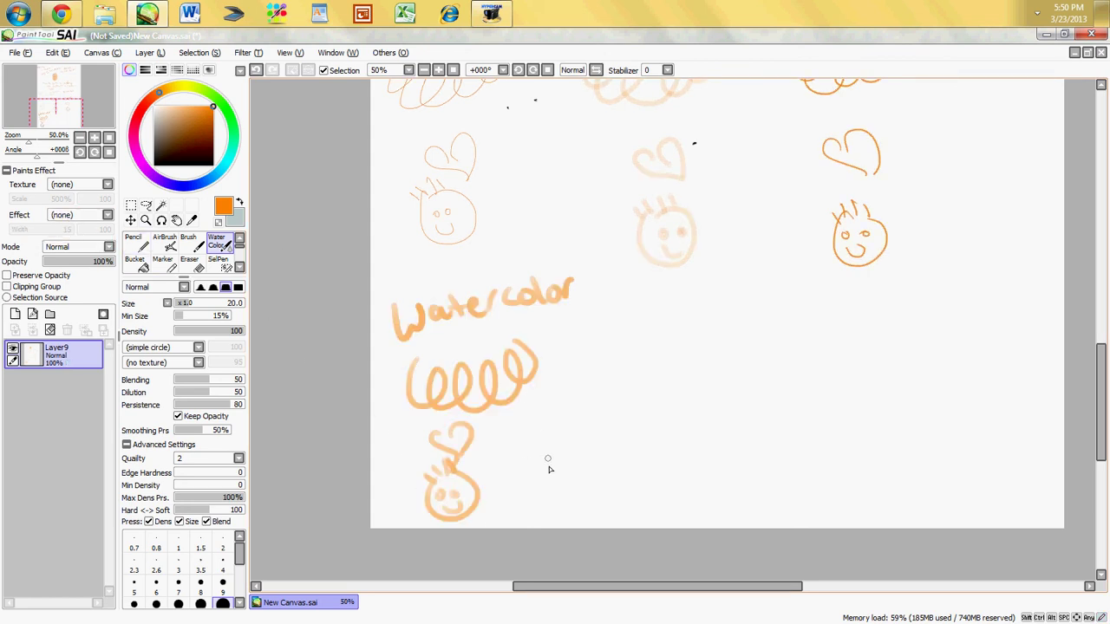
drag(918, 179, 911, 223)
mouse_move(946, 219)
mouse_down()
mouse_move(991, 198)
mouse_move(1035, 203)
mouse_up()
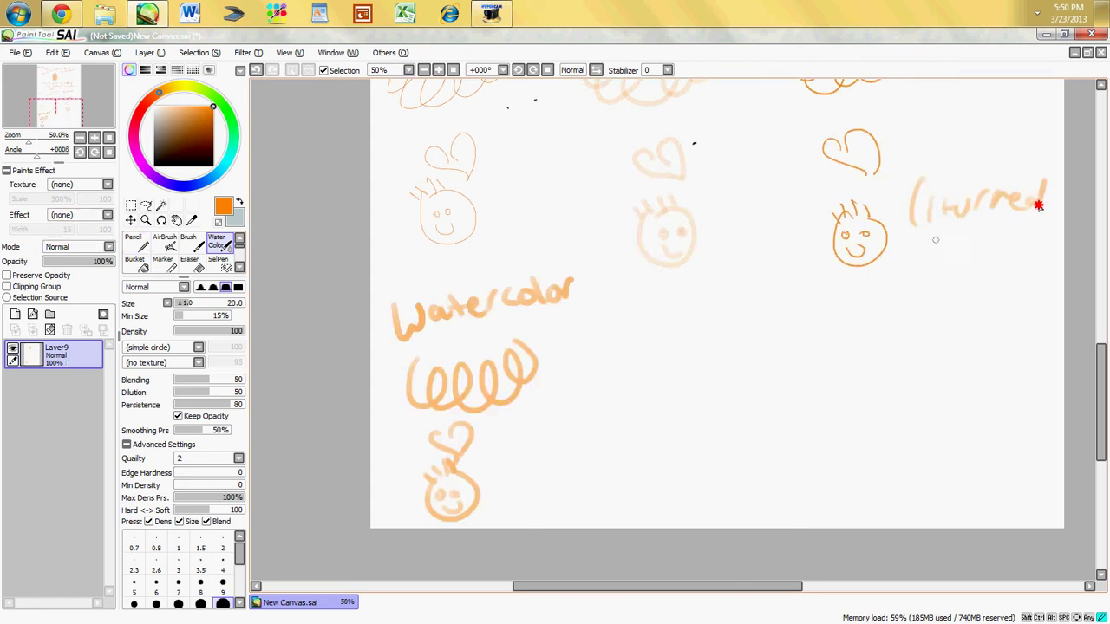
mouse_move(935, 239)
mouse_down()
mouse_move(954, 246)
mouse_move(932, 273)
mouse_move(993, 268)
mouse_move(997, 319)
mouse_move(951, 350)
mouse_move(1051, 369)
mouse_move(1034, 399)
mouse_up()
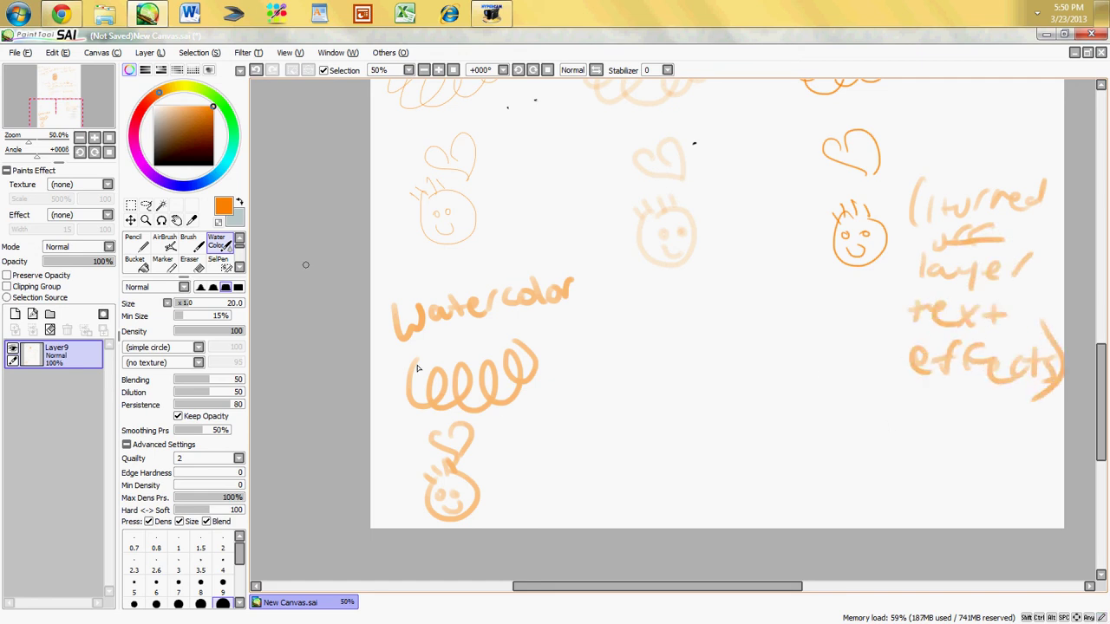
Step: Erase the note about layer effects beside the Brush tool smiley and switch to the Legacy Pen
key(e)
mouse_move(907, 261)
mouse_down()
mouse_move(946, 274)
mouse_move(919, 295)
mouse_move(928, 337)
mouse_move(971, 368)
mouse_move(1072, 378)
mouse_up()
scroll(162, 248, down, 2)
click(162, 245)
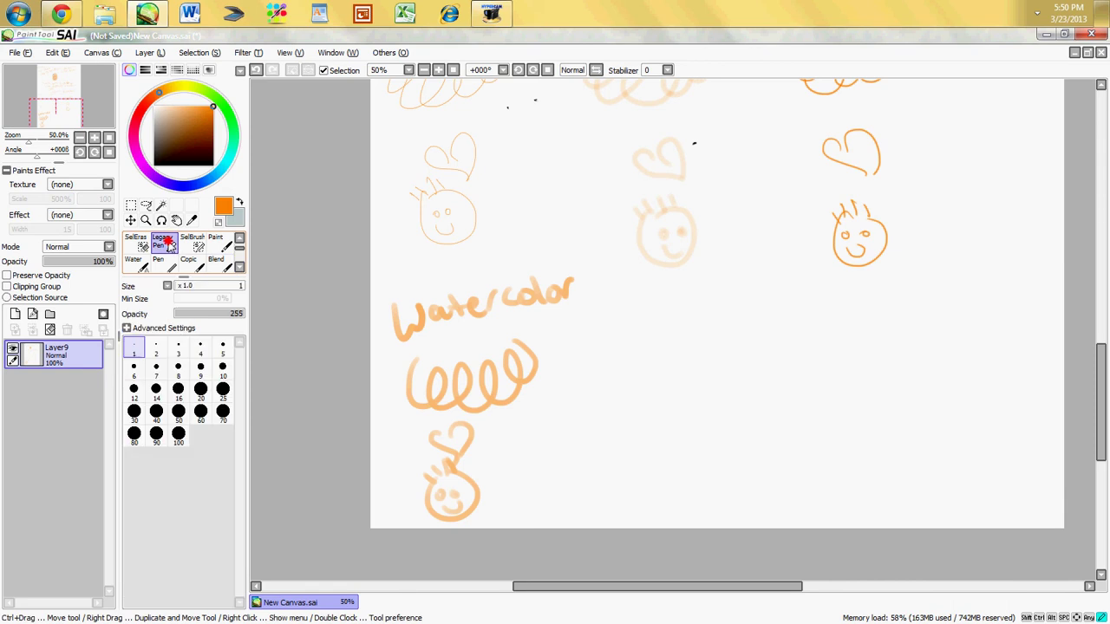
Step: Handwrite "Legacy pen" beside the "Watercolor" label with the Legacy Pen at size 1 and draw loops under it
mouse_move(681, 329)
mouse_down()
mouse_move(744, 311)
mouse_move(760, 344)
mouse_up()
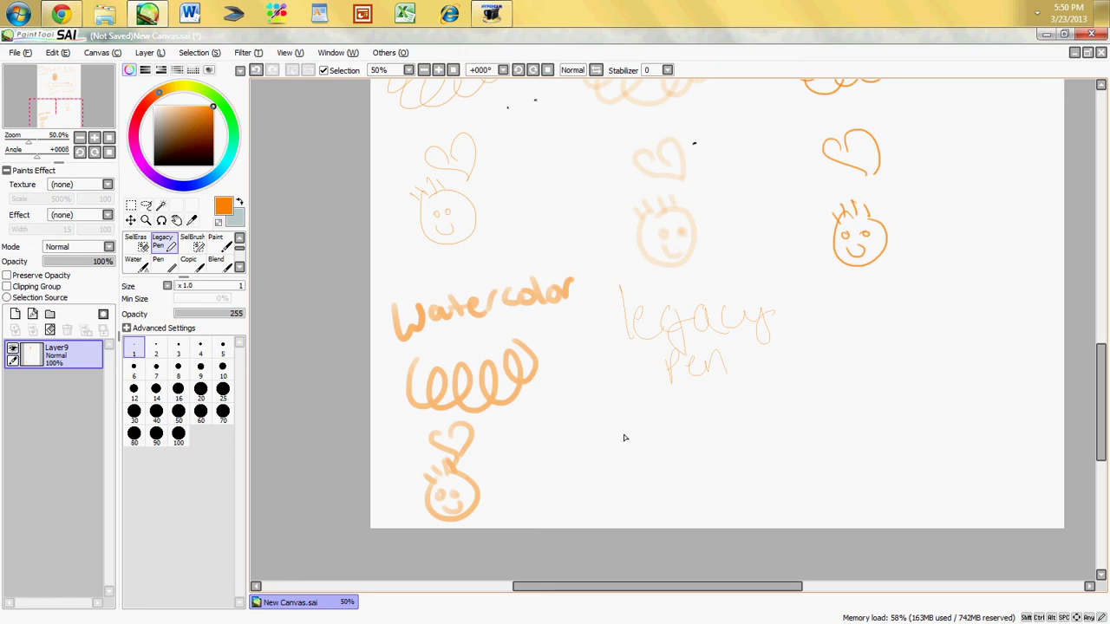
mouse_move(635, 385)
mouse_down()
mouse_move(656, 433)
mouse_move(692, 439)
mouse_move(680, 439)
mouse_move(730, 425)
mouse_up()
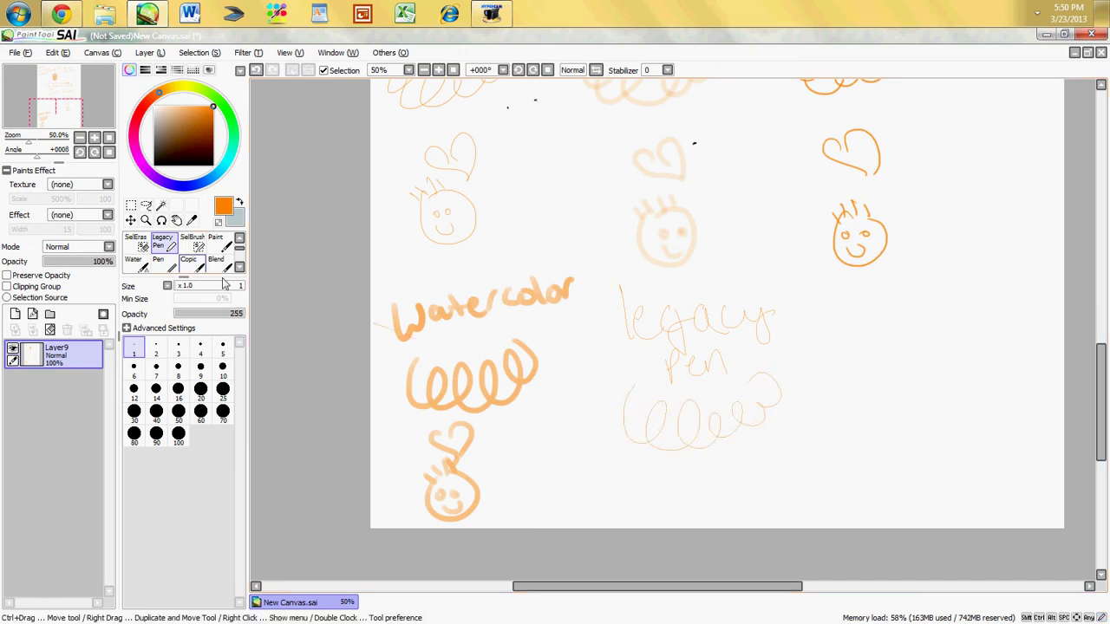
Step: Paint a filled orange oval to the right of the Legacy Pen sample using the Brush
click(137, 244)
click(239, 241)
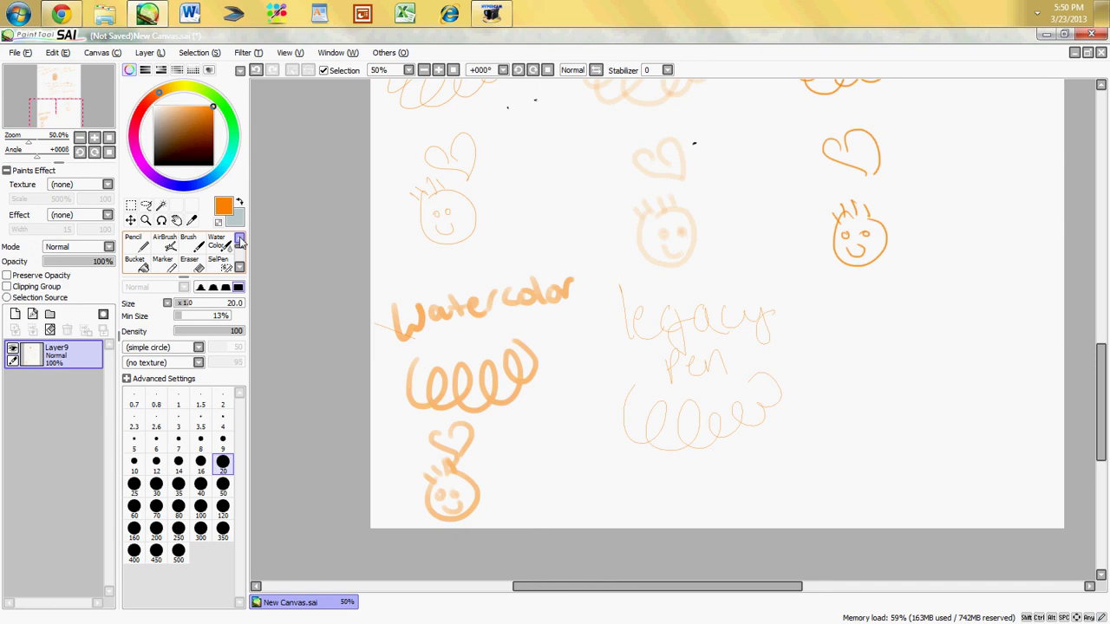
click(191, 262)
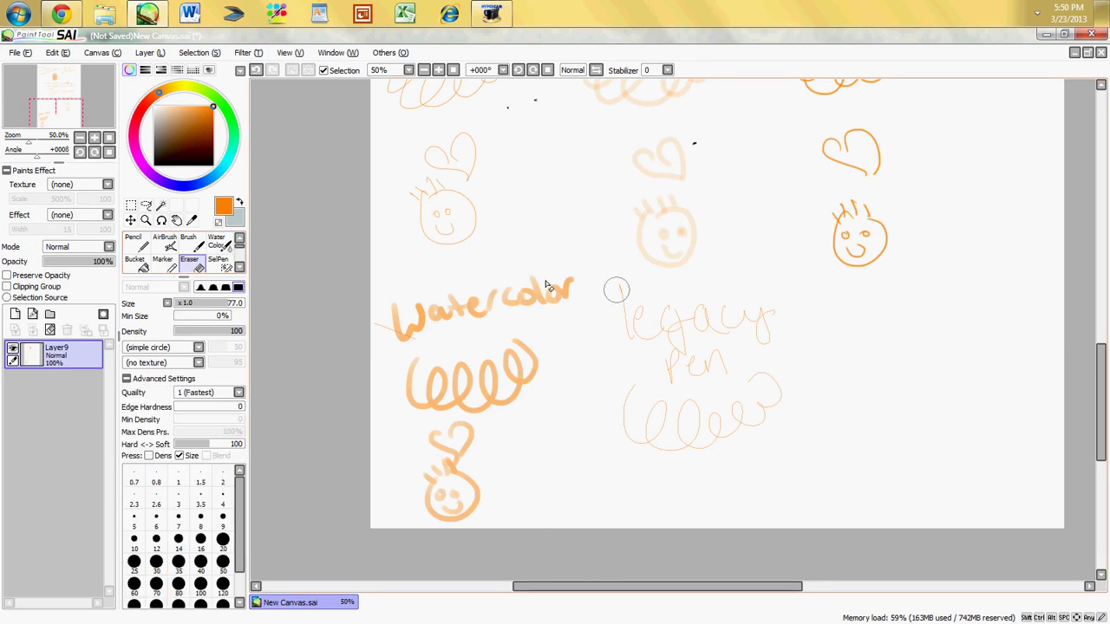
click(189, 243)
mouse_move(865, 391)
mouse_down()
mouse_move(951, 345)
mouse_move(934, 376)
mouse_move(876, 399)
mouse_up()
drag(200, 304, 215, 303)
mouse_move(867, 392)
mouse_down()
mouse_move(936, 364)
mouse_move(841, 399)
mouse_up()
Step: Erase a row of loops out of the orange oval using the Eraser at size 9
click(189, 260)
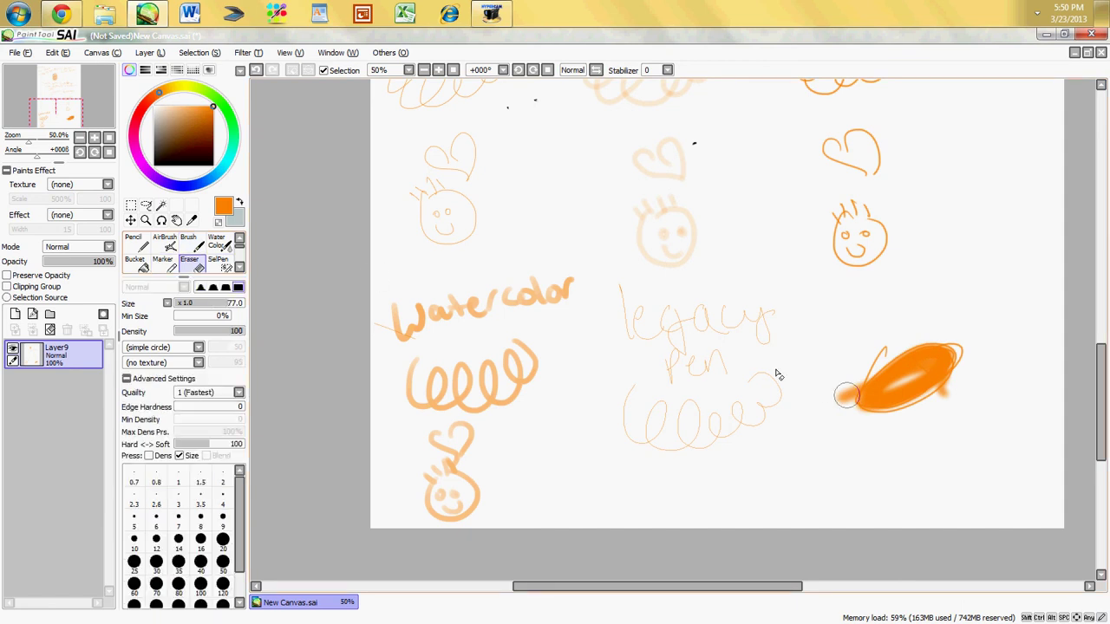
click(191, 303)
click(223, 520)
mouse_move(871, 395)
mouse_down()
mouse_move(888, 382)
mouse_move(909, 397)
mouse_move(950, 363)
mouse_up()
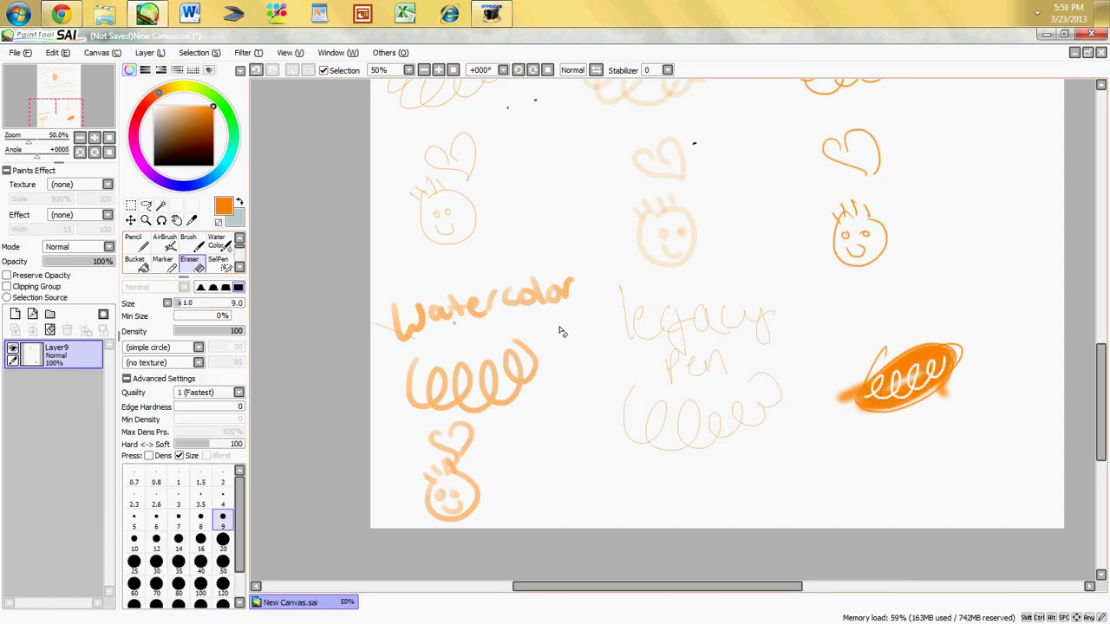
Step: Handwrite "Eraser" above the orange oval using the Brush at size 10
key(b)
drag(877, 310, 881, 319)
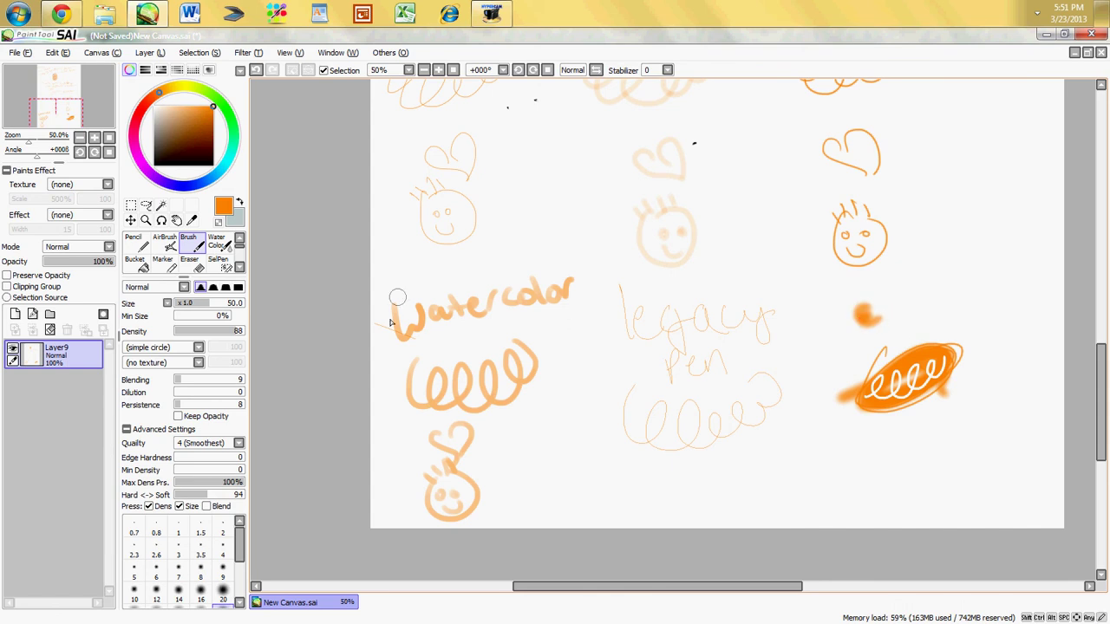
key(ctrl+z)
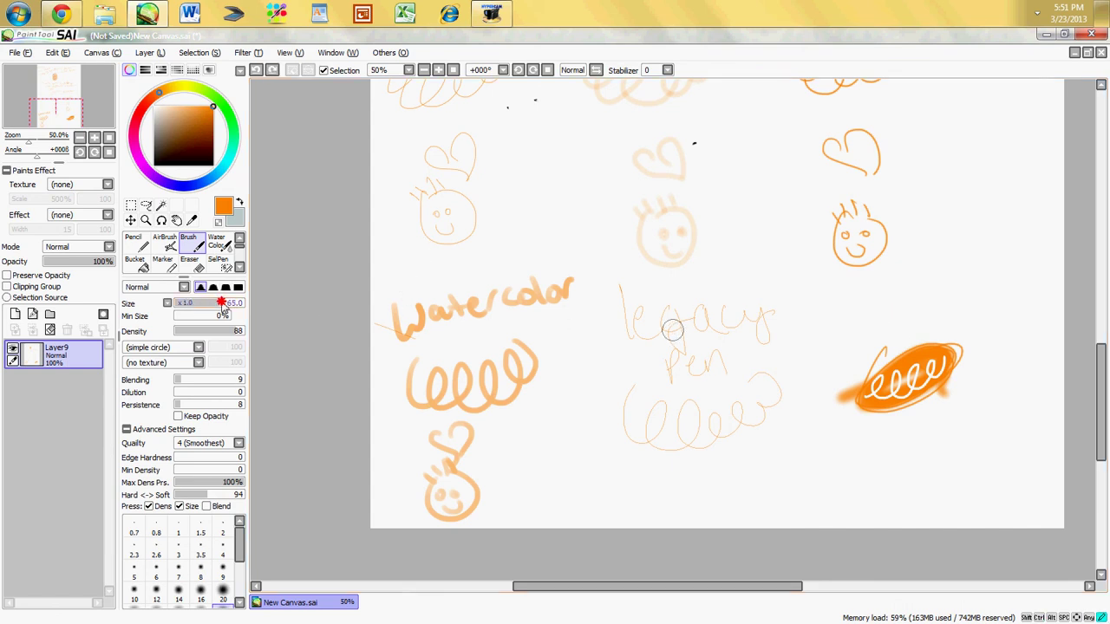
click(184, 308)
mouse_move(859, 295)
mouse_down()
mouse_move(845, 318)
mouse_move(929, 298)
mouse_up()
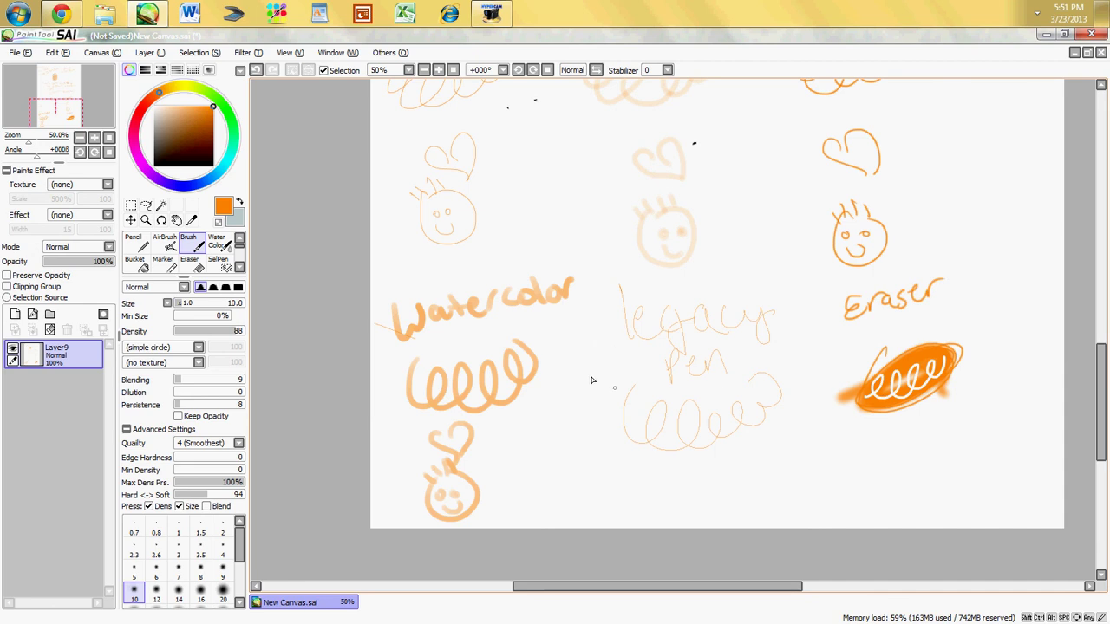
drag(919, 309, 938, 331)
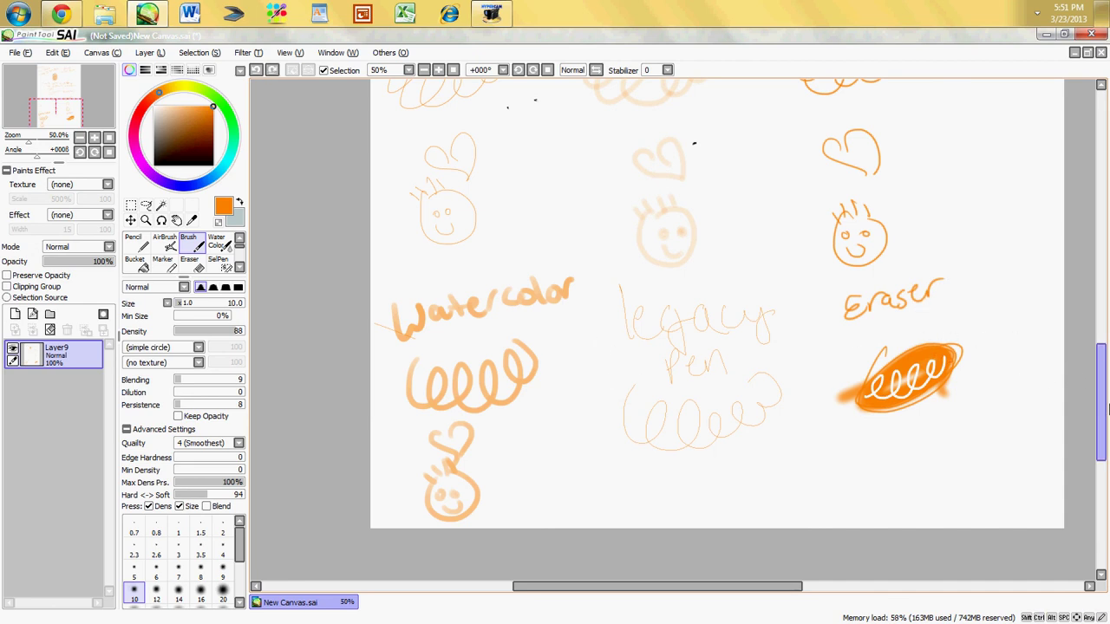
Step: Handwrite "now," beside the potato under the "down to 'sel brush'" note
mouse_move(1101, 386)
mouse_down()
mouse_move(1100, 321)
mouse_move(1098, 409)
mouse_move(1103, 253)
mouse_up()
drag(748, 290, 800, 305)
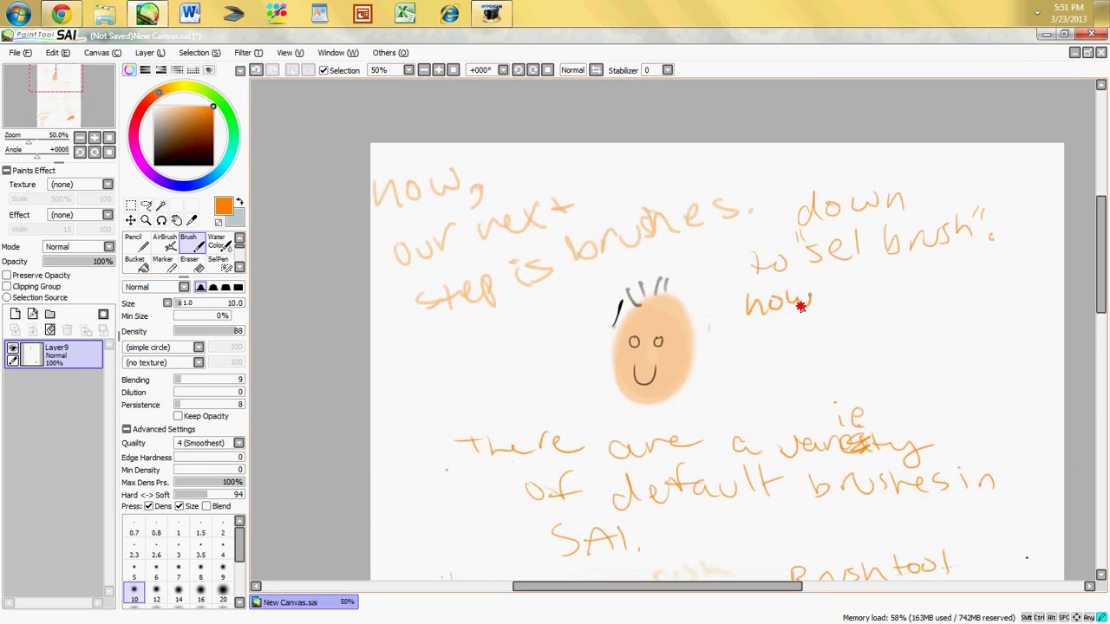
Step: Erase the handwritten notes around the potato and the default brushes sentence below it with the Eraser at size 100
key(e)
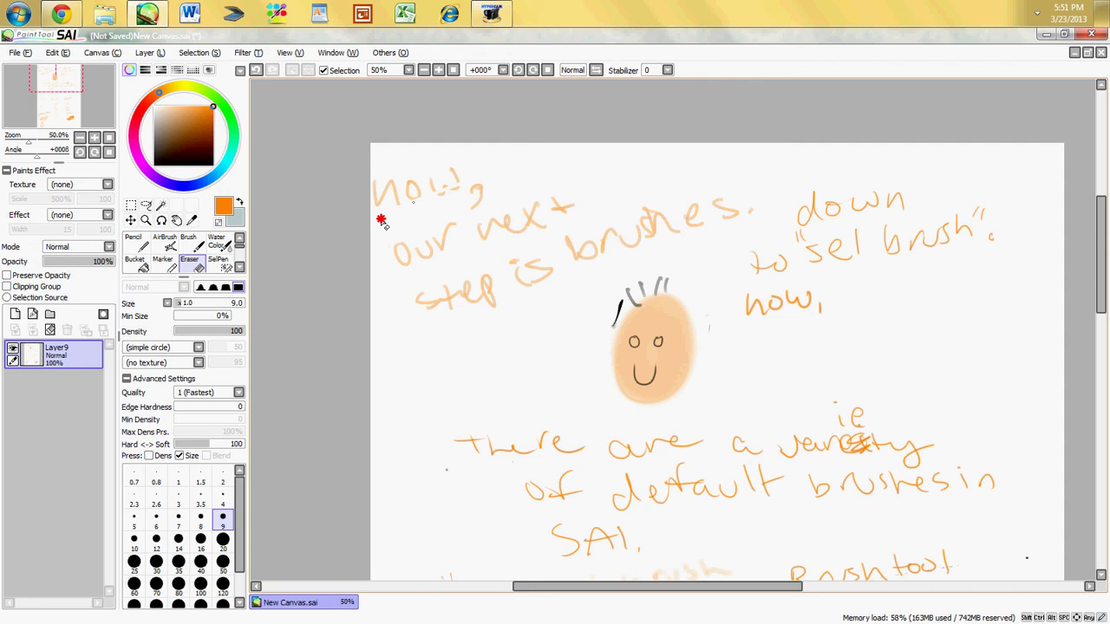
click(201, 592)
mouse_move(404, 198)
mouse_down()
mouse_move(485, 240)
mouse_move(693, 223)
mouse_move(592, 227)
mouse_move(922, 233)
mouse_move(776, 293)
mouse_move(842, 292)
mouse_move(474, 482)
mouse_move(765, 417)
mouse_move(600, 445)
mouse_move(486, 300)
mouse_move(562, 524)
mouse_up()
drag(1101, 286, 1101, 362)
mouse_move(897, 219)
mouse_down()
mouse_move(379, 292)
mouse_move(488, 335)
mouse_move(724, 359)
mouse_move(828, 356)
mouse_up()
key(ctrl+z)
key(ctrl+z)
key(ctrl+z)
key(ctrl+z)
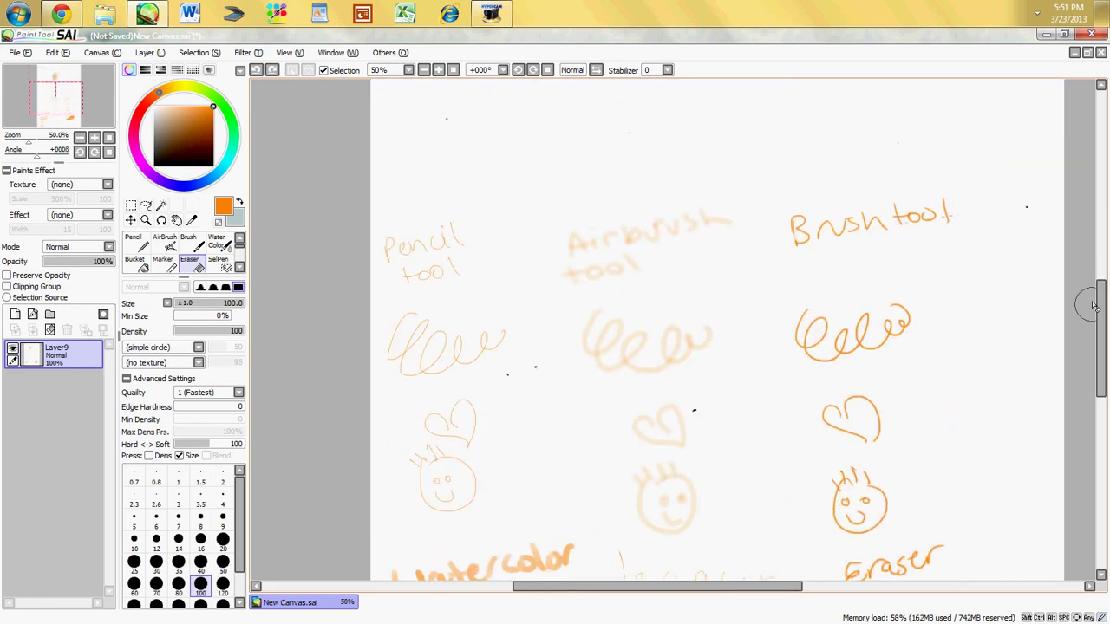
Step: Erase the black hair strand at the potato's upper-left edge with the Eraser
drag(1087, 302, 1104, 230)
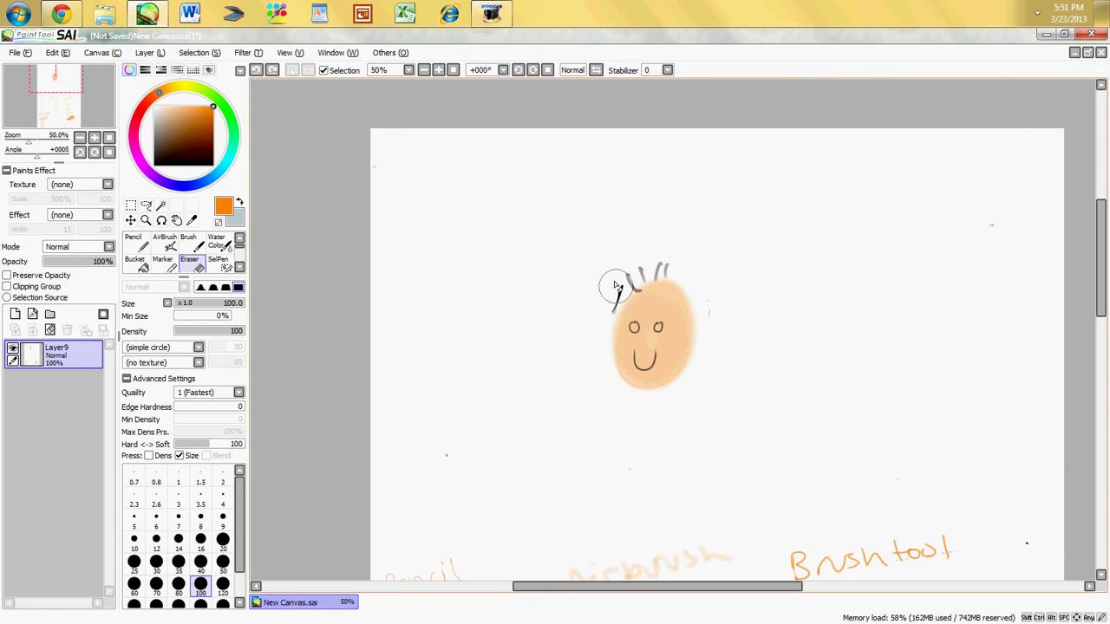
drag(612, 293, 584, 300)
Step: Handwrite "Brush settings: Size is obvi." above the potato with the size 10 Brush and add a small face emoticon
click(192, 247)
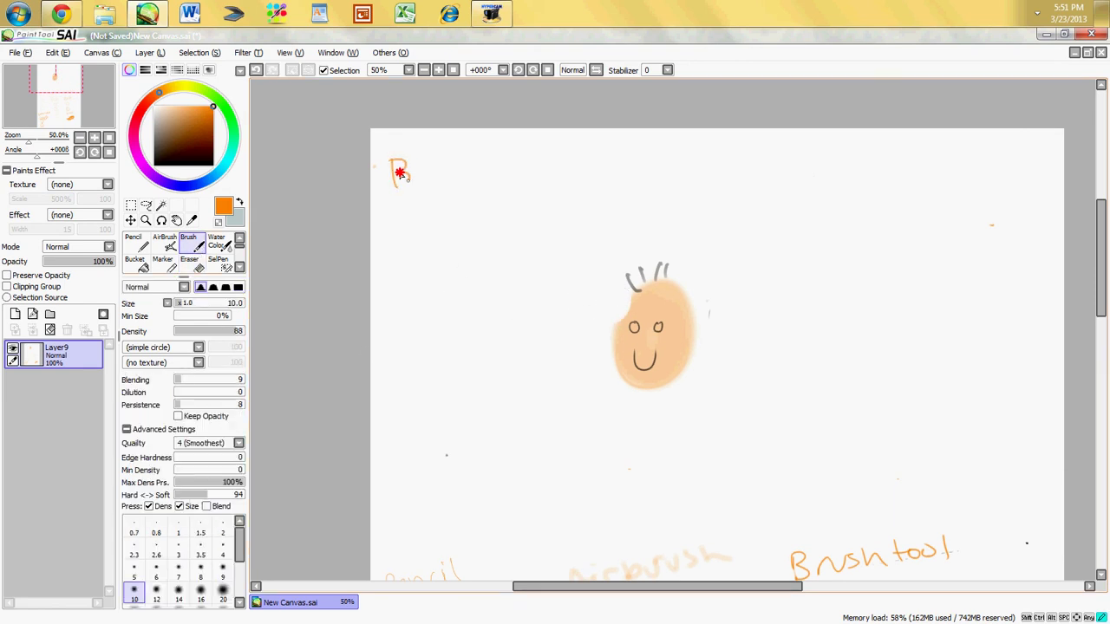
mouse_move(399, 173)
mouse_down()
mouse_move(439, 176)
mouse_move(446, 204)
mouse_move(497, 188)
mouse_up()
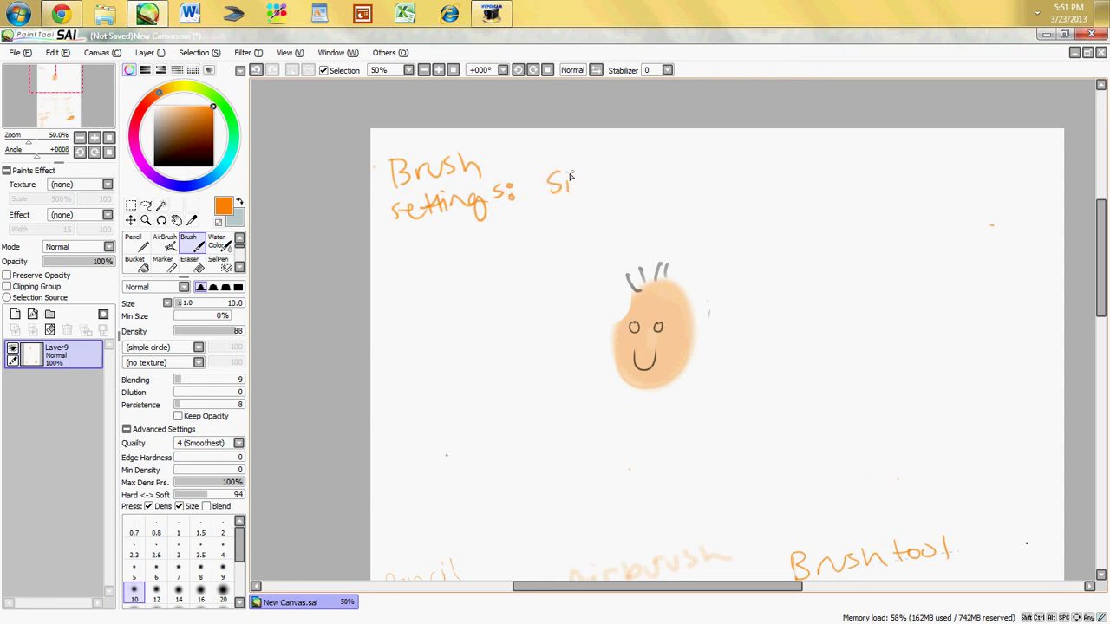
mouse_move(571, 176)
mouse_down()
mouse_move(639, 164)
mouse_move(676, 177)
mouse_up()
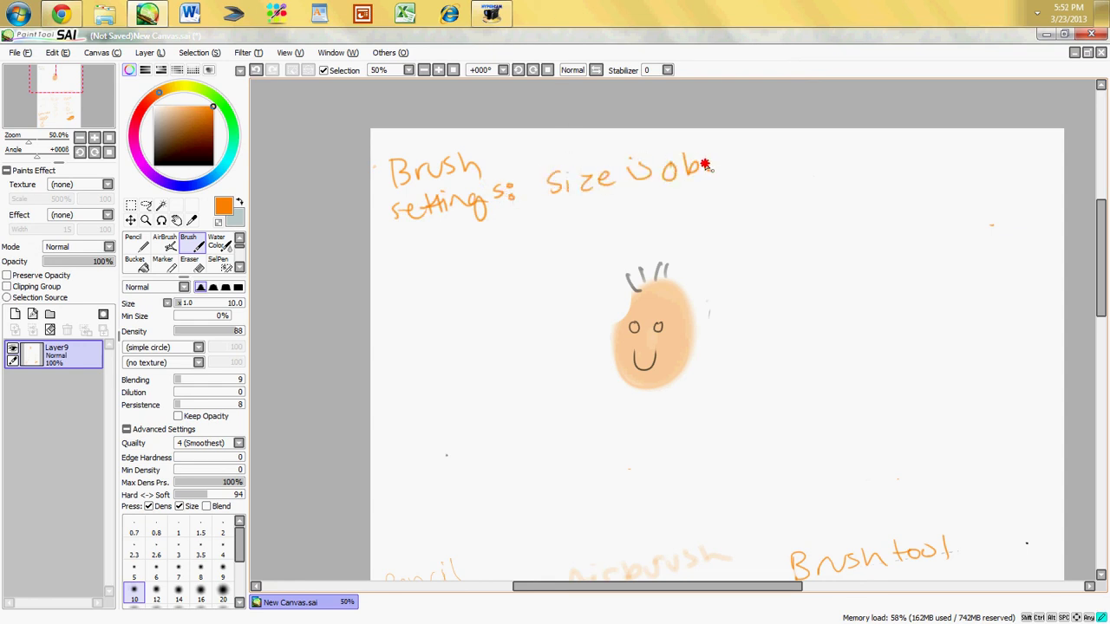
drag(790, 154, 785, 159)
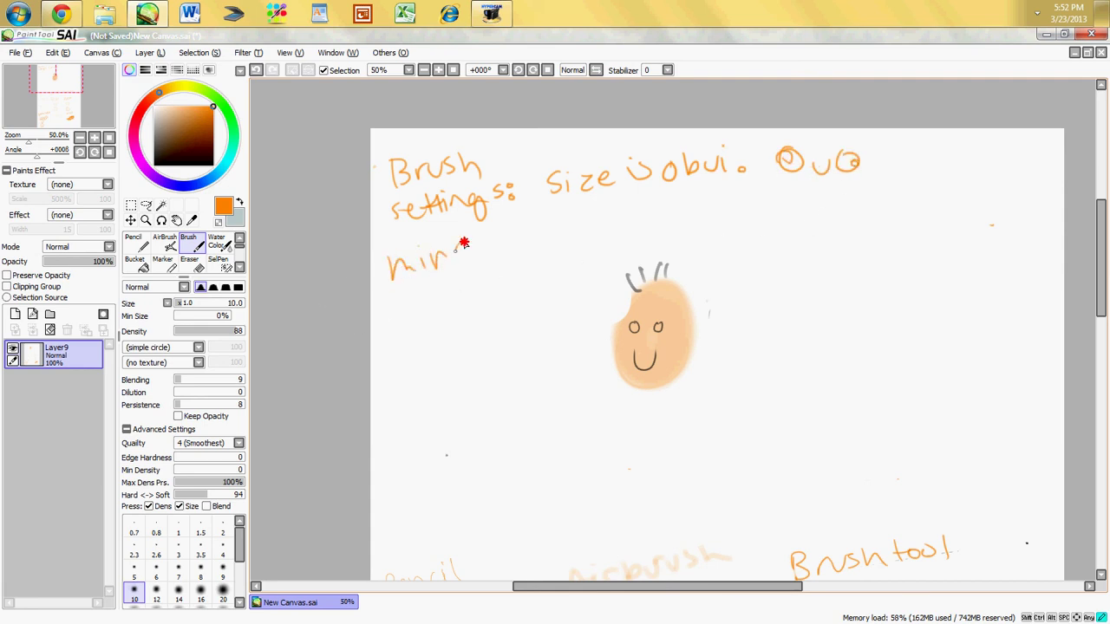
Step: Handwrite "min size: Changes how small tips of lines are:" under the brush settings heading
drag(467, 252, 454, 269)
drag(474, 250, 474, 261)
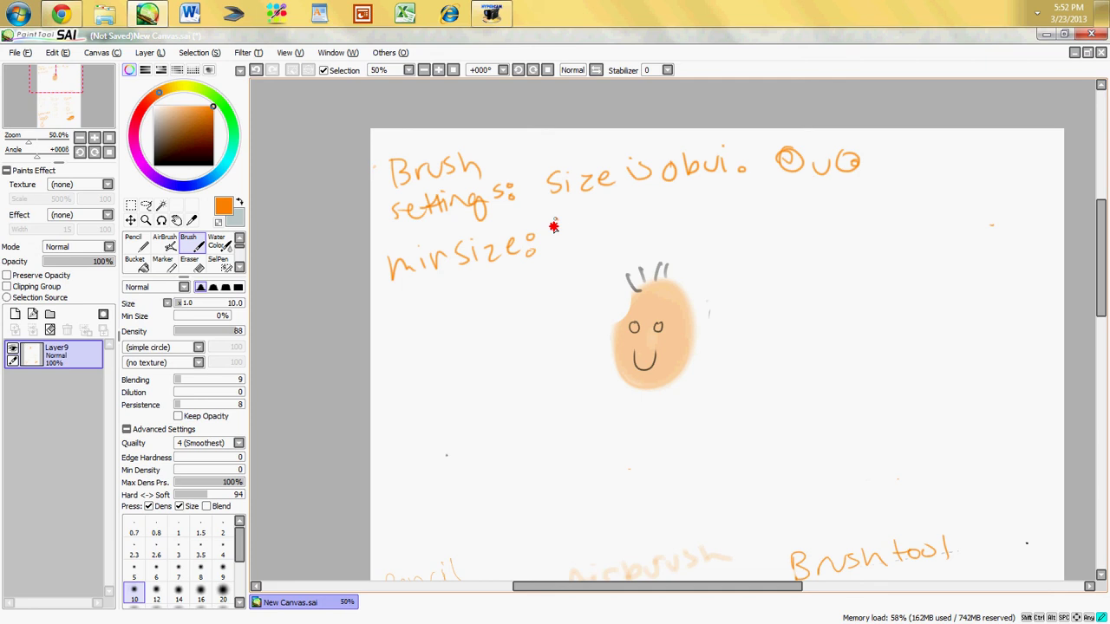
drag(596, 223, 753, 217)
mouse_move(777, 205)
mouse_down()
mouse_move(763, 222)
mouse_move(876, 222)
mouse_up()
mouse_move(886, 210)
mouse_down()
mouse_move(890, 222)
mouse_move(943, 206)
mouse_up()
drag(968, 189, 955, 210)
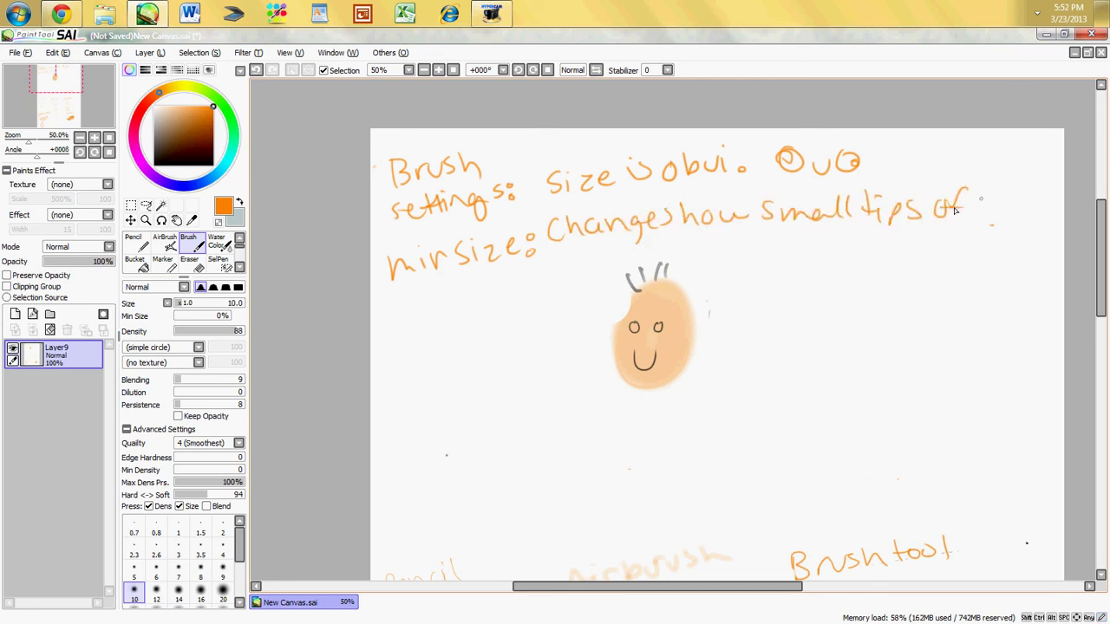
drag(904, 251, 929, 248)
drag(935, 250, 964, 234)
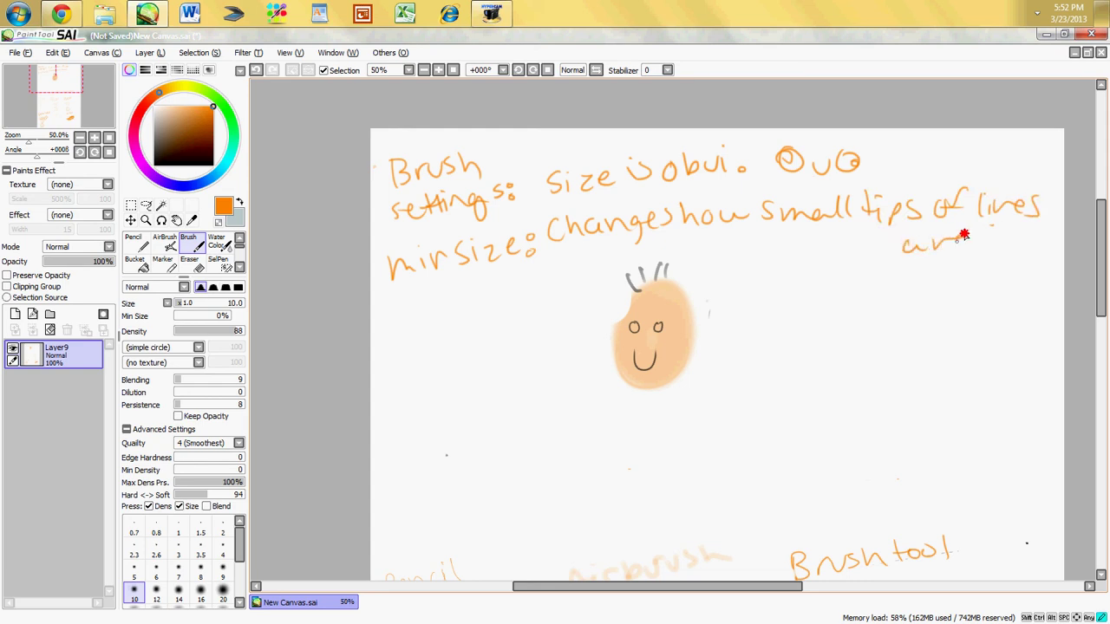
Step: Paint a thick vertical stroke to the right of the potato with Min Size 100% and brush size 73
click(228, 316)
mouse_move(766, 283)
mouse_down()
mouse_move(781, 389)
mouse_move(774, 362)
mouse_up()
key(ctrl+z)
key(ctrl+z)
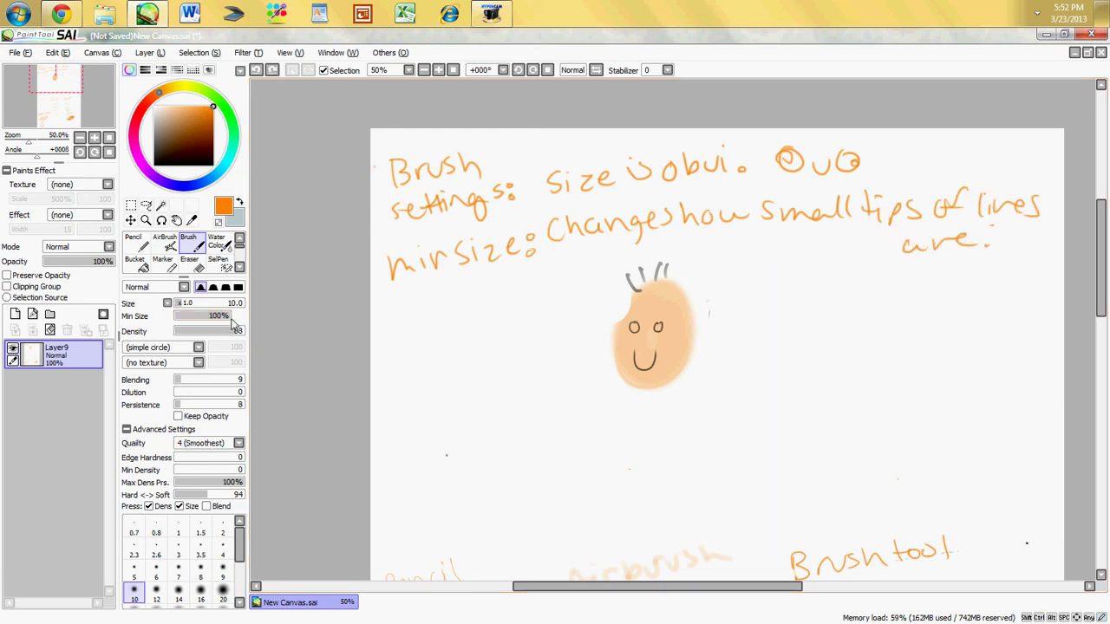
click(229, 303)
drag(783, 273, 789, 399)
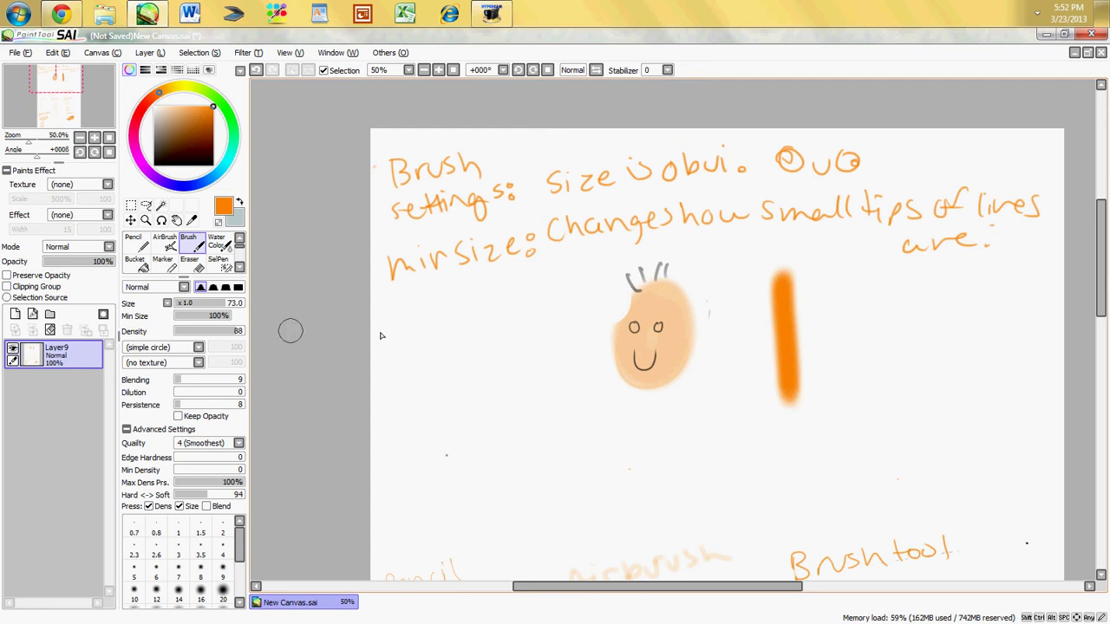
Step: Paint a second vertical stroke beside the first with Min Size 52% and brush size 69
click(201, 304)
drag(202, 304, 224, 304)
drag(864, 276, 867, 377)
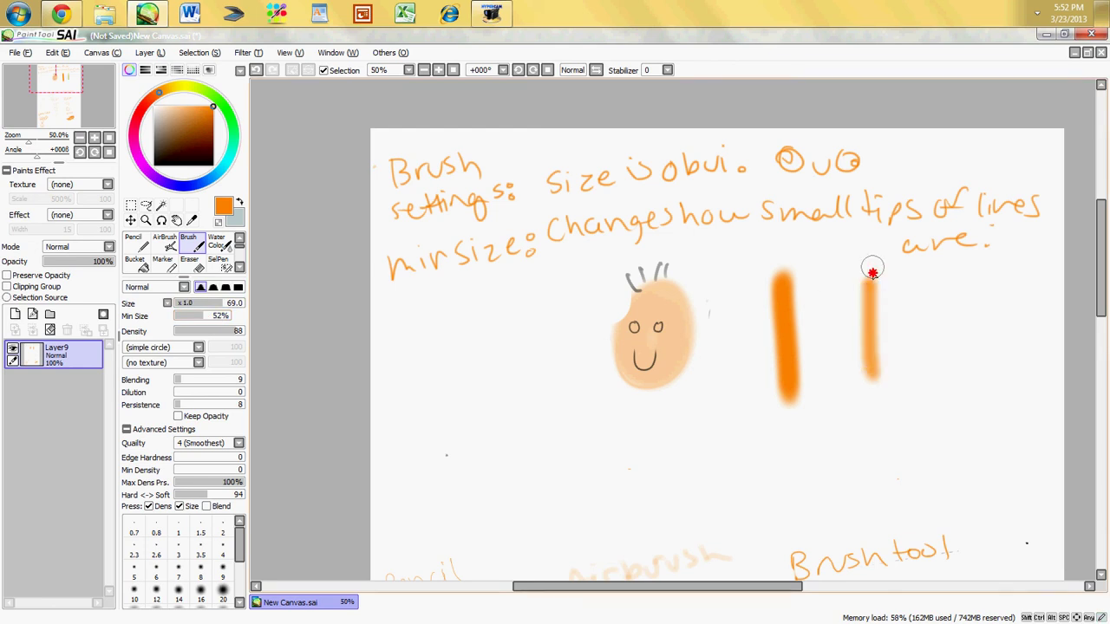
drag(872, 268, 870, 387)
drag(873, 251, 872, 367)
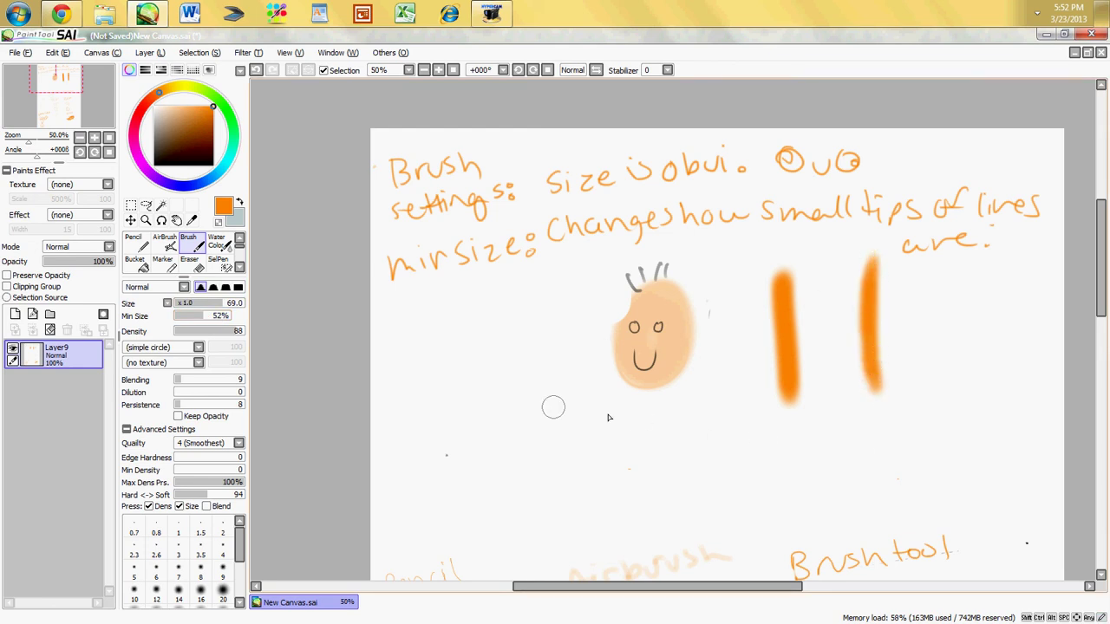
Step: Paint a third vertical stroke with tapered ends beside the second using Min Size 20%
drag(191, 323, 182, 321)
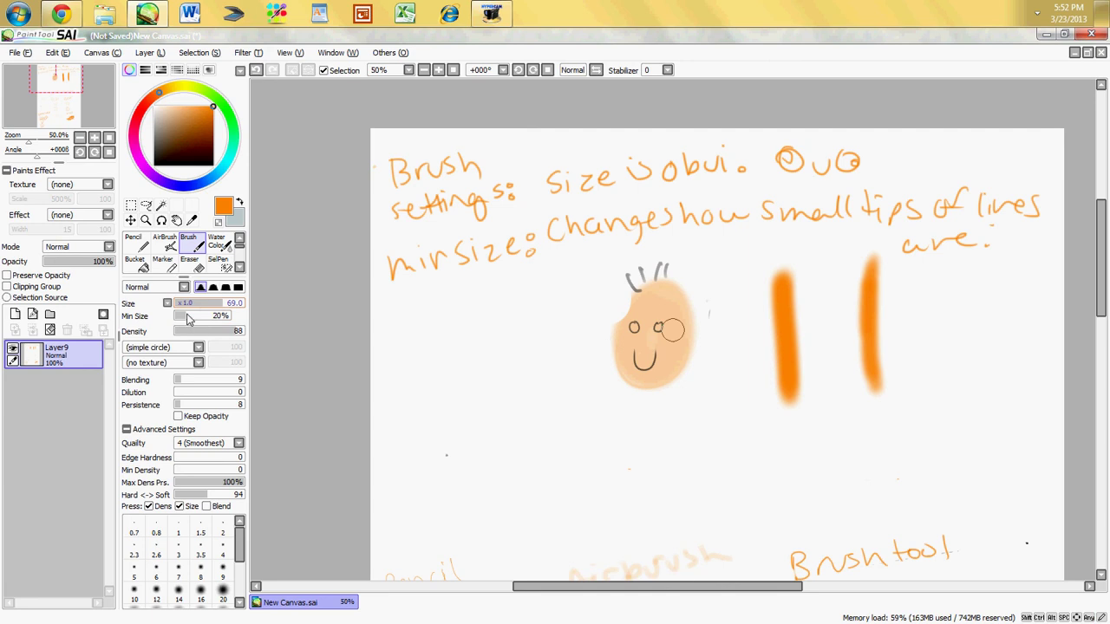
drag(919, 262, 921, 406)
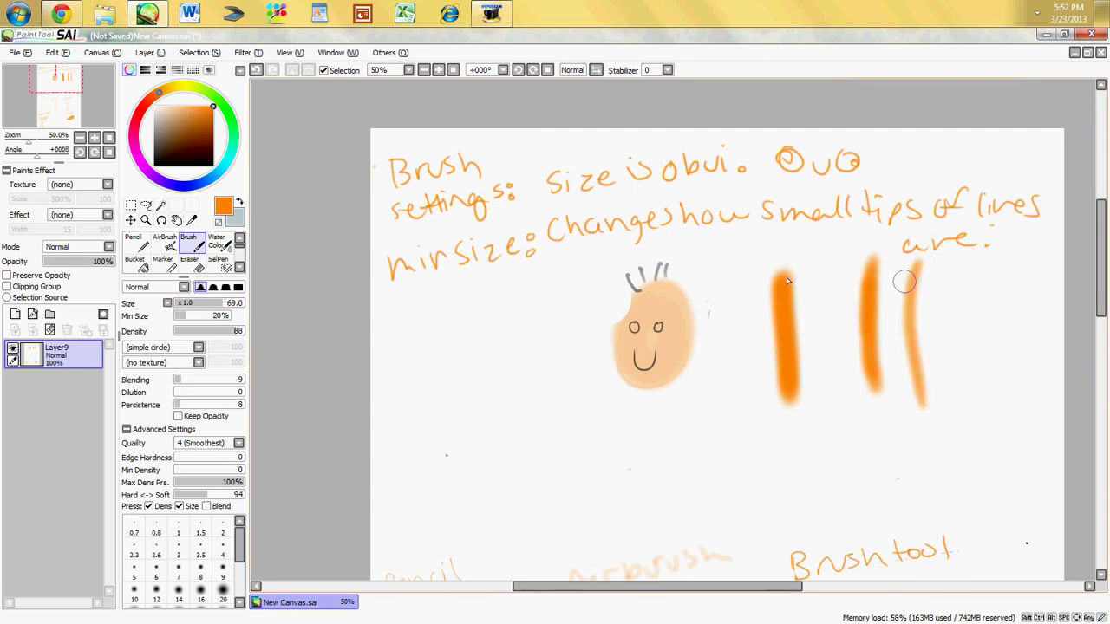
key(ctrl+z)
Step: Draw a fourth, thin curved stroke beside the others with Min Size 0% and brush size 16
drag(192, 316, 167, 321)
drag(954, 274, 958, 418)
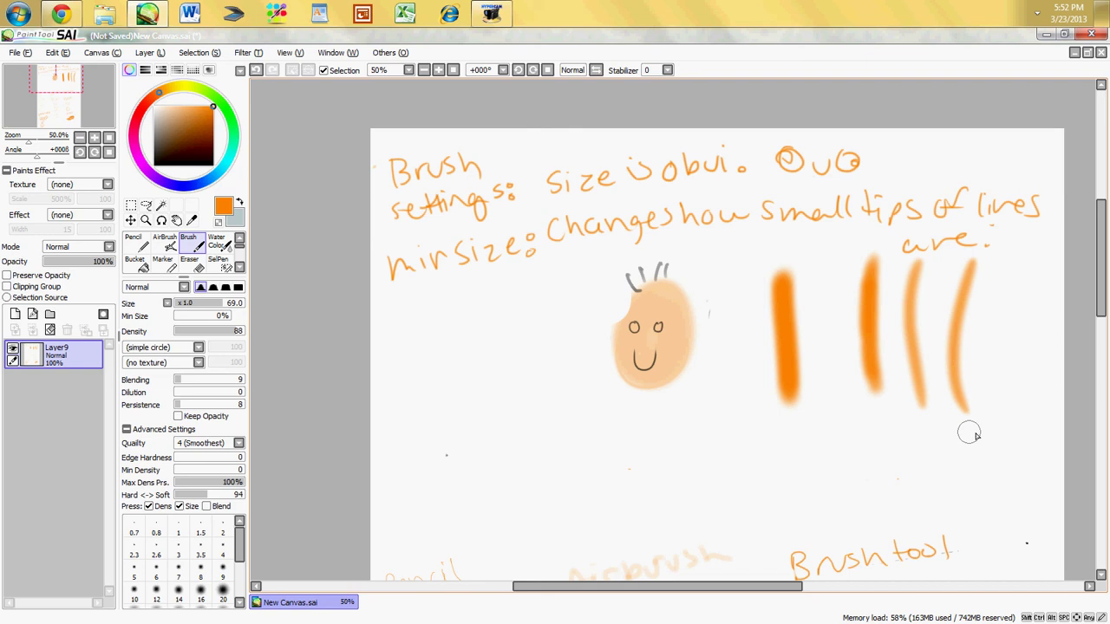
key(ctrl+z)
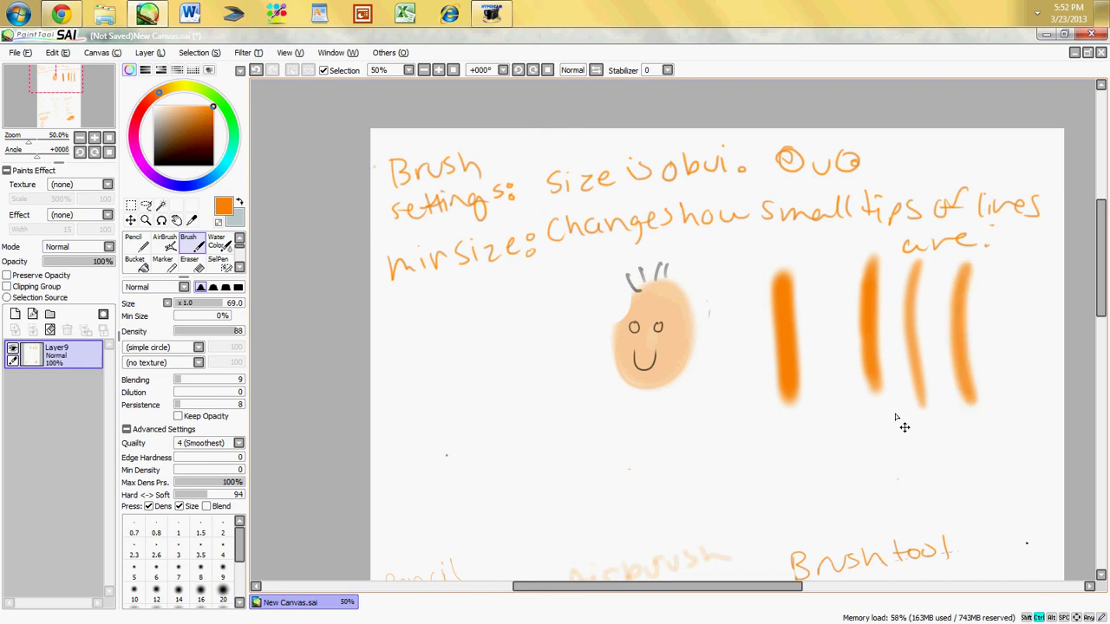
key(ctrl+z)
click(201, 305)
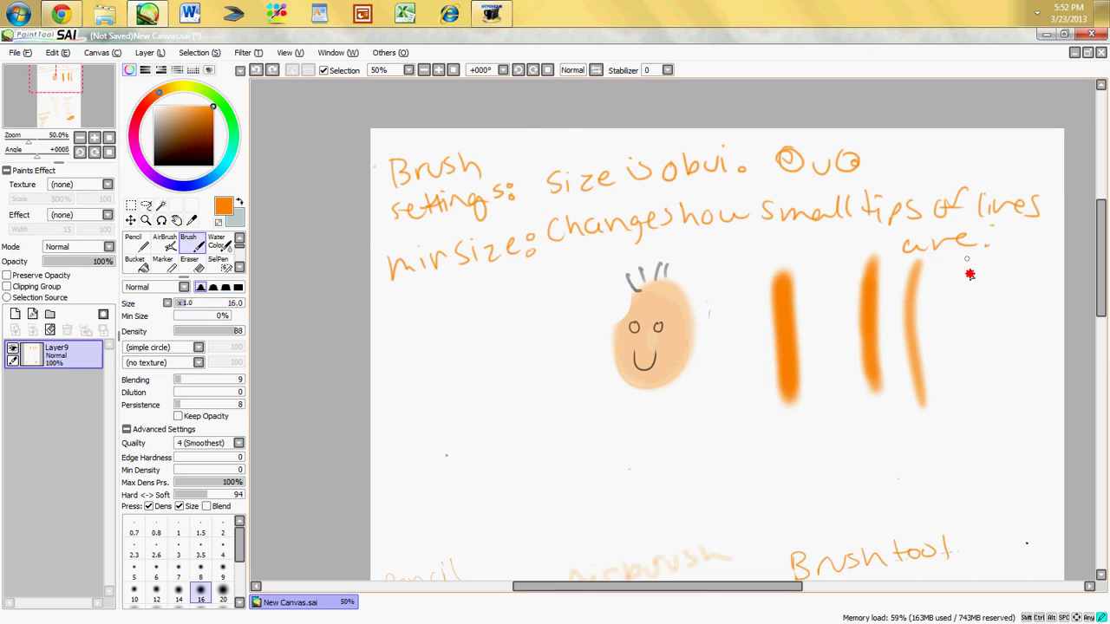
drag(967, 259, 962, 371)
key(ctrl+z)
drag(958, 264, 948, 378)
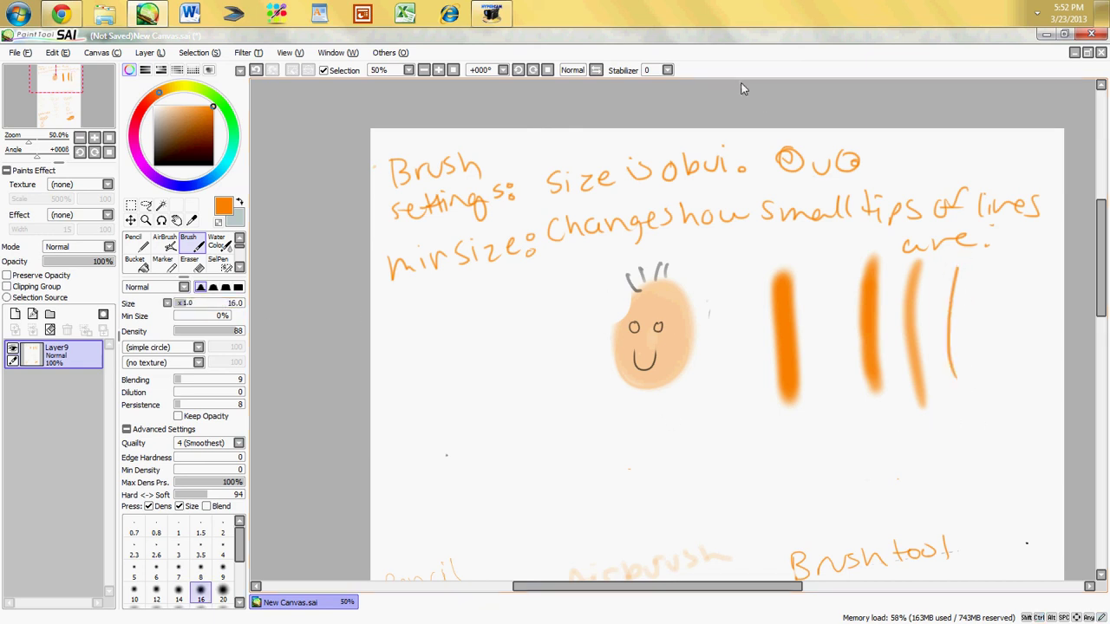
Step: Draw two more size 16 vertical strokes beside the thin curve, one with Min Size 100% and one with 48%
click(438, 70)
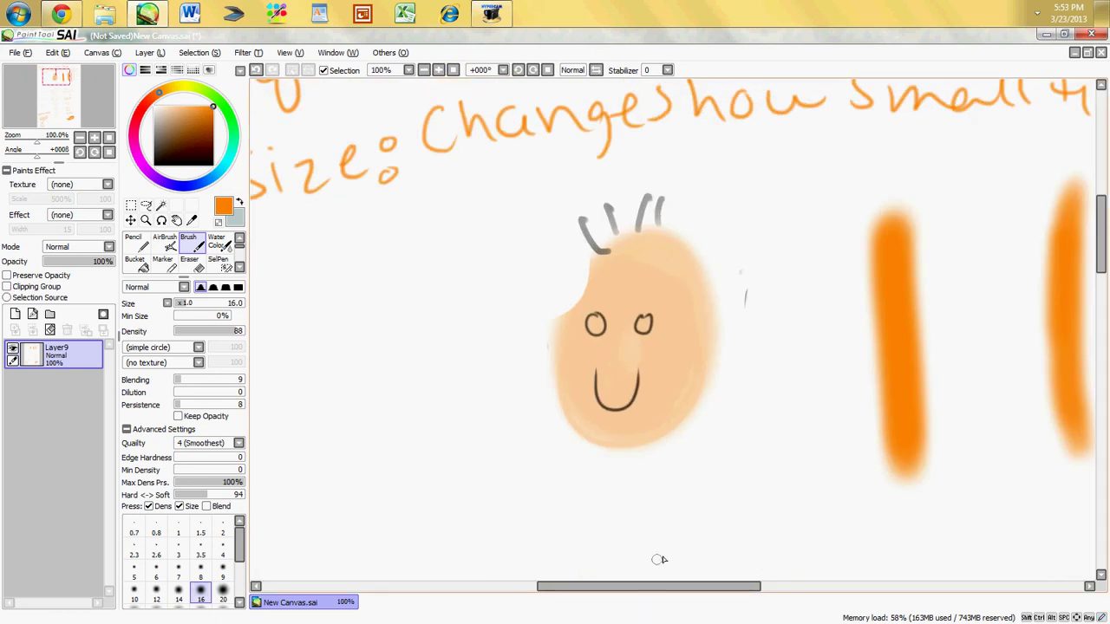
drag(609, 586, 757, 587)
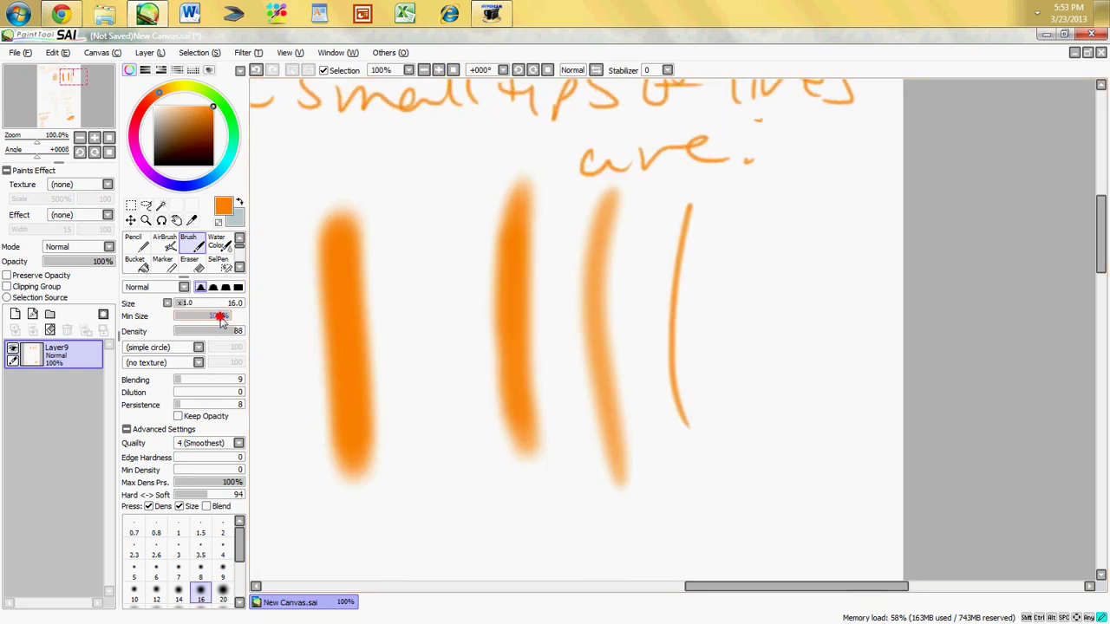
drag(722, 206, 728, 402)
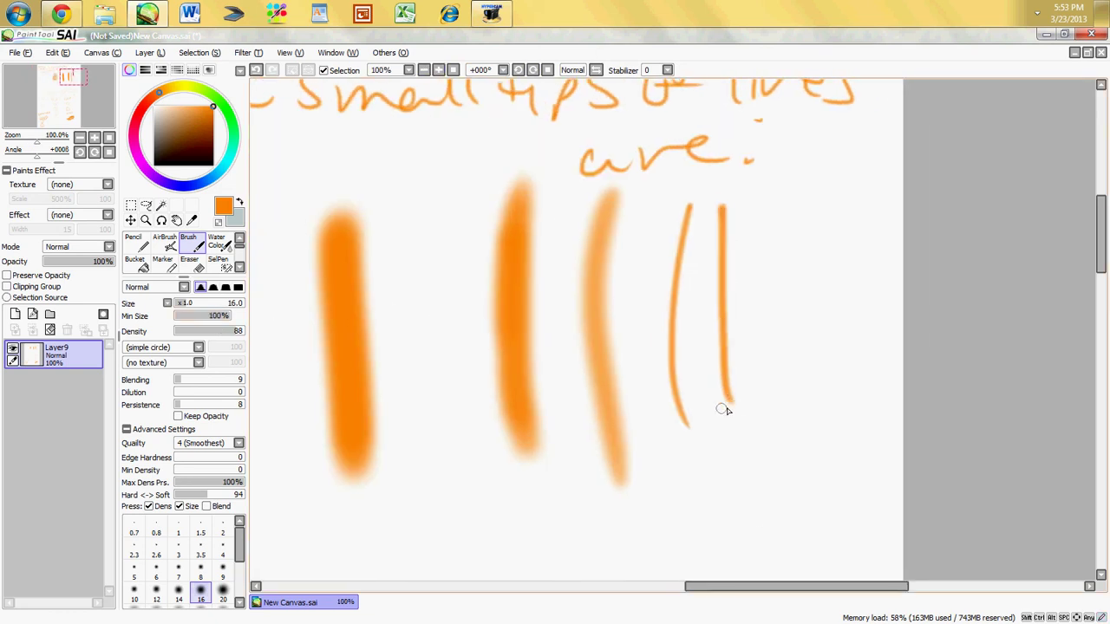
click(203, 317)
drag(756, 198, 761, 373)
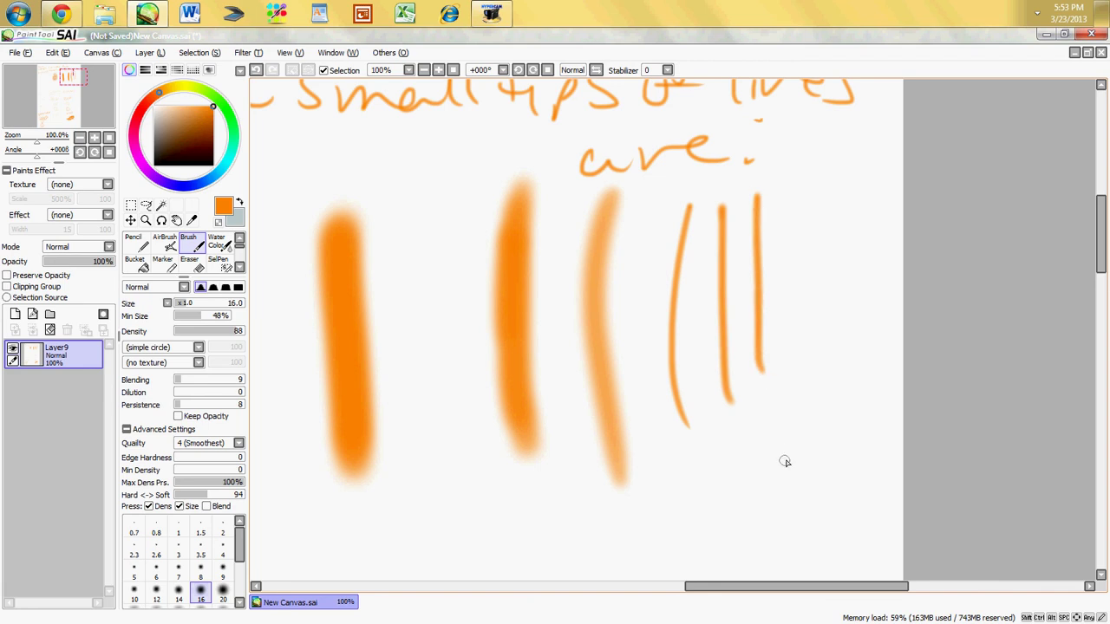
Step: Circle both ends of the three thin orange strokes and draw a small smiley face beside them
drag(694, 179, 692, 184)
drag(687, 404, 690, 407)
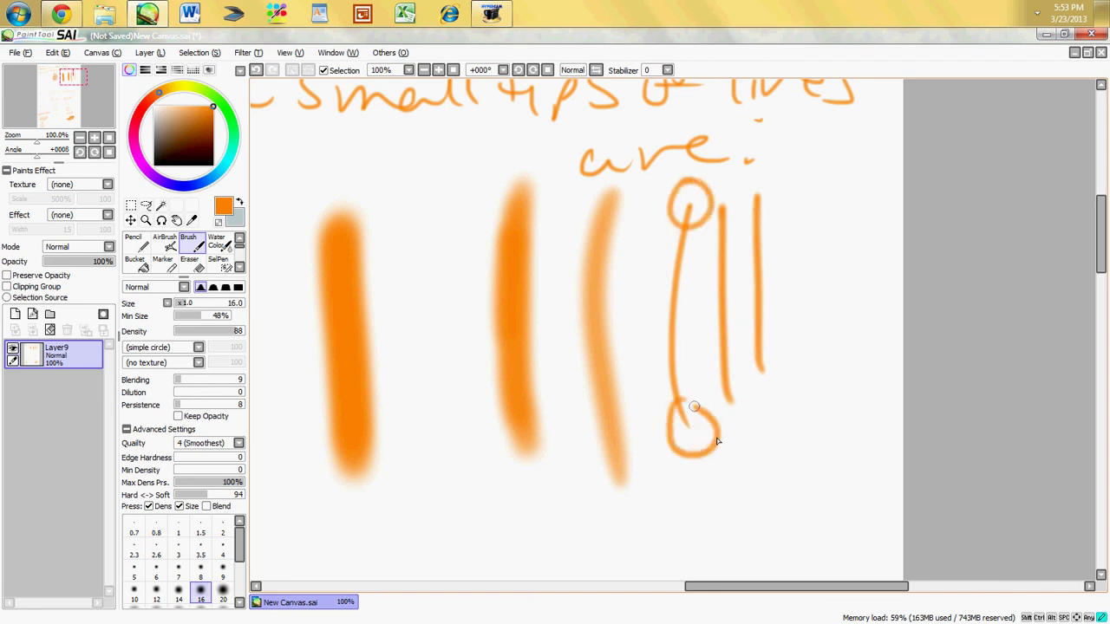
drag(727, 369, 733, 382)
mouse_move(722, 227)
mouse_down()
mouse_move(716, 194)
mouse_move(773, 174)
mouse_move(759, 203)
mouse_up()
mouse_move(763, 342)
mouse_down()
mouse_move(780, 395)
mouse_move(744, 392)
mouse_up()
drag(802, 259, 855, 255)
click(812, 230)
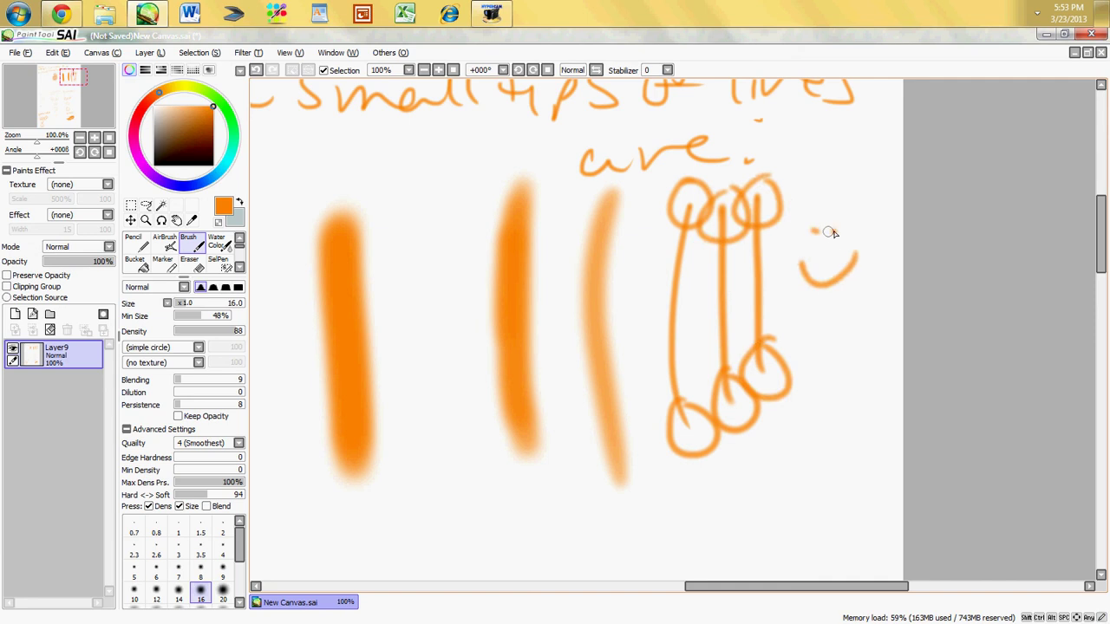
Step: Erase the Brush settings and Min Size notes and sample strokes around the potato with the size 100 Eraser
click(424, 69)
click(423, 69)
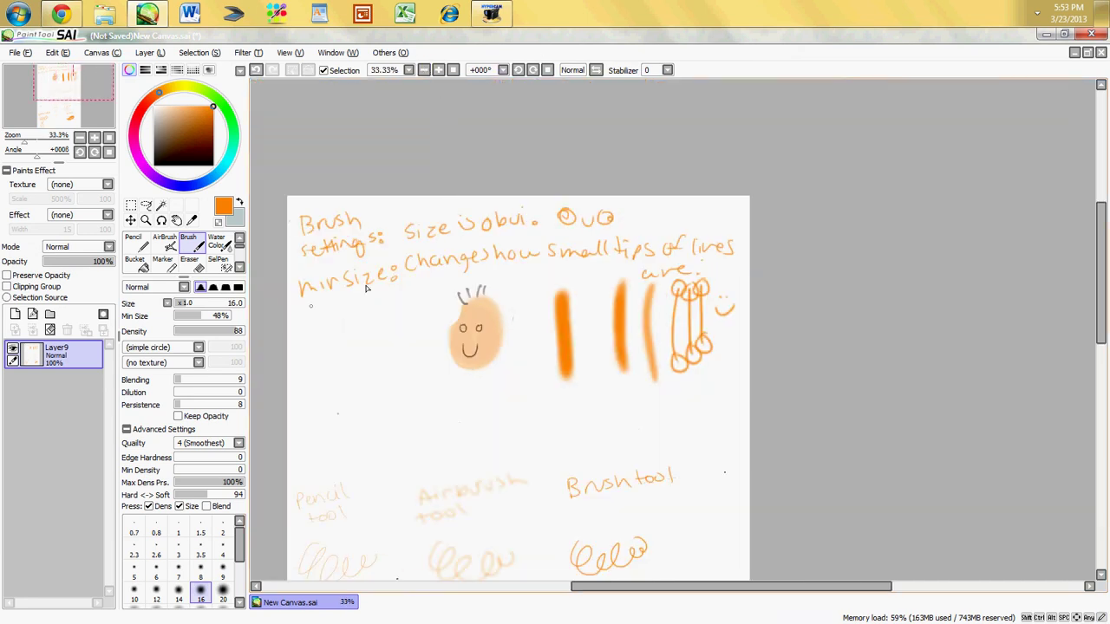
click(189, 259)
mouse_move(706, 315)
mouse_down()
mouse_move(691, 288)
mouse_move(633, 391)
mouse_move(659, 386)
mouse_move(634, 278)
mouse_move(668, 245)
mouse_move(642, 319)
mouse_move(583, 331)
mouse_move(570, 363)
mouse_move(598, 192)
mouse_move(547, 307)
mouse_up()
mouse_move(636, 301)
mouse_down()
mouse_move(596, 202)
mouse_move(536, 252)
mouse_move(560, 240)
mouse_move(363, 246)
mouse_move(395, 212)
mouse_move(312, 199)
mouse_up()
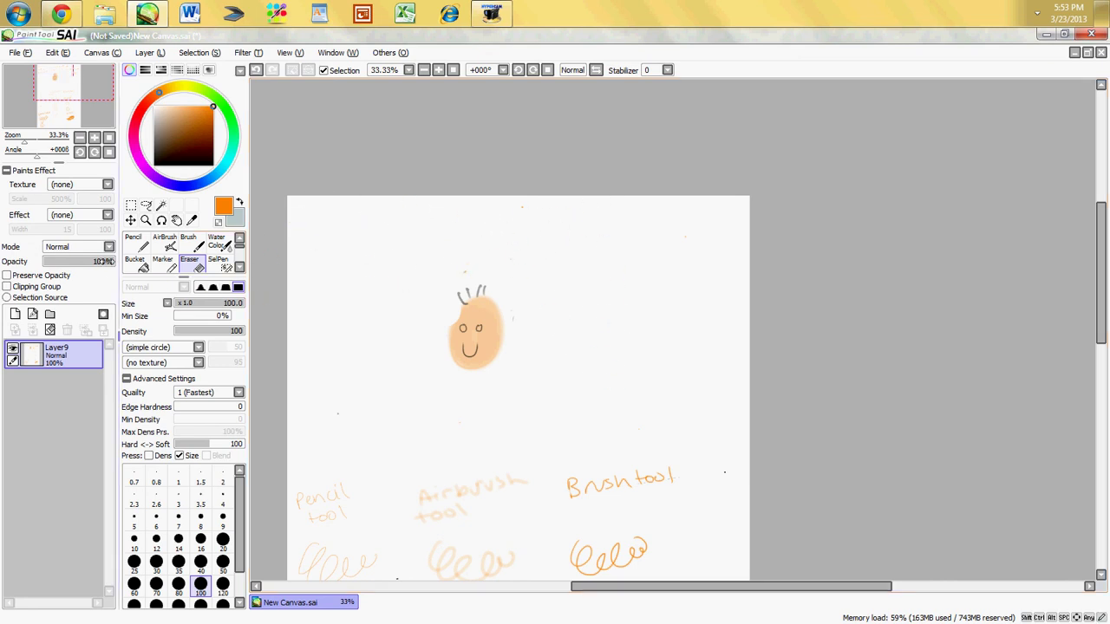
Step: Handwrite the orange heading "Density:" with the Brush tool and the note "Changes how 'thin' it is." beneath it
click(189, 246)
mouse_move(319, 240)
mouse_down()
mouse_move(385, 237)
mouse_move(386, 222)
mouse_move(418, 230)
mouse_move(415, 246)
mouse_move(438, 222)
mouse_up()
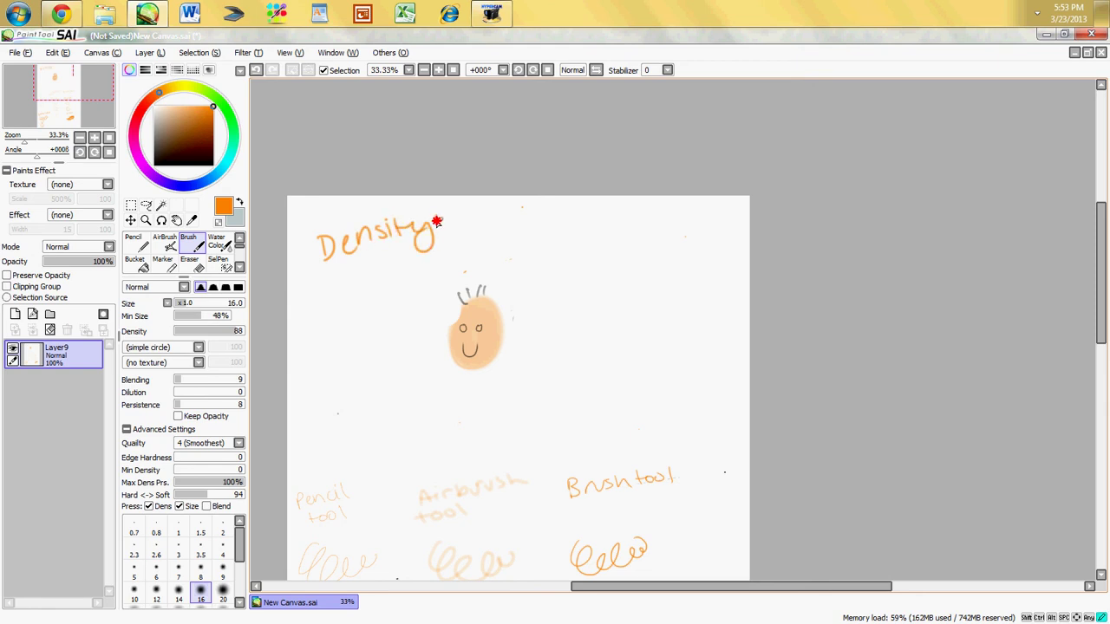
drag(636, 587, 538, 561)
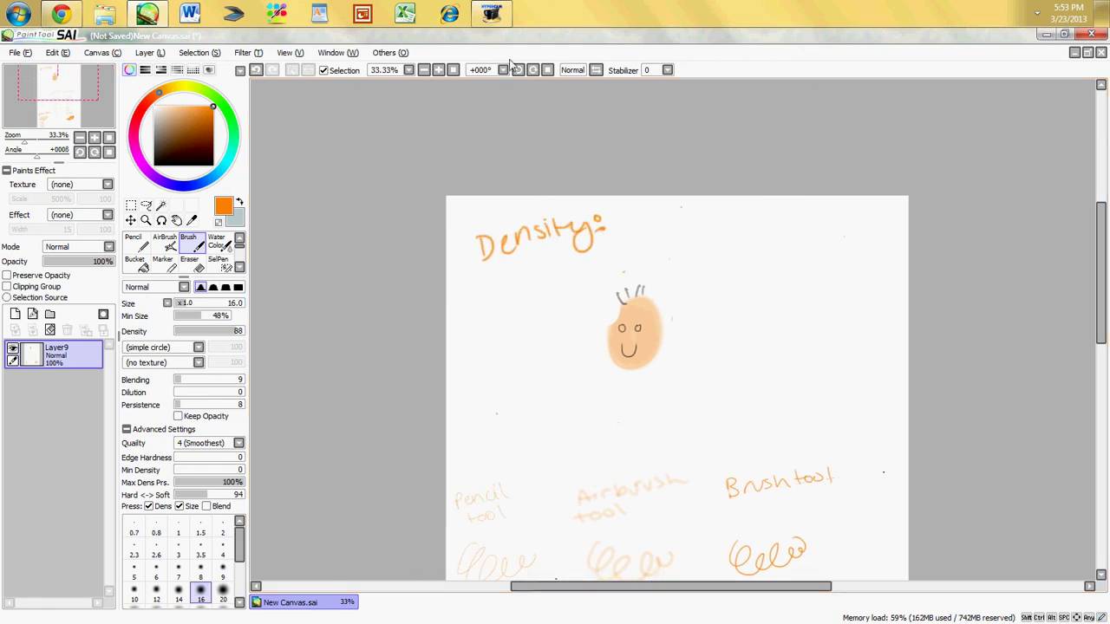
click(438, 69)
drag(626, 587, 567, 587)
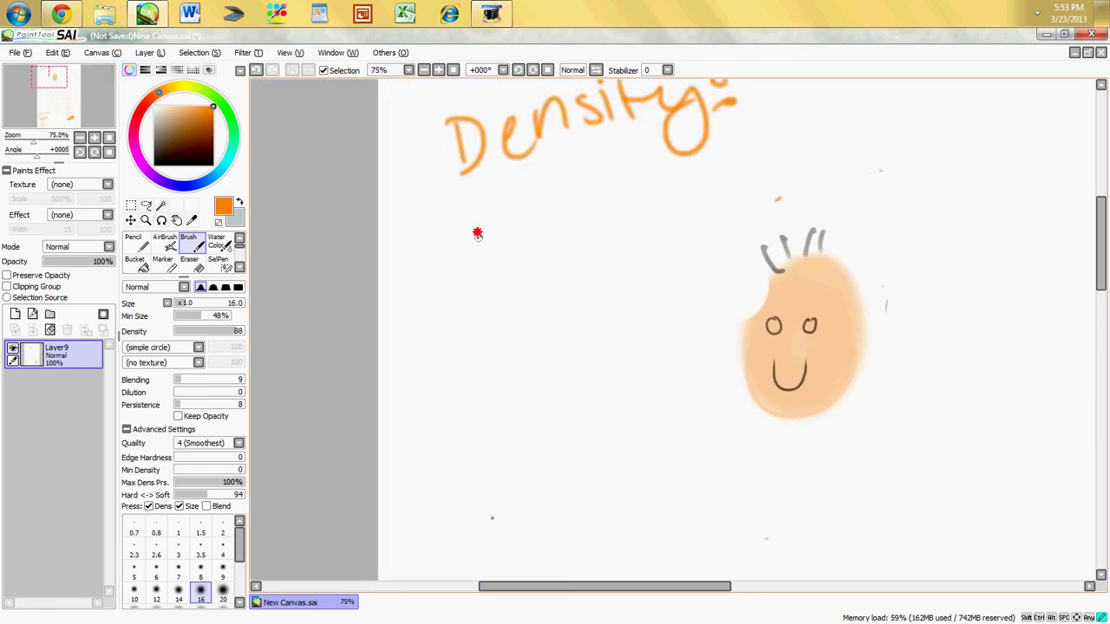
mouse_move(478, 212)
mouse_down()
mouse_move(570, 188)
mouse_move(621, 187)
mouse_up()
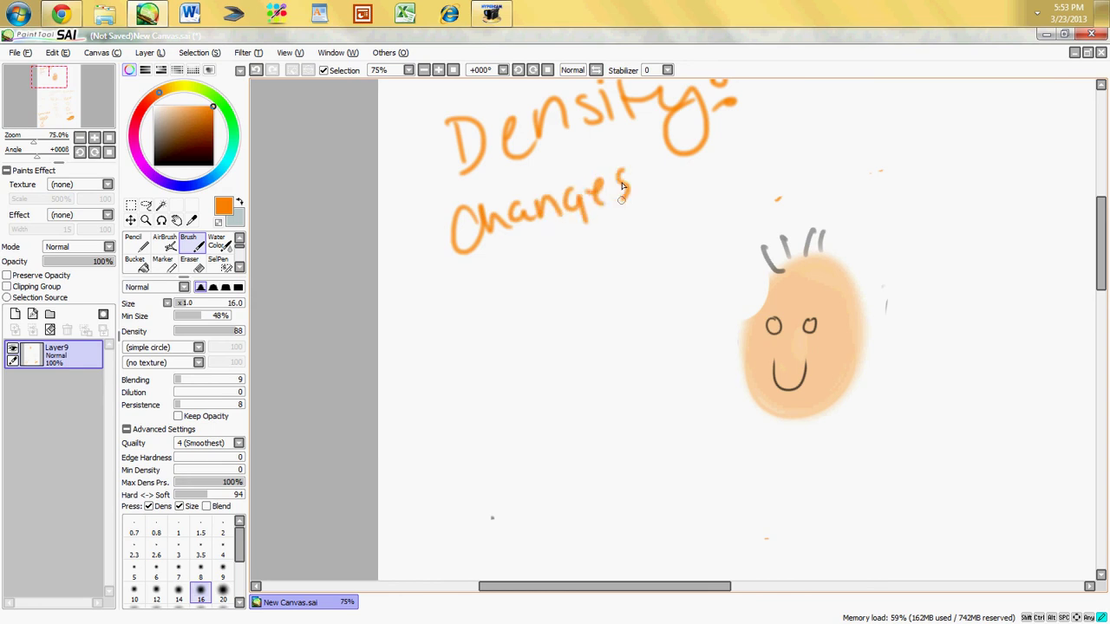
mouse_move(435, 278)
mouse_down()
mouse_move(462, 308)
mouse_move(471, 286)
mouse_move(518, 290)
mouse_move(583, 244)
mouse_move(602, 260)
mouse_move(608, 232)
mouse_move(649, 256)
mouse_up()
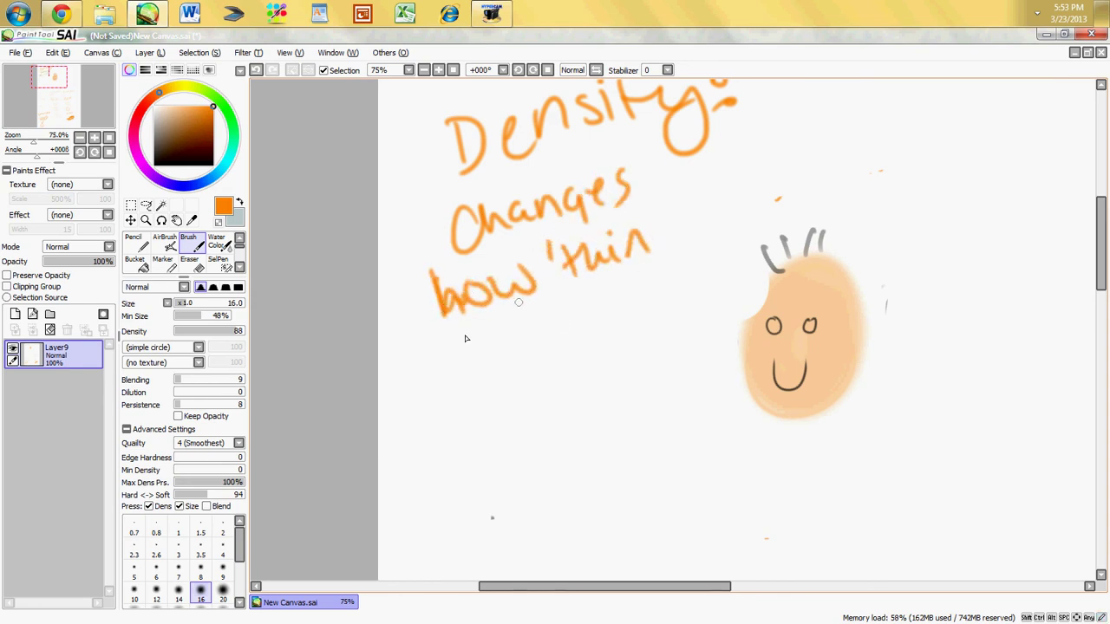
mouse_move(401, 368)
mouse_down()
mouse_move(414, 355)
mouse_move(507, 356)
mouse_up()
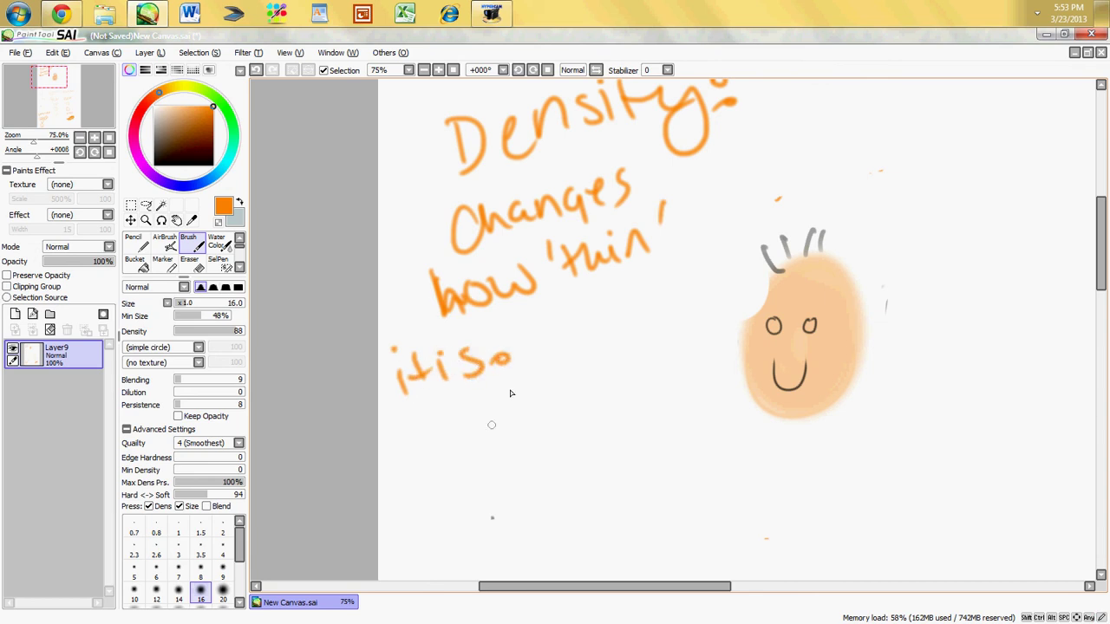
Step: Write the scale label "dens 100" below the note, followed by a horizontal line leading to a large "0"
mouse_move(401, 444)
mouse_down()
mouse_move(424, 458)
mouse_move(519, 458)
mouse_up()
mouse_move(541, 425)
mouse_down()
mouse_move(545, 458)
mouse_move(607, 434)
mouse_up()
mouse_move(640, 444)
mouse_down()
mouse_move(886, 453)
mouse_move(919, 432)
mouse_up()
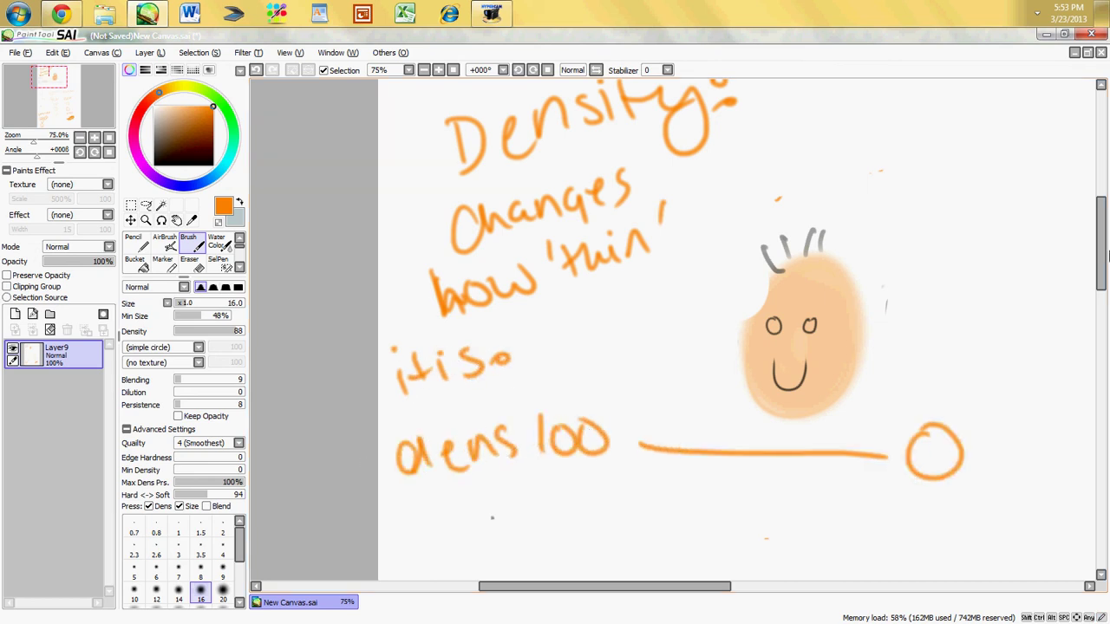
Step: Draw three vertical sample strokes below the 100 end of the scale, using Density 100, 90 and 81
scroll(1089, 299, down, 5)
drag(565, 221, 573, 351)
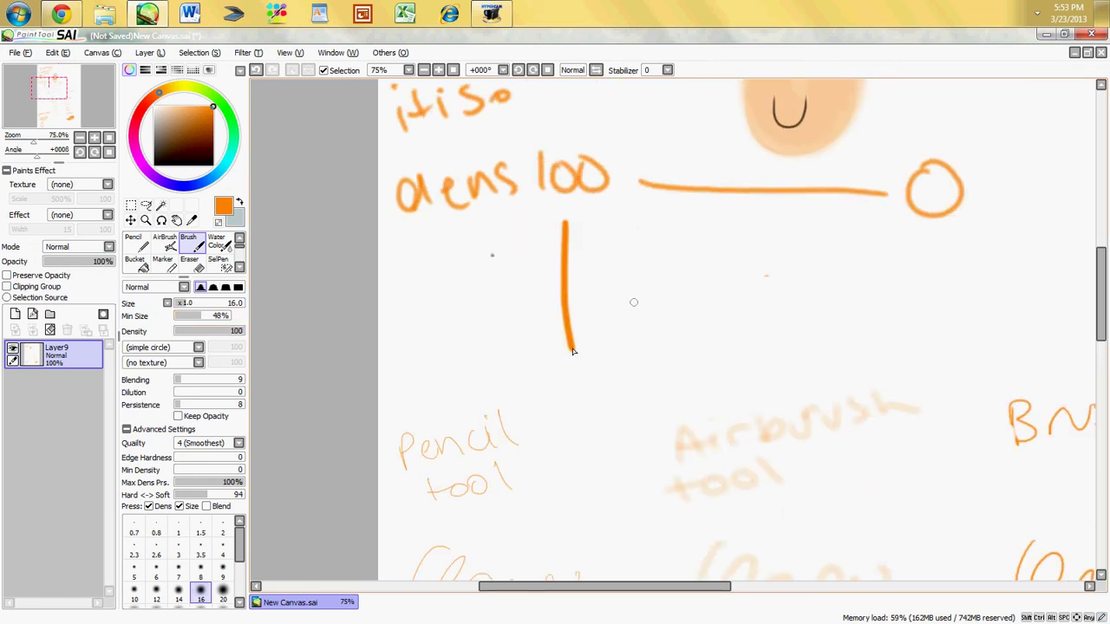
drag(232, 339, 236, 333)
drag(595, 224, 604, 336)
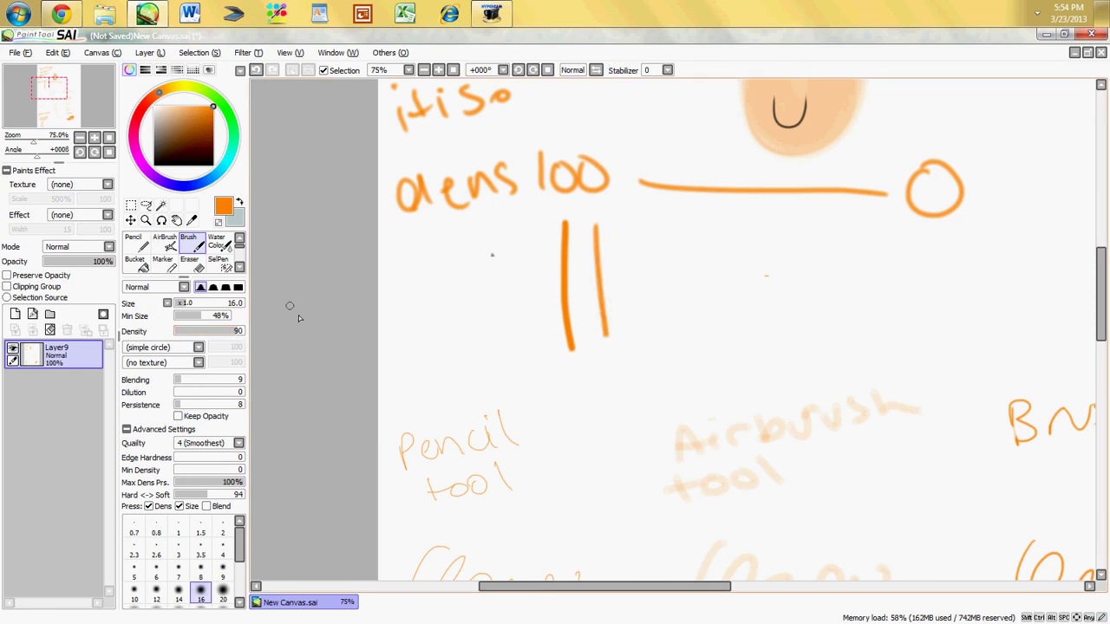
click(229, 333)
drag(625, 224, 638, 330)
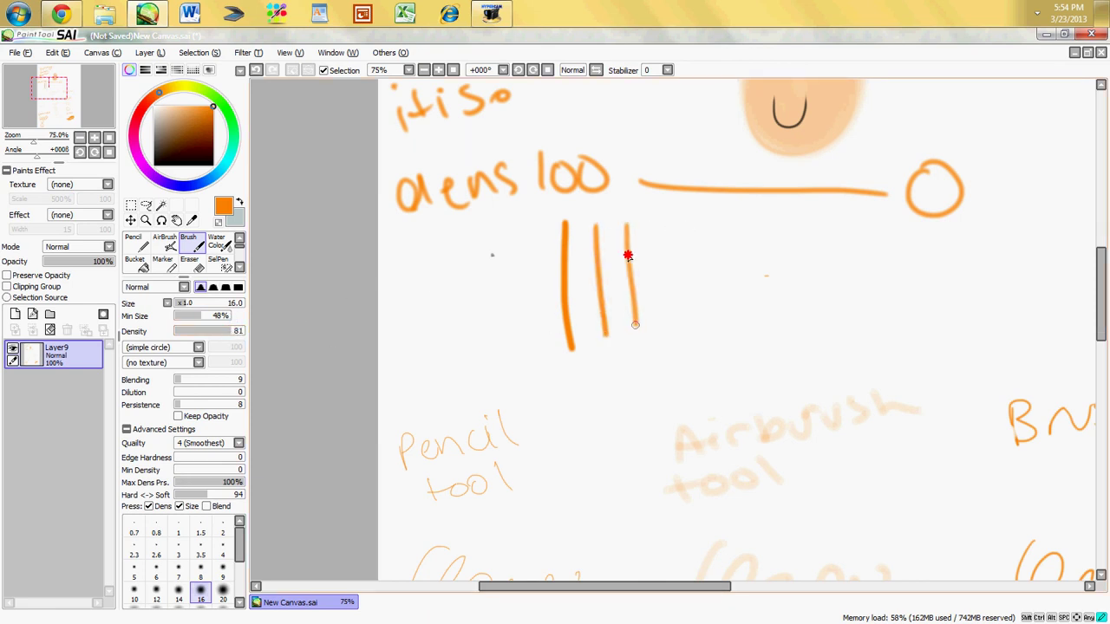
Step: Add four more vertical strokes along the scale, lowering the Density in stages through 63 and 51
click(226, 332)
drag(672, 227, 685, 328)
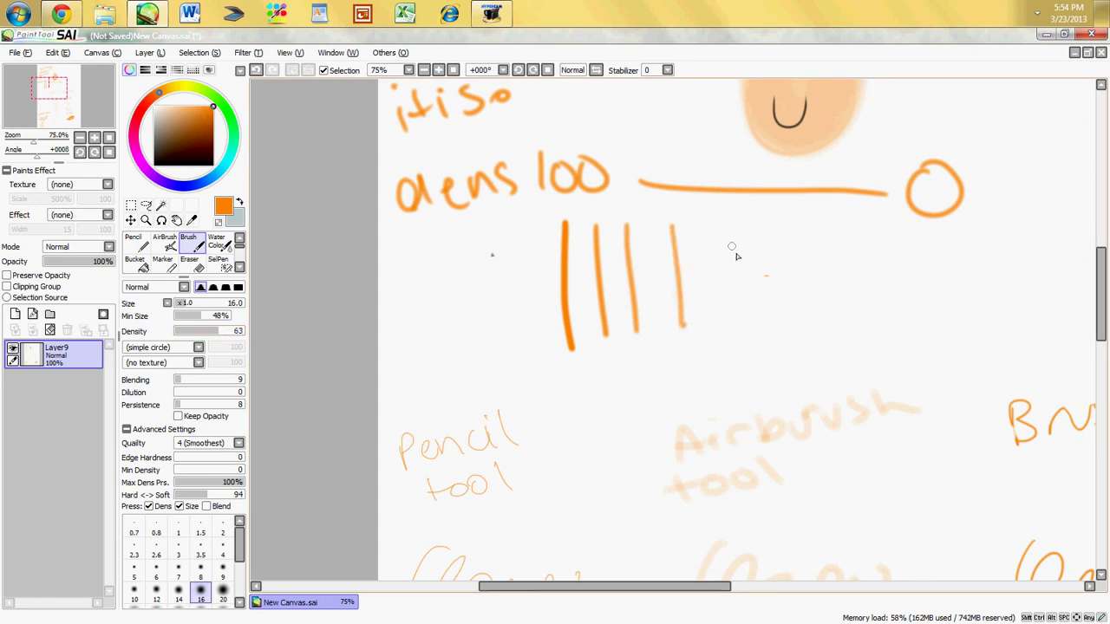
drag(716, 224, 729, 338)
drag(215, 336, 212, 337)
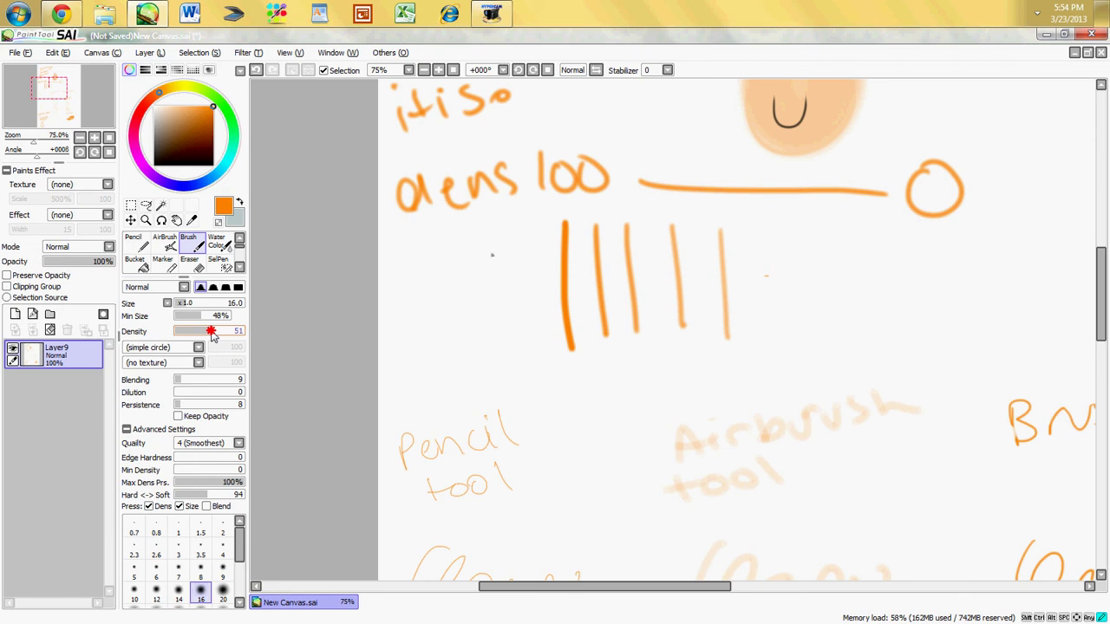
drag(762, 230, 766, 326)
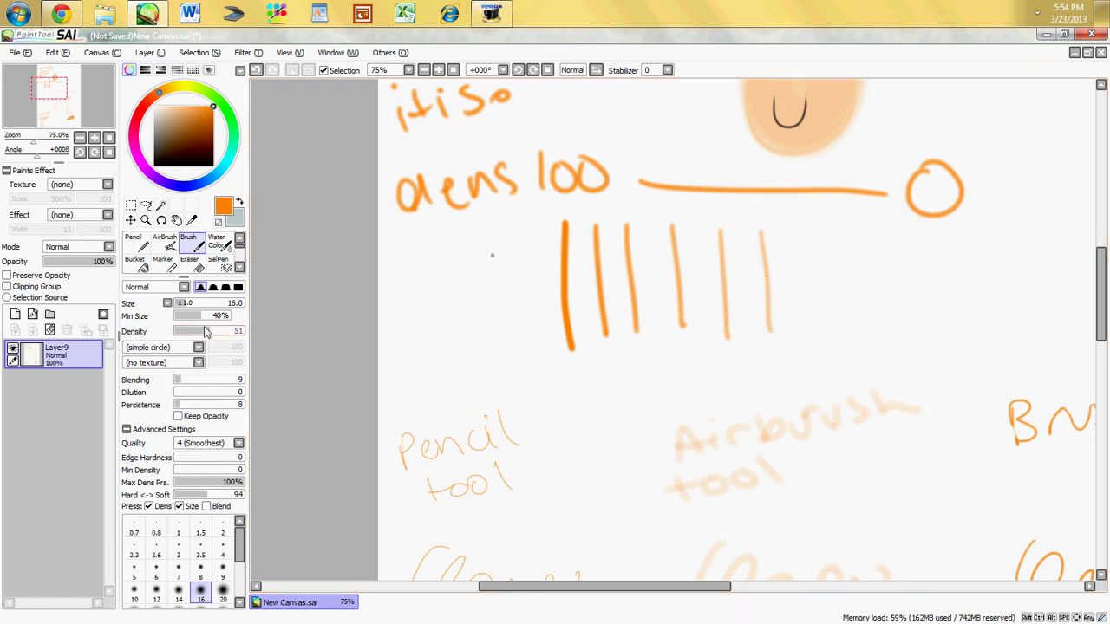
drag(797, 226, 808, 328)
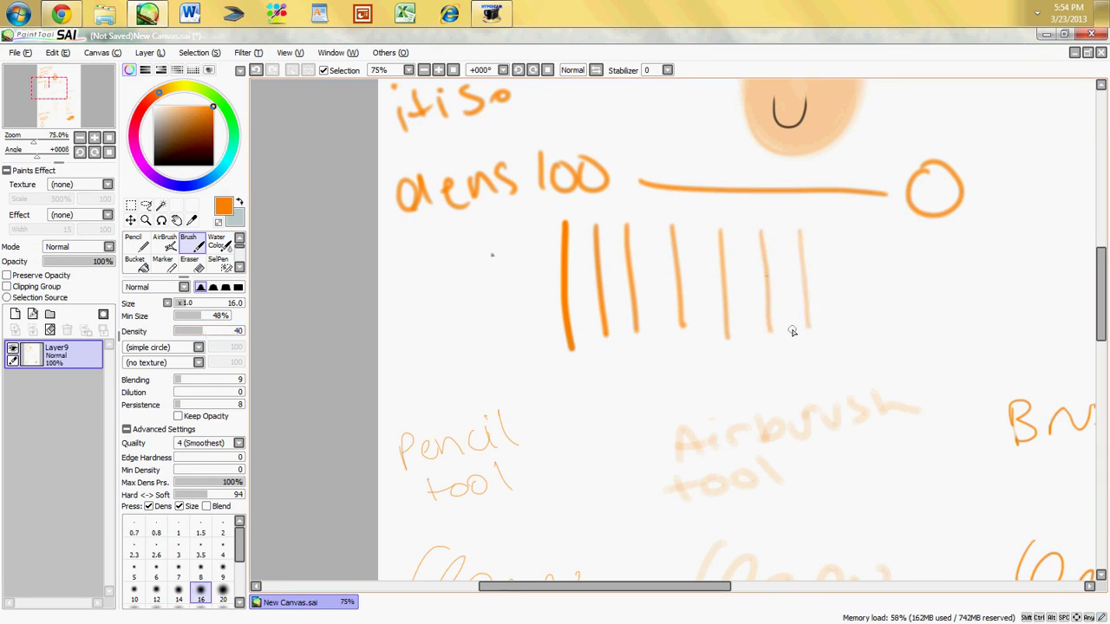
Step: Finish the scale with three fainter vertical strokes towards the 0 end, lowering the Density to 22 and below
drag(833, 223, 838, 313)
click(189, 331)
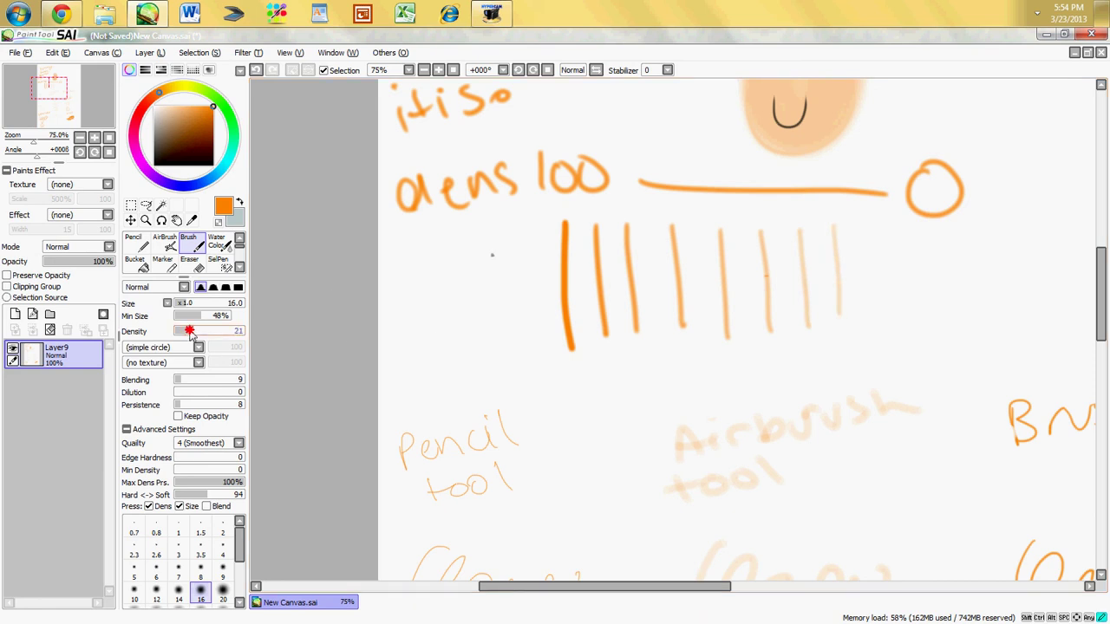
drag(189, 332, 191, 332)
drag(870, 225, 877, 314)
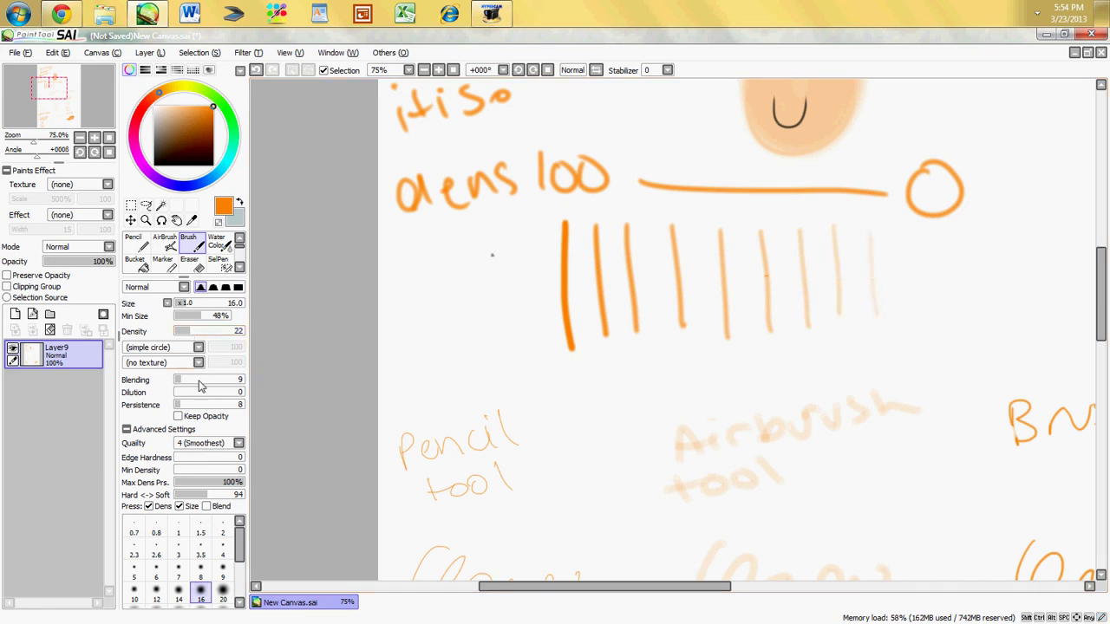
drag(917, 227, 917, 298)
Step: Set the Density to 100, draw a wavy line beneath the sample strokes and write "whaaaaaa" along it
mouse_move(183, 333)
mouse_down()
mouse_move(164, 333)
mouse_move(247, 331)
mouse_up()
drag(591, 379, 889, 365)
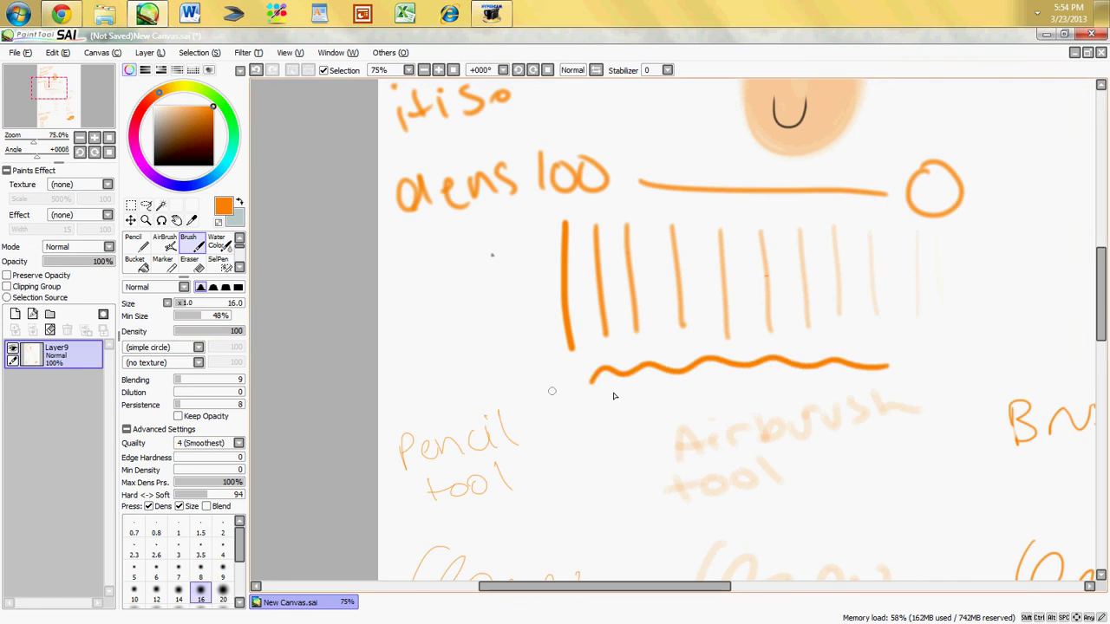
drag(620, 341, 902, 354)
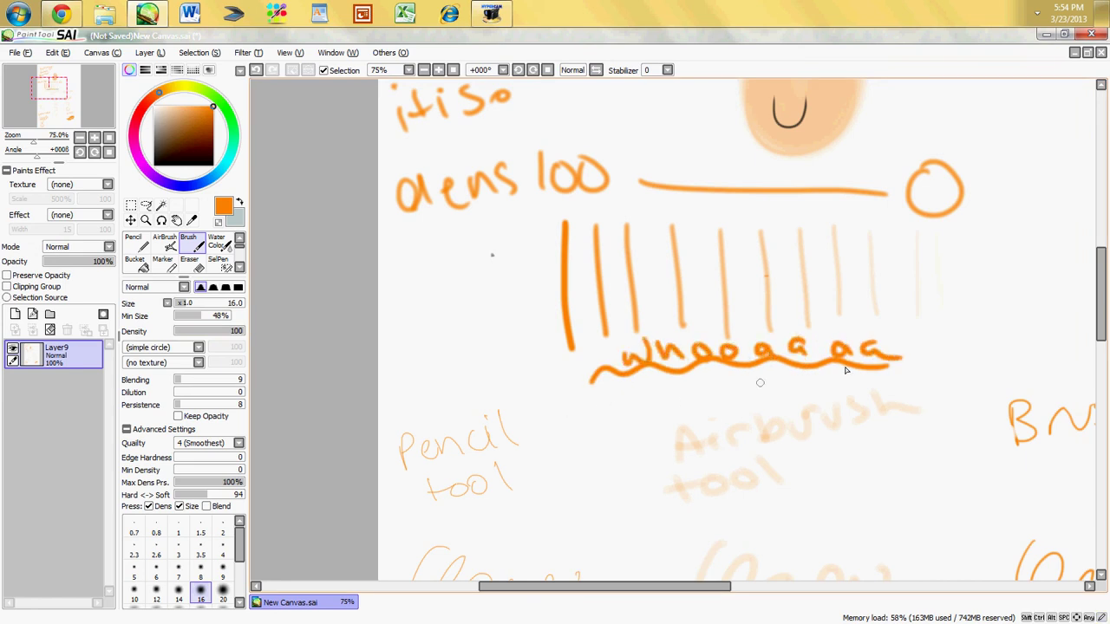
Step: Add a new layer and place it below Layer9
click(15, 314)
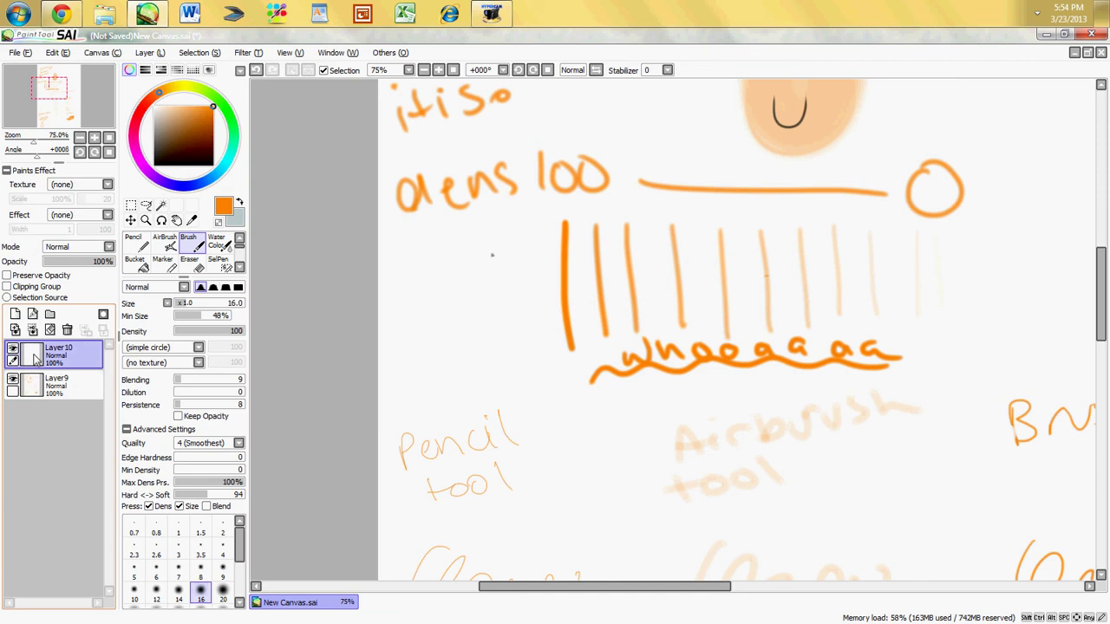
drag(52, 355, 50, 424)
Step: Set the Density to 51 and draw a horizontal line across the sample strokes, first in blue, then undo it and redraw it in light grey
click(185, 185)
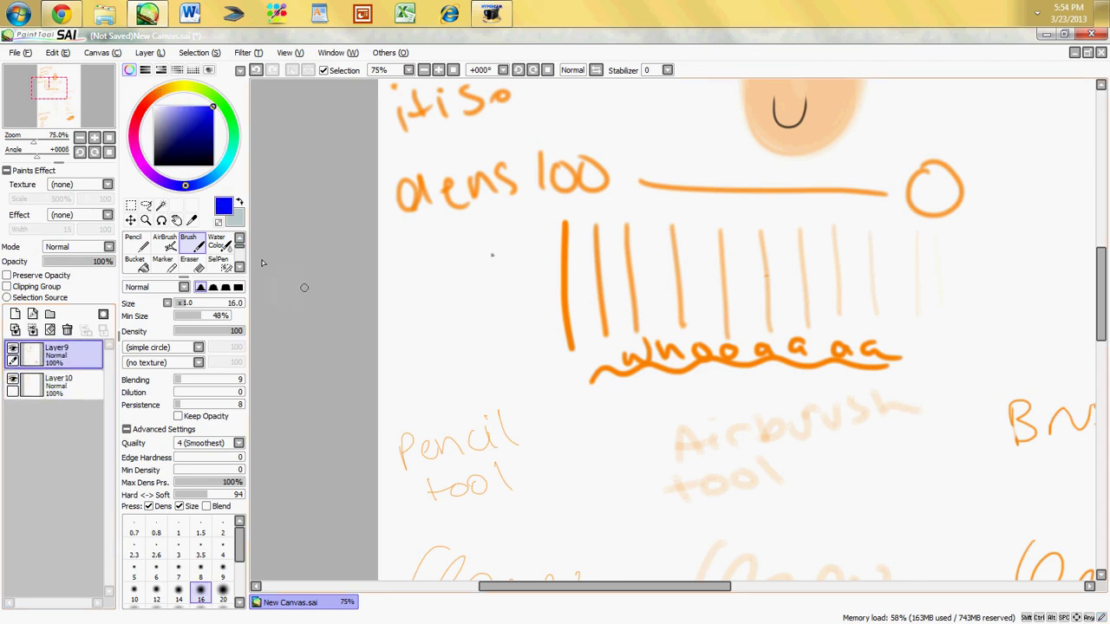
drag(180, 332, 210, 335)
drag(507, 278, 961, 284)
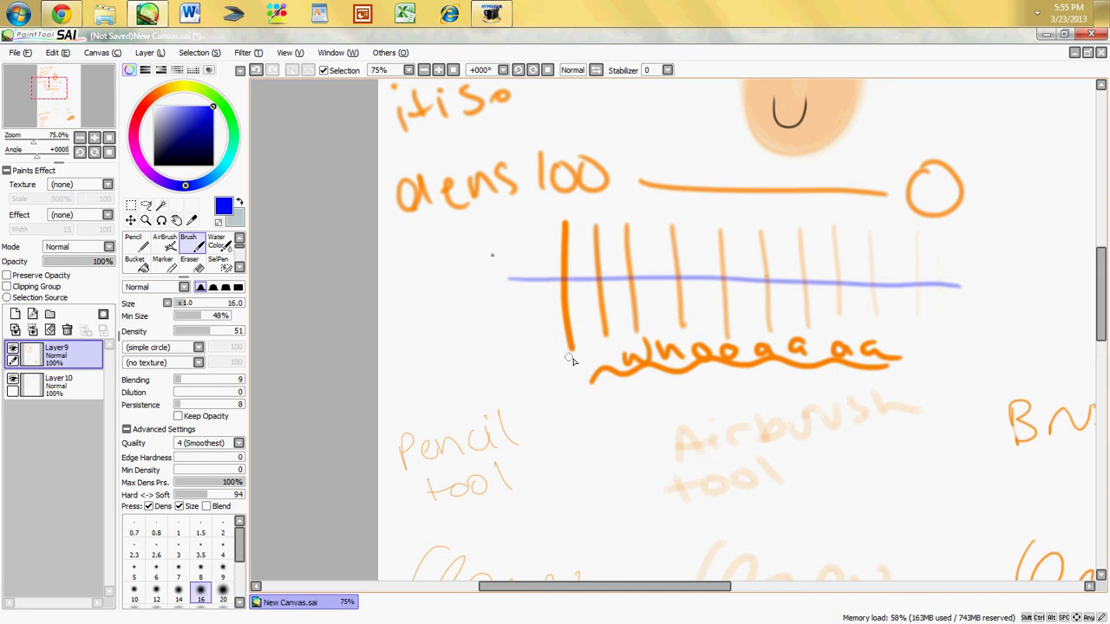
key(ctrl+z)
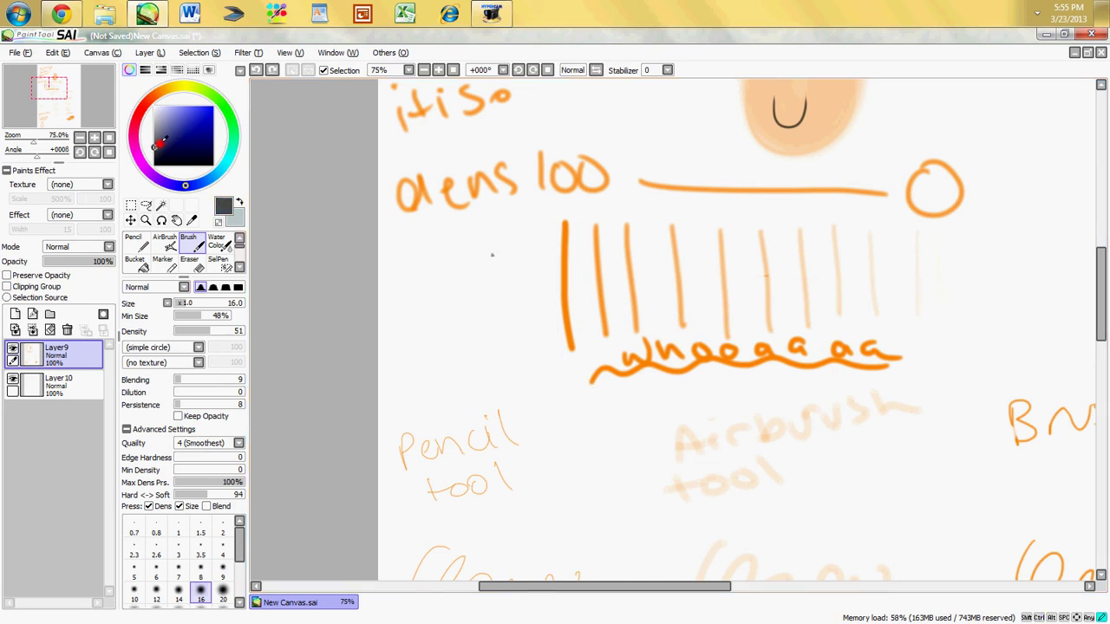
click(148, 121)
drag(499, 278, 989, 283)
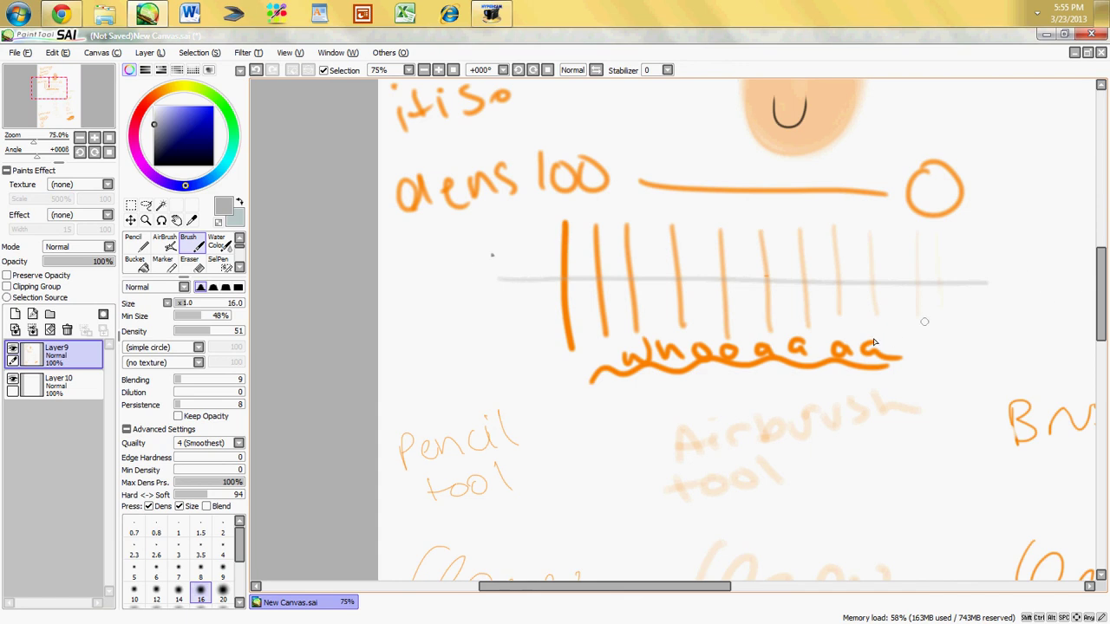
Step: Change the brush colour to black and write "now:" in the blank area beyond the Density heading
scroll(1098, 248, up, 5)
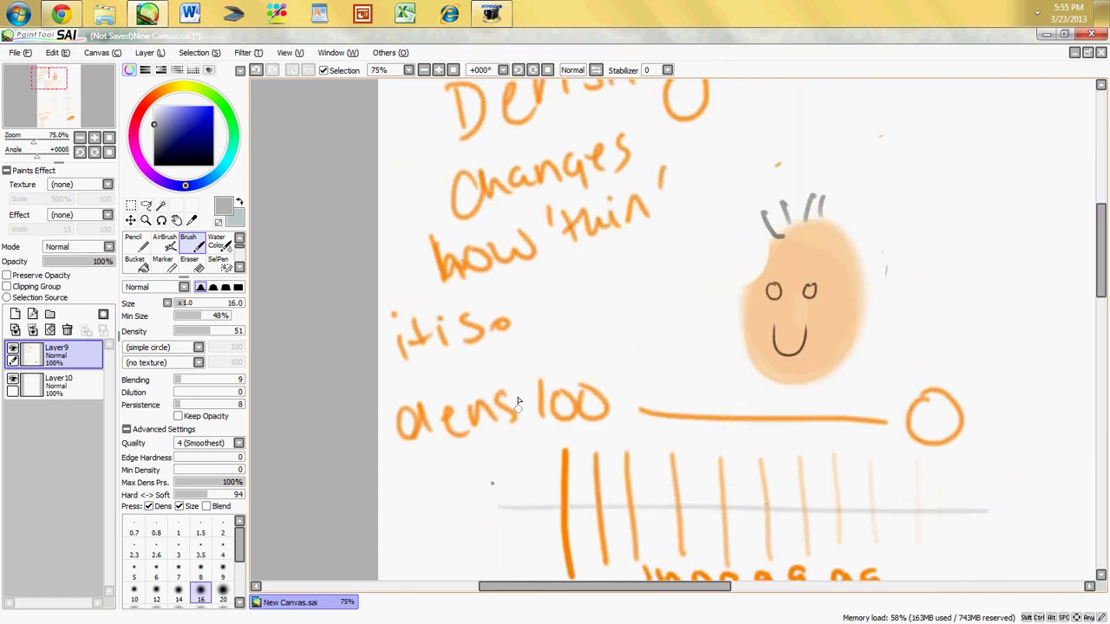
scroll(1089, 320, up, 3)
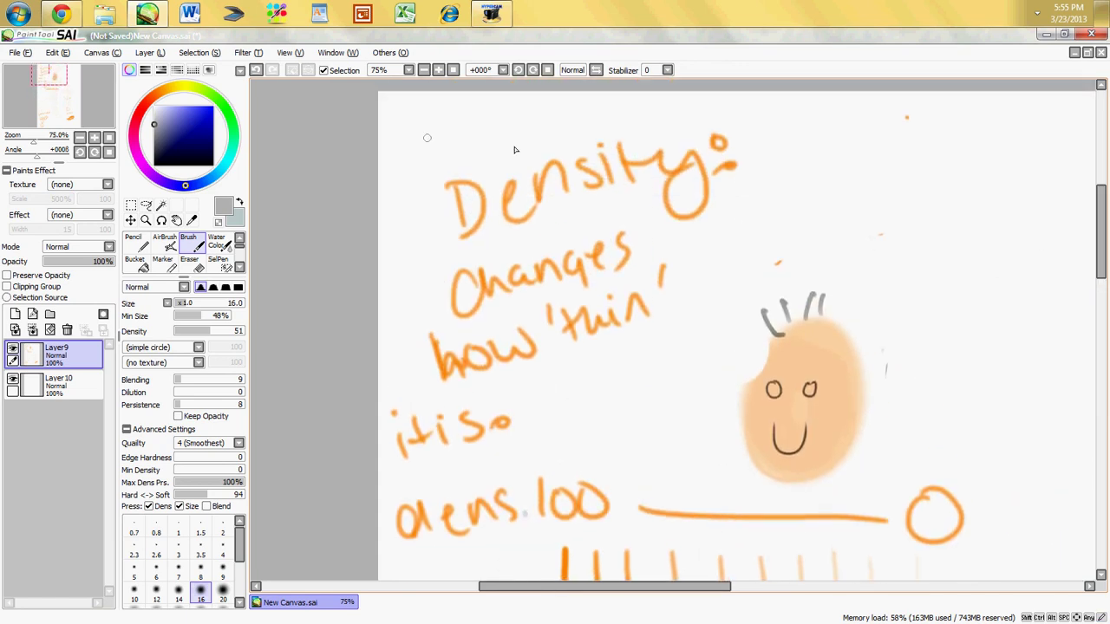
click(423, 69)
click(423, 69)
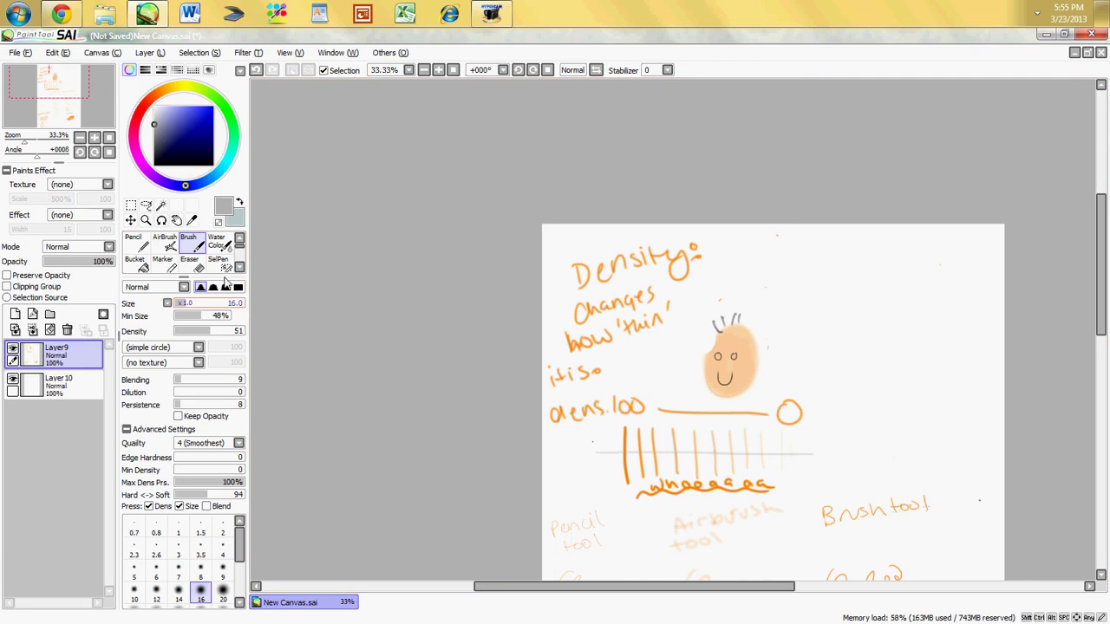
click(154, 164)
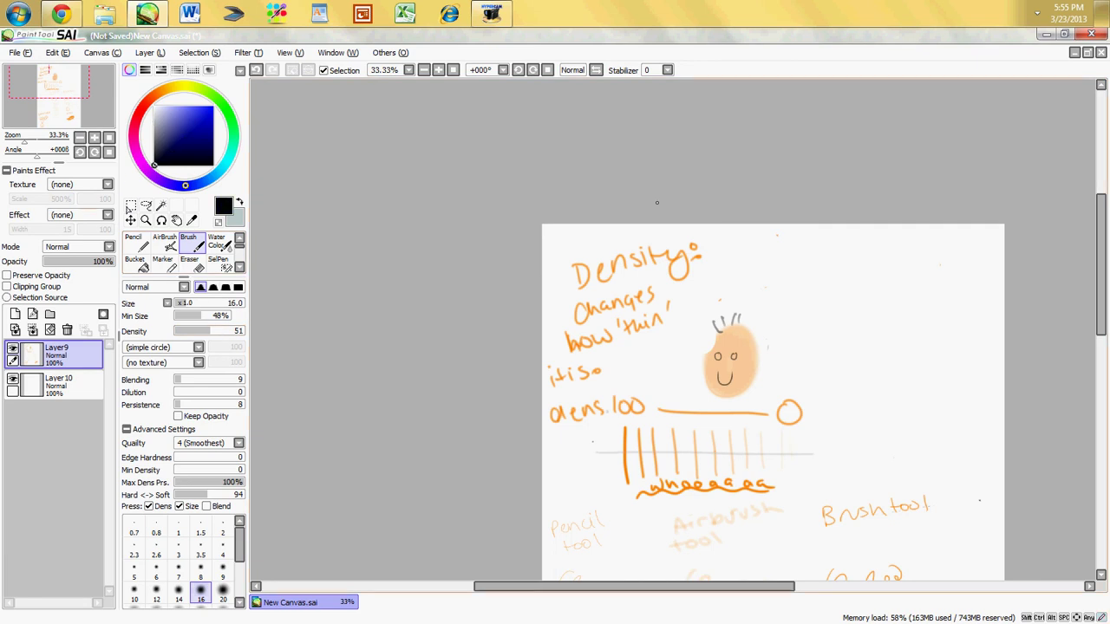
drag(840, 247, 852, 275)
drag(867, 257, 905, 248)
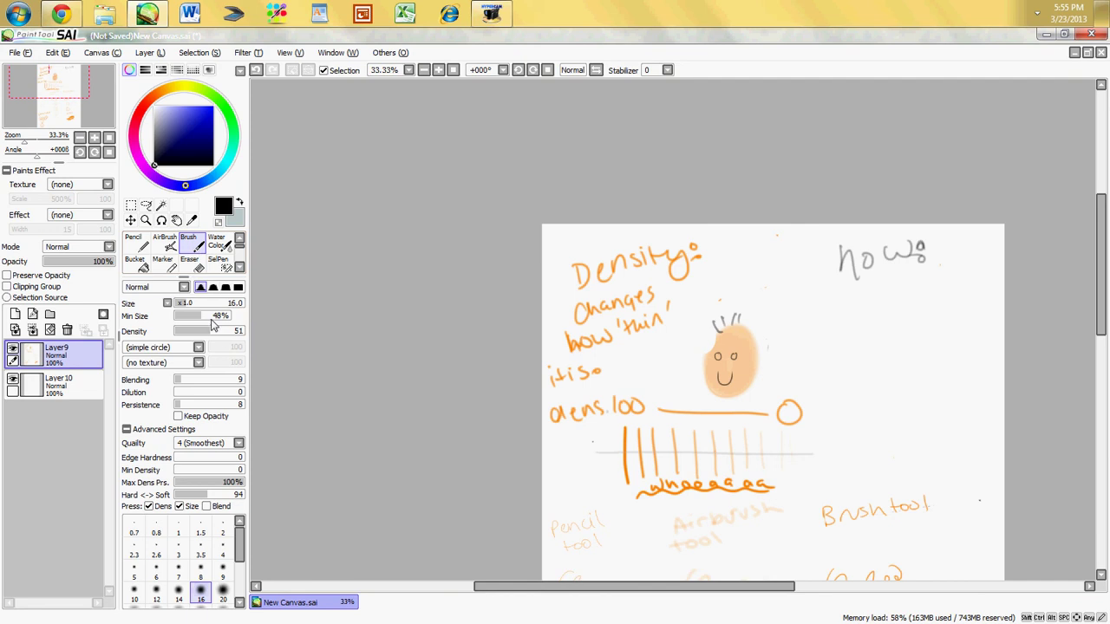
Step: Set the brush Density to 100 and undo the handwritten "now:"
drag(212, 332, 327, 328)
key(ctrl+z)
key(ctrl+z)
key(ctrl+z)
key(ctrl+z)
key(ctrl+z)
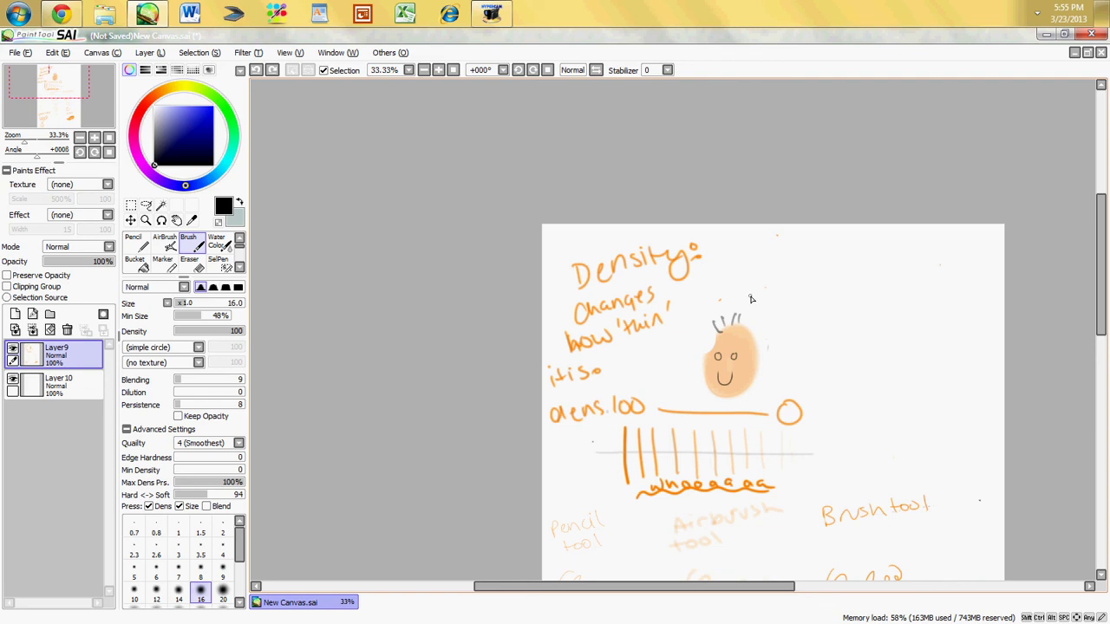
Step: Handwrite the heading "Blending" in black beside the Density heading, above the potato
drag(744, 256, 744, 275)
drag(768, 254, 767, 274)
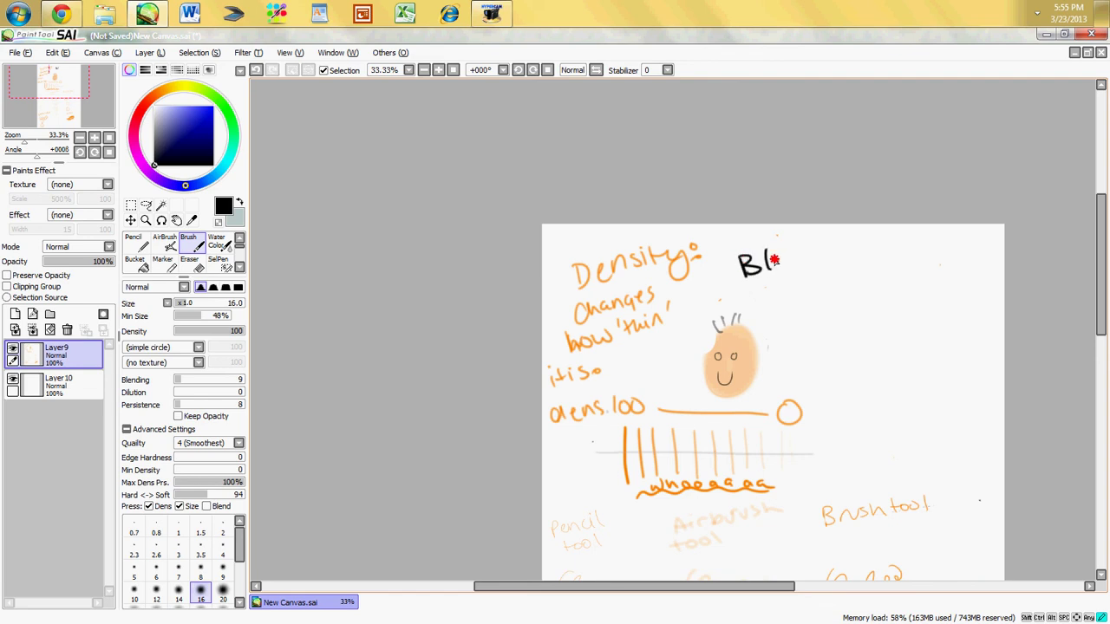
drag(827, 250, 876, 244)
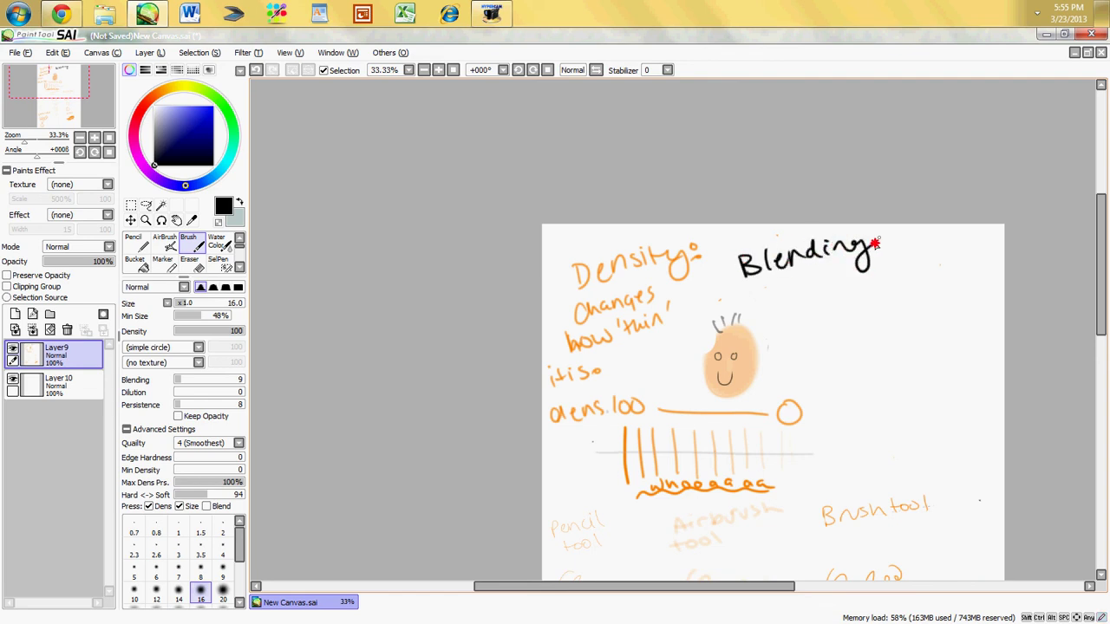
Step: Choose a light violet-blue and paint a small filled oval below the "Blending" heading, beyond the potato's hair
click(438, 70)
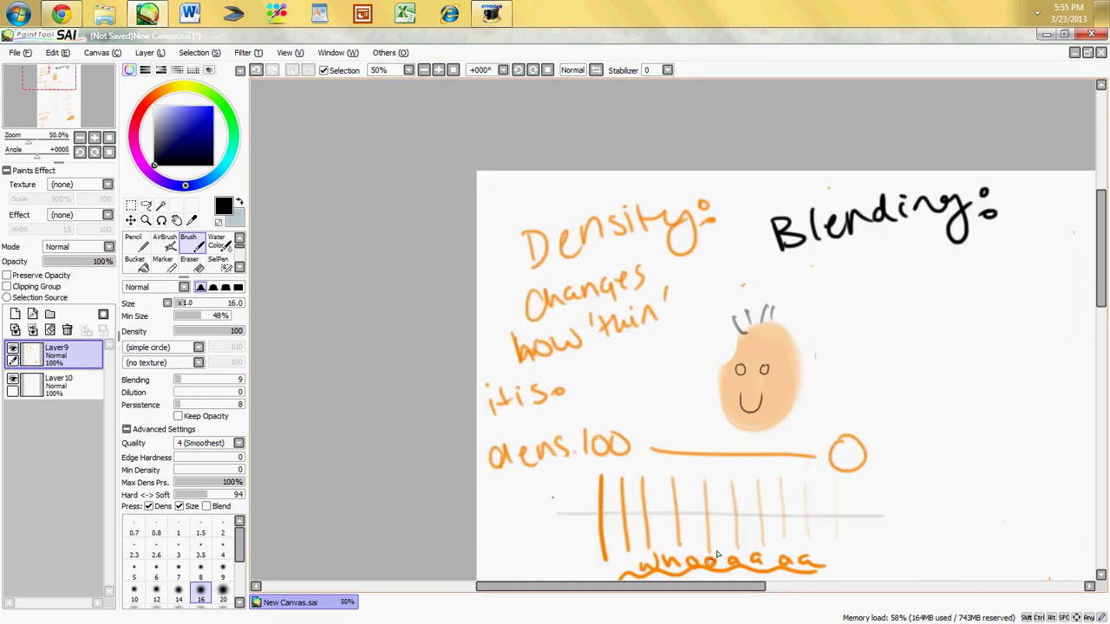
scroll(714, 589, right, 3)
key(ctrl+plus)
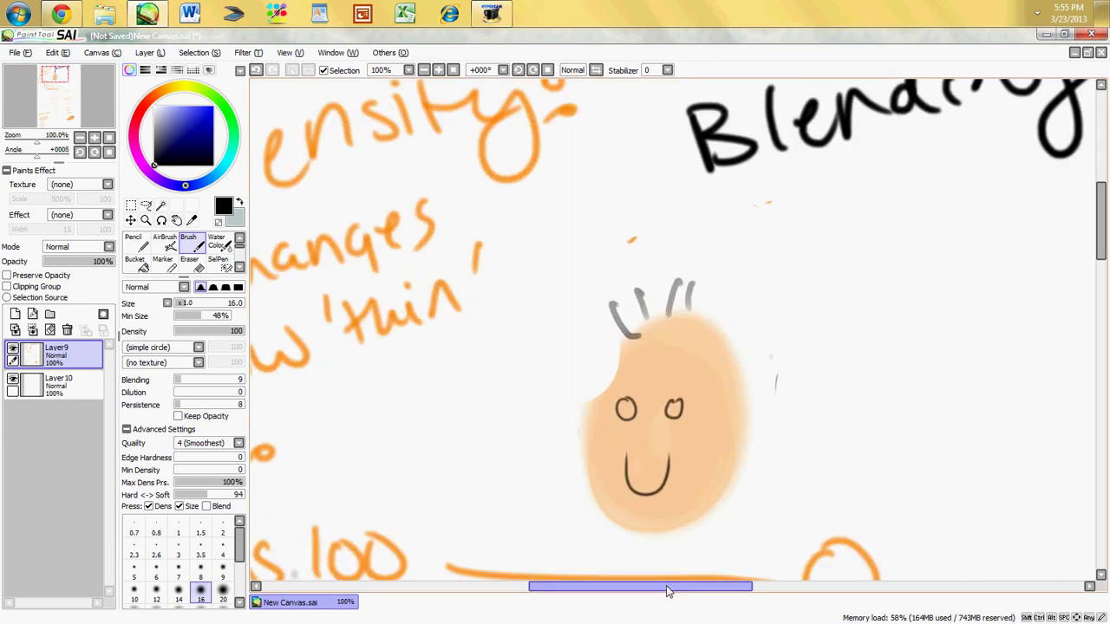
drag(668, 591, 718, 592)
click(178, 111)
click(190, 106)
drag(583, 221, 587, 259)
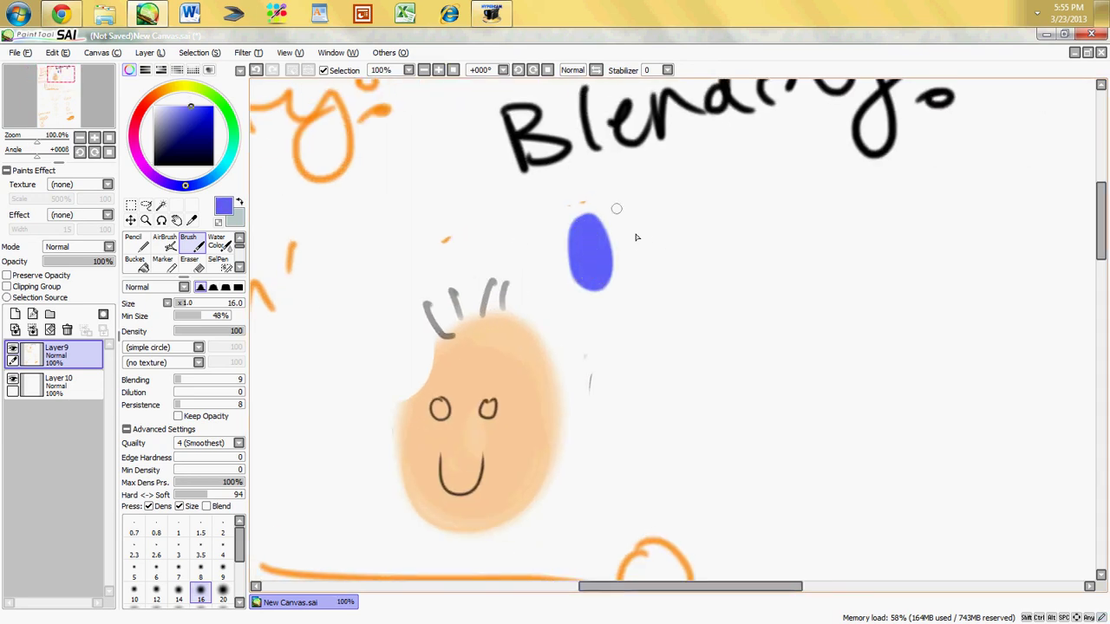
Step: Set Blending to 100, paint a second blue oval beside the first, try light orange over its edge and undo the orange
drag(221, 381, 243, 382)
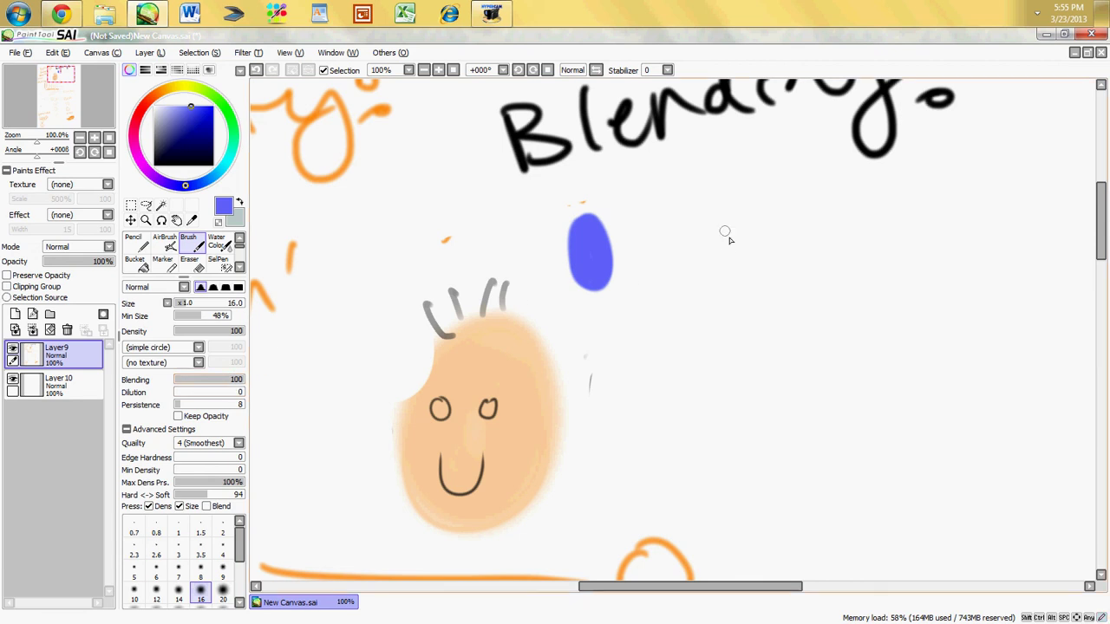
mouse_move(726, 235)
mouse_down()
mouse_move(702, 210)
mouse_move(695, 250)
mouse_up()
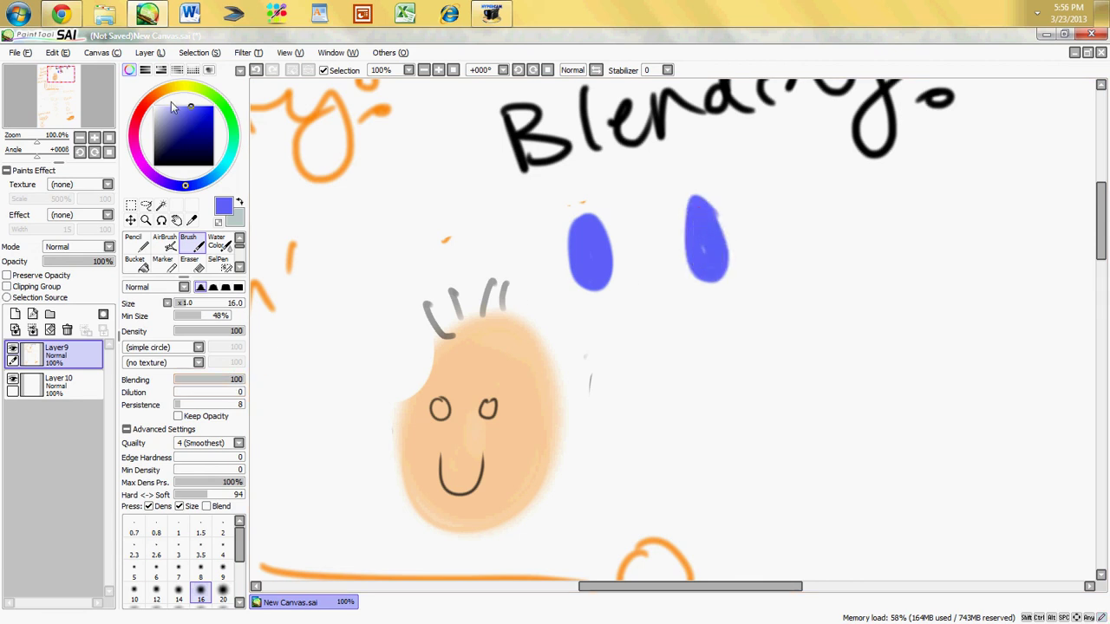
click(163, 91)
mouse_move(729, 208)
mouse_down()
mouse_move(737, 260)
mouse_move(733, 195)
mouse_move(746, 266)
mouse_move(755, 198)
mouse_move(749, 252)
mouse_move(763, 277)
mouse_up()
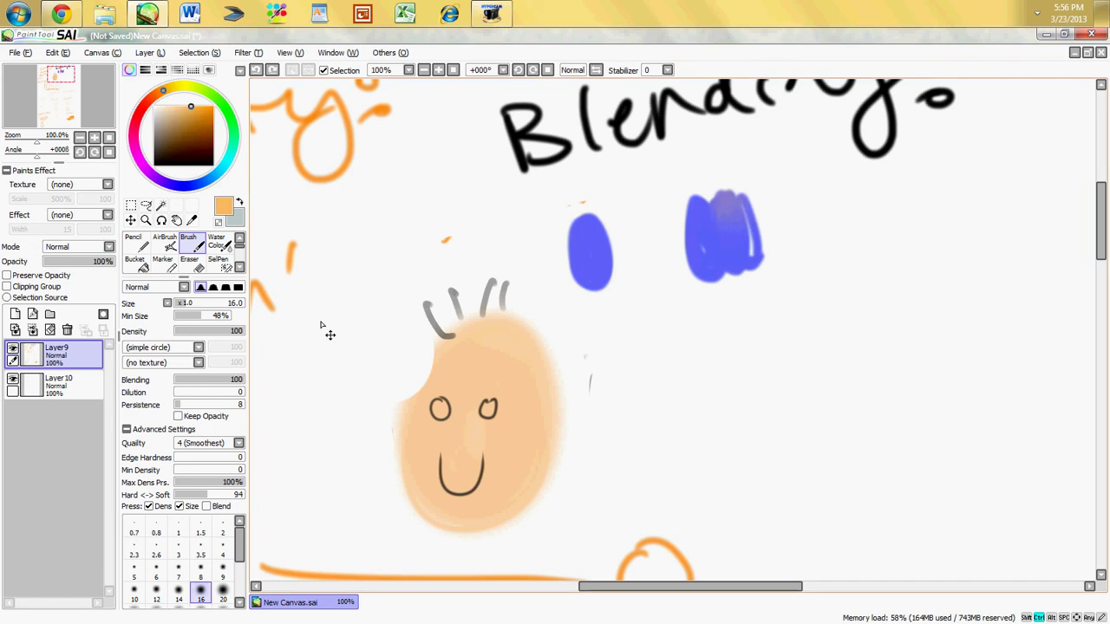
key(ctrl+z)
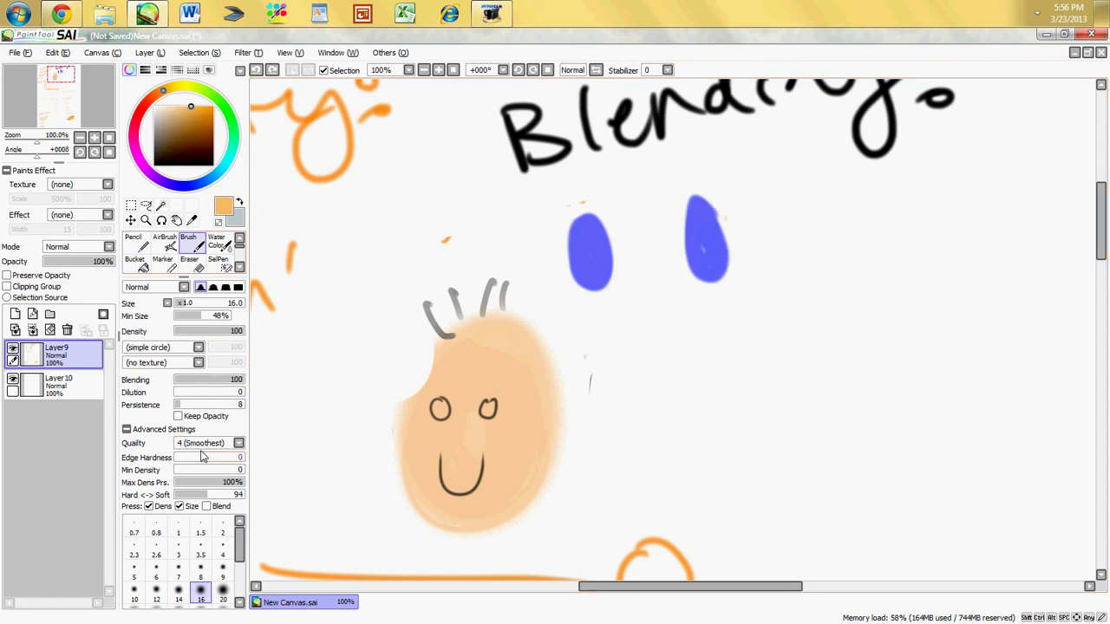
Step: Set Blending to 0, overlap the first blue oval with an orange one labelled "normal", and write "20" at size 10 below the second
drag(208, 380, 169, 380)
mouse_move(623, 210)
mouse_down()
mouse_move(635, 274)
mouse_move(608, 260)
mouse_up()
mouse_move(566, 336)
mouse_down()
mouse_move(661, 300)
mouse_move(727, 311)
mouse_up()
click(134, 592)
click(733, 310)
drag(747, 293, 746, 293)
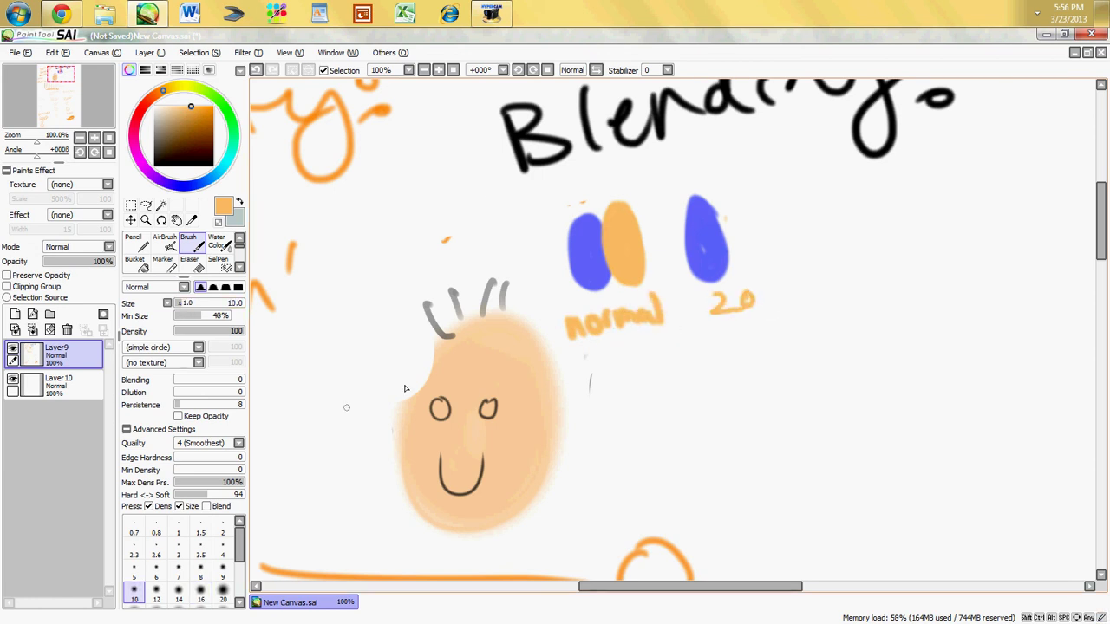
Step: Set Blending to 22 and brush size to 27, and paint an orange oval overlapping the blue one above "20"
drag(186, 387, 192, 384)
drag(185, 303, 196, 303)
mouse_move(720, 228)
mouse_down()
mouse_move(742, 267)
mouse_move(720, 208)
mouse_move(756, 237)
mouse_up()
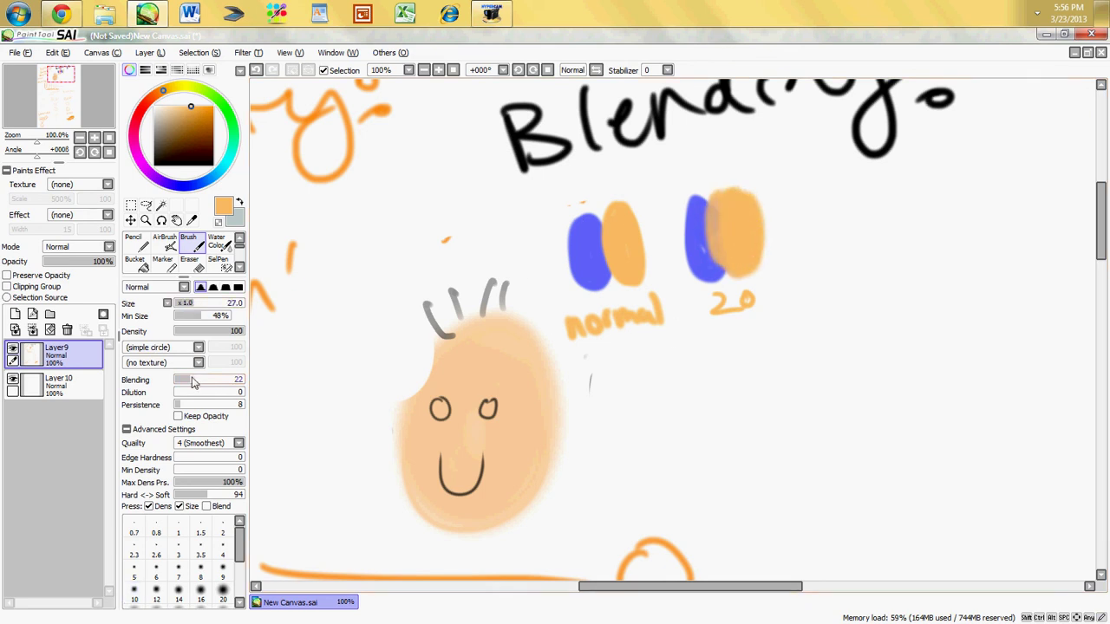
Step: Write "40" beside the "20" label and paint a blue oval above it at Blending 0, overlapped by an orange one at Blending 41
drag(193, 384, 204, 384)
mouse_move(825, 272)
mouse_down()
mouse_move(833, 298)
mouse_move(853, 274)
mouse_up()
drag(204, 380, 174, 380)
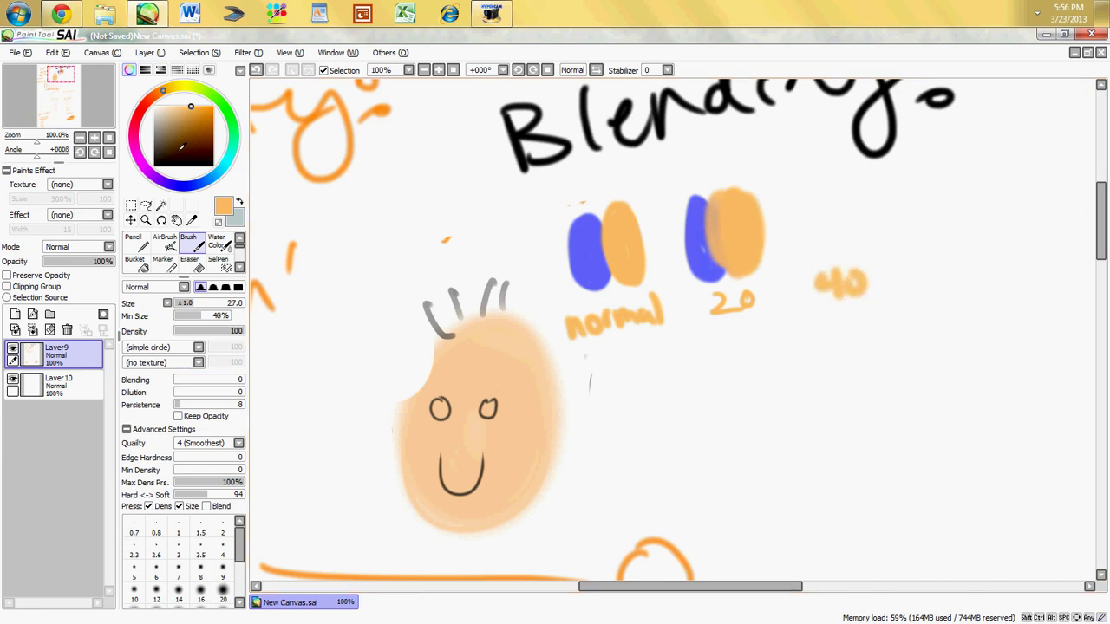
alt+click(711, 243)
mouse_move(798, 191)
mouse_down()
mouse_move(793, 234)
mouse_move(806, 181)
mouse_move(845, 208)
mouse_move(839, 247)
mouse_up()
alt+click(732, 216)
drag(205, 384, 206, 387)
mouse_move(807, 208)
mouse_down()
mouse_move(801, 180)
mouse_move(835, 208)
mouse_up()
Step: Brush blue over the colour overlap of the "40" sample, and over the "20" sample's overlap with Blending set to 22
scroll(704, 555, right, 3)
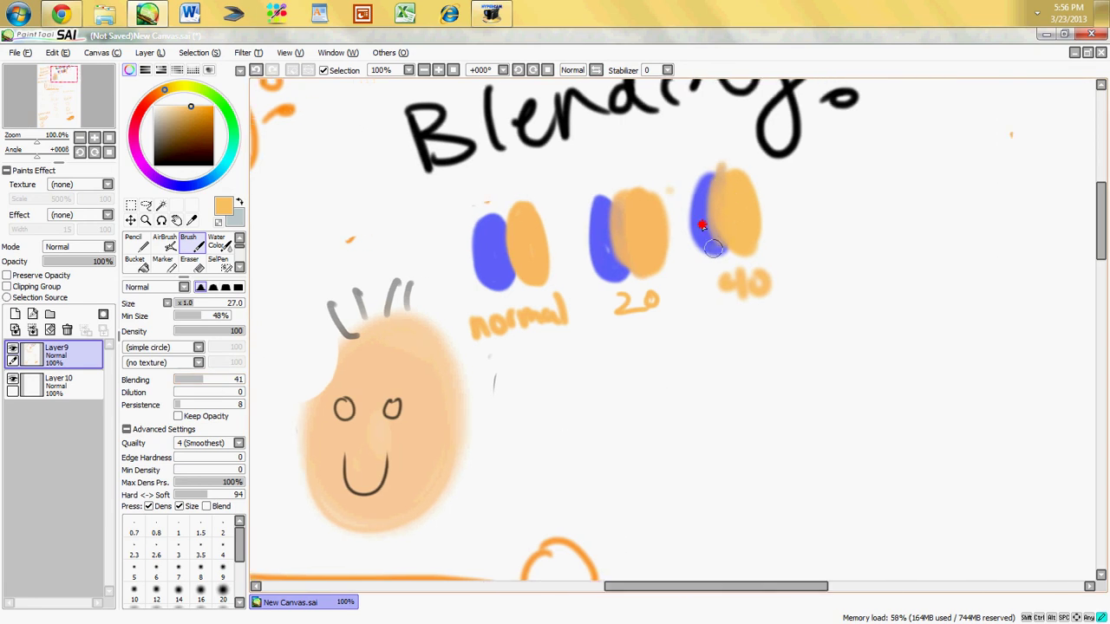
click(197, 184)
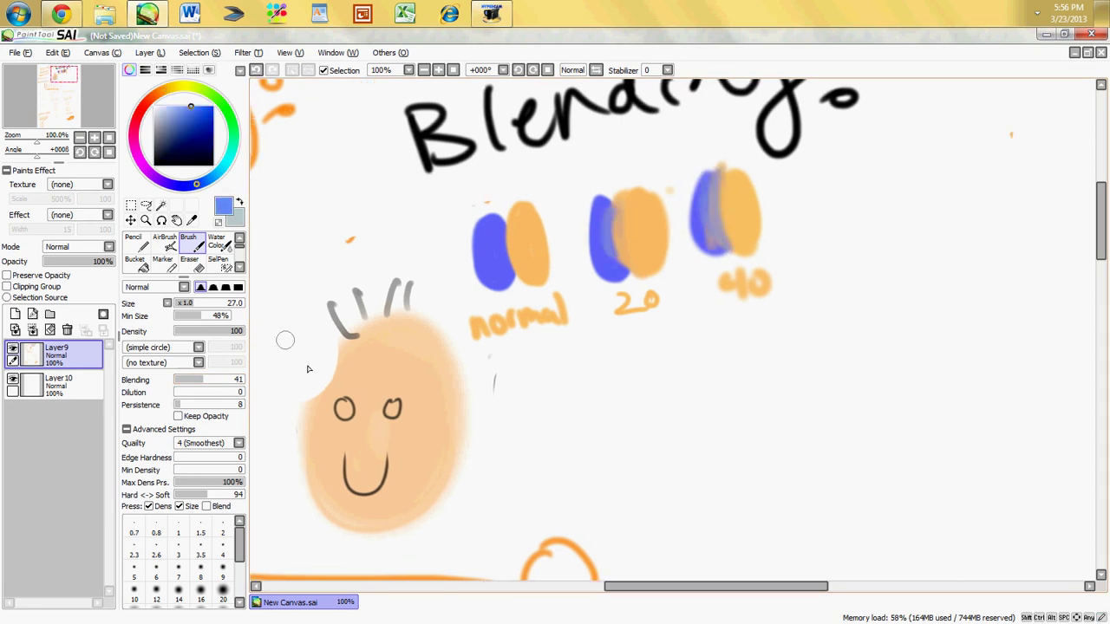
drag(203, 379, 189, 380)
drag(612, 201, 631, 256)
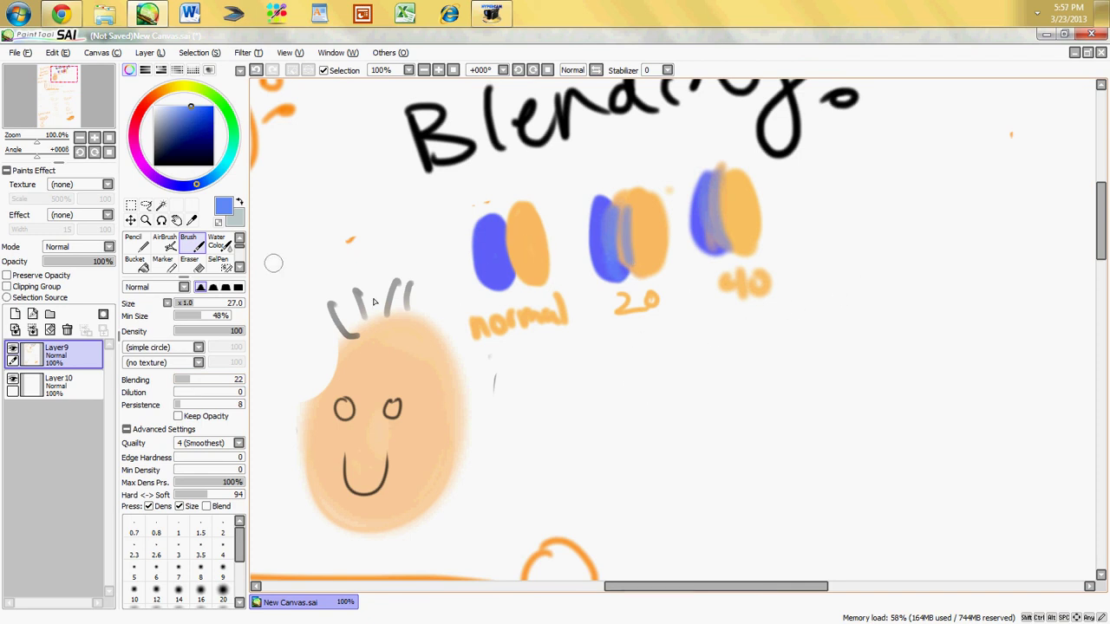
Step: Set Blending to 0, draw a blue stroke down the seam of the "normal" sample and write "(0)" below its label
drag(190, 380, 175, 380)
drag(515, 213, 521, 282)
mouse_move(525, 351)
mouse_down()
mouse_move(496, 386)
mouse_move(546, 377)
mouse_up()
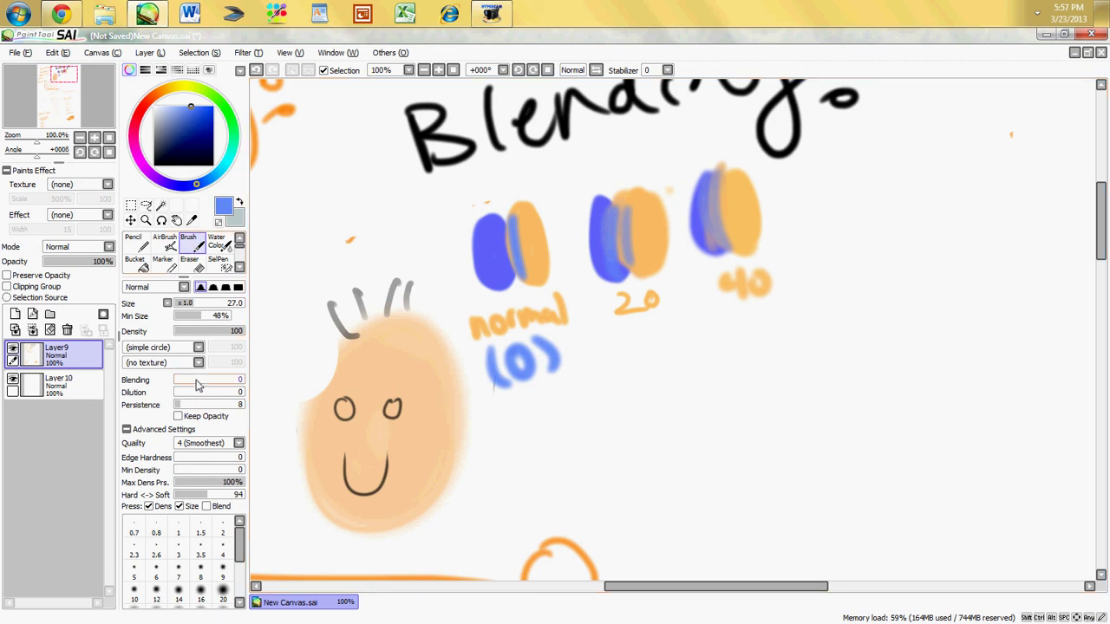
Step: Set the brush size to 35 and paint an orange oval beside the "40" sample, overlapped by a sky-blue oval
click(163, 90)
click(199, 303)
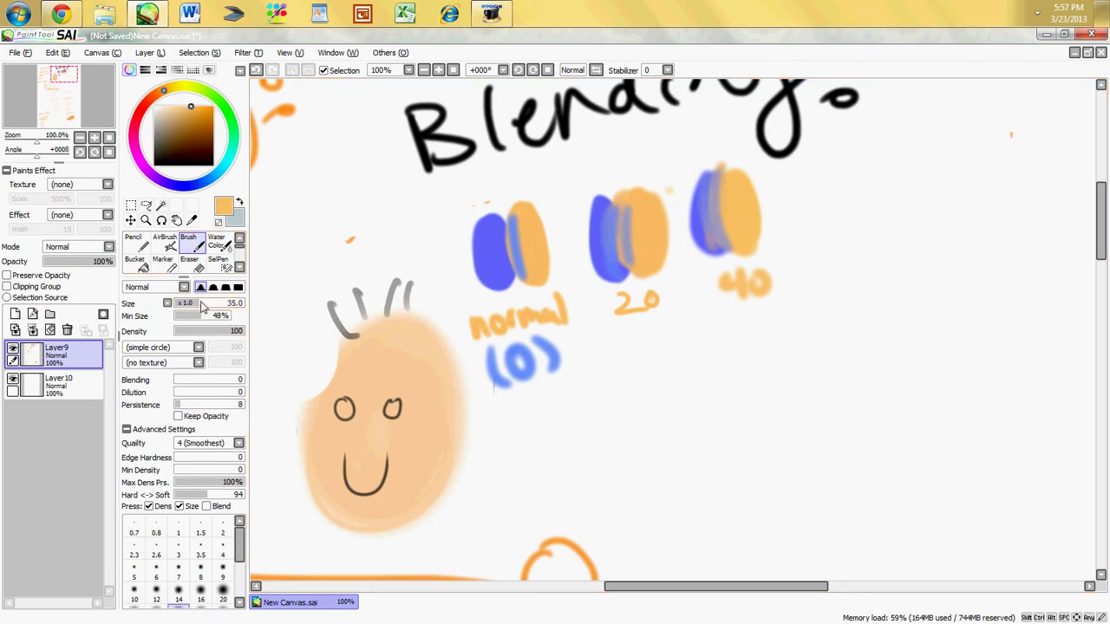
mouse_move(831, 187)
mouse_down()
mouse_move(835, 228)
mouse_move(828, 217)
mouse_up()
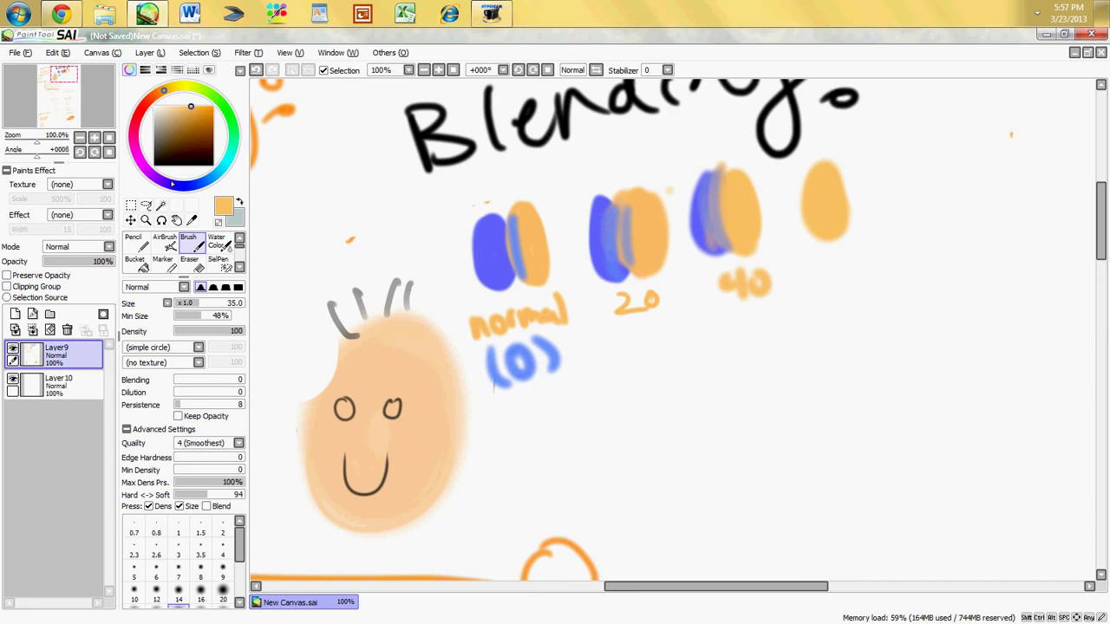
click(206, 180)
mouse_move(854, 173)
mouse_down()
mouse_move(844, 216)
mouse_move(854, 165)
mouse_up()
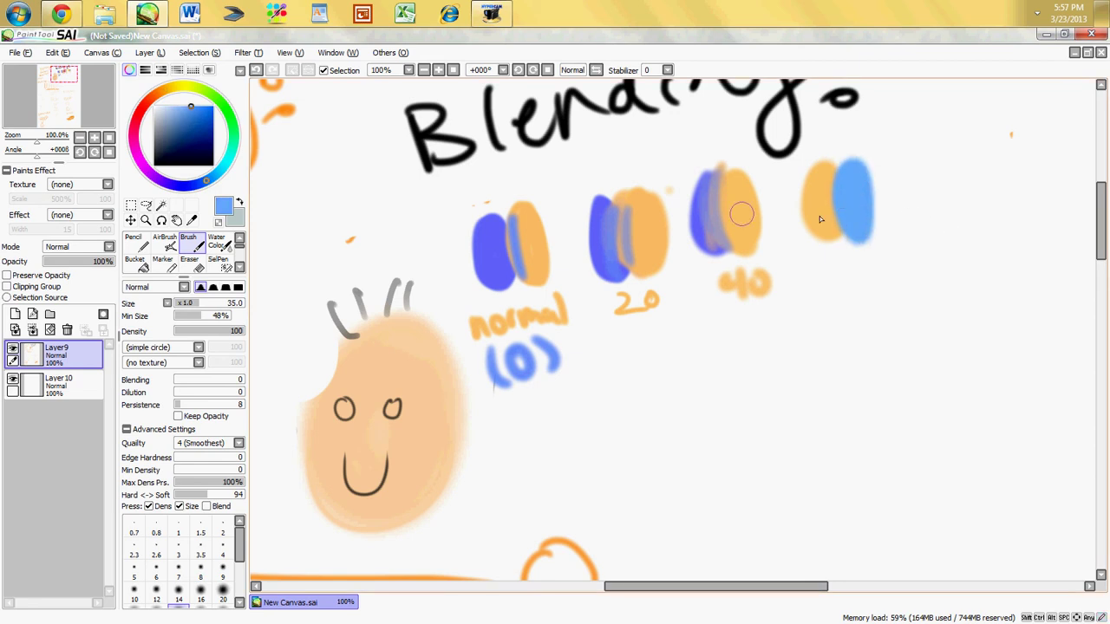
Step: Reduce the brush size to 12 and write "100" in blue below the fourth colour sample
key(bracketleft)
key(bracketleft)
key(bracketleft)
key(bracketleft)
key(bracketleft)
key(bracketleft)
drag(816, 268, 817, 299)
drag(834, 269, 852, 271)
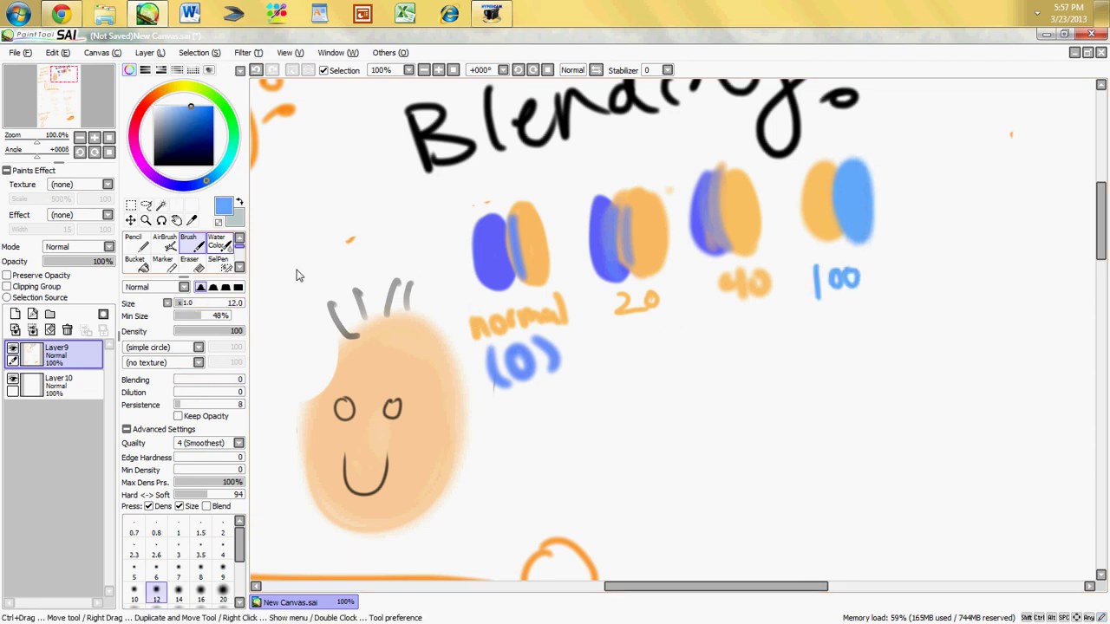
Step: Set Blending to 100 and brush orange back and forth across the seam of the "100" sample
click(239, 380)
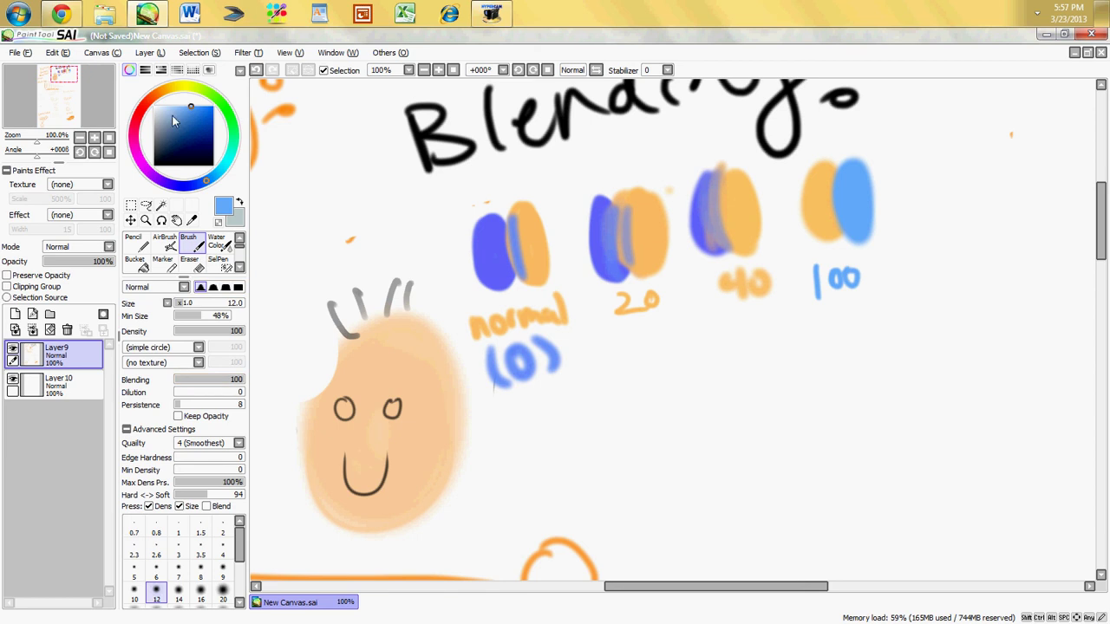
click(166, 88)
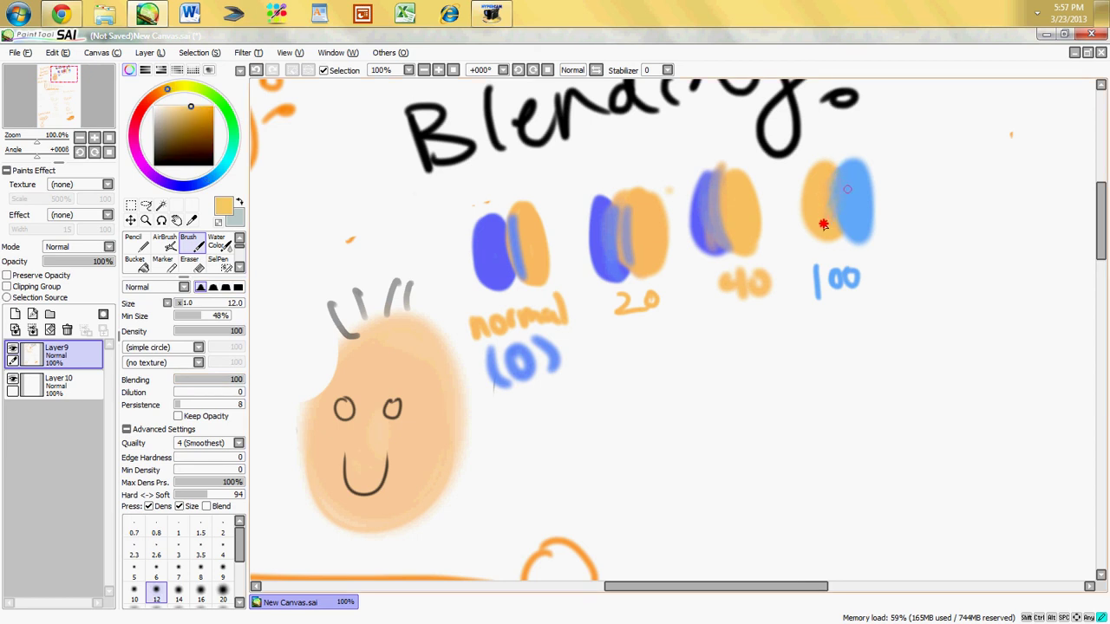
mouse_move(851, 216)
mouse_down()
mouse_move(830, 198)
mouse_move(837, 167)
mouse_move(814, 206)
mouse_move(830, 218)
mouse_move(854, 197)
mouse_move(821, 204)
mouse_move(837, 195)
mouse_move(823, 207)
mouse_move(840, 169)
mouse_move(819, 204)
mouse_move(816, 194)
mouse_move(844, 172)
mouse_move(852, 184)
mouse_move(832, 227)
mouse_move(841, 238)
mouse_move(848, 217)
mouse_move(836, 174)
mouse_up()
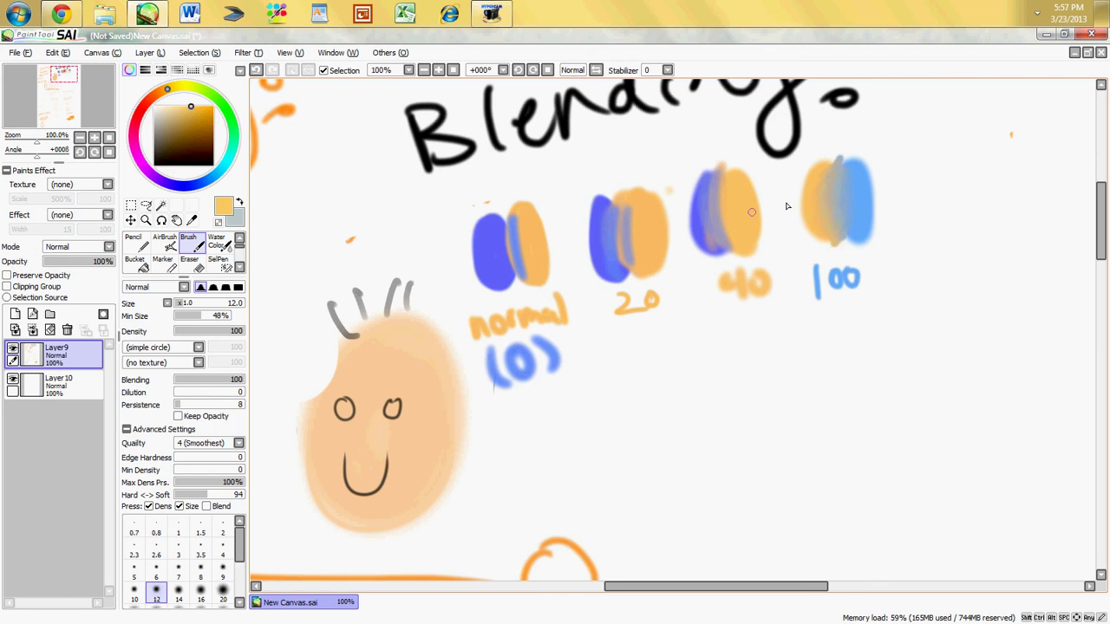
Step: Brush orange across the seam of the "40" sample, and scribble over it again with Blending set to 41
drag(724, 210, 705, 237)
drag(212, 379, 215, 384)
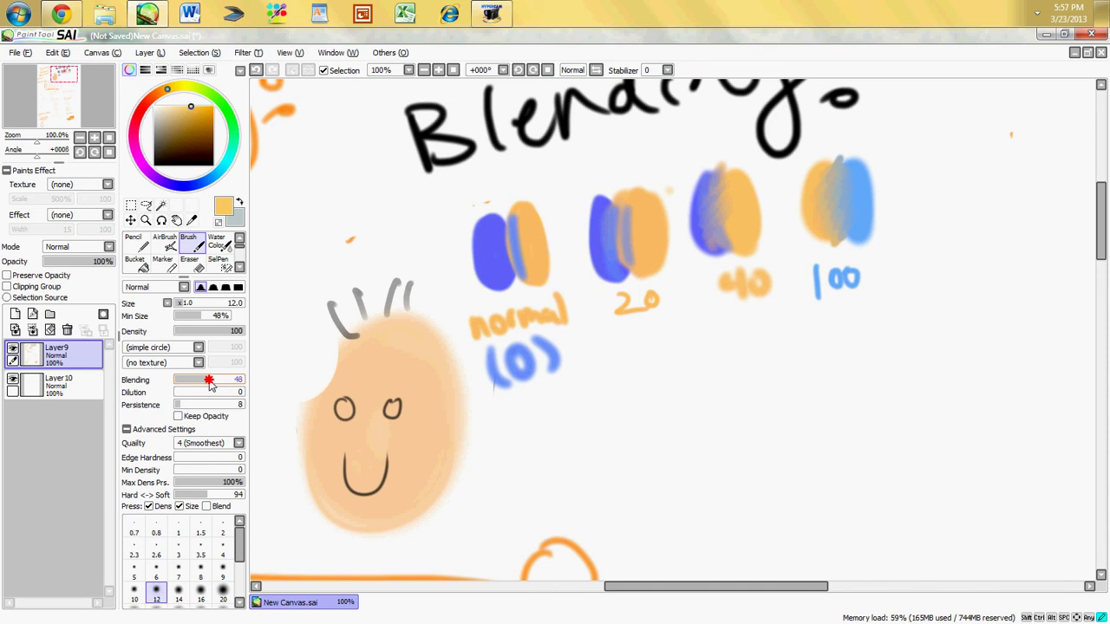
mouse_move(704, 208)
mouse_down()
mouse_move(731, 186)
mouse_move(729, 249)
mouse_up()
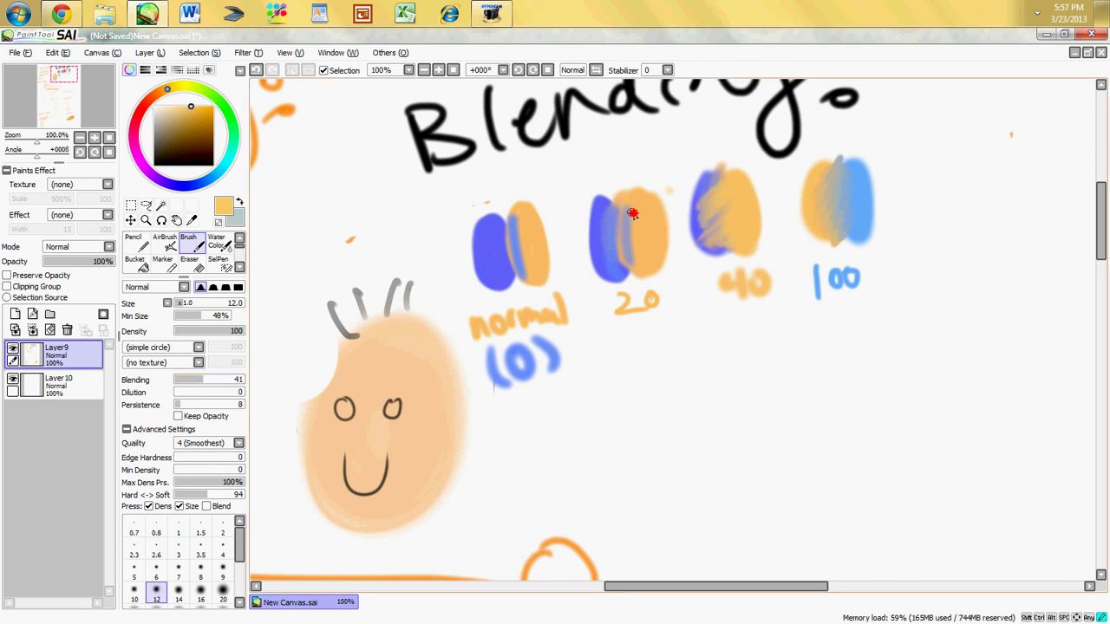
Step: Set Blending to 22 and scribble across the seam of the "20" sample in orange and then in blue
click(189, 379)
mouse_move(638, 212)
mouse_down()
mouse_move(599, 228)
mouse_move(616, 257)
mouse_up()
click(196, 186)
mouse_move(656, 221)
mouse_down()
mouse_move(613, 224)
mouse_move(625, 258)
mouse_up()
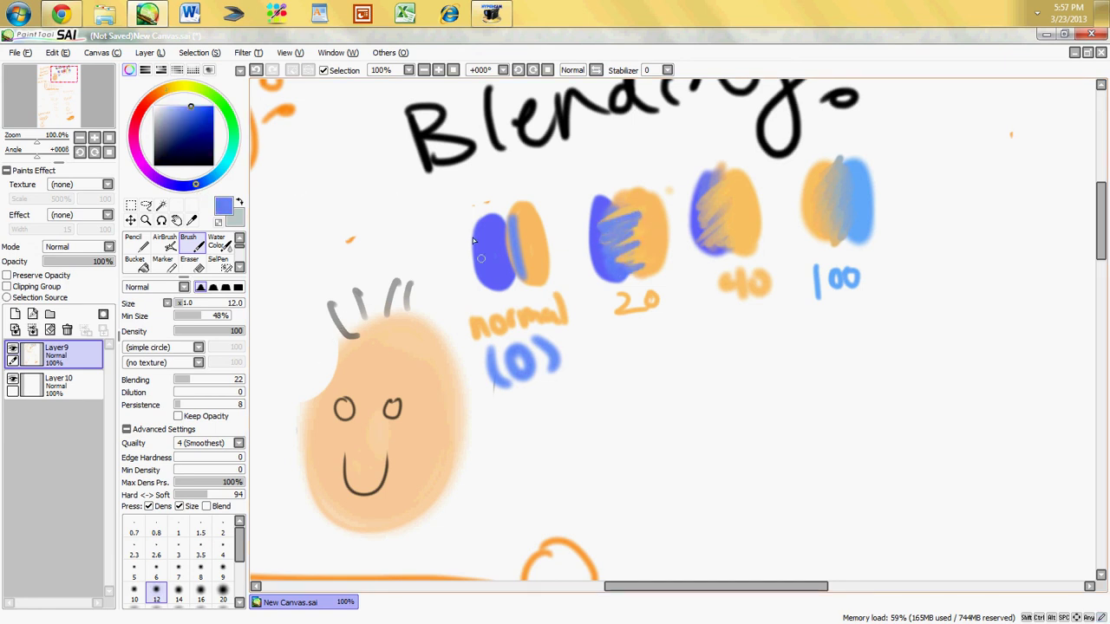
Step: Scribble blue, then orange across the "normal" sample at Blending 0, and orange across the "20" sample at Blending 27
click(175, 378)
mouse_move(491, 229)
mouse_down()
mouse_move(512, 244)
mouse_move(508, 277)
mouse_up()
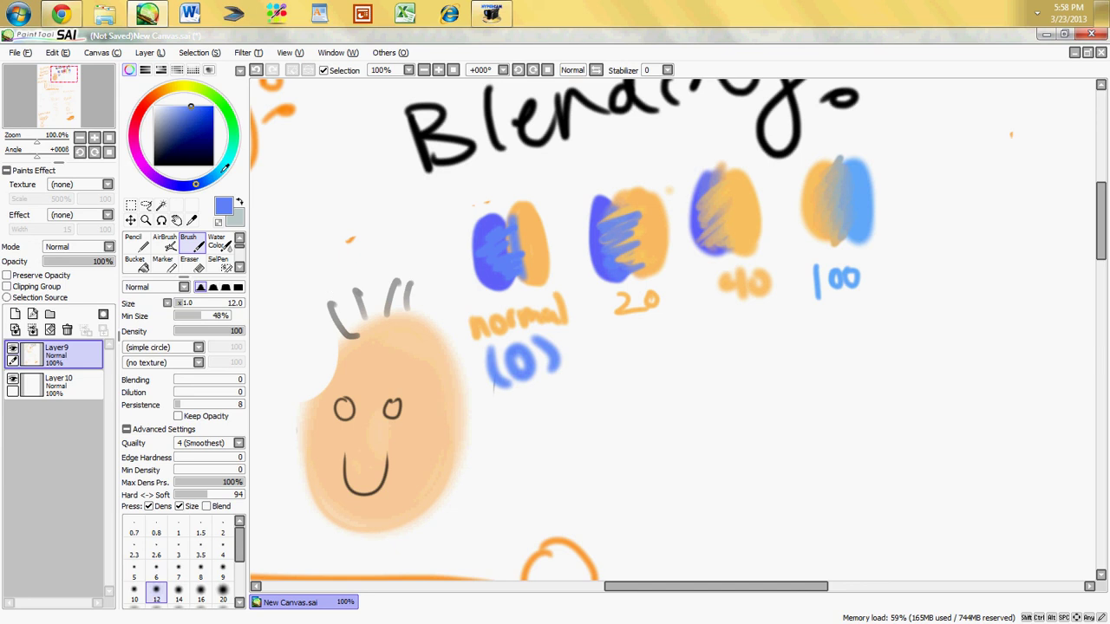
click(159, 91)
mouse_move(494, 229)
mouse_down()
mouse_move(520, 235)
mouse_move(529, 275)
mouse_up()
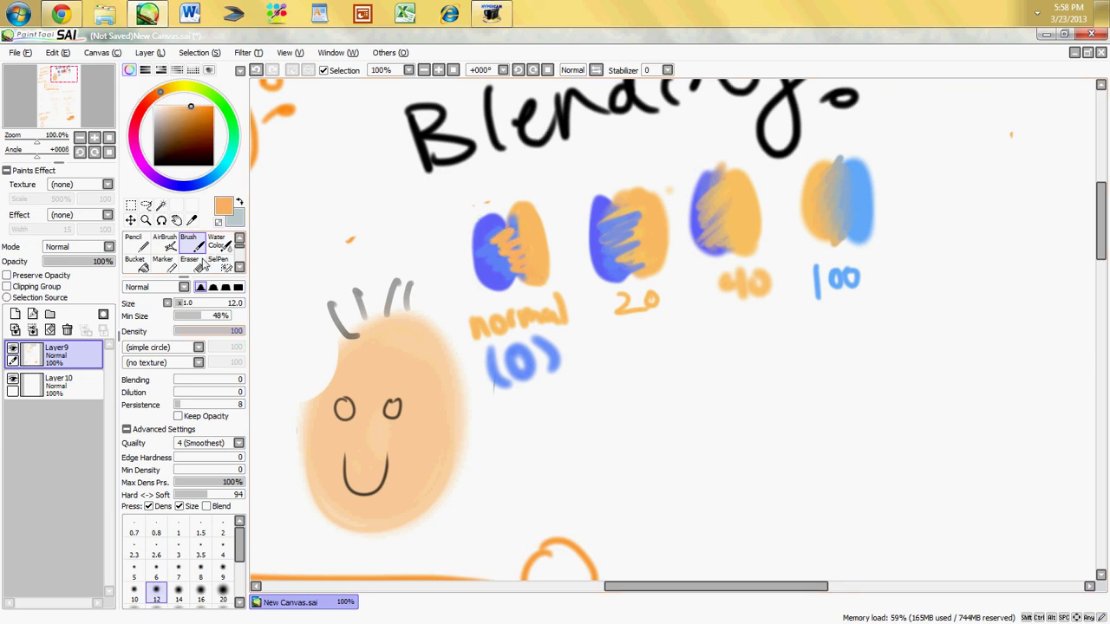
drag(222, 380, 205, 382)
mouse_move(661, 231)
mouse_down()
mouse_move(617, 220)
mouse_move(622, 234)
mouse_move(627, 216)
mouse_move(642, 226)
mouse_move(629, 260)
mouse_up()
Step: Handwrite the orange note "The other 2 don't matter much :/" beside the potato, below the blending samples
click(423, 69)
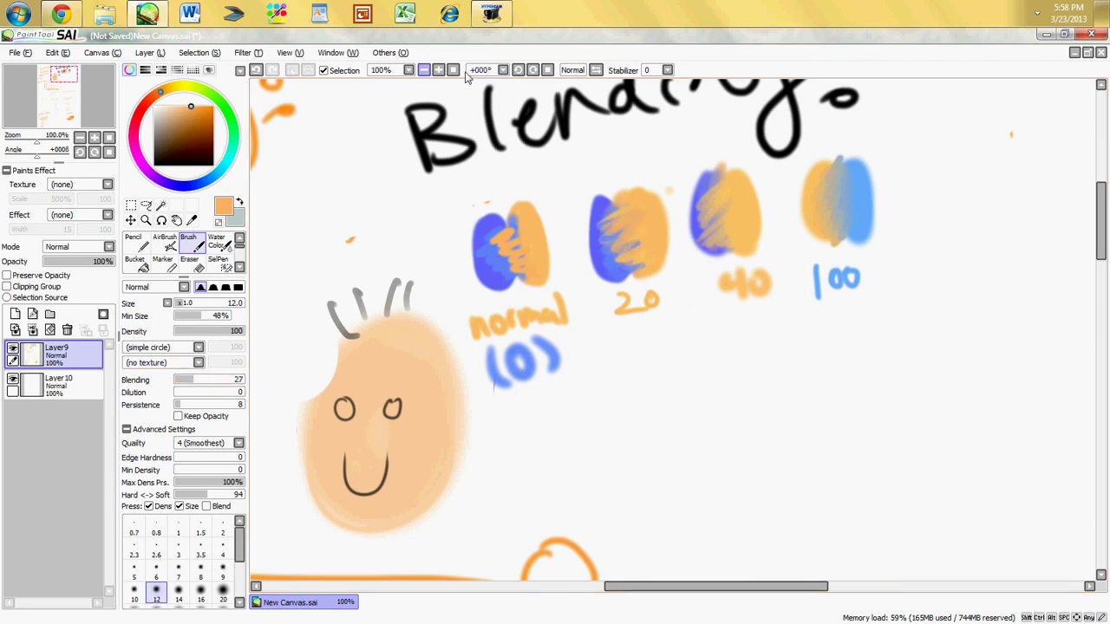
click(423, 70)
click(423, 69)
click(451, 71)
mouse_move(522, 419)
mouse_down()
mouse_move(563, 436)
mouse_move(667, 424)
mouse_move(704, 396)
mouse_move(727, 488)
mouse_move(851, 447)
mouse_move(943, 439)
mouse_move(877, 502)
mouse_move(953, 482)
mouse_move(977, 511)
mouse_up()
click(423, 70)
click(422, 70)
click(422, 70)
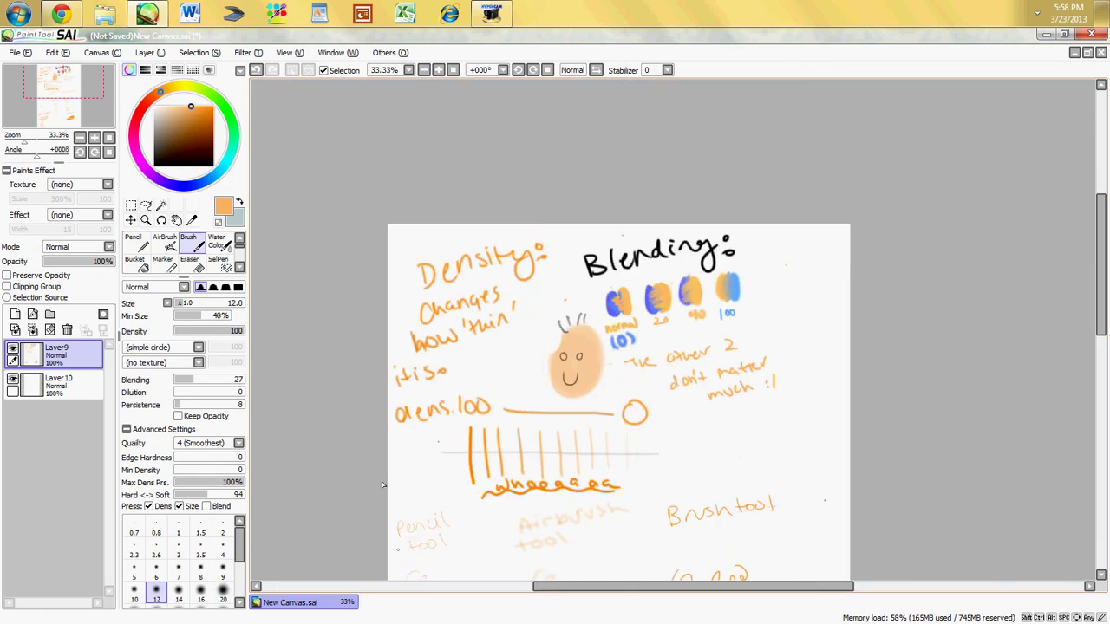
drag(414, 559, 538, 546)
key(ctrl+z)
key(ctrl+z)
key(ctrl+z)
key(ctrl+z)
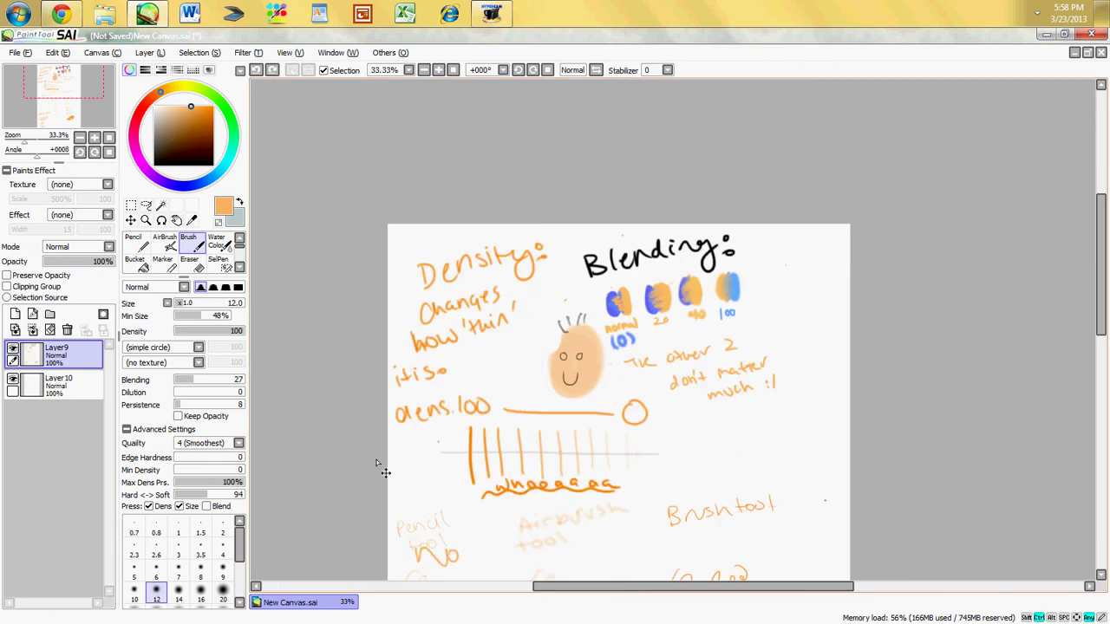
Step: Erase the Density section, the note beside the potato, the brush tool labels and the leftover orange specks
click(198, 264)
mouse_move(450, 354)
mouse_down()
mouse_move(493, 245)
mouse_move(528, 218)
mouse_move(519, 266)
mouse_move(378, 399)
mouse_move(400, 339)
mouse_move(555, 235)
mouse_move(461, 311)
mouse_move(490, 332)
mouse_move(441, 470)
mouse_move(477, 412)
mouse_move(501, 407)
mouse_move(513, 453)
mouse_move(511, 418)
mouse_move(607, 427)
mouse_move(719, 395)
mouse_move(458, 503)
mouse_move(487, 522)
mouse_move(737, 450)
mouse_move(591, 473)
mouse_move(684, 395)
mouse_move(698, 347)
mouse_move(657, 368)
mouse_move(767, 336)
mouse_move(623, 369)
mouse_up()
drag(605, 520, 782, 518)
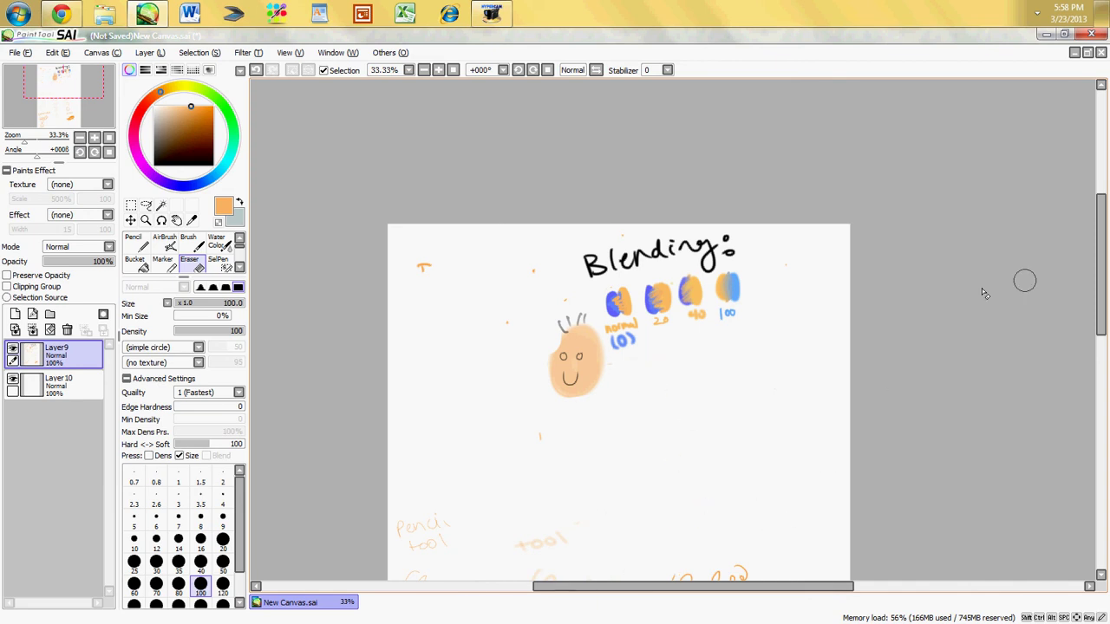
drag(1099, 234, 1099, 278)
mouse_move(648, 385)
mouse_down()
mouse_move(483, 394)
mouse_move(538, 359)
mouse_up()
drag(1091, 289, 998, 237)
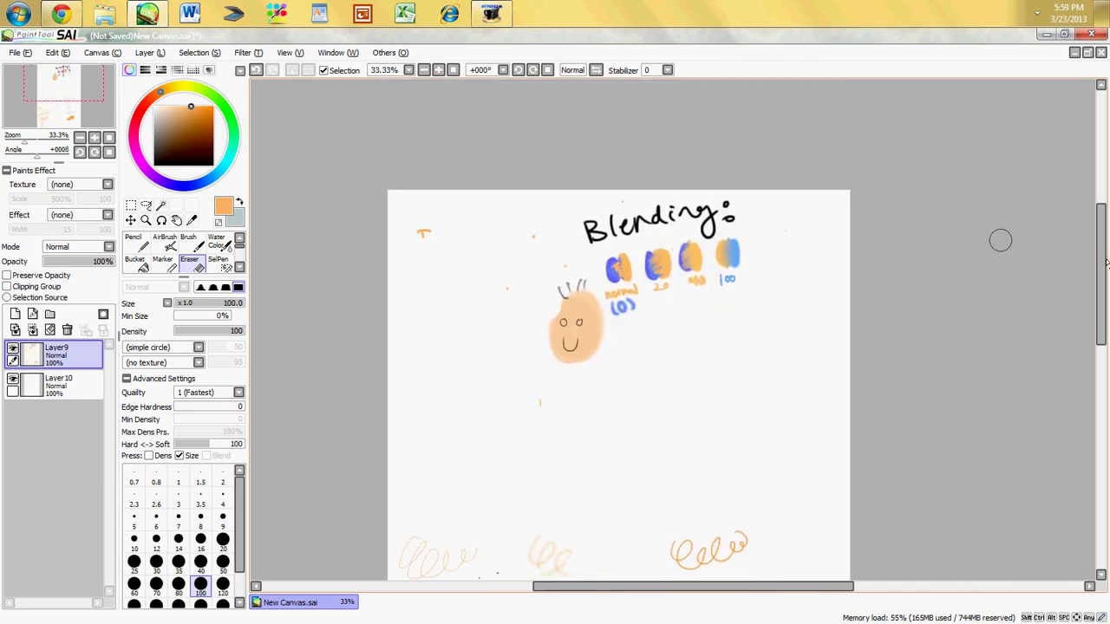
drag(436, 206, 511, 231)
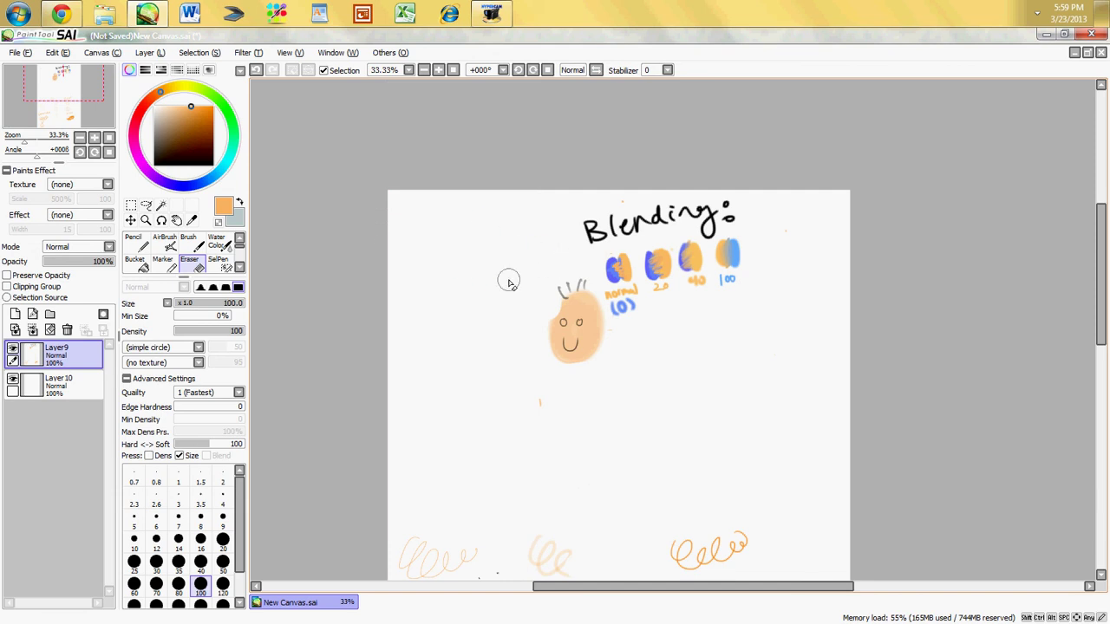
Step: With the Brush at size 12, handwrite in orange below the potato "This is part 1. Tune in for part 2, on transformations + lineart layer"
click(191, 250)
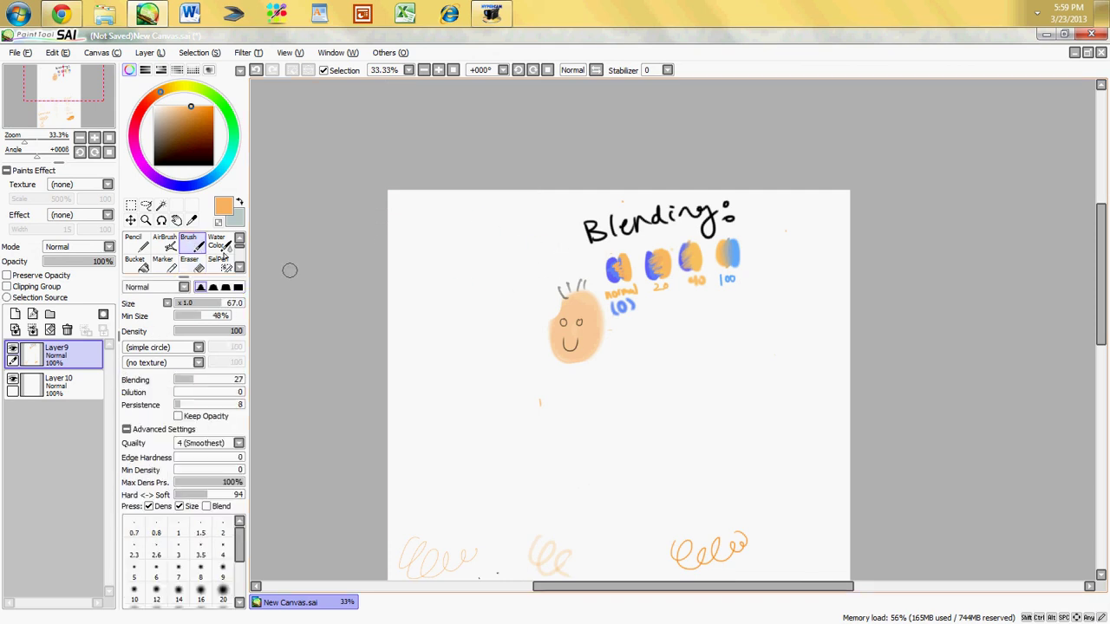
mouse_move(412, 404)
mouse_down()
mouse_move(444, 402)
mouse_move(472, 425)
mouse_move(615, 411)
mouse_move(694, 423)
mouse_up()
click(157, 597)
mouse_move(463, 473)
mouse_down()
mouse_move(746, 451)
mouse_move(800, 460)
mouse_up()
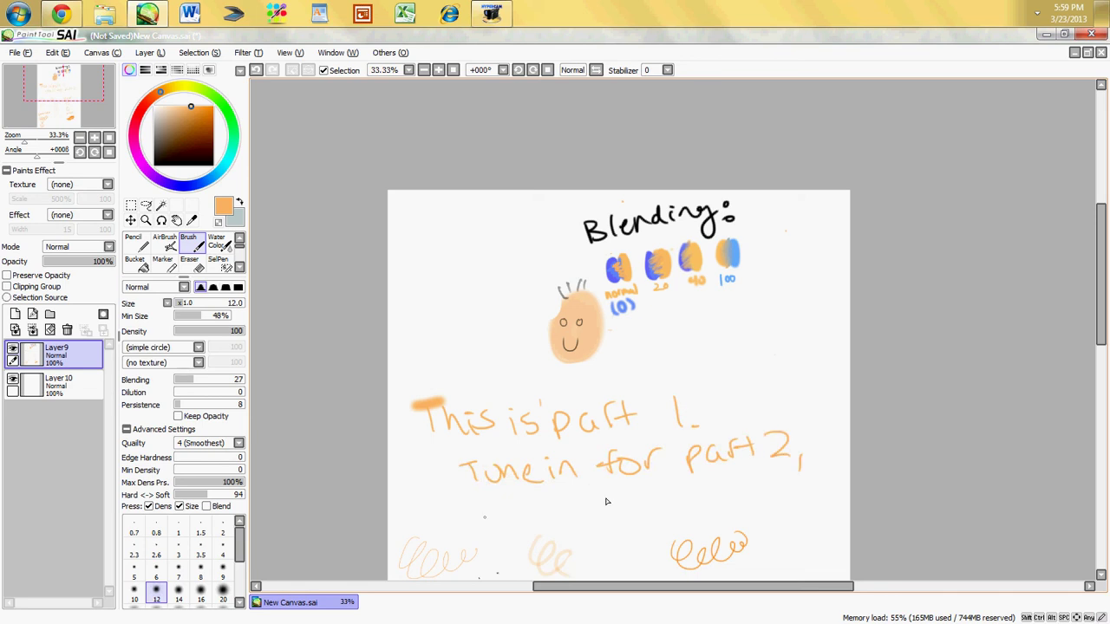
mouse_move(479, 513)
mouse_down()
mouse_move(623, 503)
mouse_move(713, 506)
mouse_move(722, 493)
mouse_move(812, 487)
mouse_up()
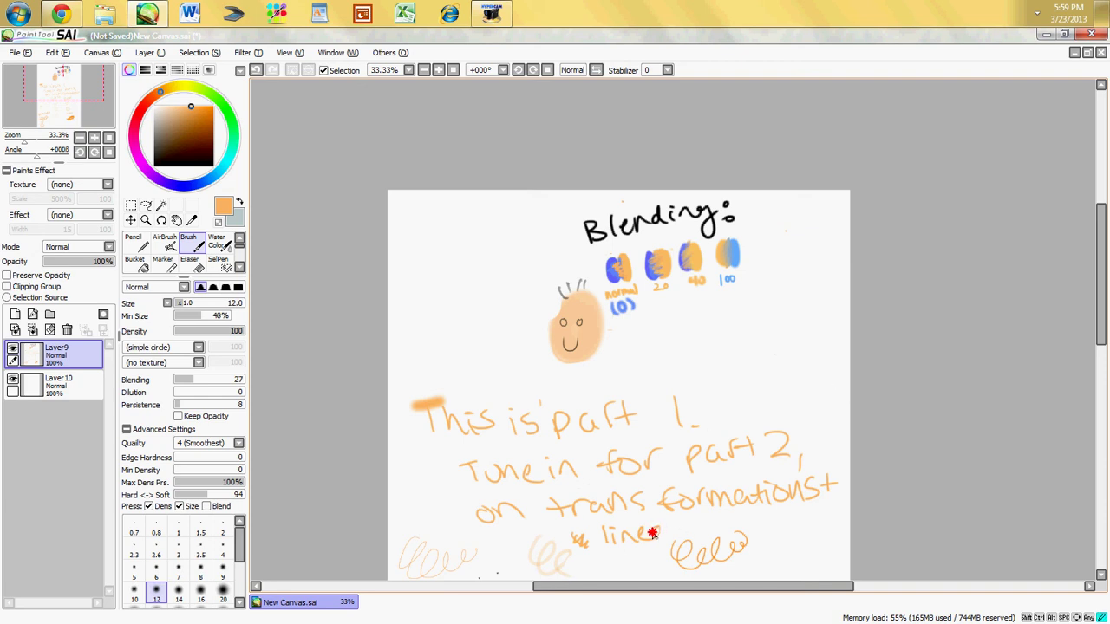
mouse_move(696, 528)
mouse_down()
mouse_move(735, 517)
mouse_move(754, 530)
mouse_move(773, 522)
mouse_move(791, 539)
mouse_move(817, 520)
mouse_up()
Step: Add a linework layer, return to Layer9, and correct the note's "lineart layer" by hand to "linework layers!"
click(33, 315)
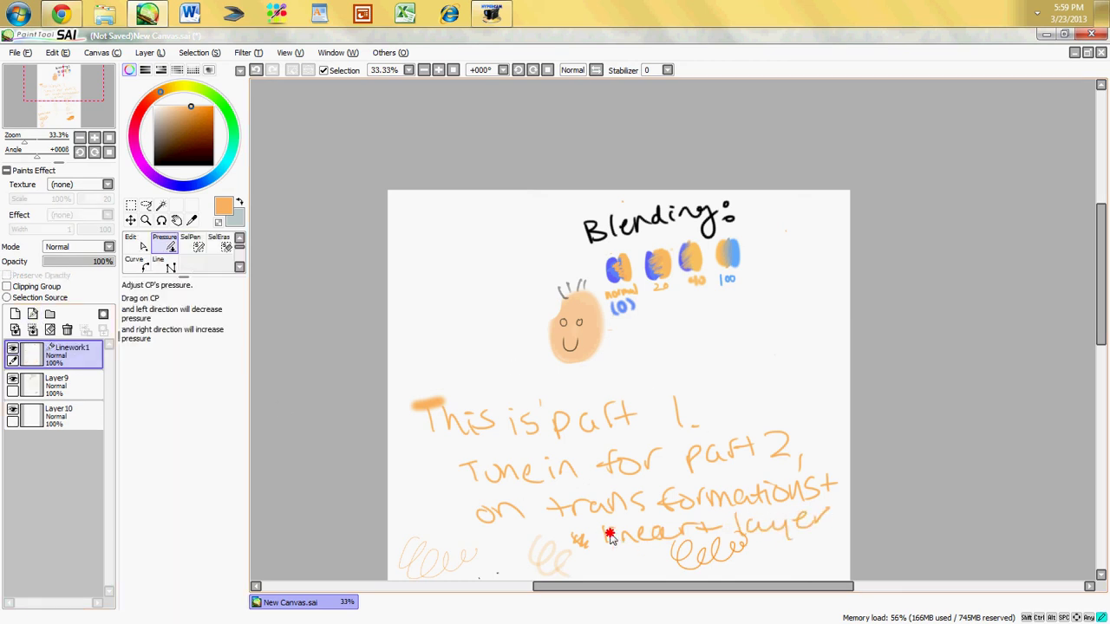
click(56, 381)
mouse_move(720, 531)
mouse_down()
mouse_move(597, 540)
mouse_move(593, 573)
mouse_move(619, 564)
mouse_move(626, 583)
mouse_move(646, 571)
mouse_up()
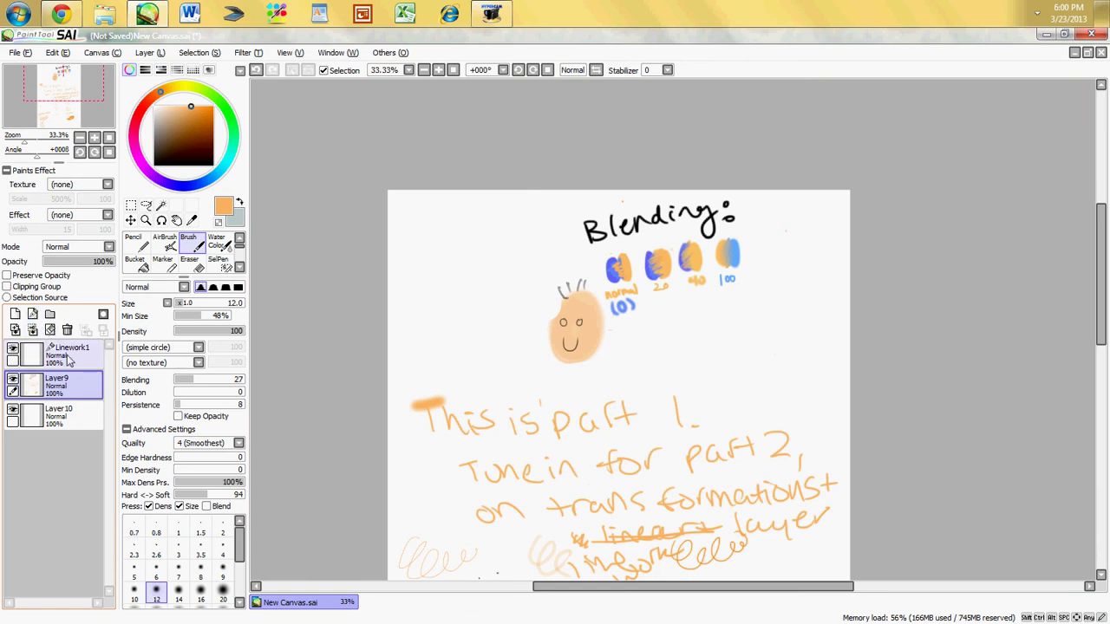
drag(840, 511, 832, 525)
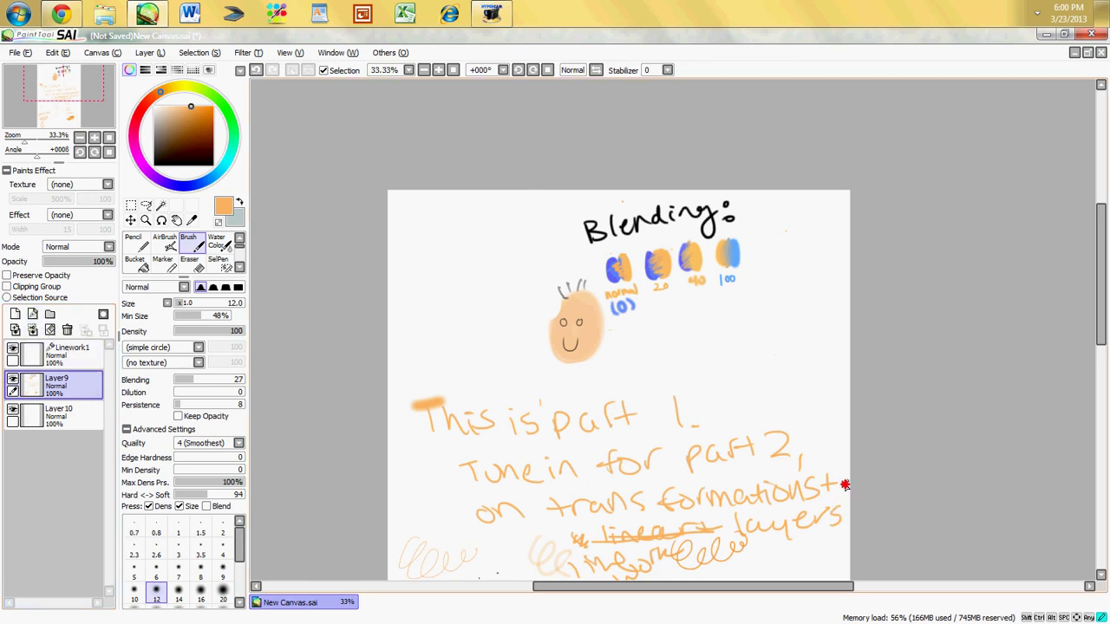
drag(845, 484, 847, 512)
click(847, 523)
Step: Handwrite the orange note "sorry potato. you're one handsome moto but I gtg" beside the potato
drag(1100, 240, 1094, 304)
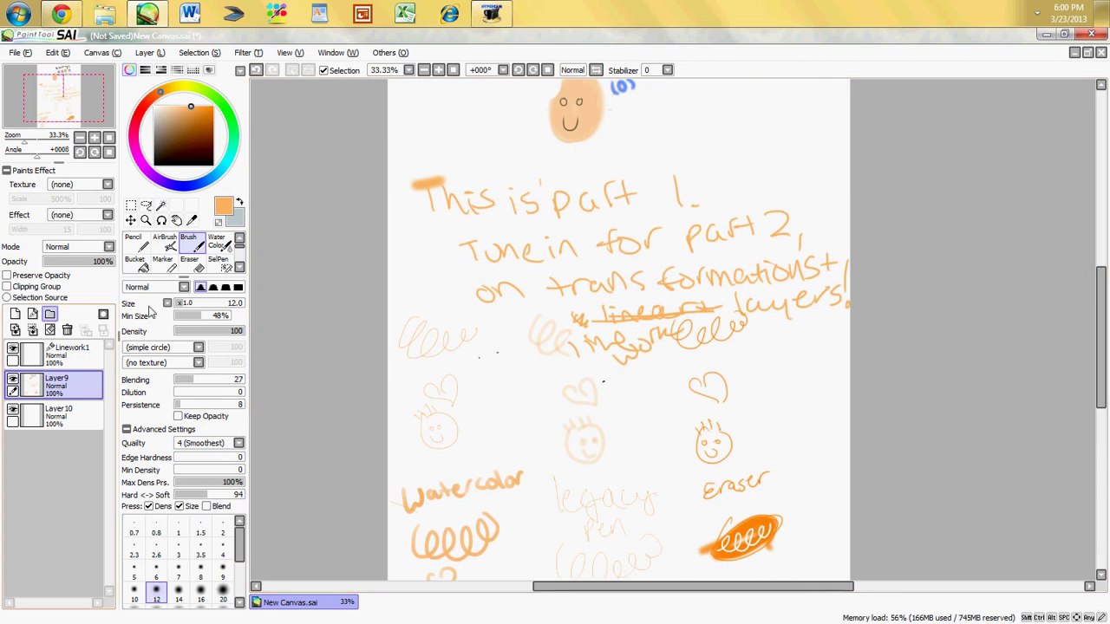
mouse_move(643, 111)
mouse_down()
mouse_move(690, 102)
mouse_move(649, 131)
mouse_move(715, 126)
mouse_up()
mouse_move(649, 149)
mouse_down()
mouse_move(804, 120)
mouse_move(708, 167)
mouse_move(738, 164)
mouse_move(739, 177)
mouse_move(759, 183)
mouse_move(774, 172)
mouse_move(827, 207)
mouse_up()
Step: Erase the part 1 announcement and the scribble samples directly beneath it on Layer9
scroll(820, 203, down, 1)
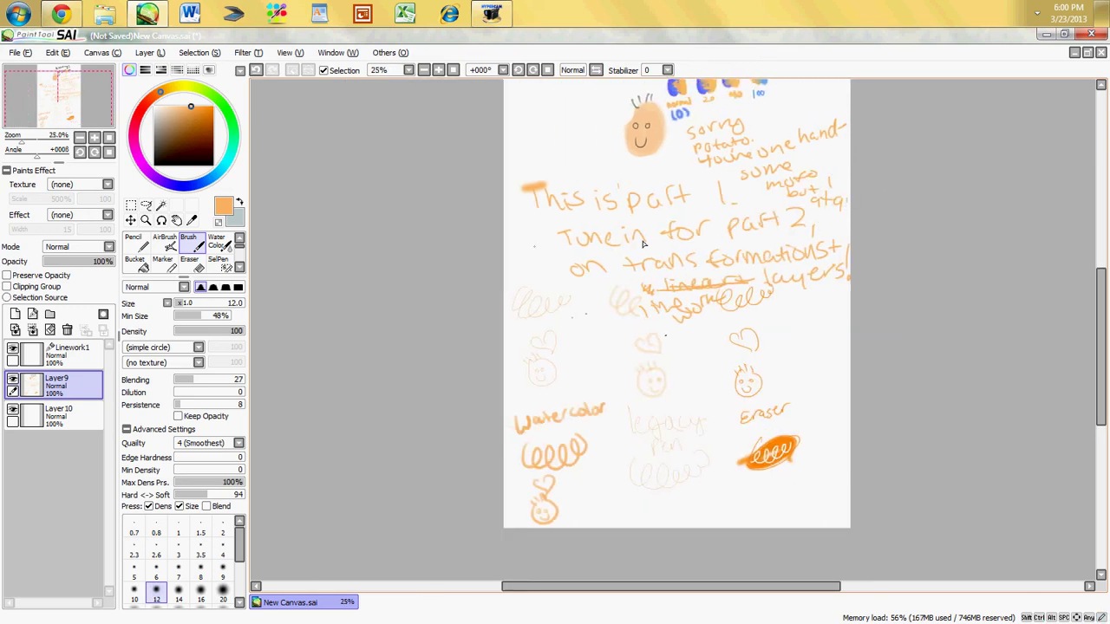
click(189, 260)
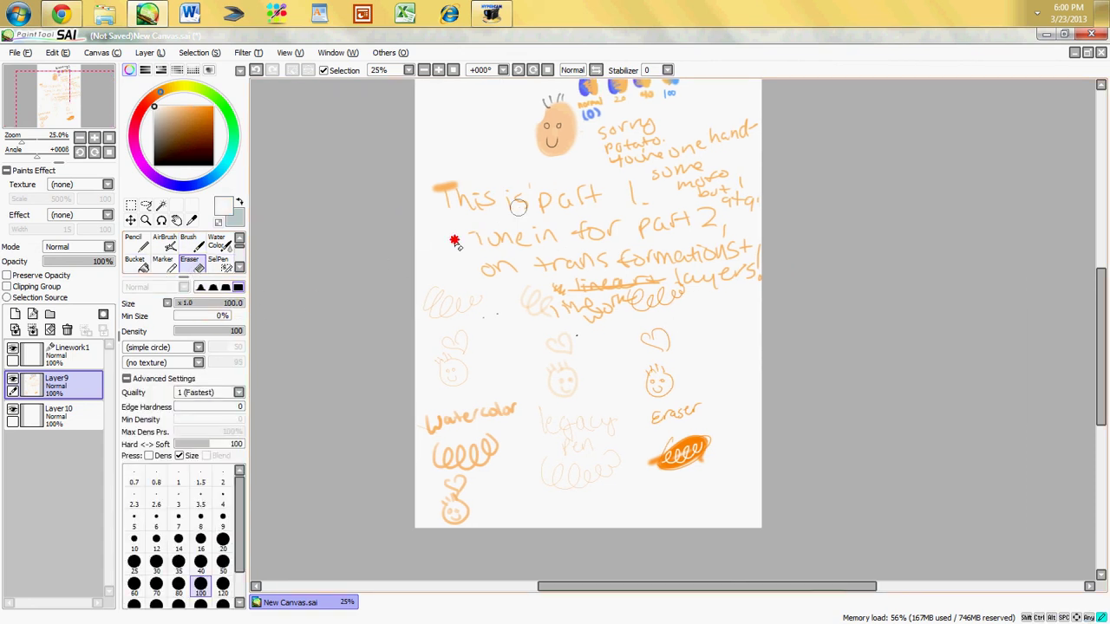
drag(598, 198, 452, 190)
drag(720, 233, 468, 252)
click(389, 584)
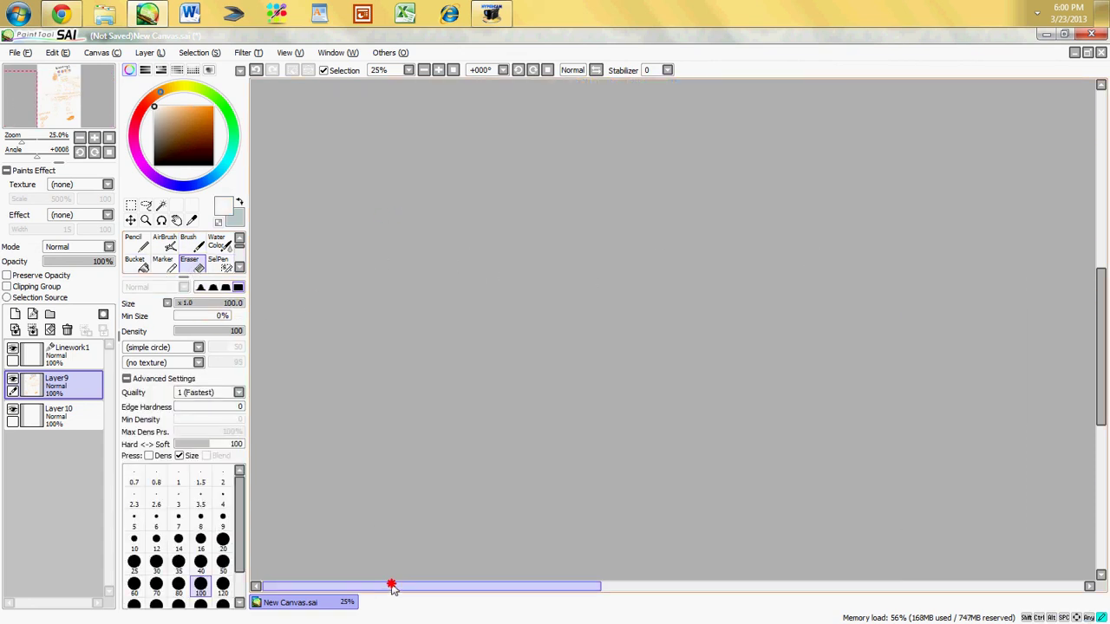
drag(598, 589, 653, 589)
mouse_move(565, 337)
mouse_down()
mouse_move(488, 240)
mouse_move(622, 280)
mouse_move(538, 304)
mouse_up()
Step: Delete the linework layer and Layer9, keeping only Layer10
click(57, 354)
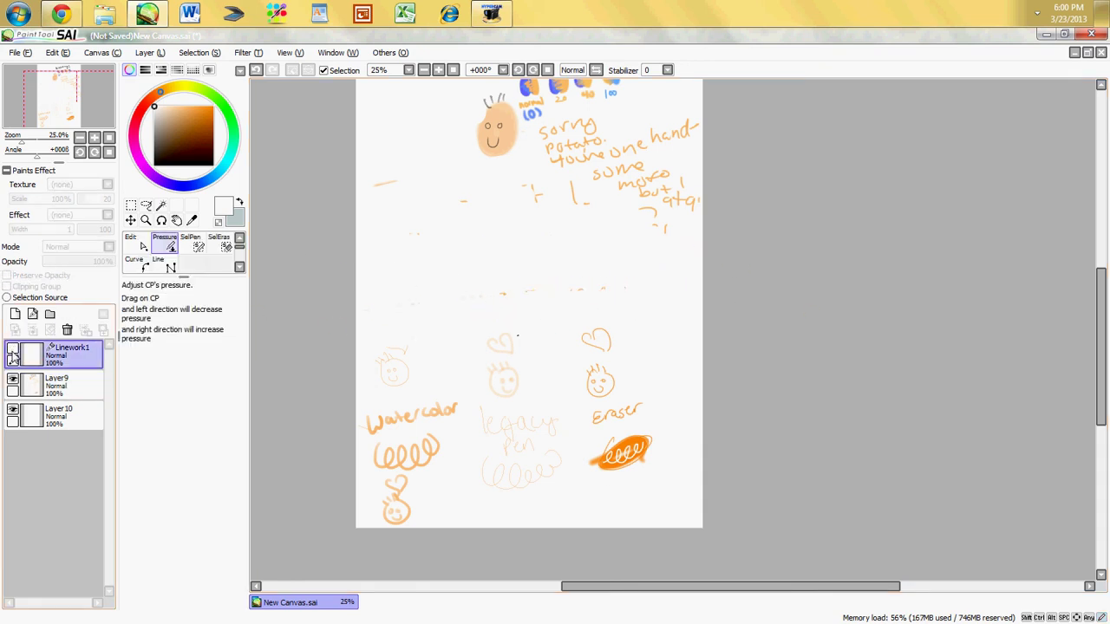
click(67, 330)
click(68, 332)
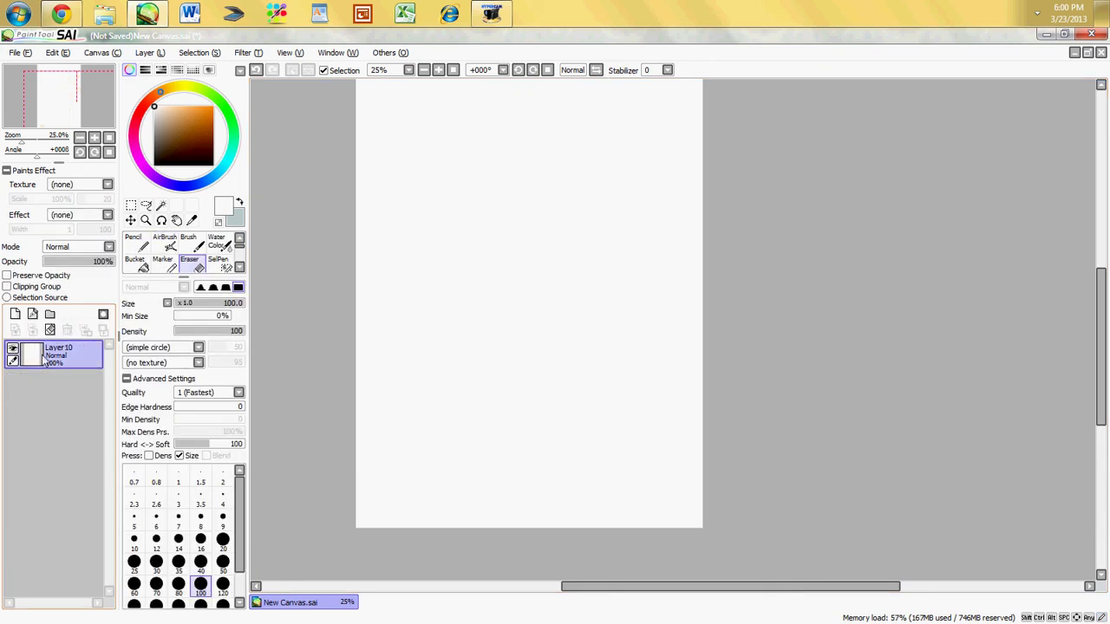
Step: Handwrite a large "BYE!" in black with the Brush across the upper part of the blank page
click(188, 246)
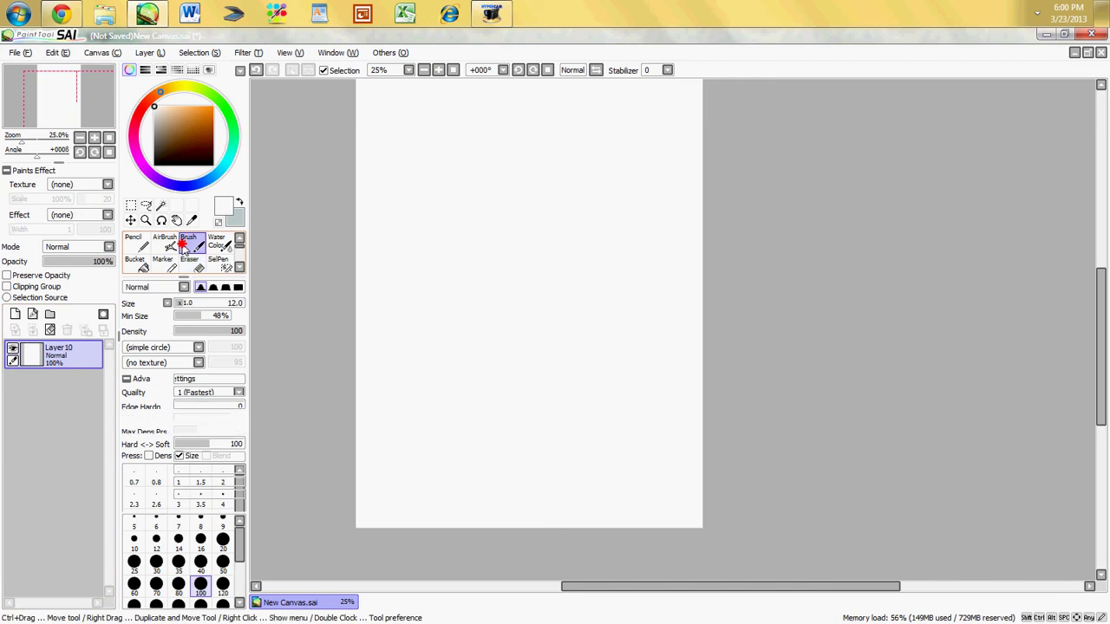
drag(183, 124, 212, 165)
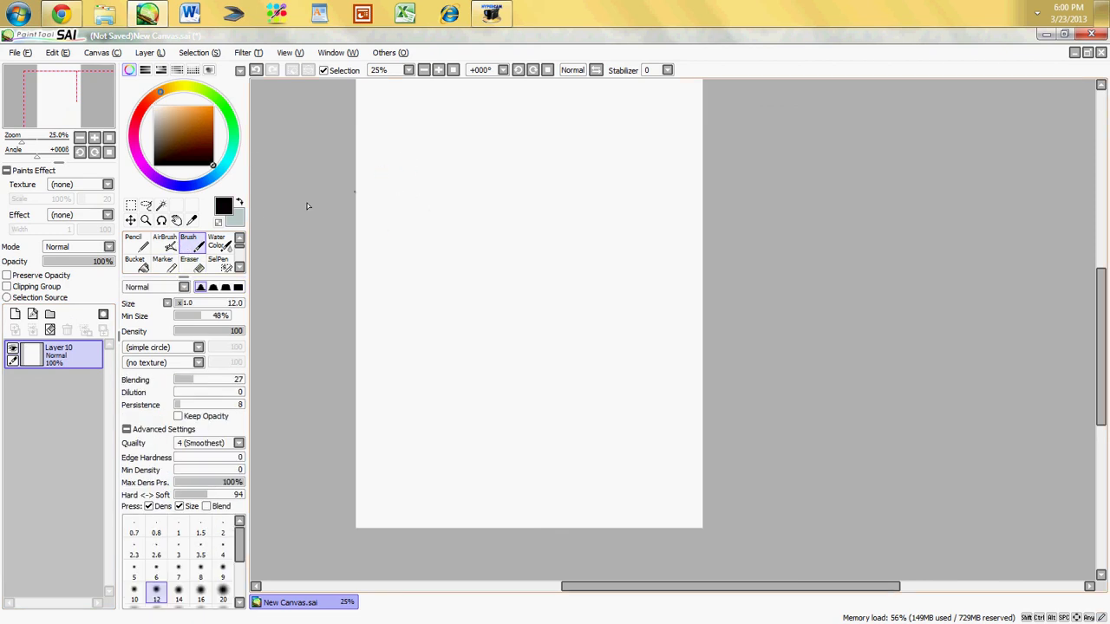
drag(373, 146, 390, 248)
mouse_move(460, 132)
mouse_down()
mouse_move(440, 145)
mouse_move(476, 233)
mouse_move(560, 109)
mouse_move(593, 197)
mouse_up()
drag(598, 98, 604, 152)
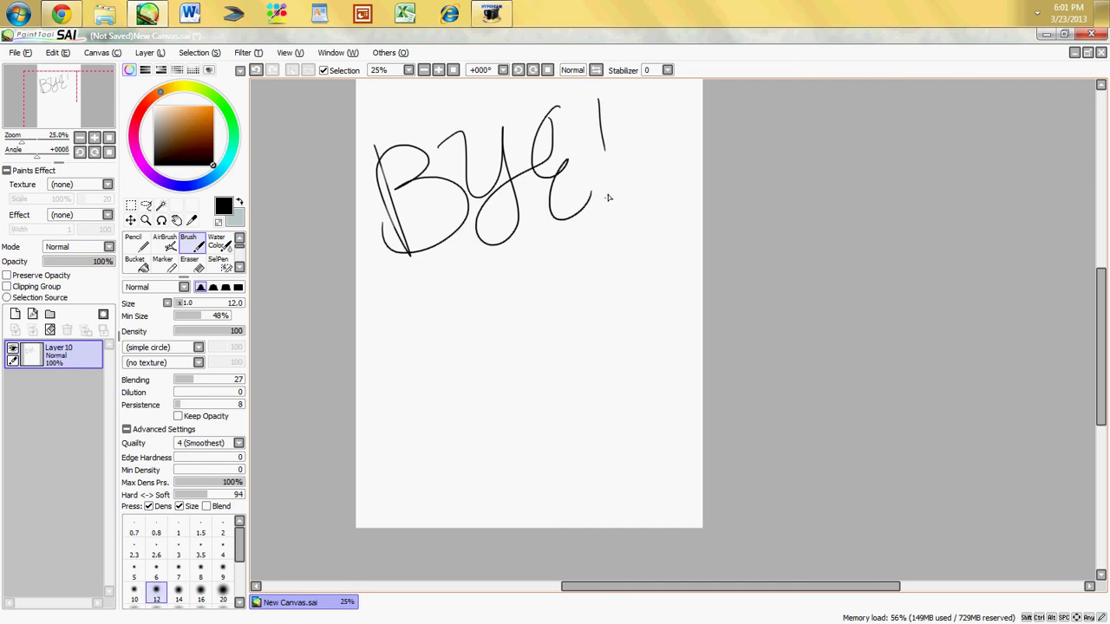
Step: Handwrite "T.B.C. in P. 2" in black below the "BYE!" and draw a sideways smiley beneath it
mouse_move(460, 303)
mouse_down()
mouse_move(462, 320)
mouse_move(589, 323)
mouse_up()
mouse_move(608, 295)
mouse_down()
mouse_move(607, 321)
mouse_move(670, 321)
mouse_up()
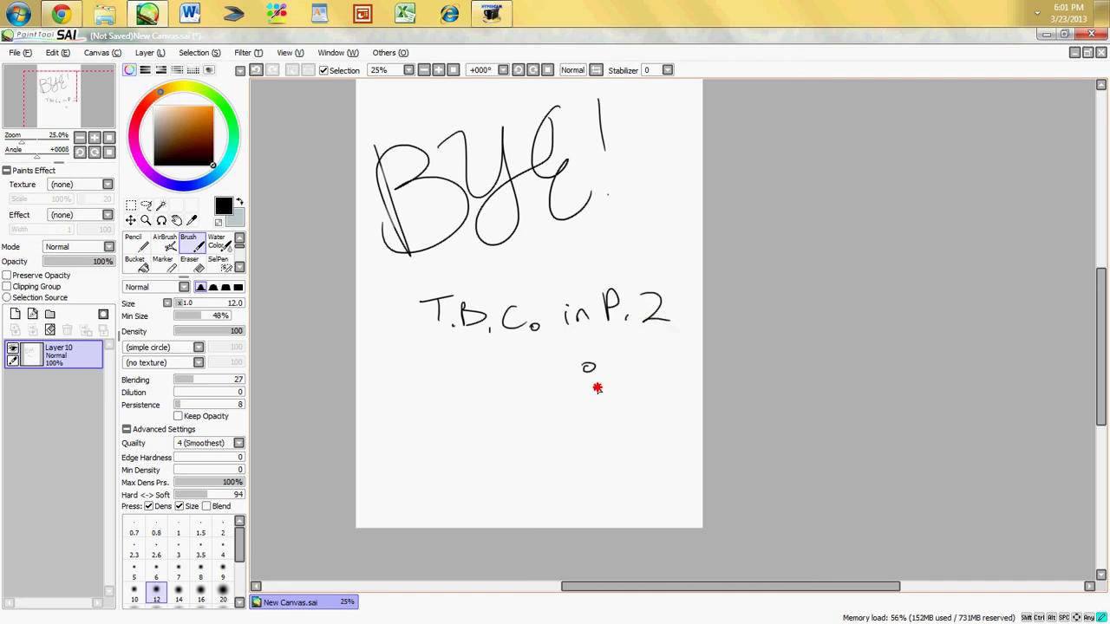
drag(608, 357, 617, 402)
click(492, 12)
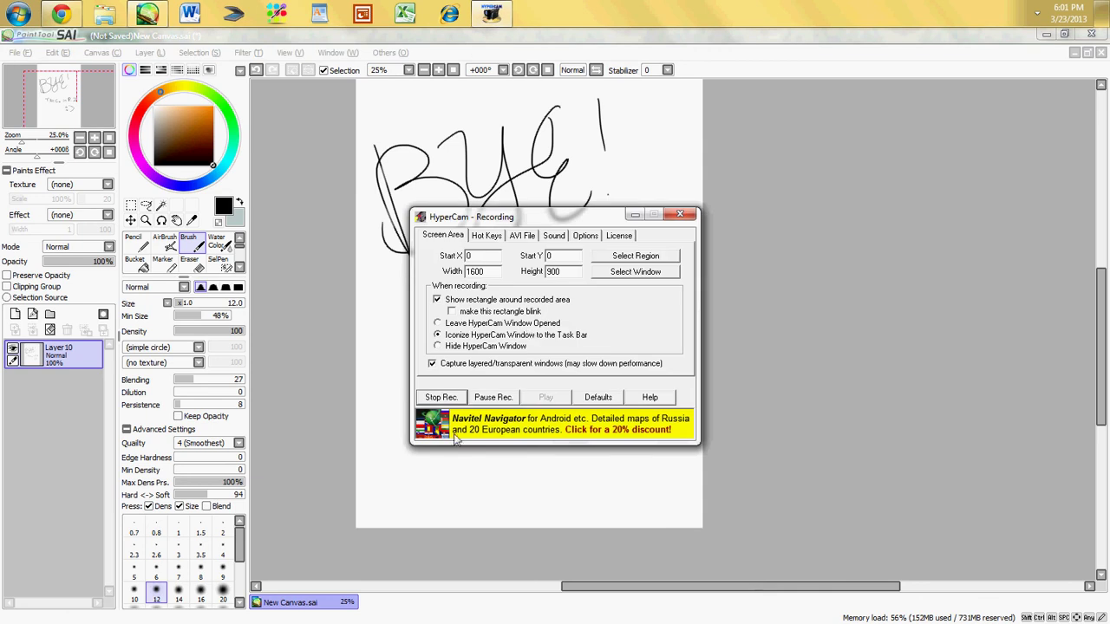